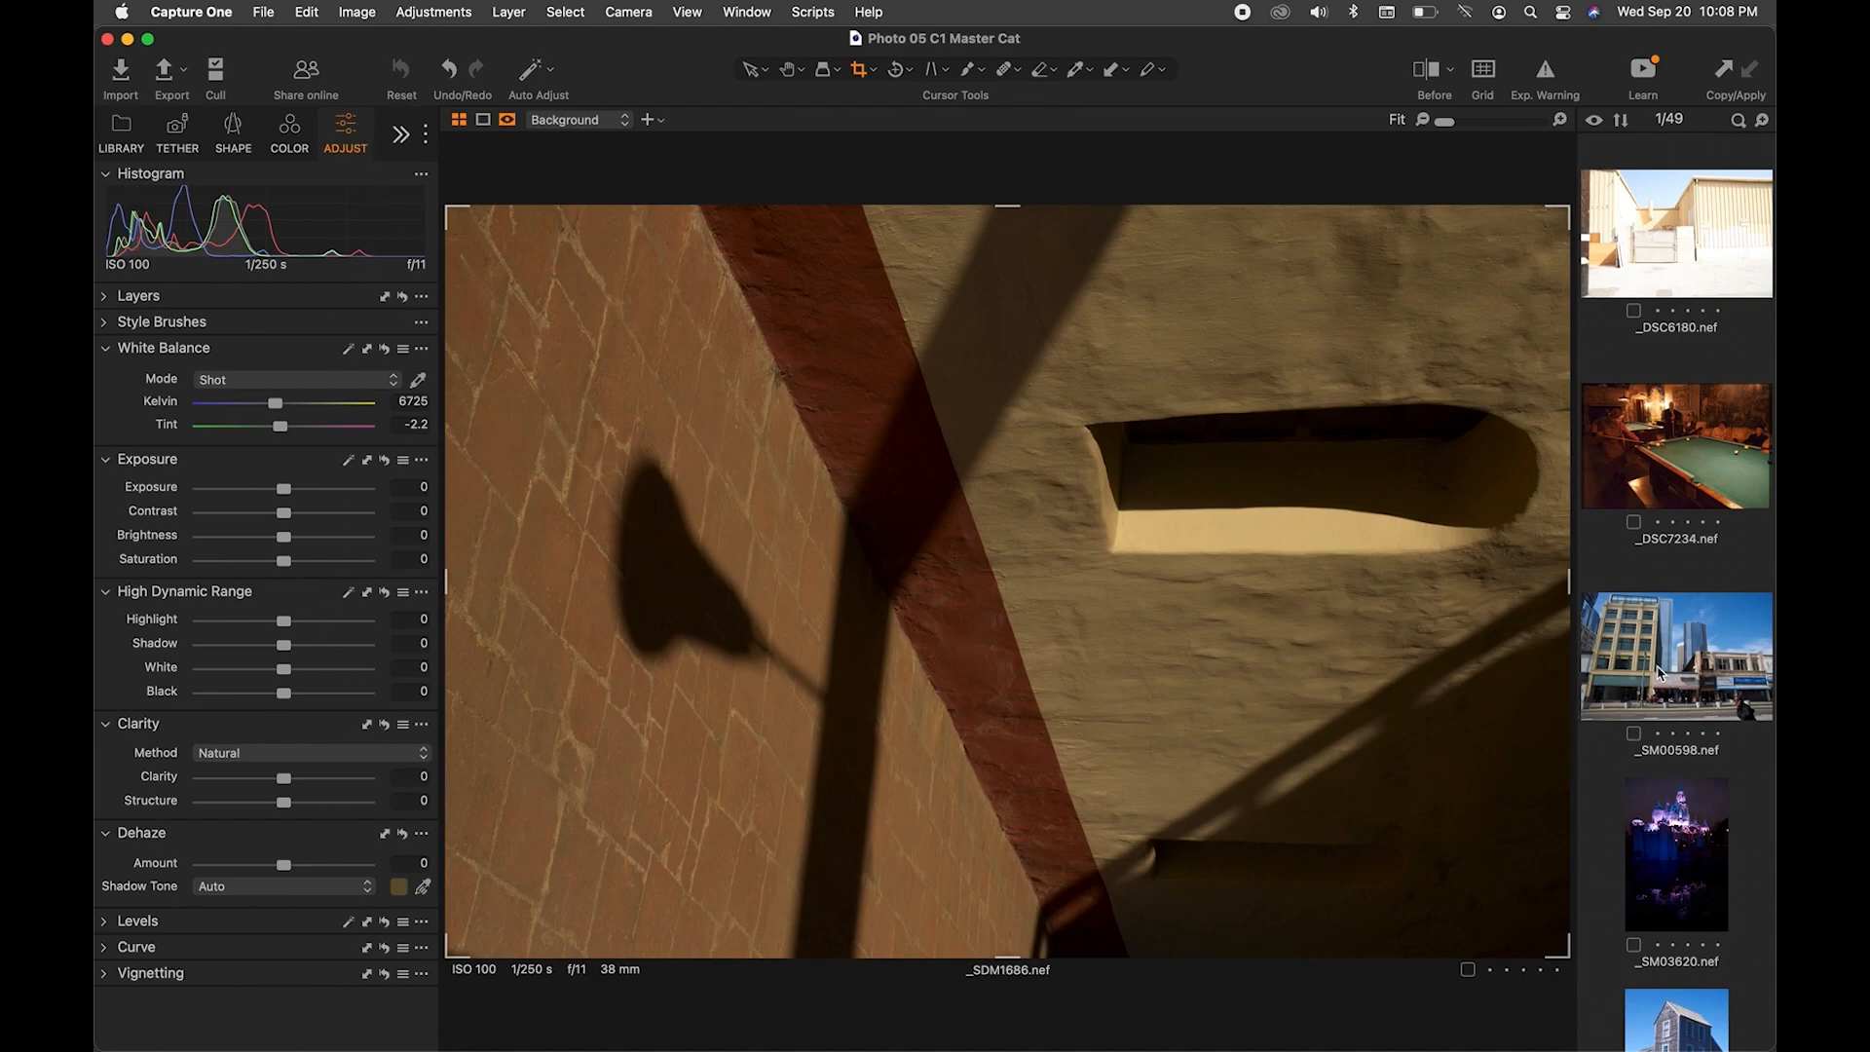
Open the overexposed warehouse photo _DSC6180.nef and lower its exposure to -1.55
{"action": "scroll", "coordinate": [1665, 677], "scroll_direction": "up", "scroll_amount": 2}
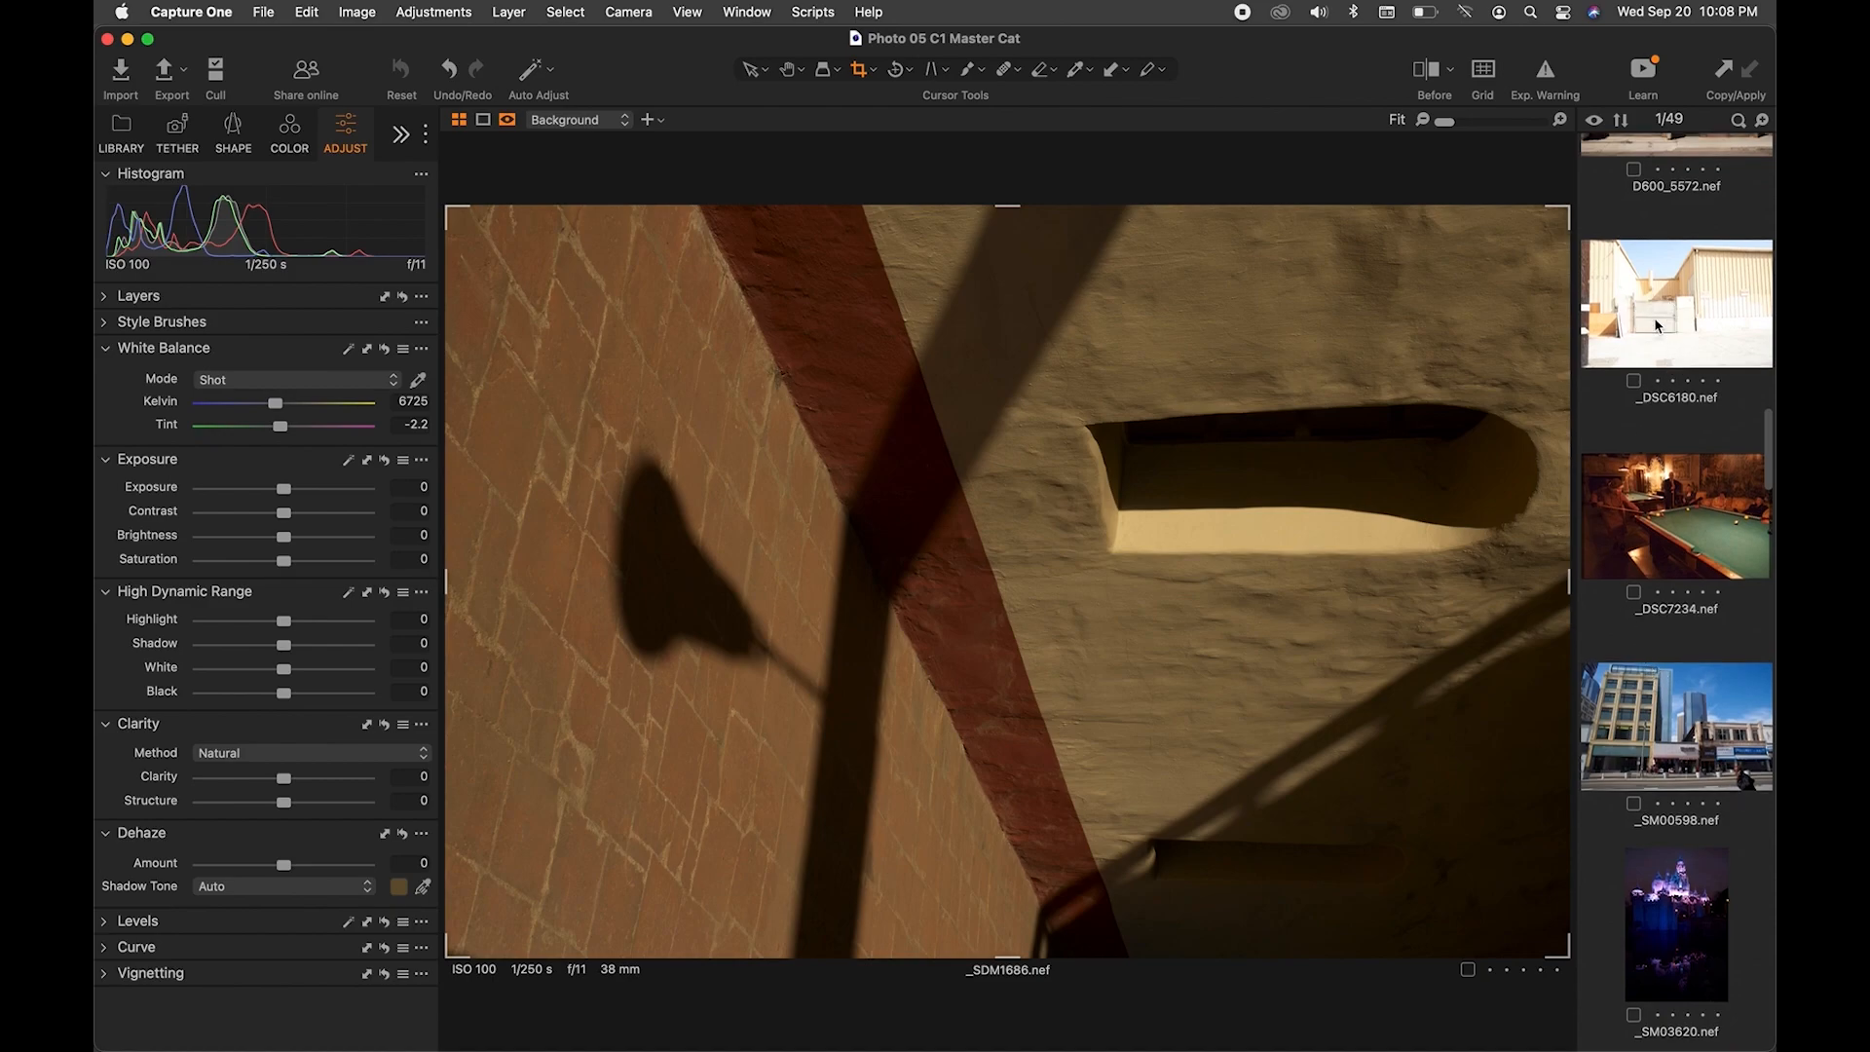
{"action": "left_click", "coordinate": [1657, 325]}
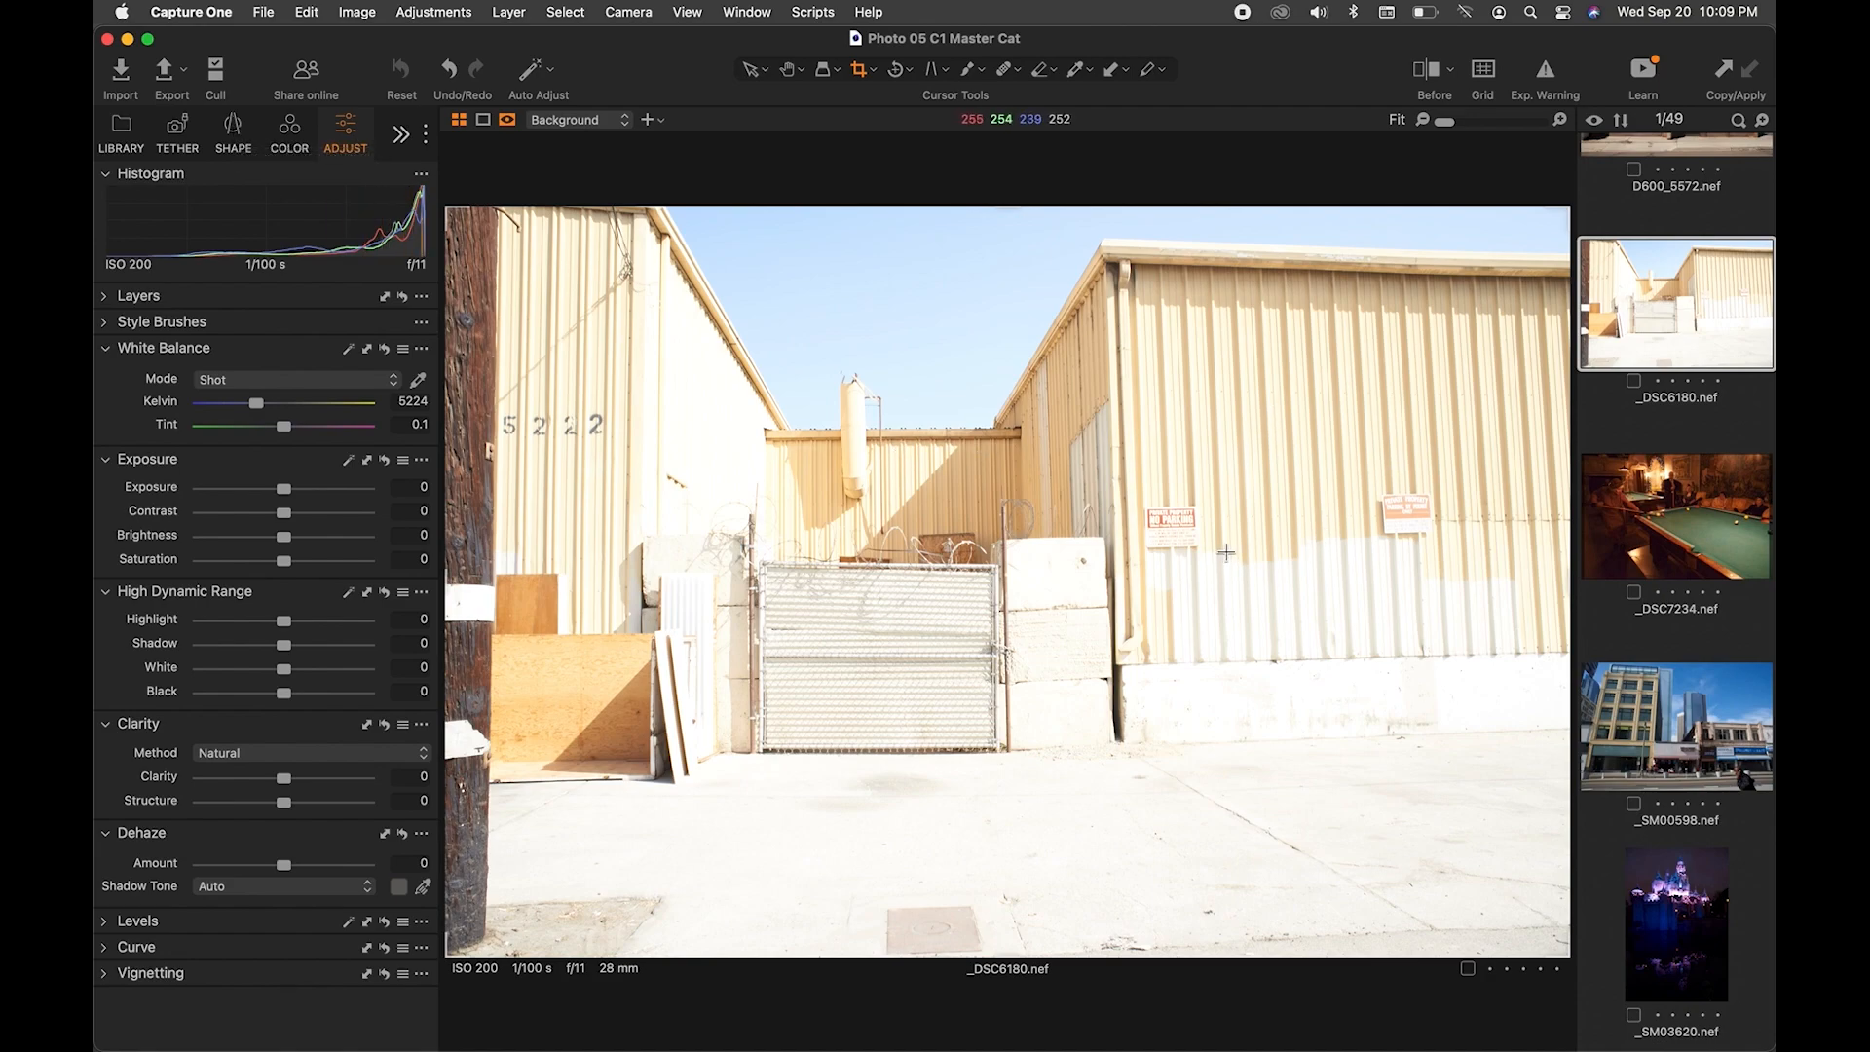
{"action": "left_click_drag", "start_coordinate": [284, 489], "coordinate": [252, 493]}
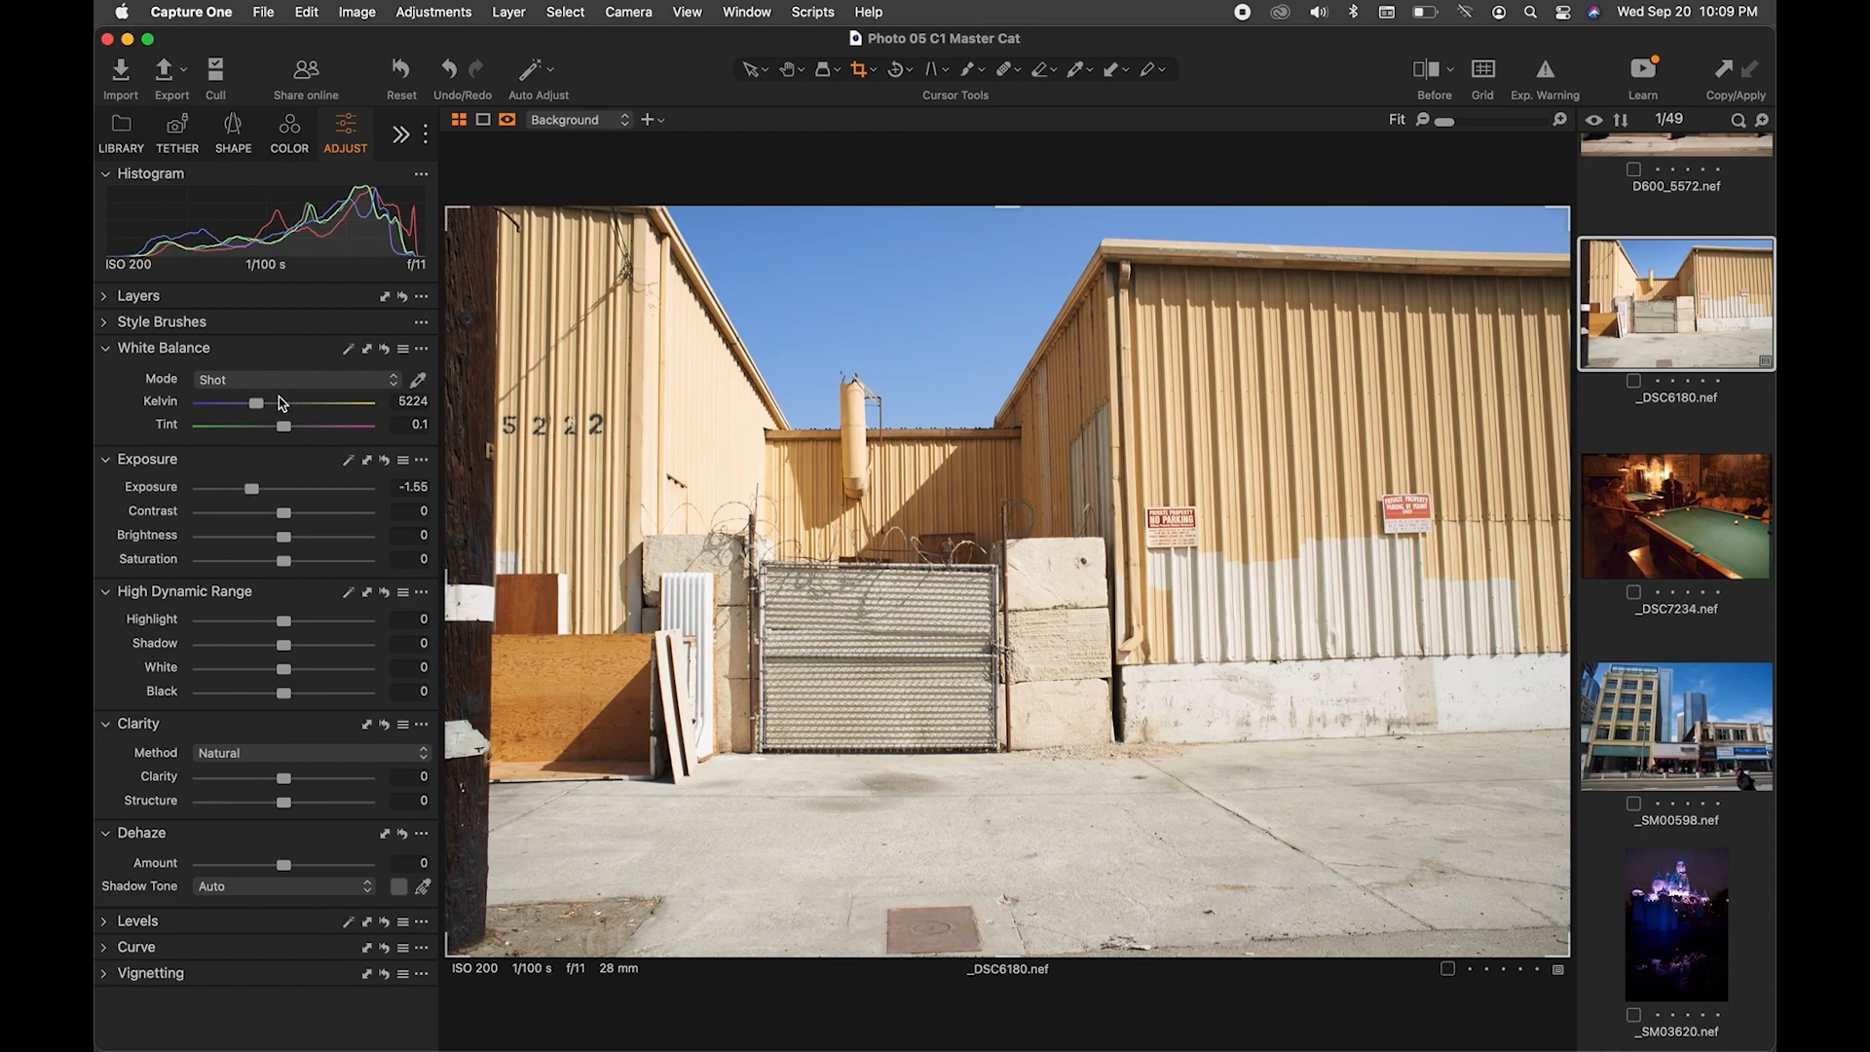
Set the photo's lens correction profile to Nikon AF-S NIKKOR 28mm f/1.8G
{"action": "left_click", "coordinate": [234, 142]}
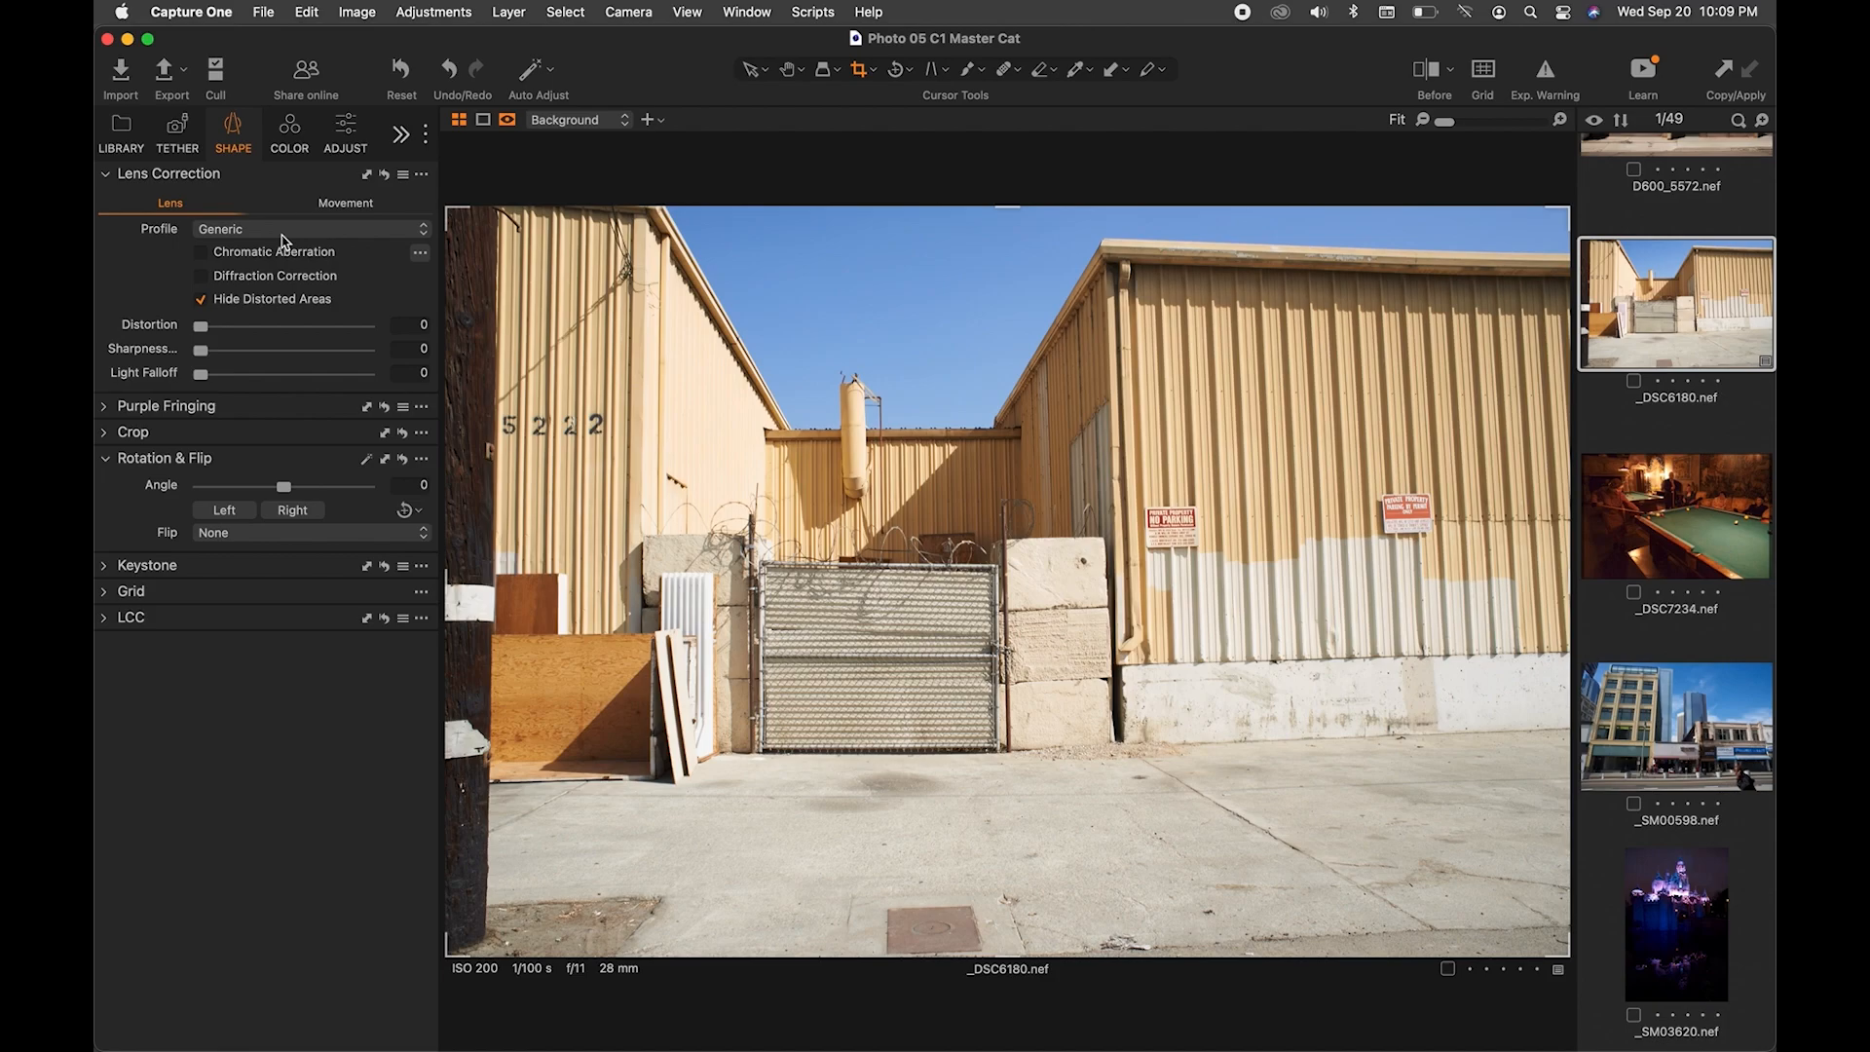
{"action": "left_click", "coordinate": [284, 234]}
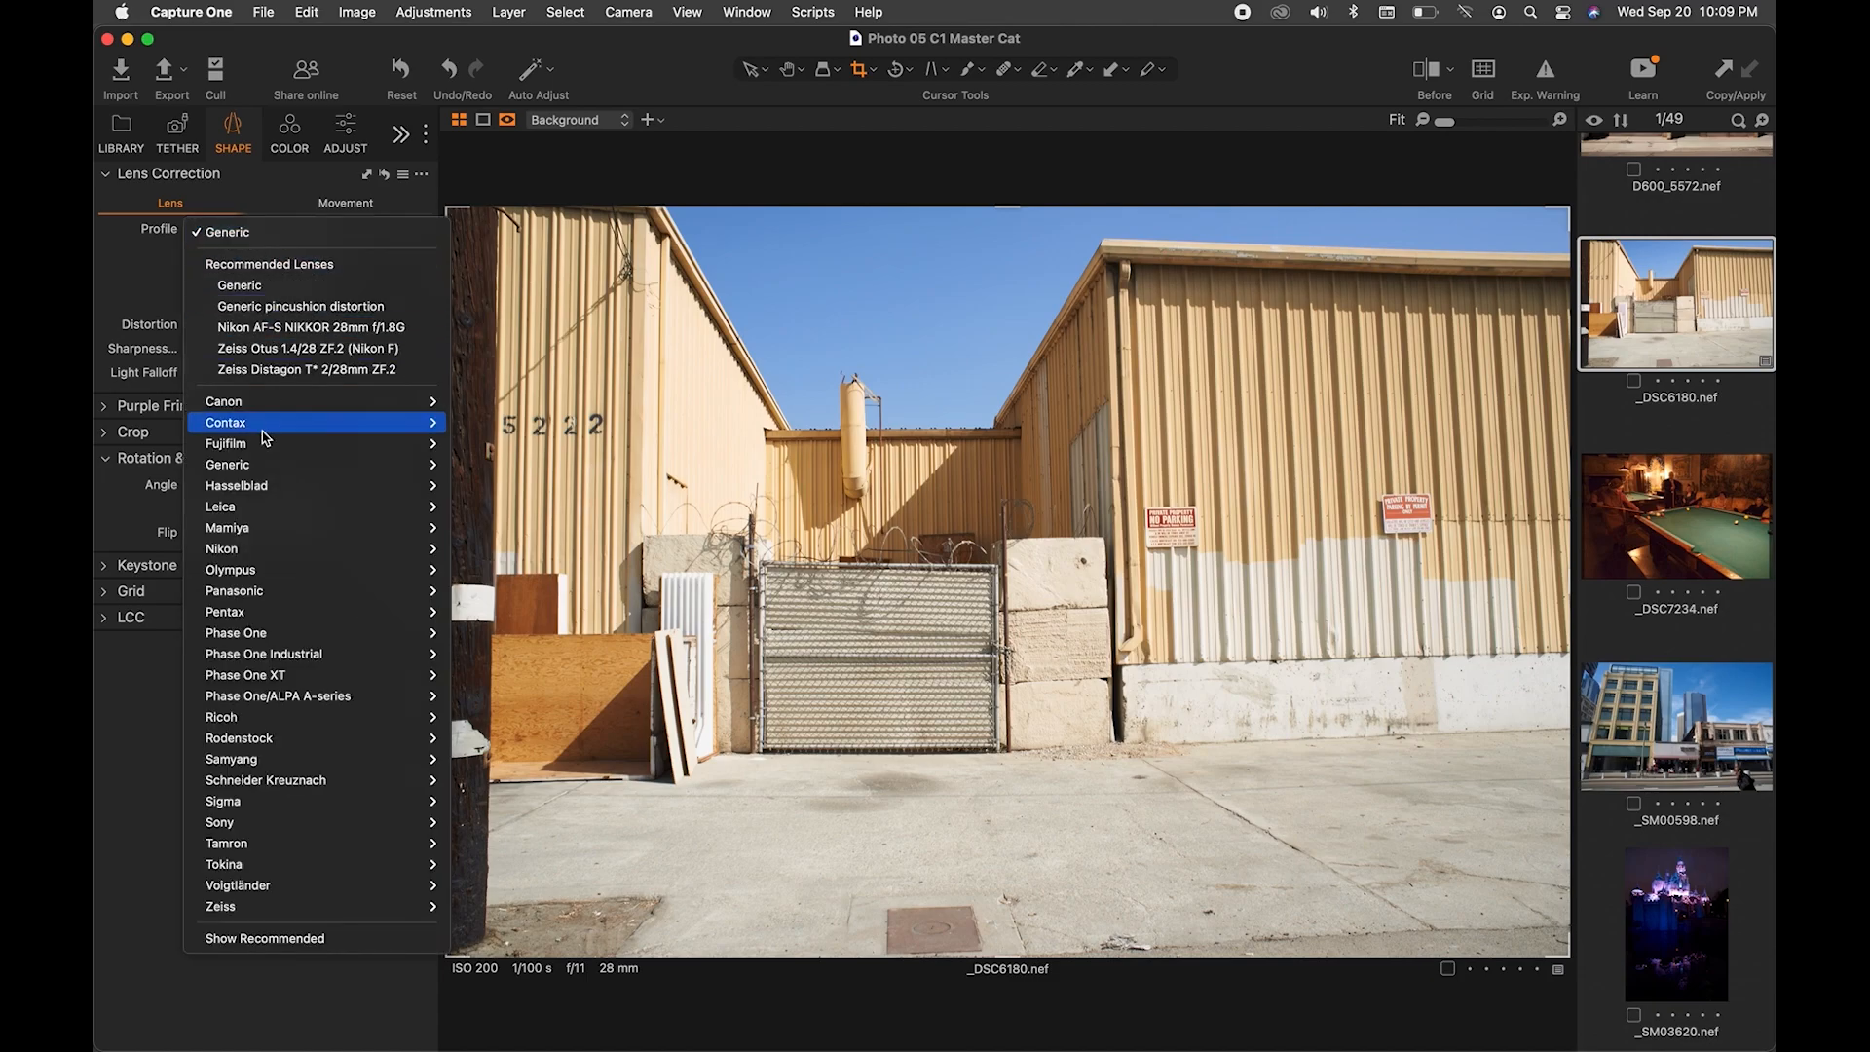
{"action": "mouse_move", "coordinate": [271, 556]}
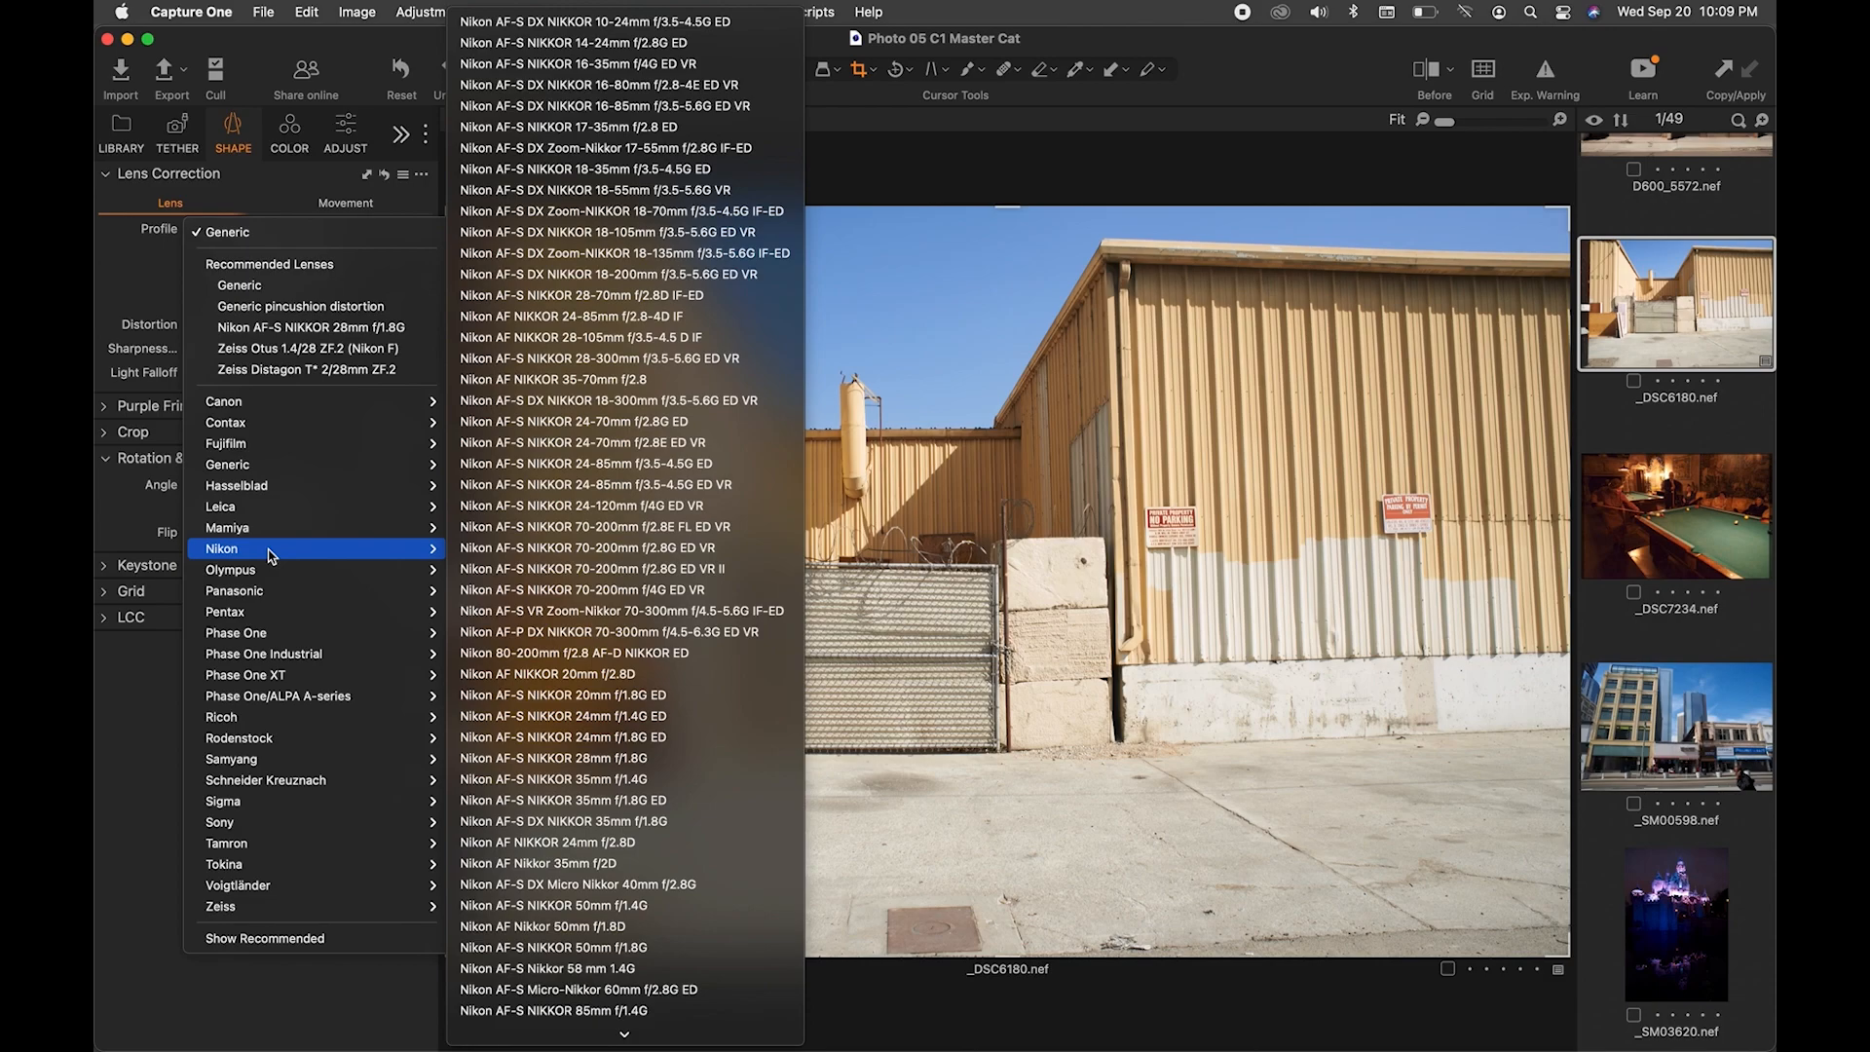
{"action": "scroll", "coordinate": [526, 565], "scroll_direction": "down", "scroll_amount": 5}
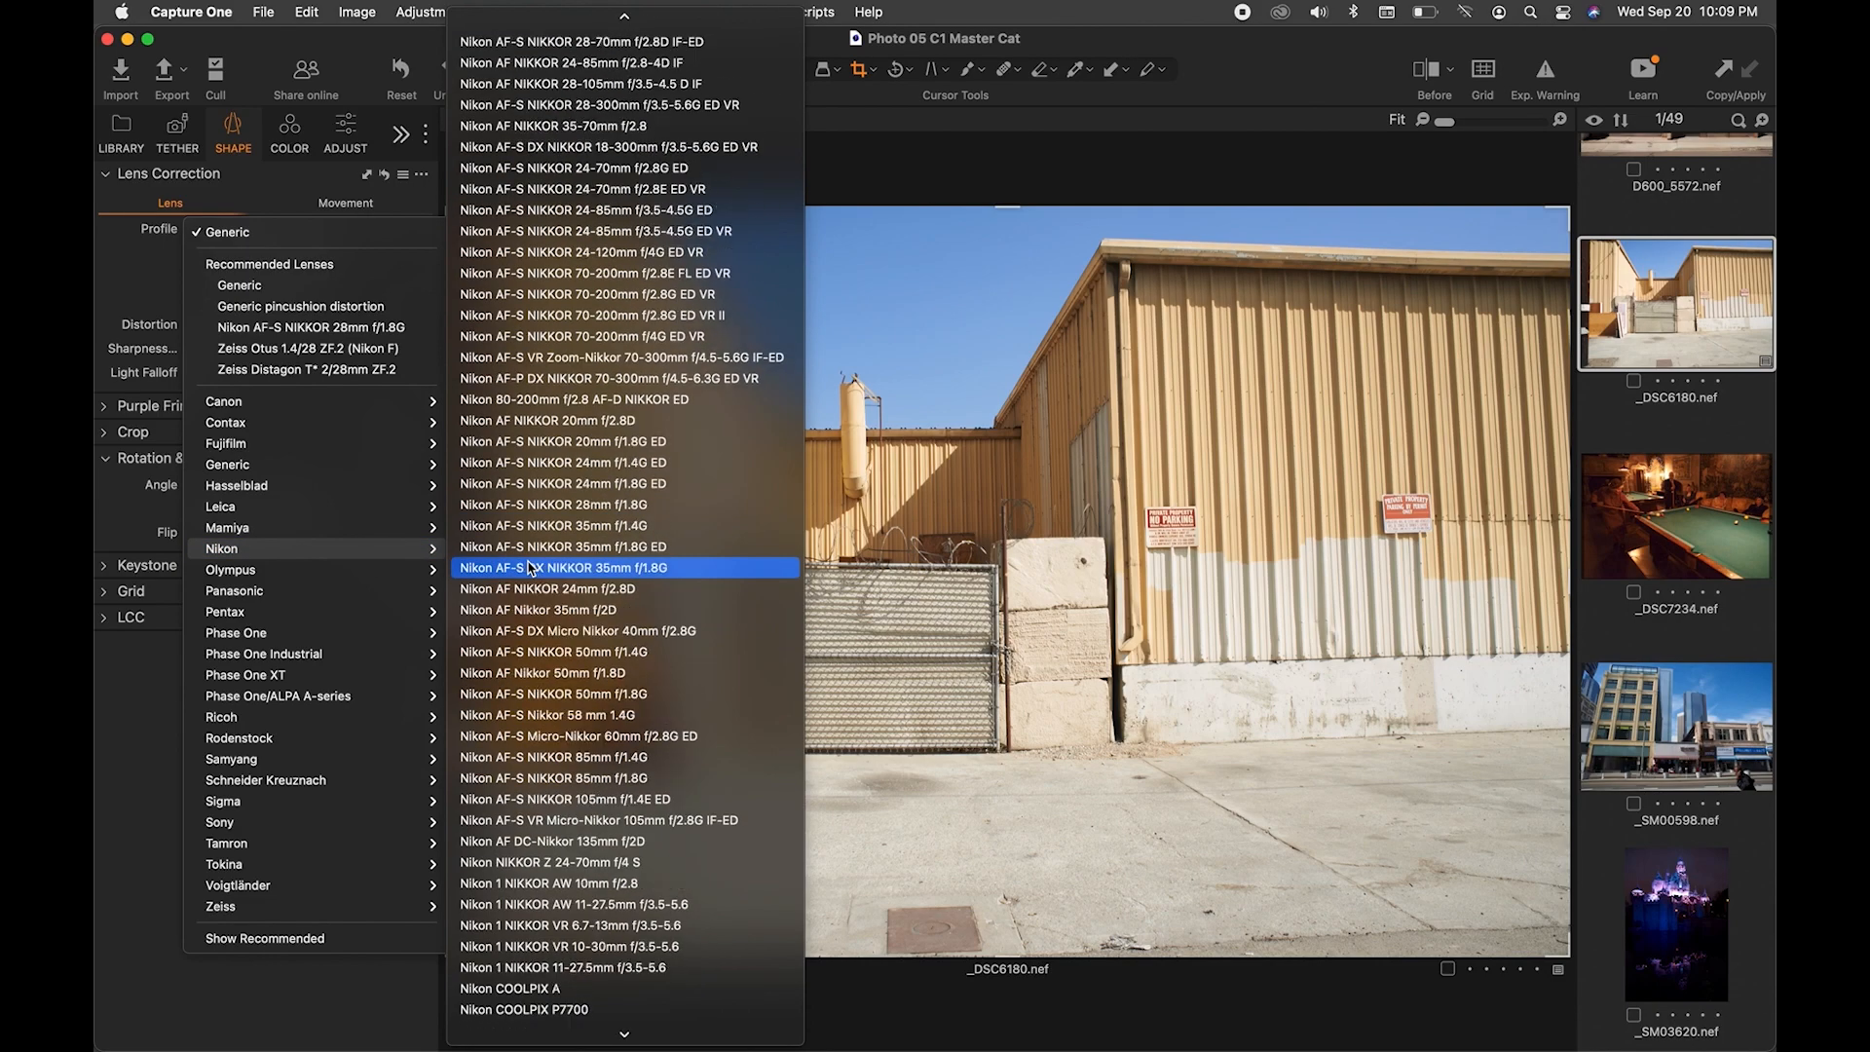
{"action": "scroll", "coordinate": [529, 568], "scroll_direction": "up", "scroll_amount": 5}
{"action": "scroll", "coordinate": [529, 568], "scroll_direction": "down", "scroll_amount": 5}
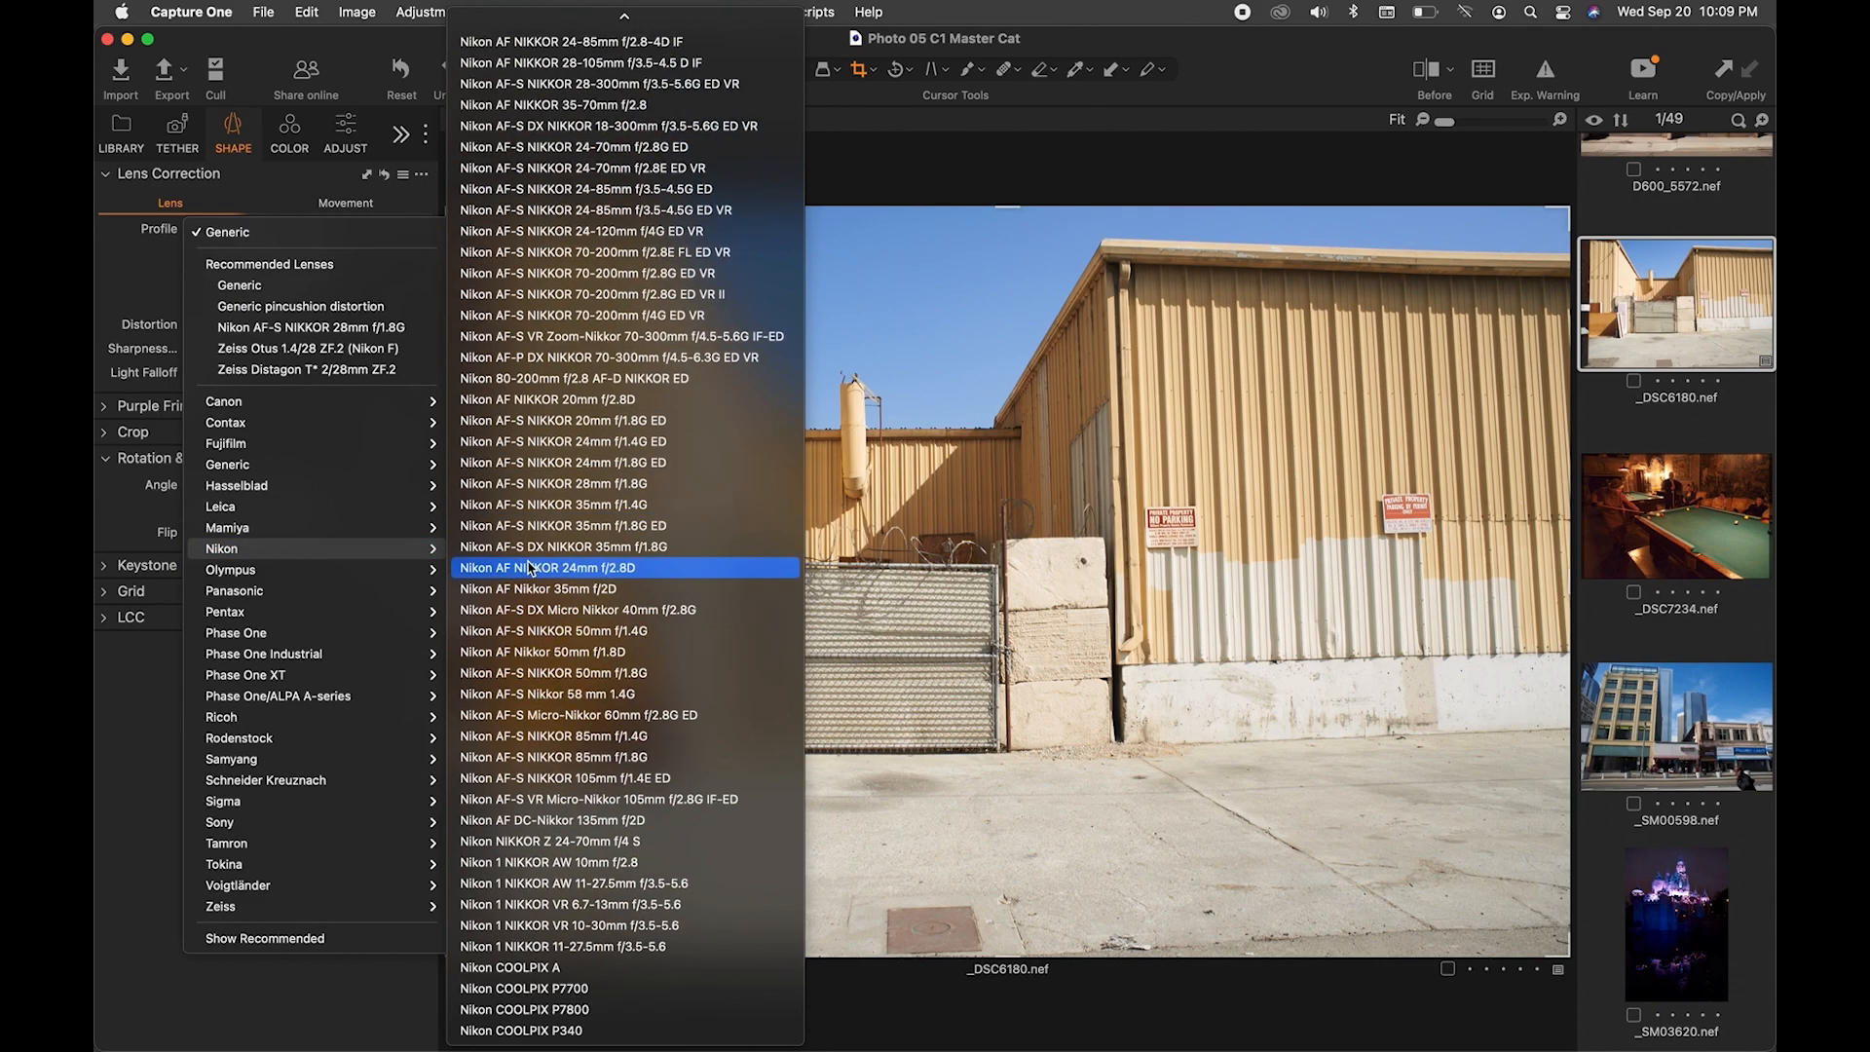
{"action": "scroll", "coordinate": [529, 567], "scroll_direction": "up", "scroll_amount": 5}
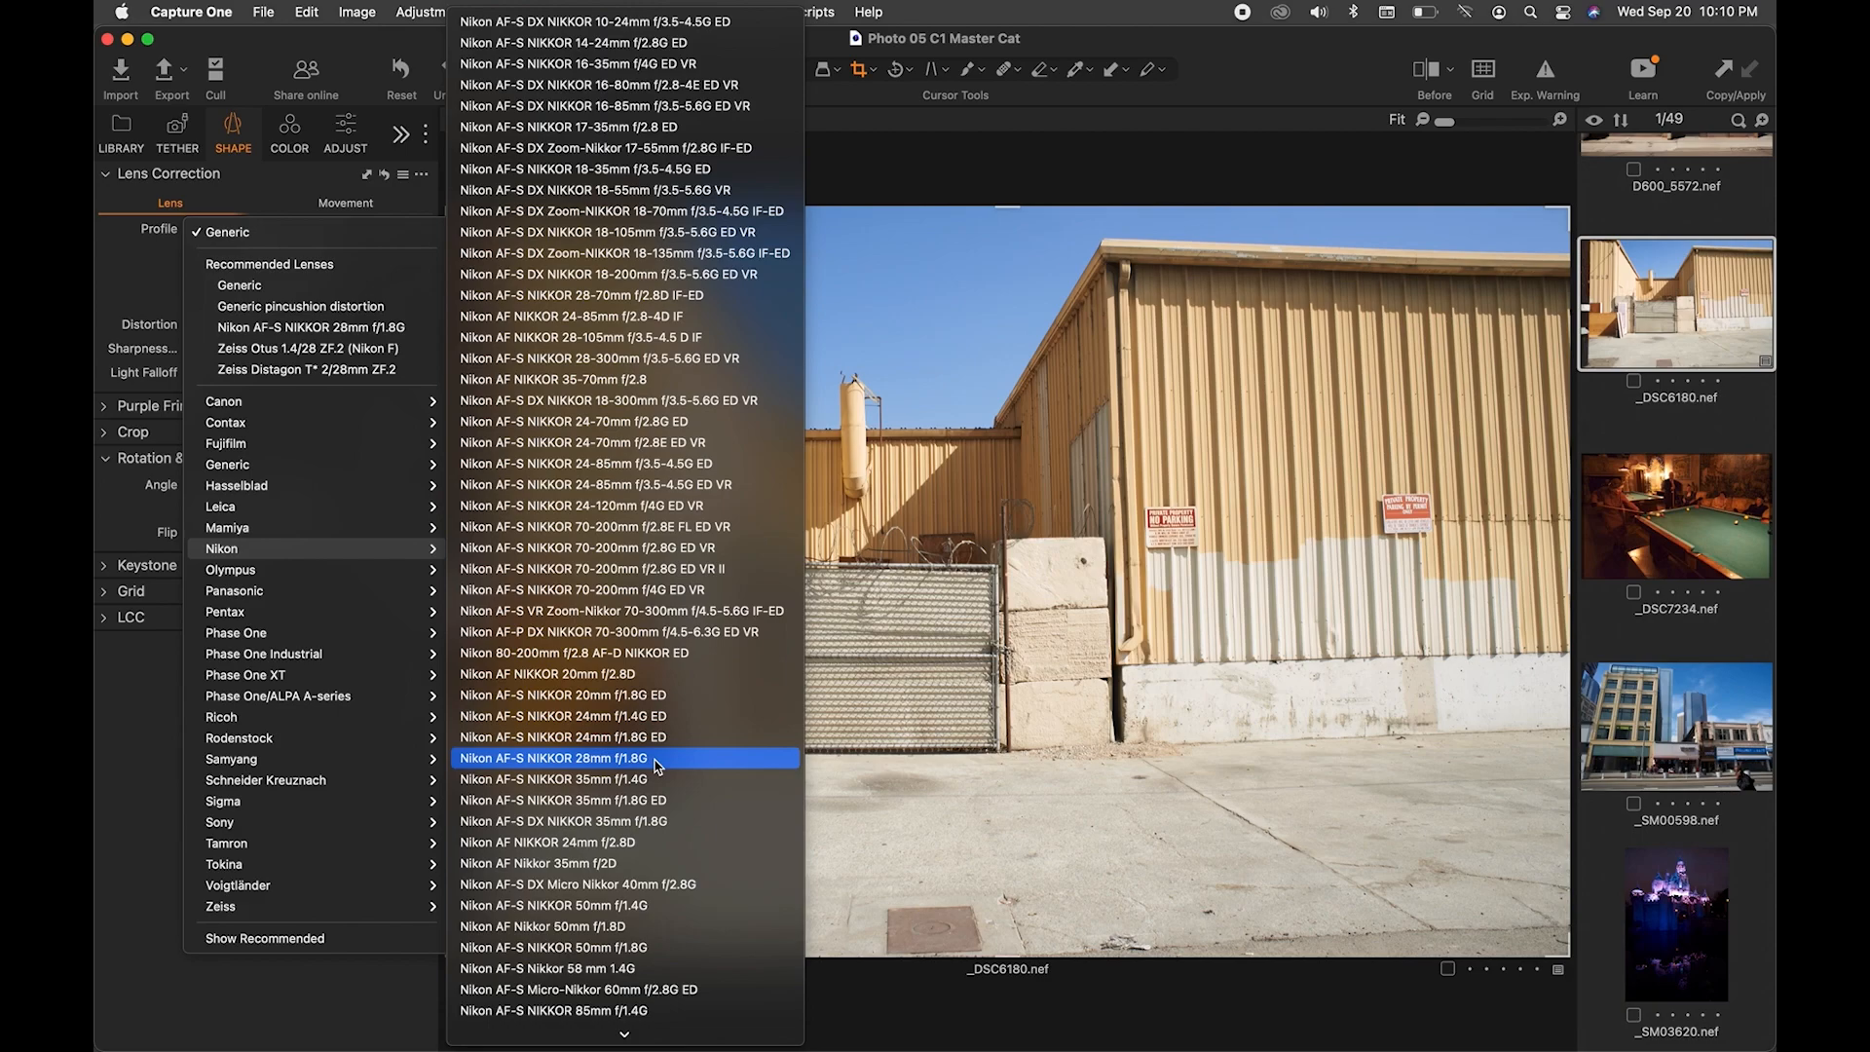
{"action": "scroll", "coordinate": [659, 766], "scroll_direction": "down", "scroll_amount": 5}
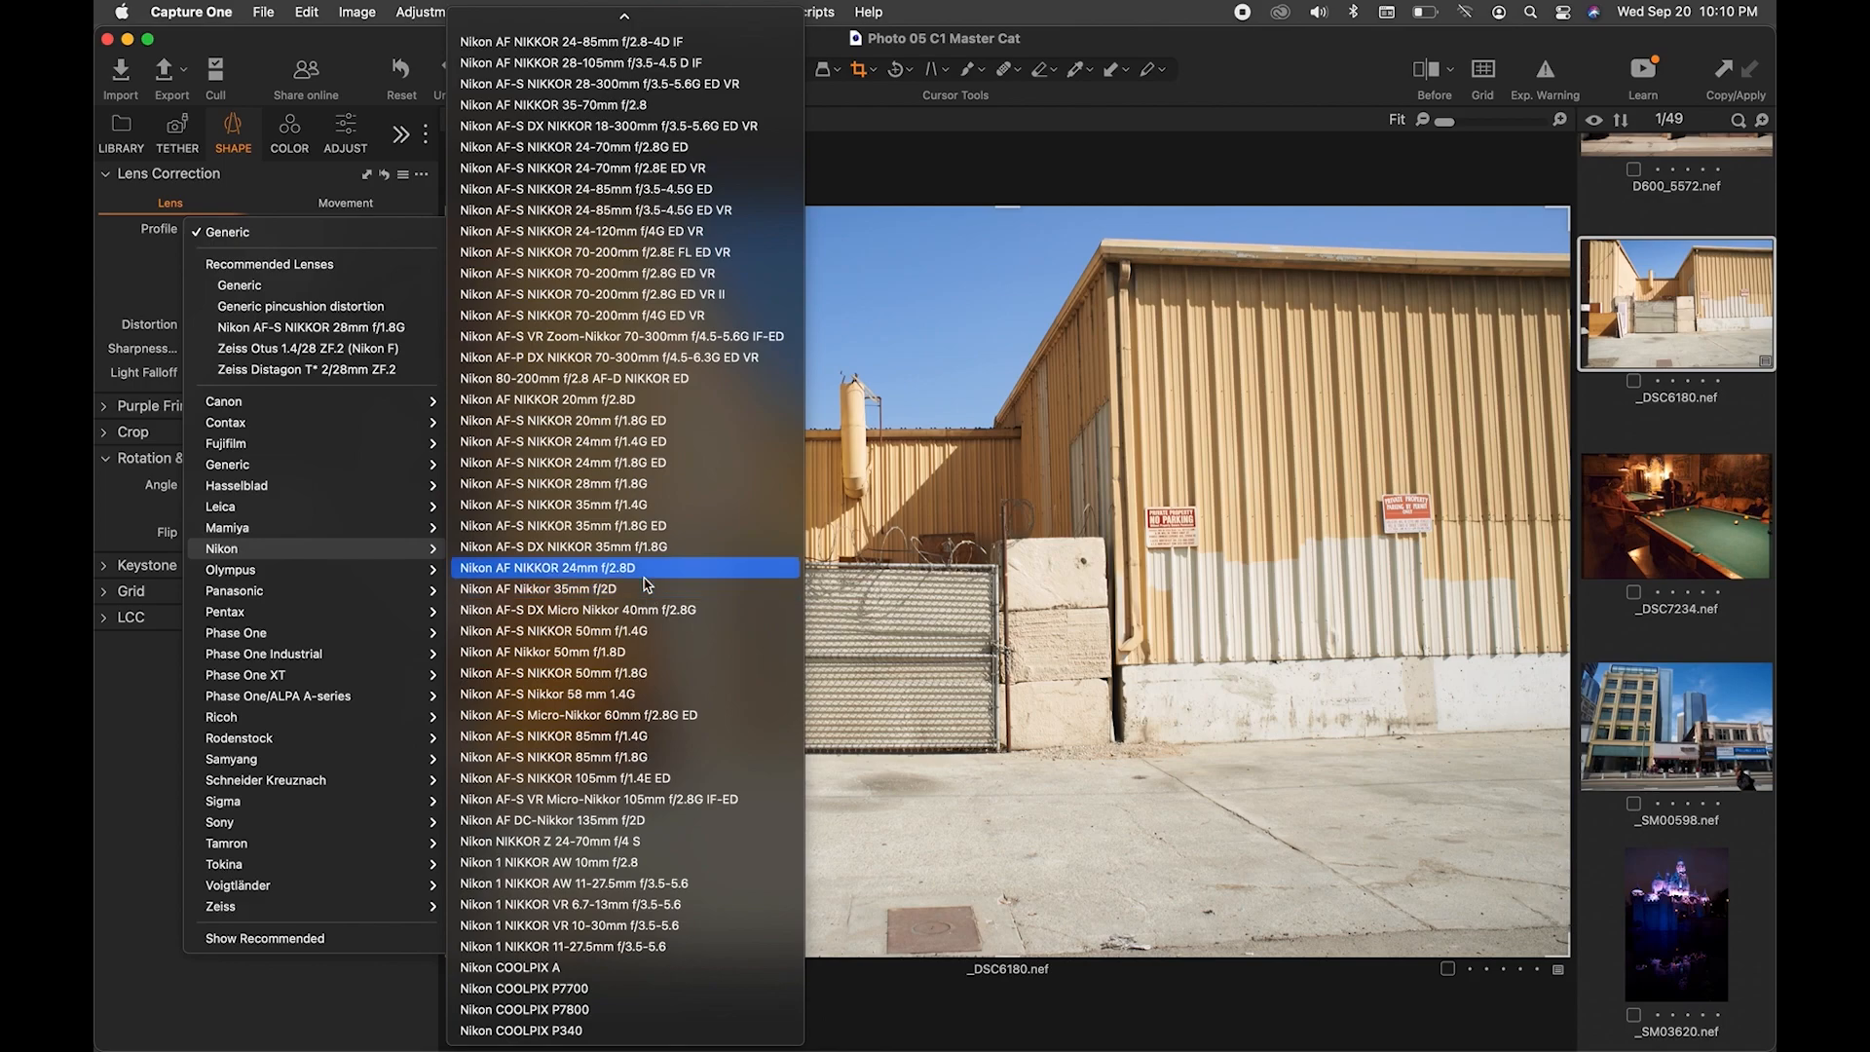
{"action": "left_click", "coordinate": [623, 484]}
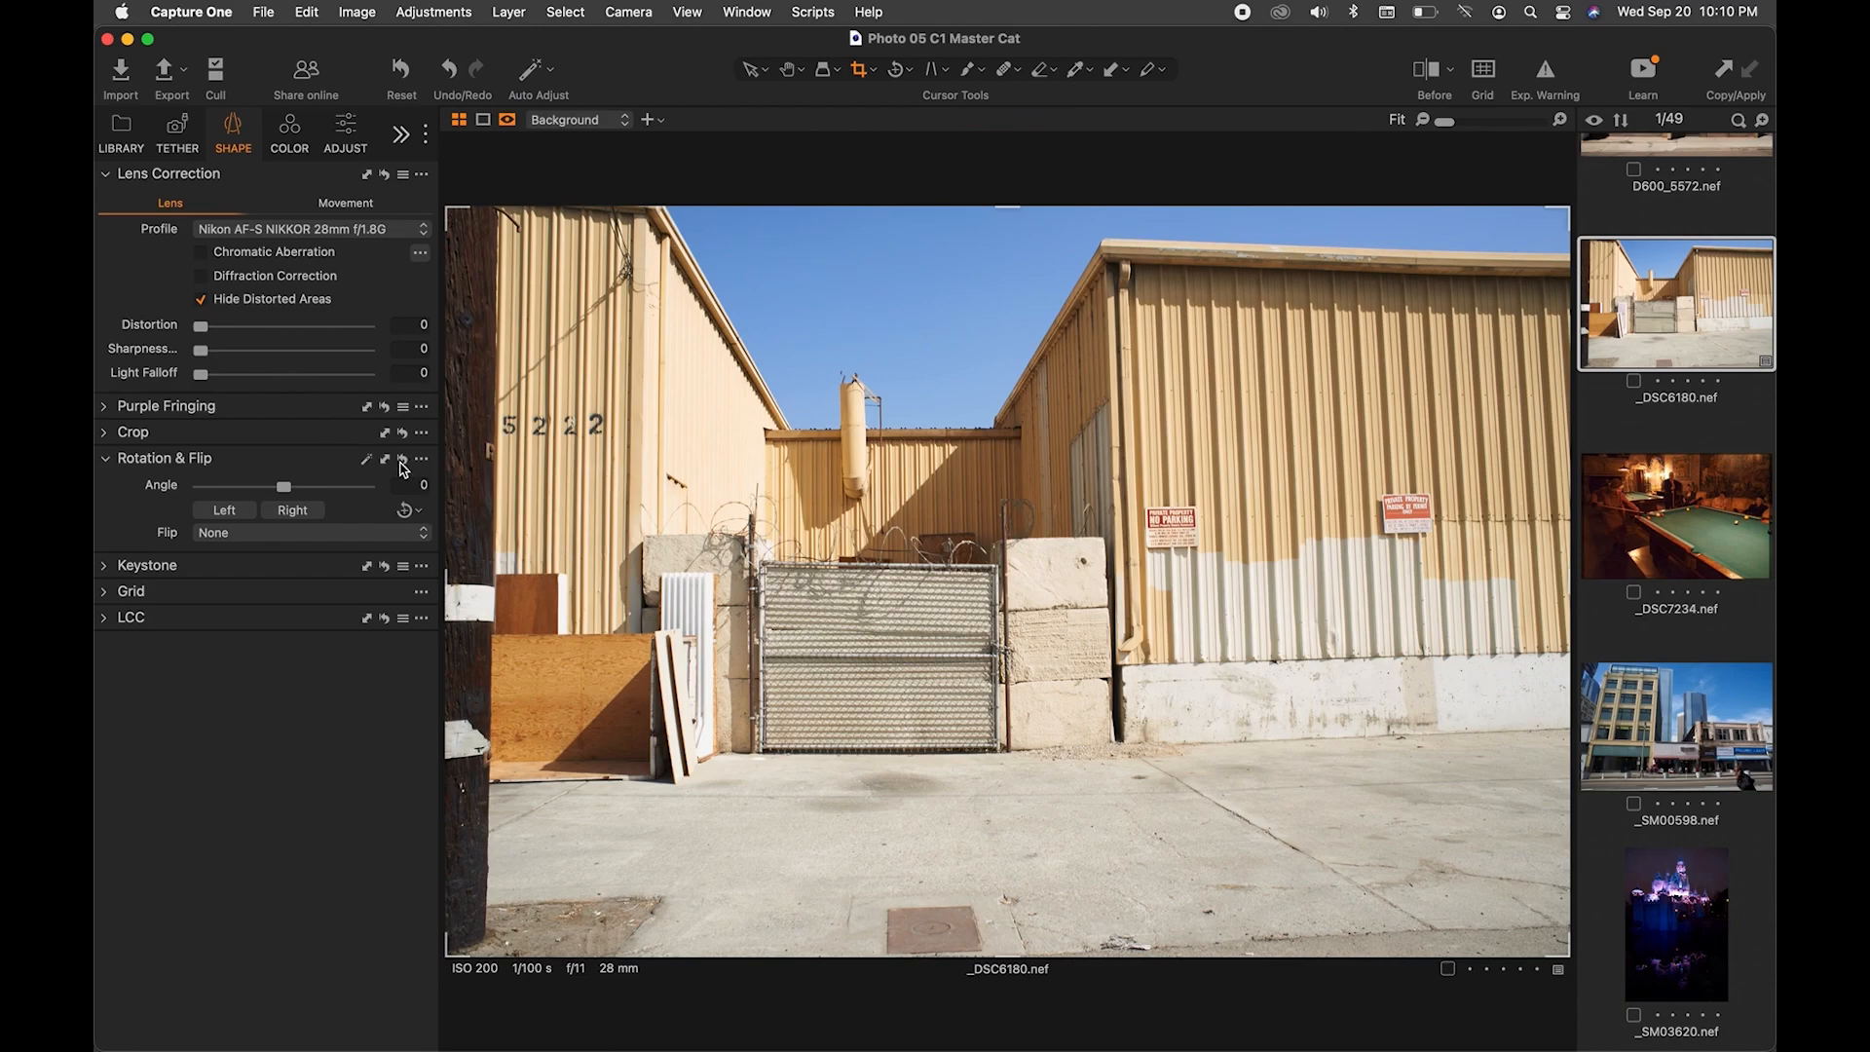
Collapse the Lens Correction settings and look through the Purple Fringing and Crop settings
{"action": "left_click", "coordinate": [105, 176]}
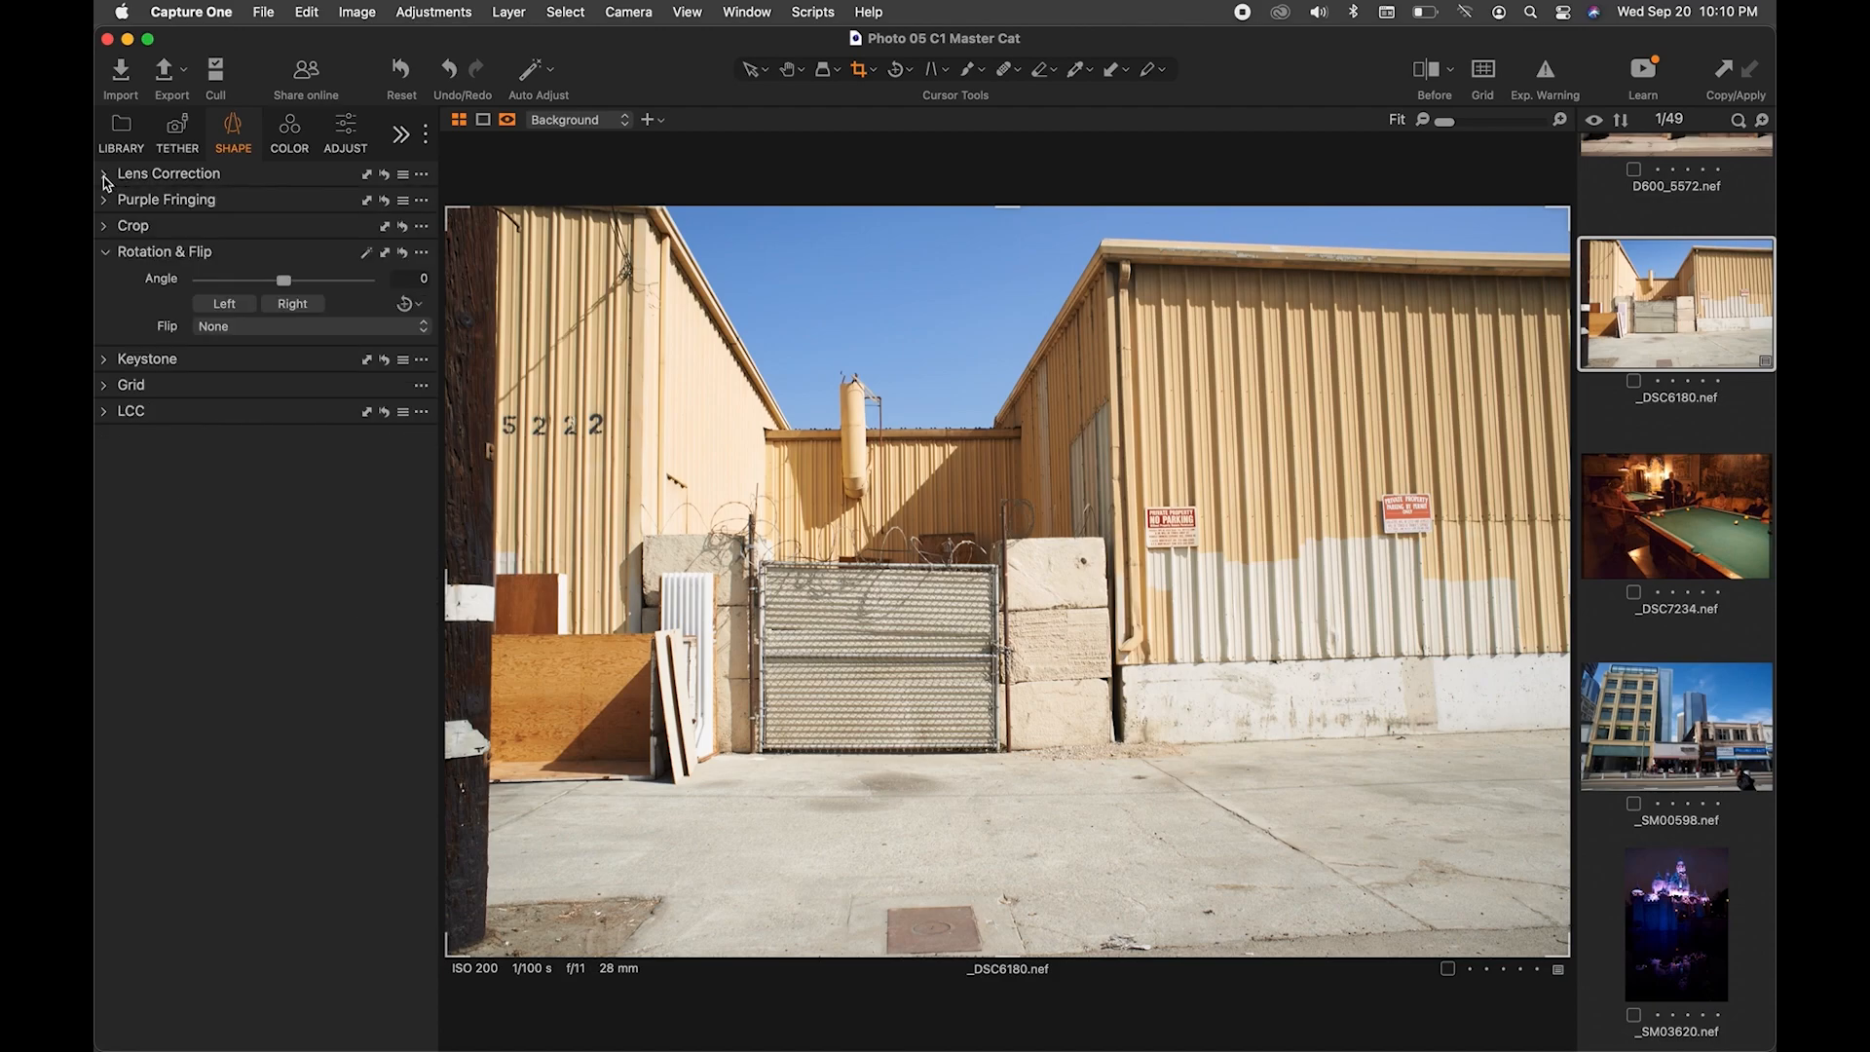
{"action": "left_click", "coordinate": [105, 202]}
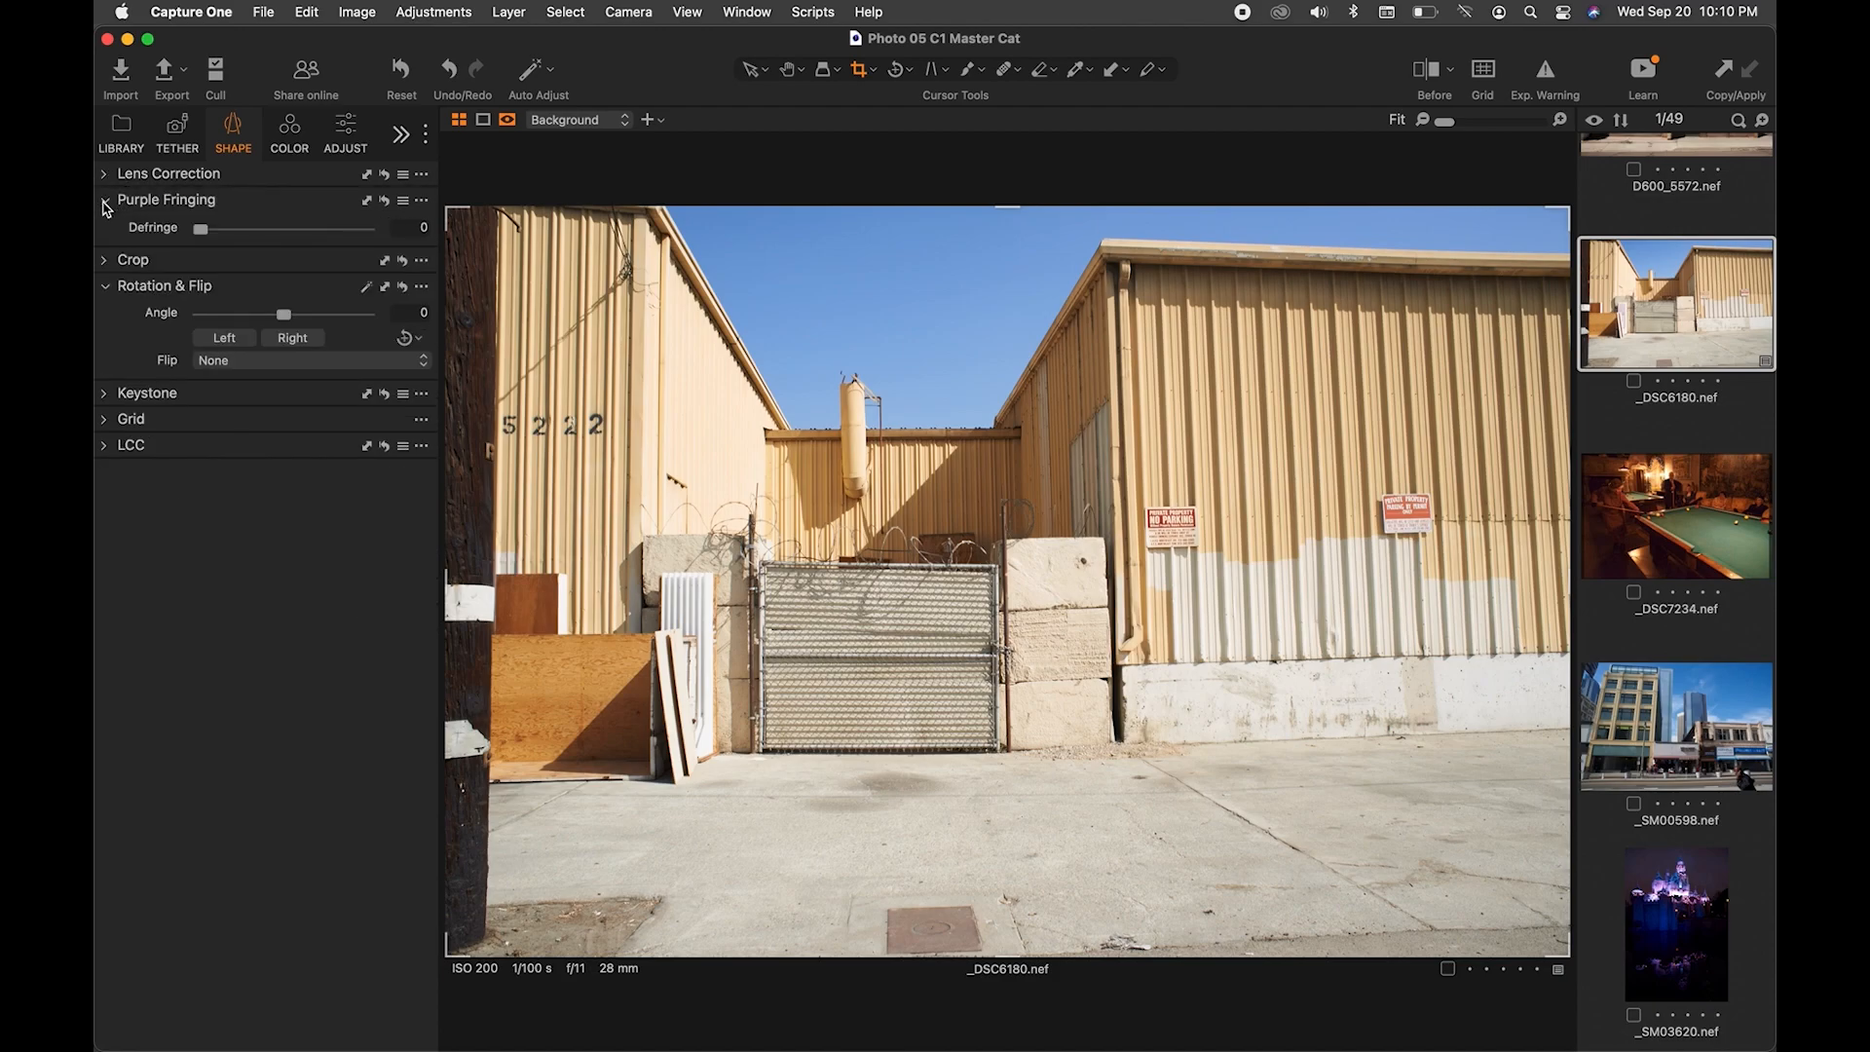
{"action": "left_click", "coordinate": [105, 201]}
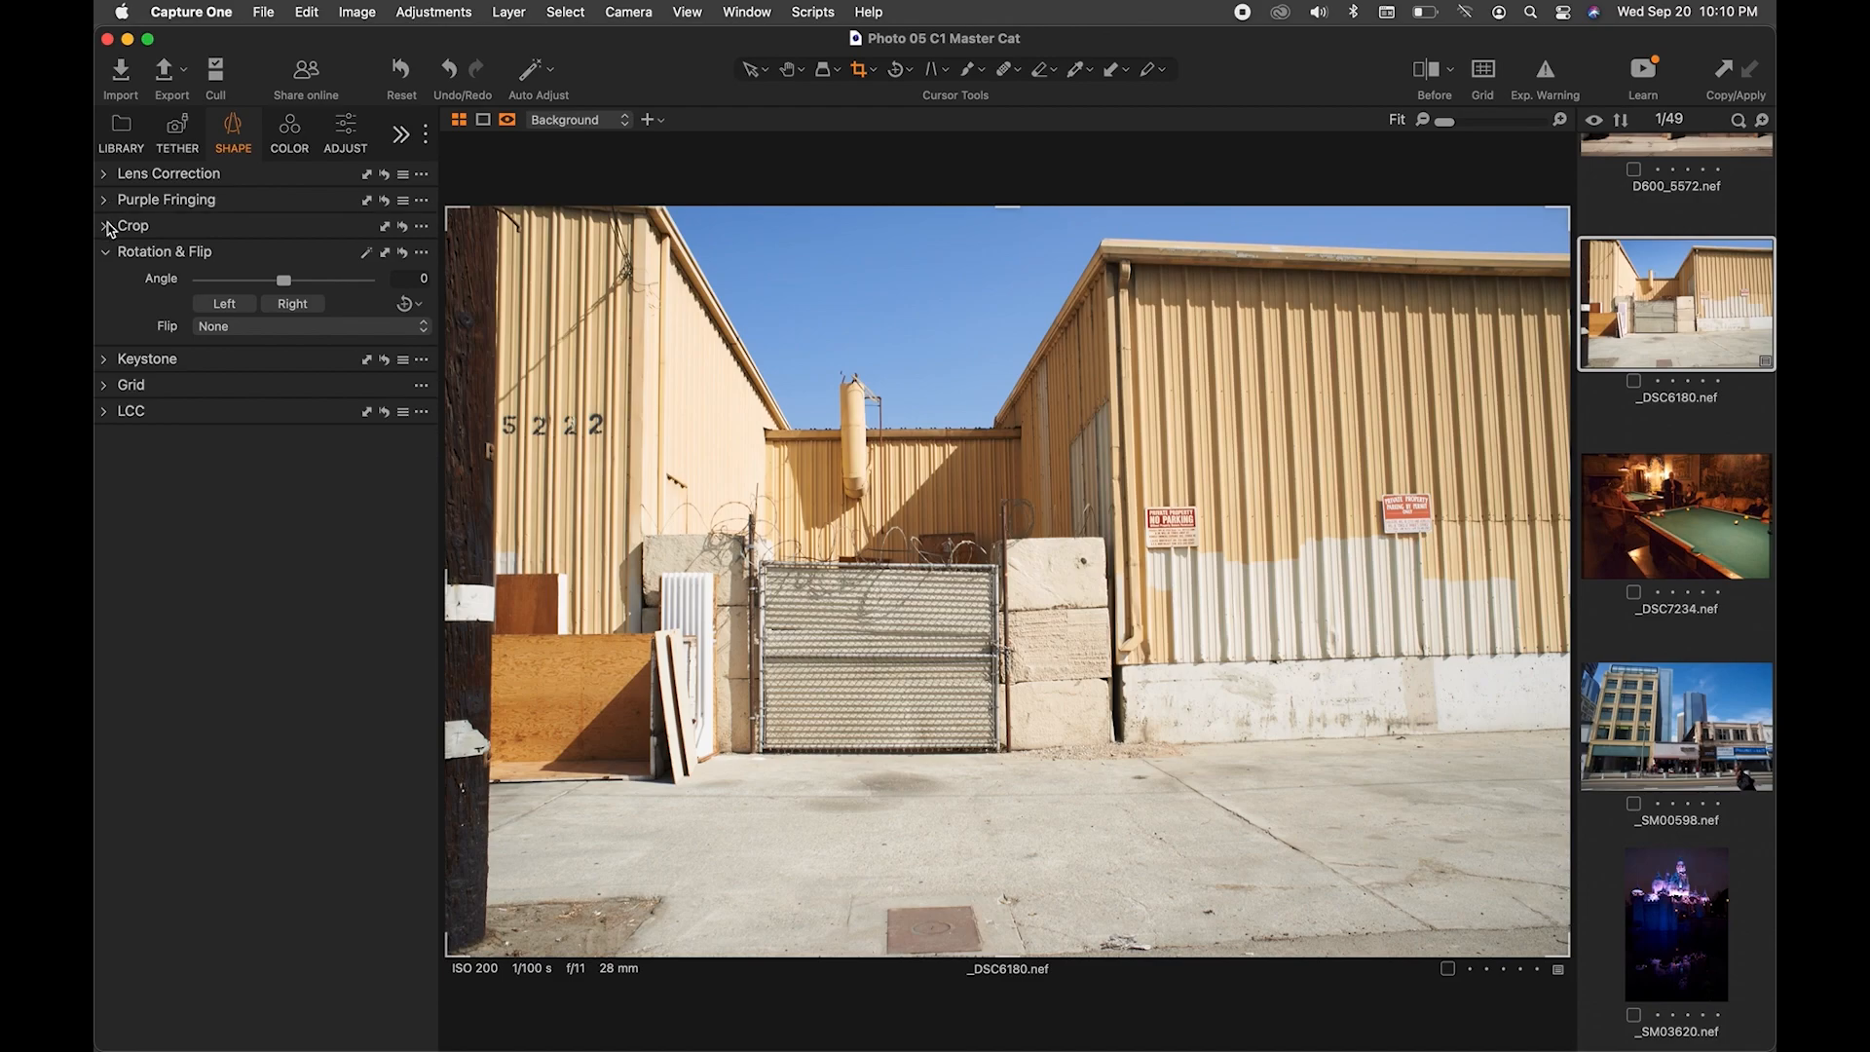
{"action": "left_click", "coordinate": [106, 228]}
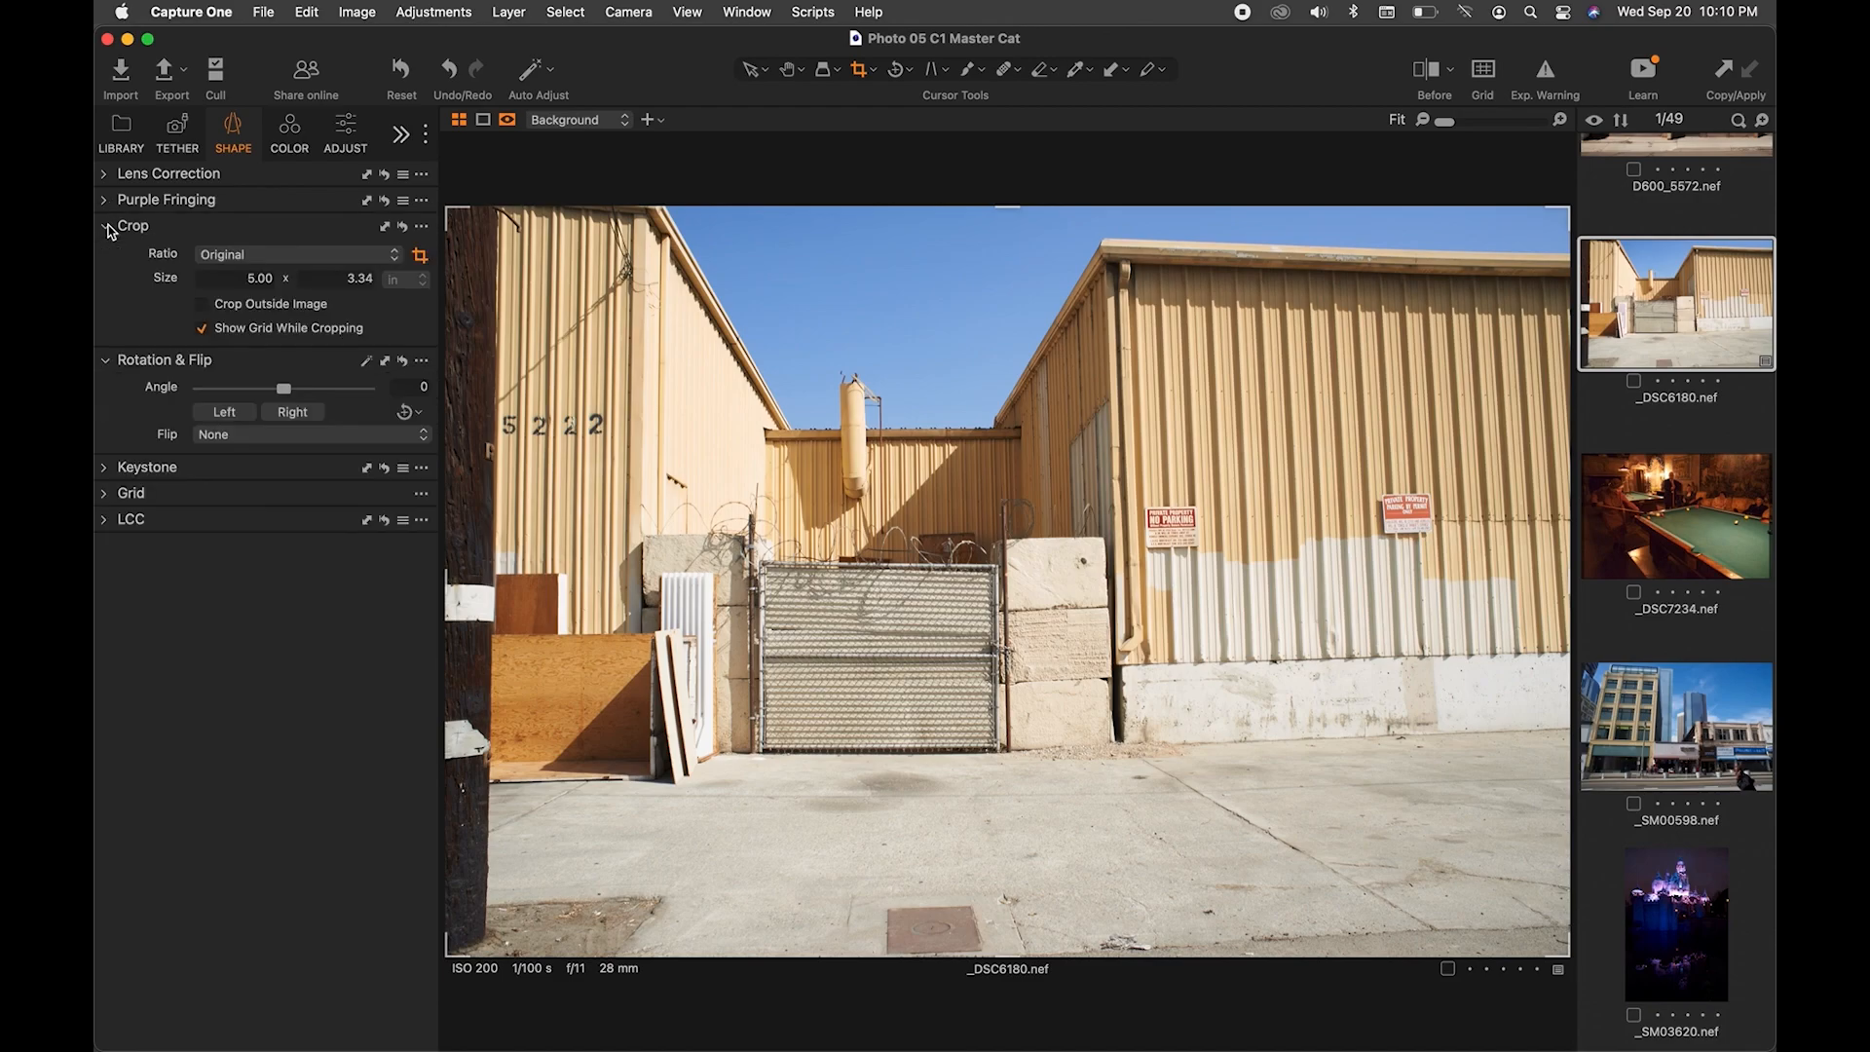
{"action": "left_click", "coordinate": [107, 227]}
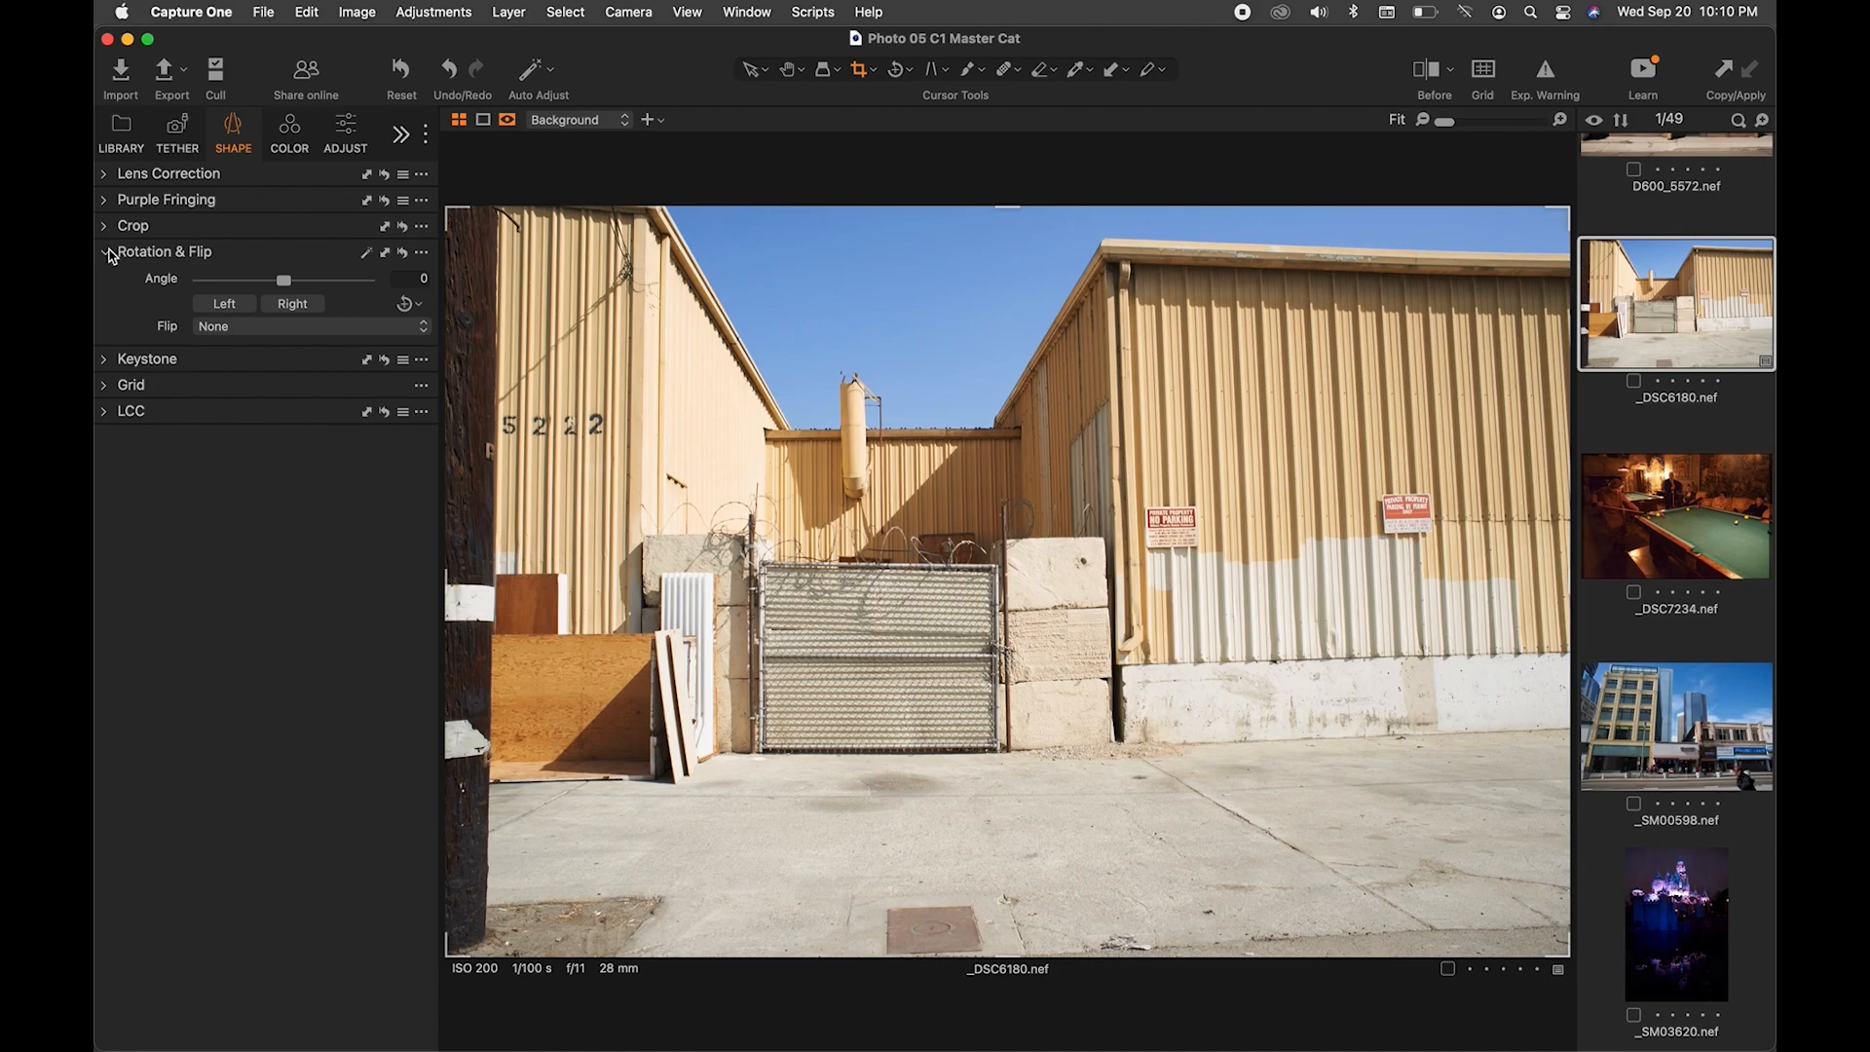
Start a vertical Keystone correction and roughly place its guides on the left building's wall and the right building's siding
{"action": "left_click", "coordinate": [112, 362]}
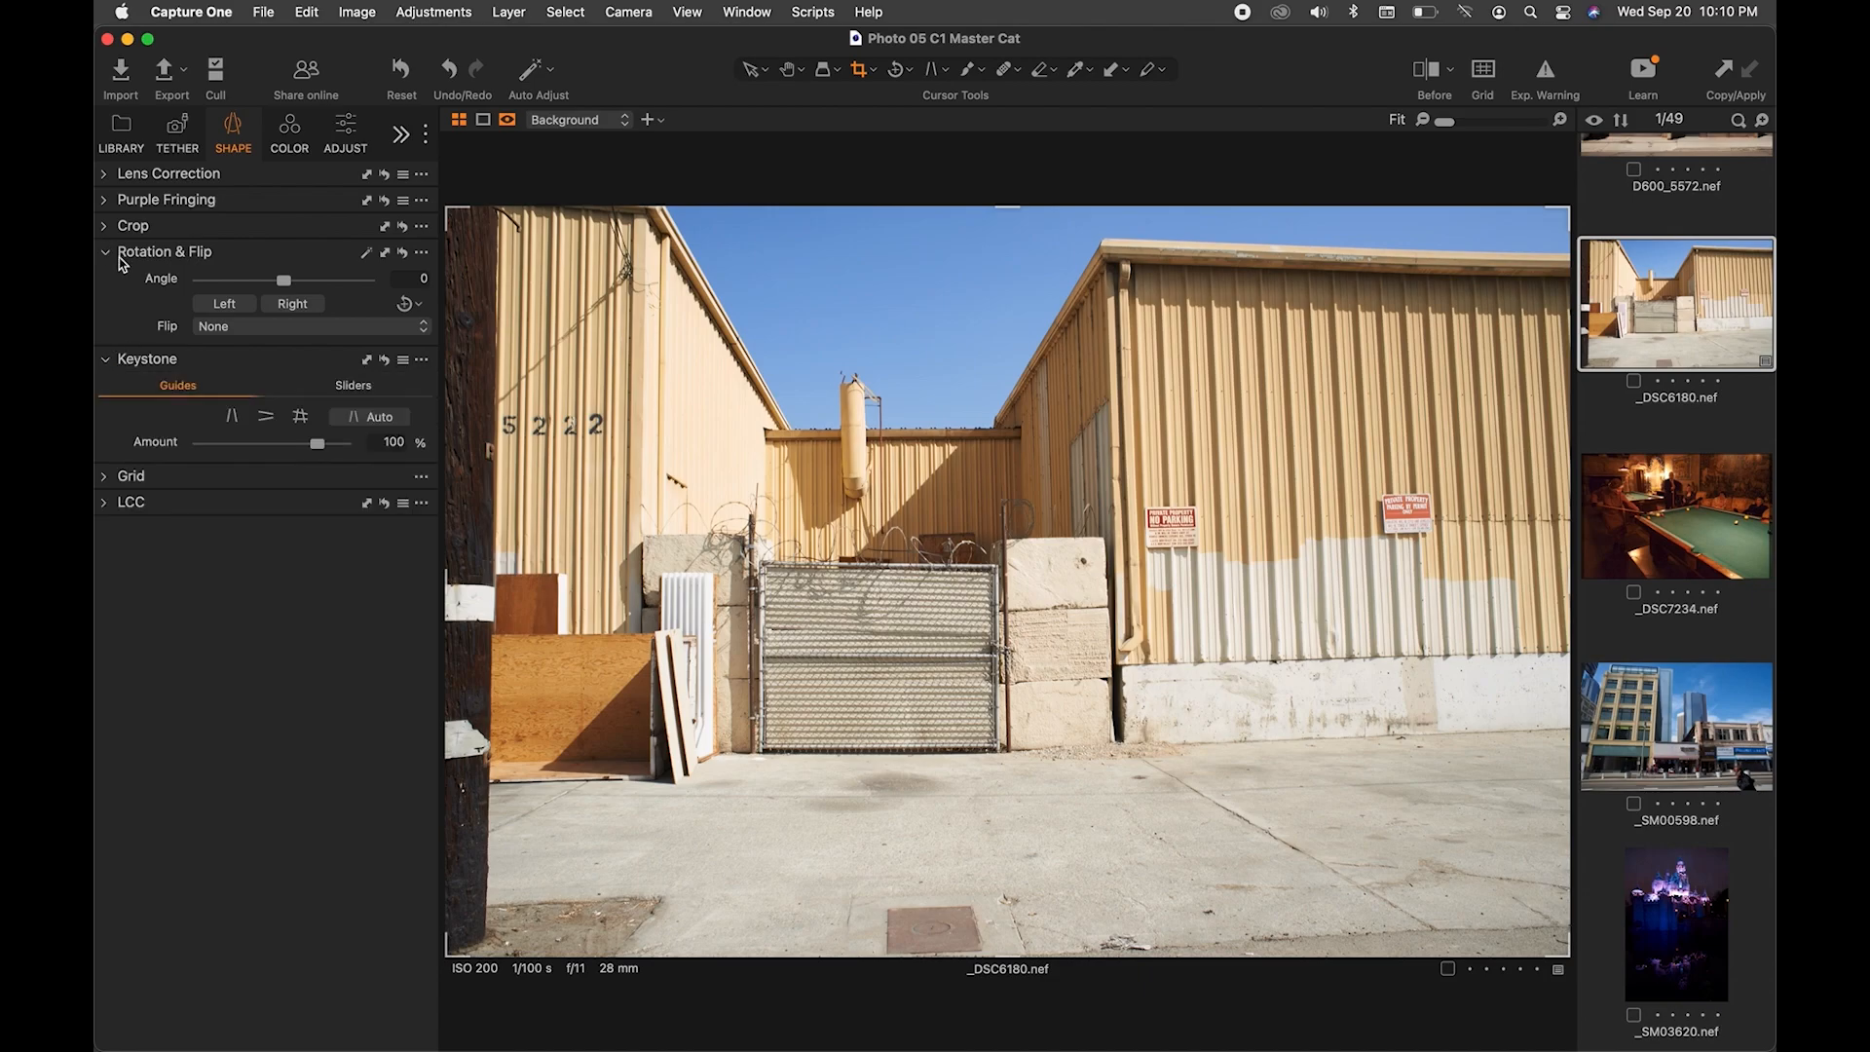
{"action": "left_click", "coordinate": [116, 254]}
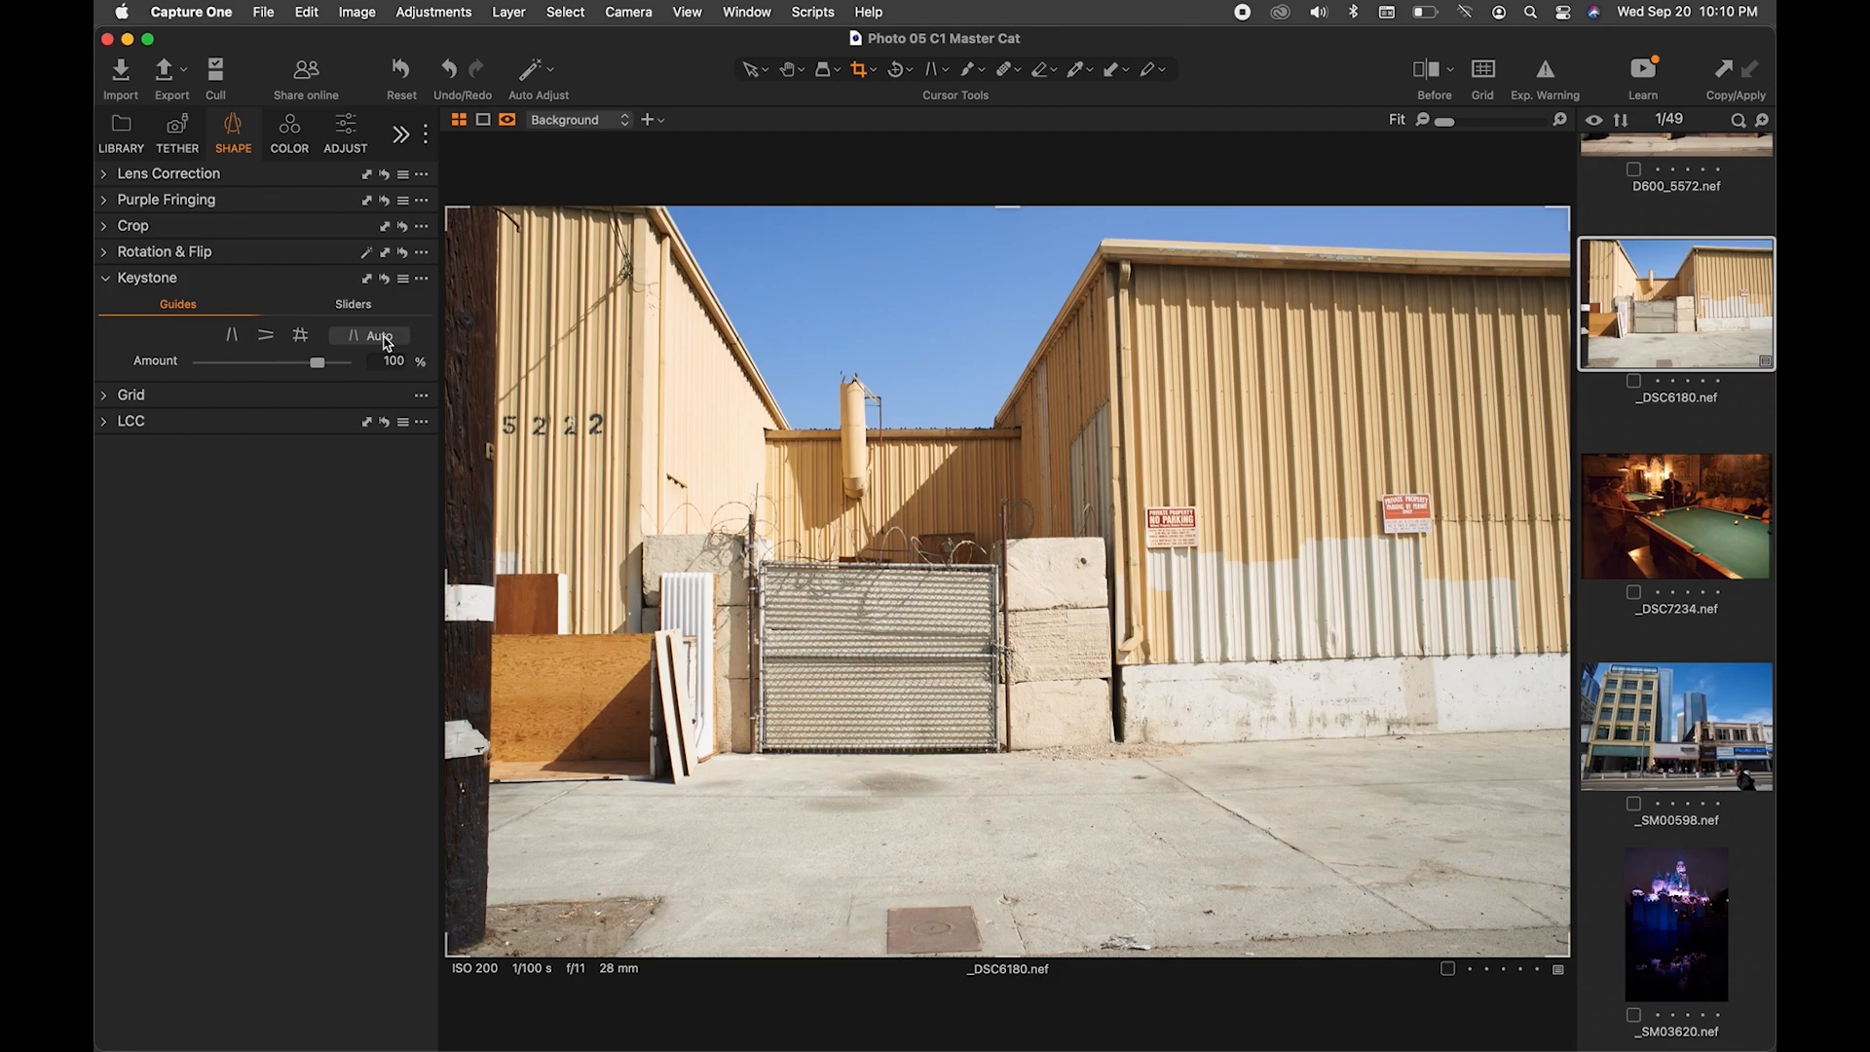
{"action": "left_click", "coordinate": [234, 337]}
{"action": "left_click", "coordinate": [235, 339]}
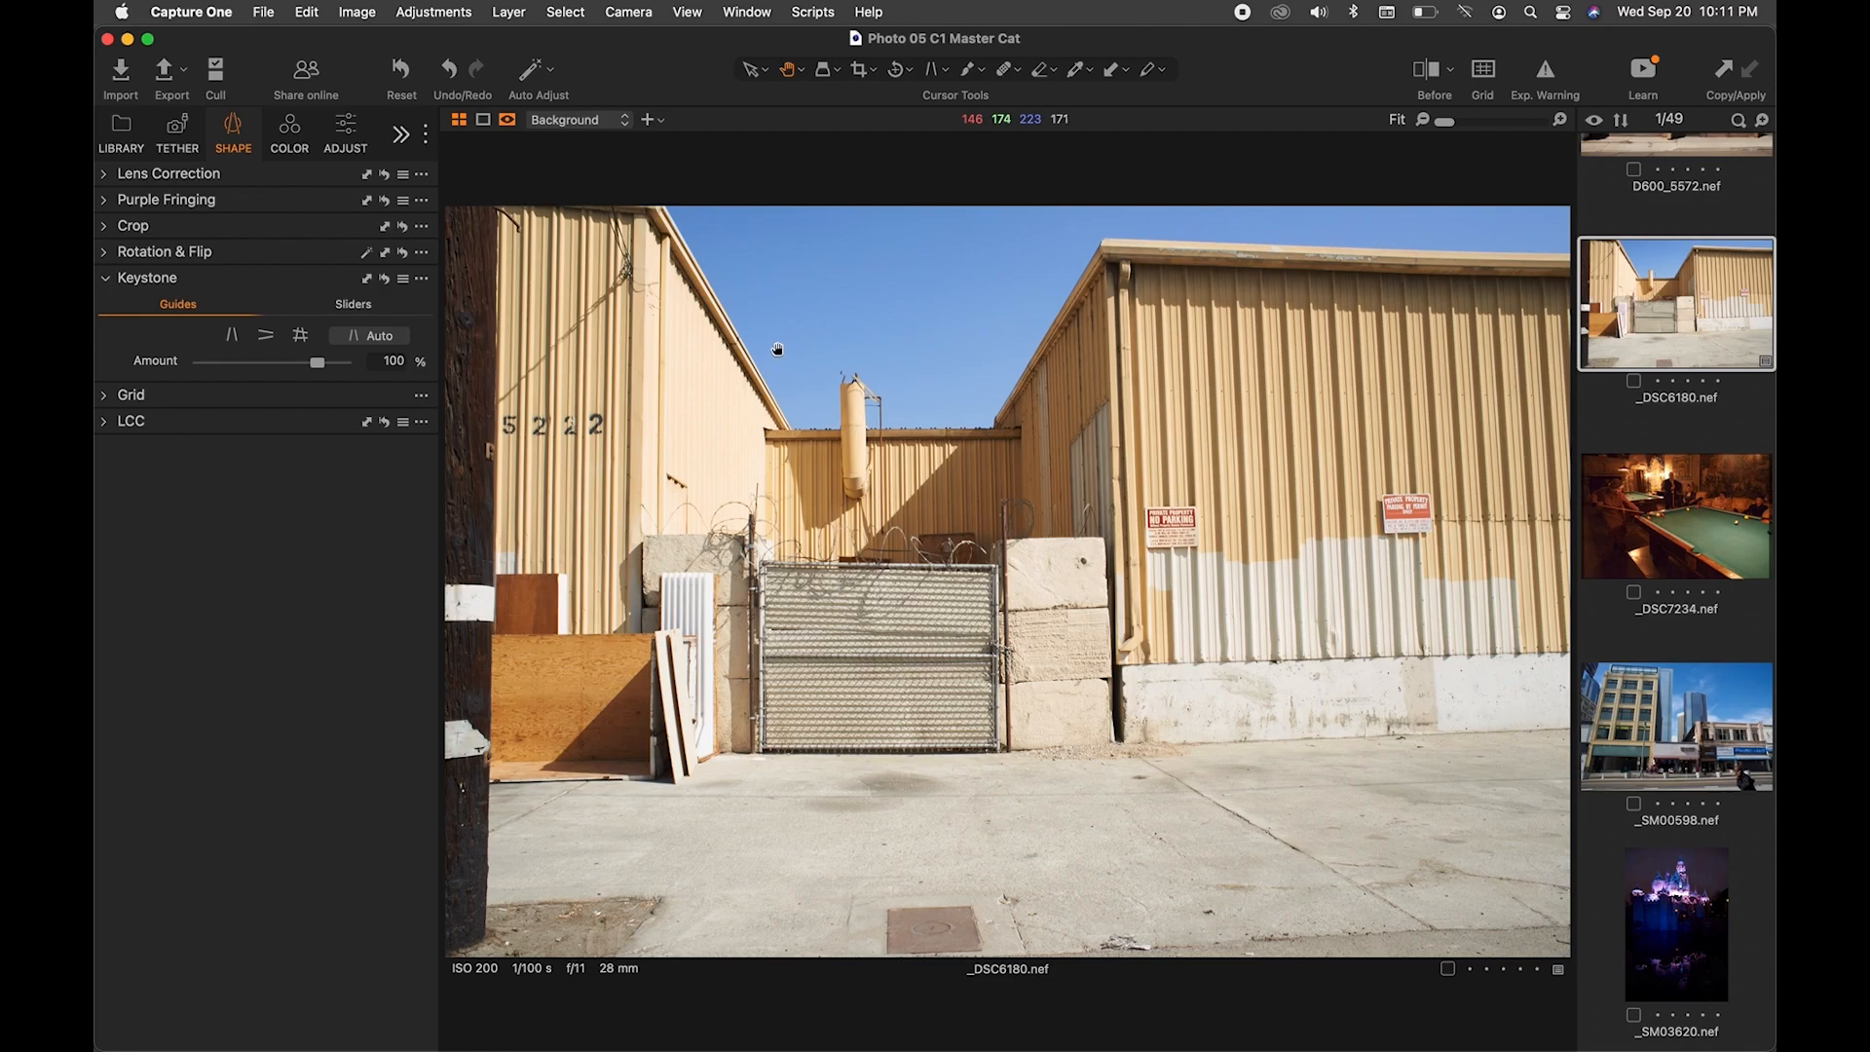
{"action": "left_click", "coordinate": [232, 335]}
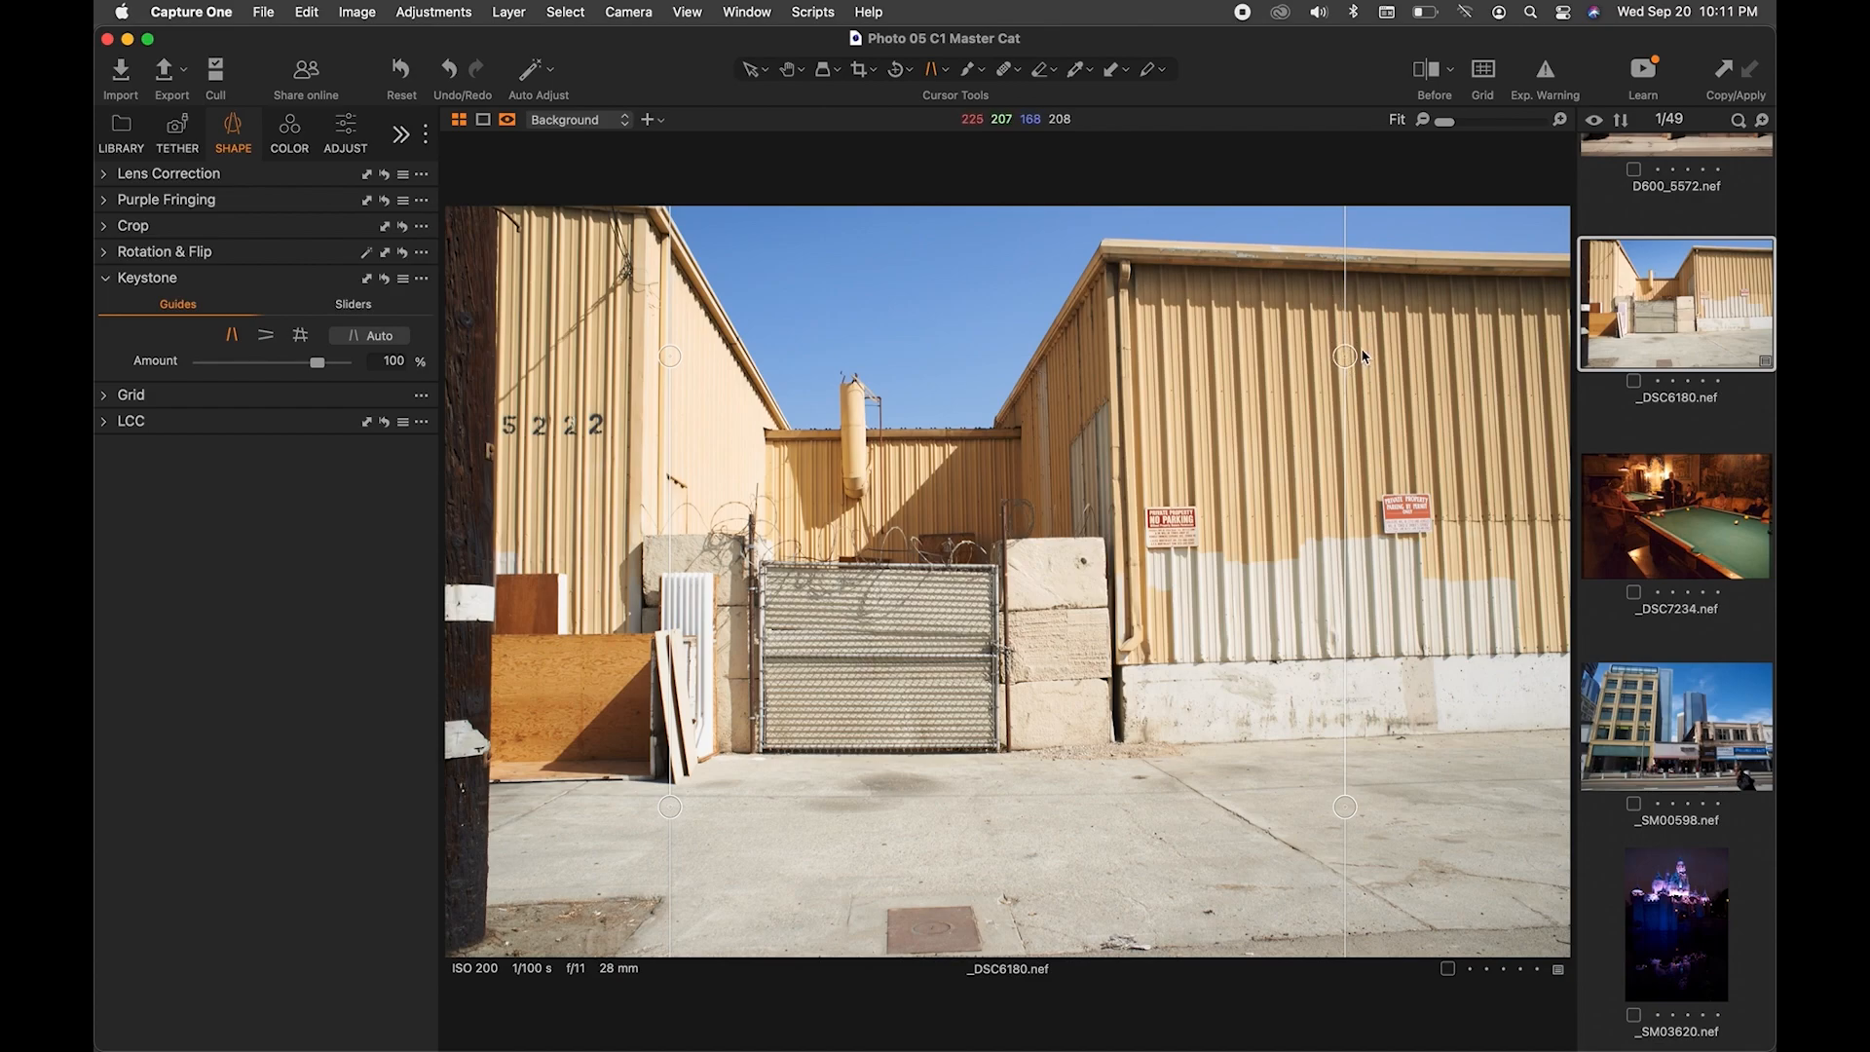
{"action": "left_click_drag", "start_coordinate": [1347, 351], "coordinate": [1323, 355]}
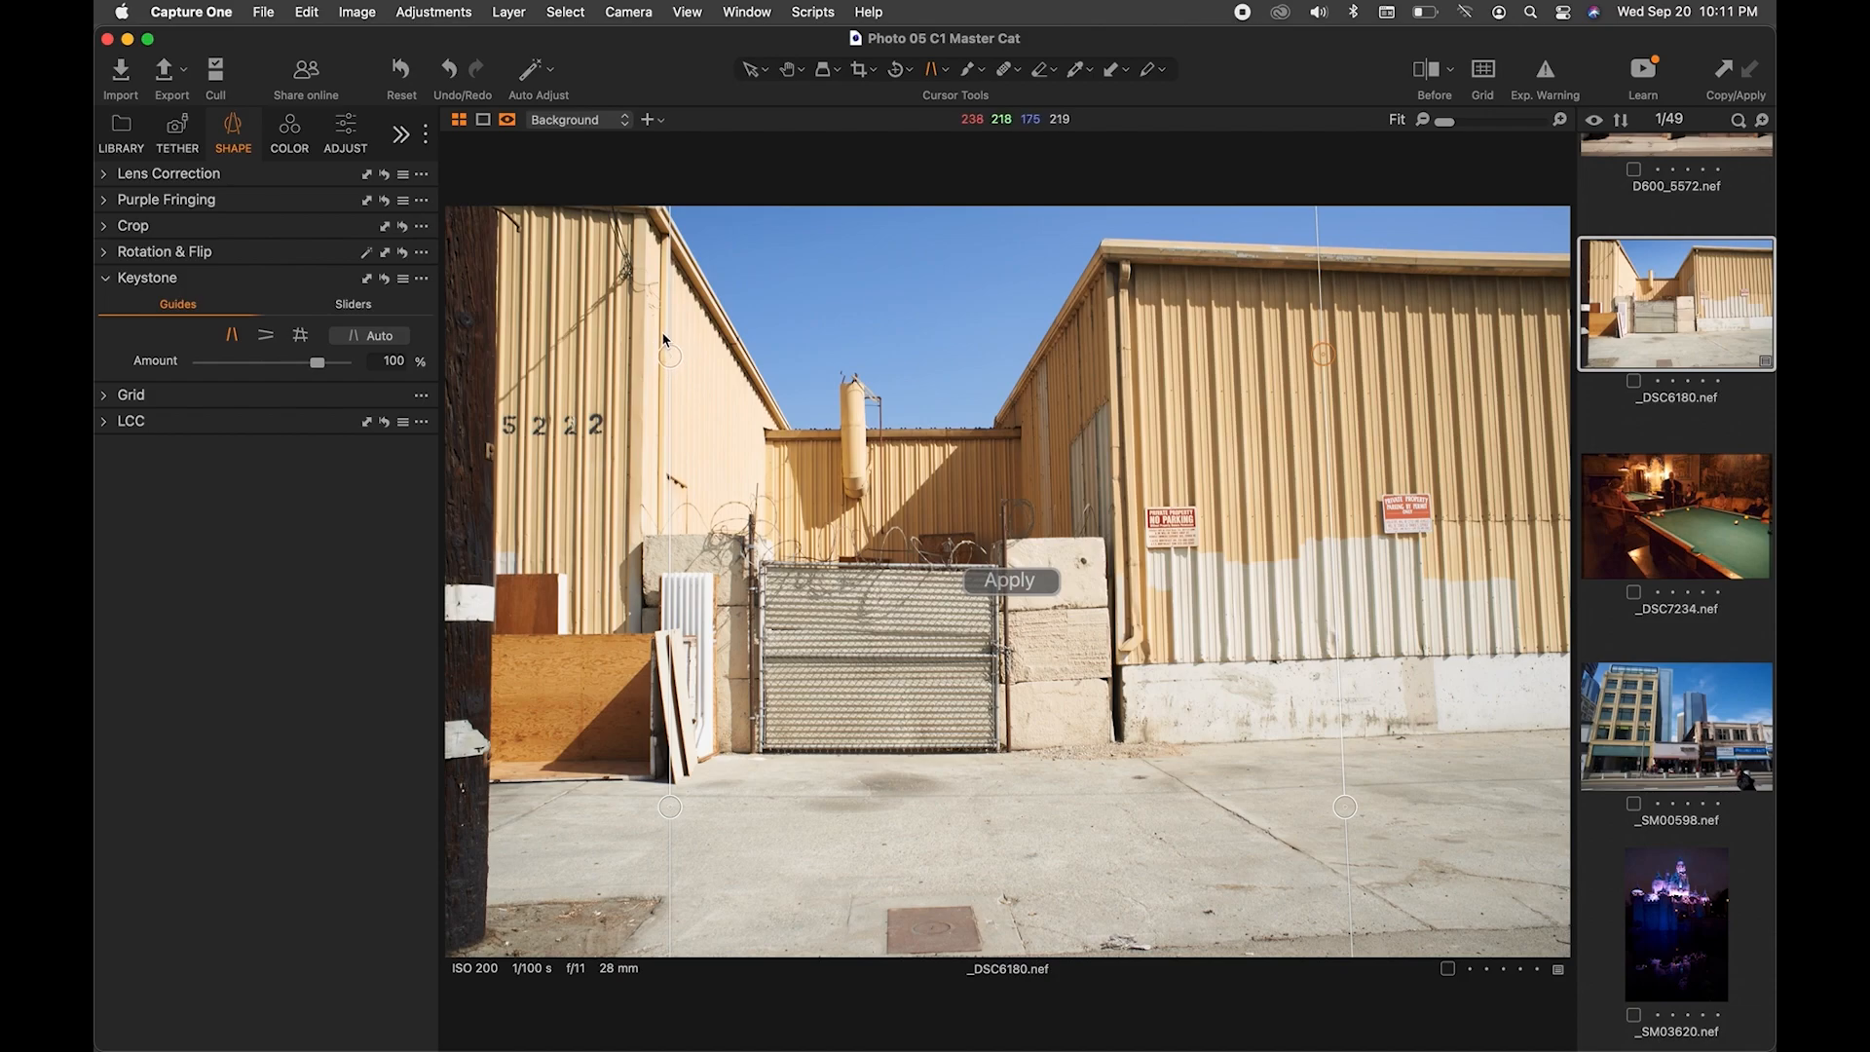
{"action": "left_click_drag", "start_coordinate": [667, 349], "coordinate": [647, 310]}
{"action": "left_click_drag", "start_coordinate": [668, 801], "coordinate": [637, 788]}
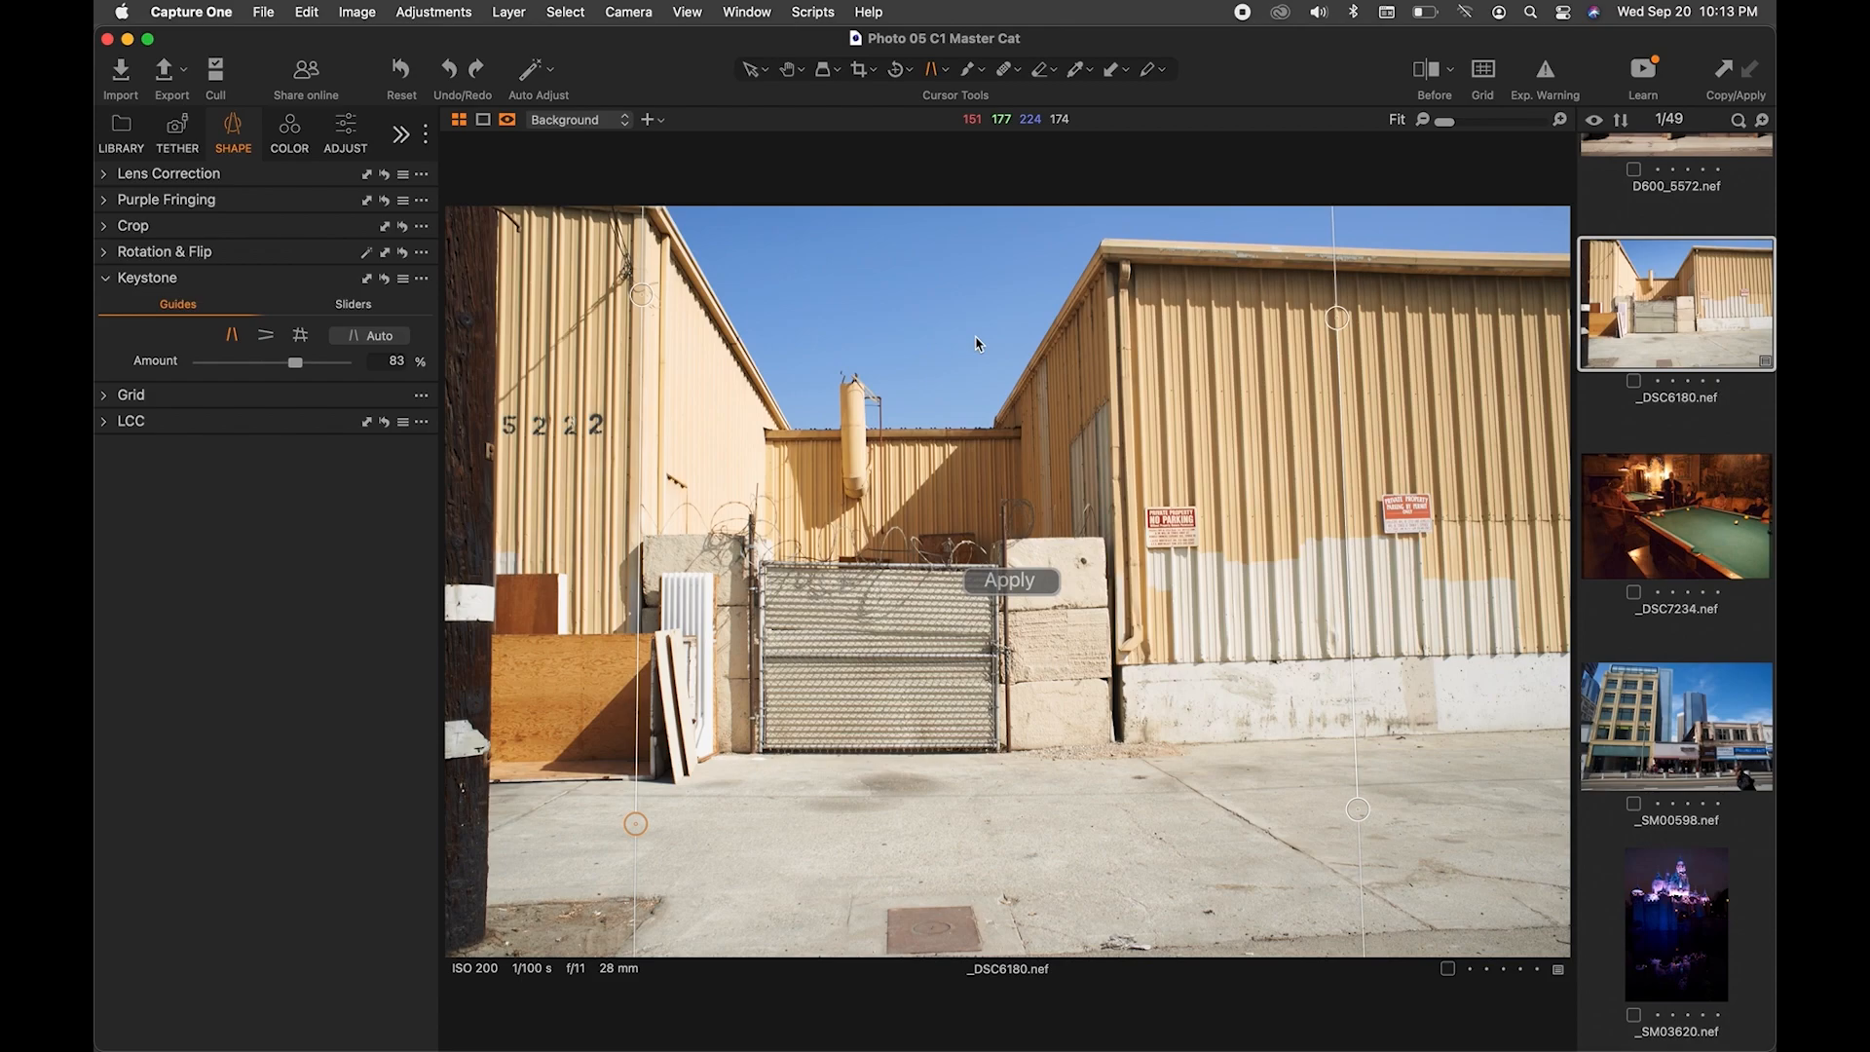
Align the left guide with the wall edge and the right guide with siding farther right, and apply the vertical keystone correction
{"action": "mouse_move", "coordinate": [642, 294]}
{"action": "left_mouse_down"}
{"action": "mouse_move", "coordinate": [670, 304]}
{"action": "mouse_move", "coordinate": [643, 261]}
{"action": "left_mouse_up"}
{"action": "left_click_drag", "start_coordinate": [635, 824], "coordinate": [637, 823]}
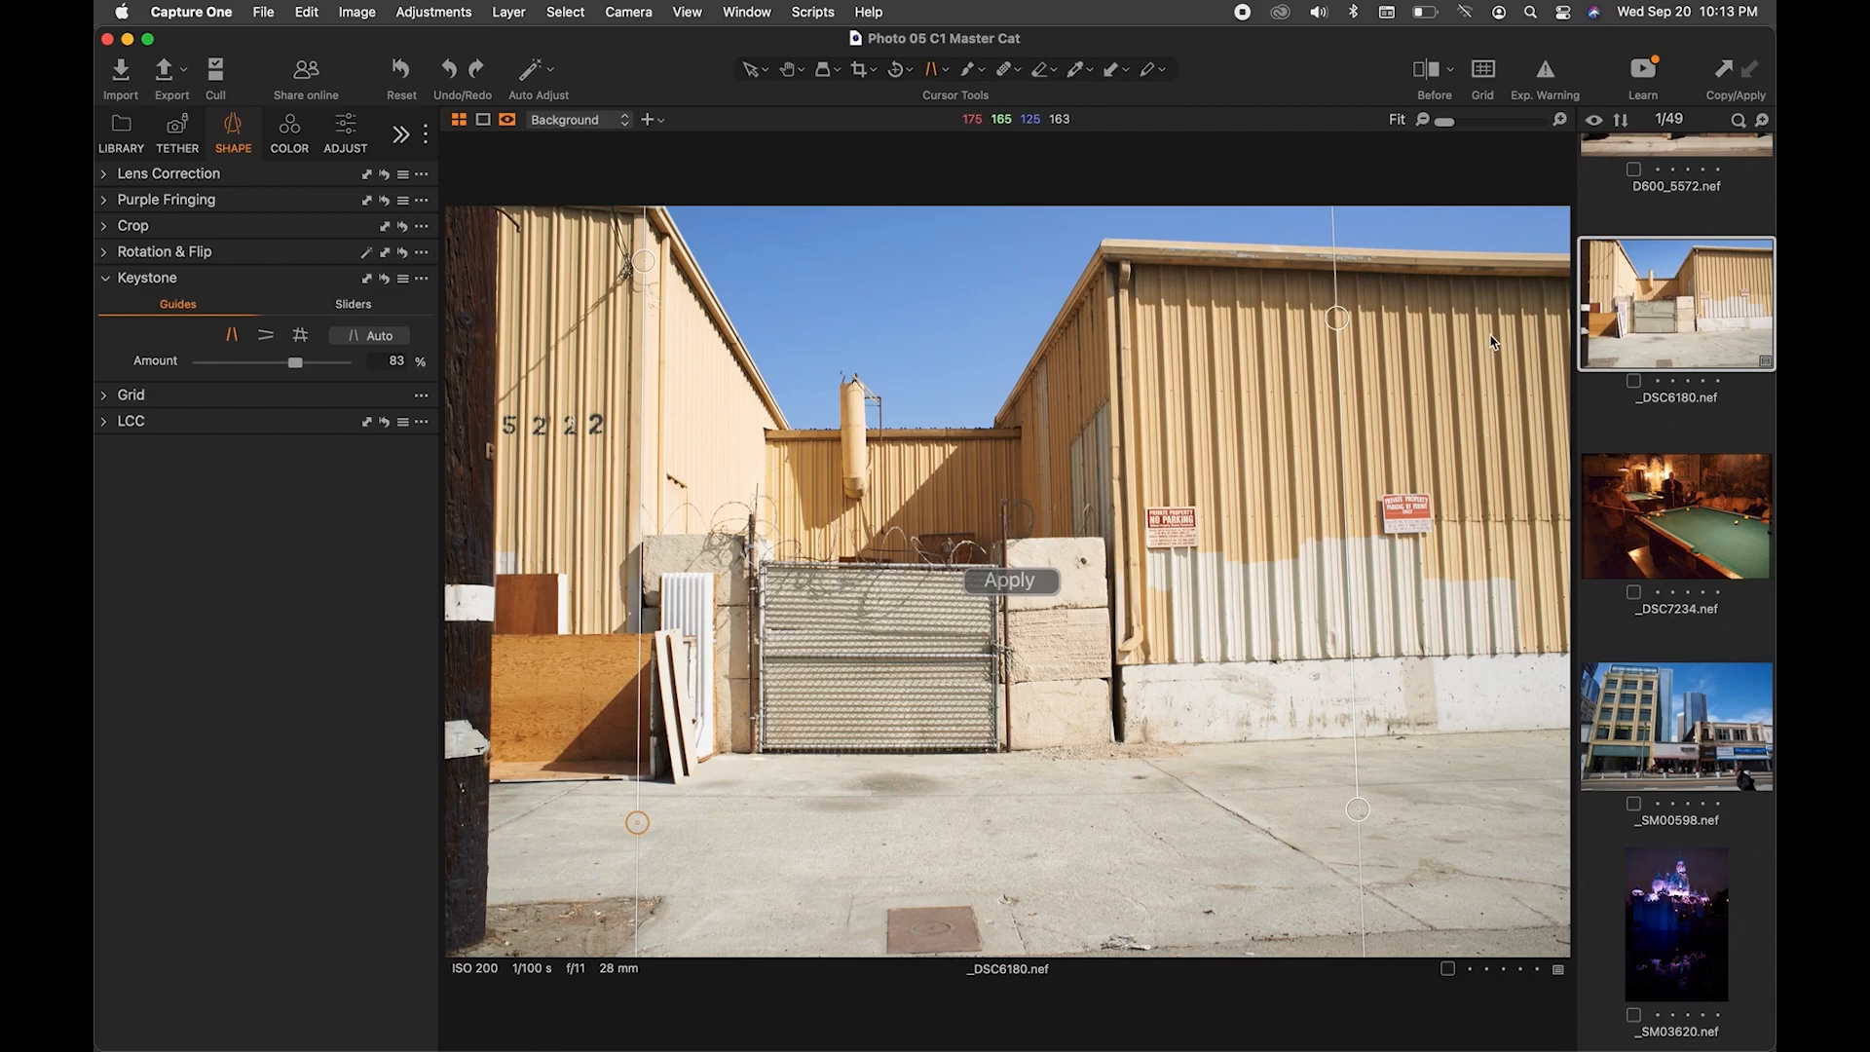
{"action": "left_click_drag", "start_coordinate": [1338, 318], "coordinate": [1427, 328]}
{"action": "left_click_drag", "start_coordinate": [1358, 810], "coordinate": [1453, 796]}
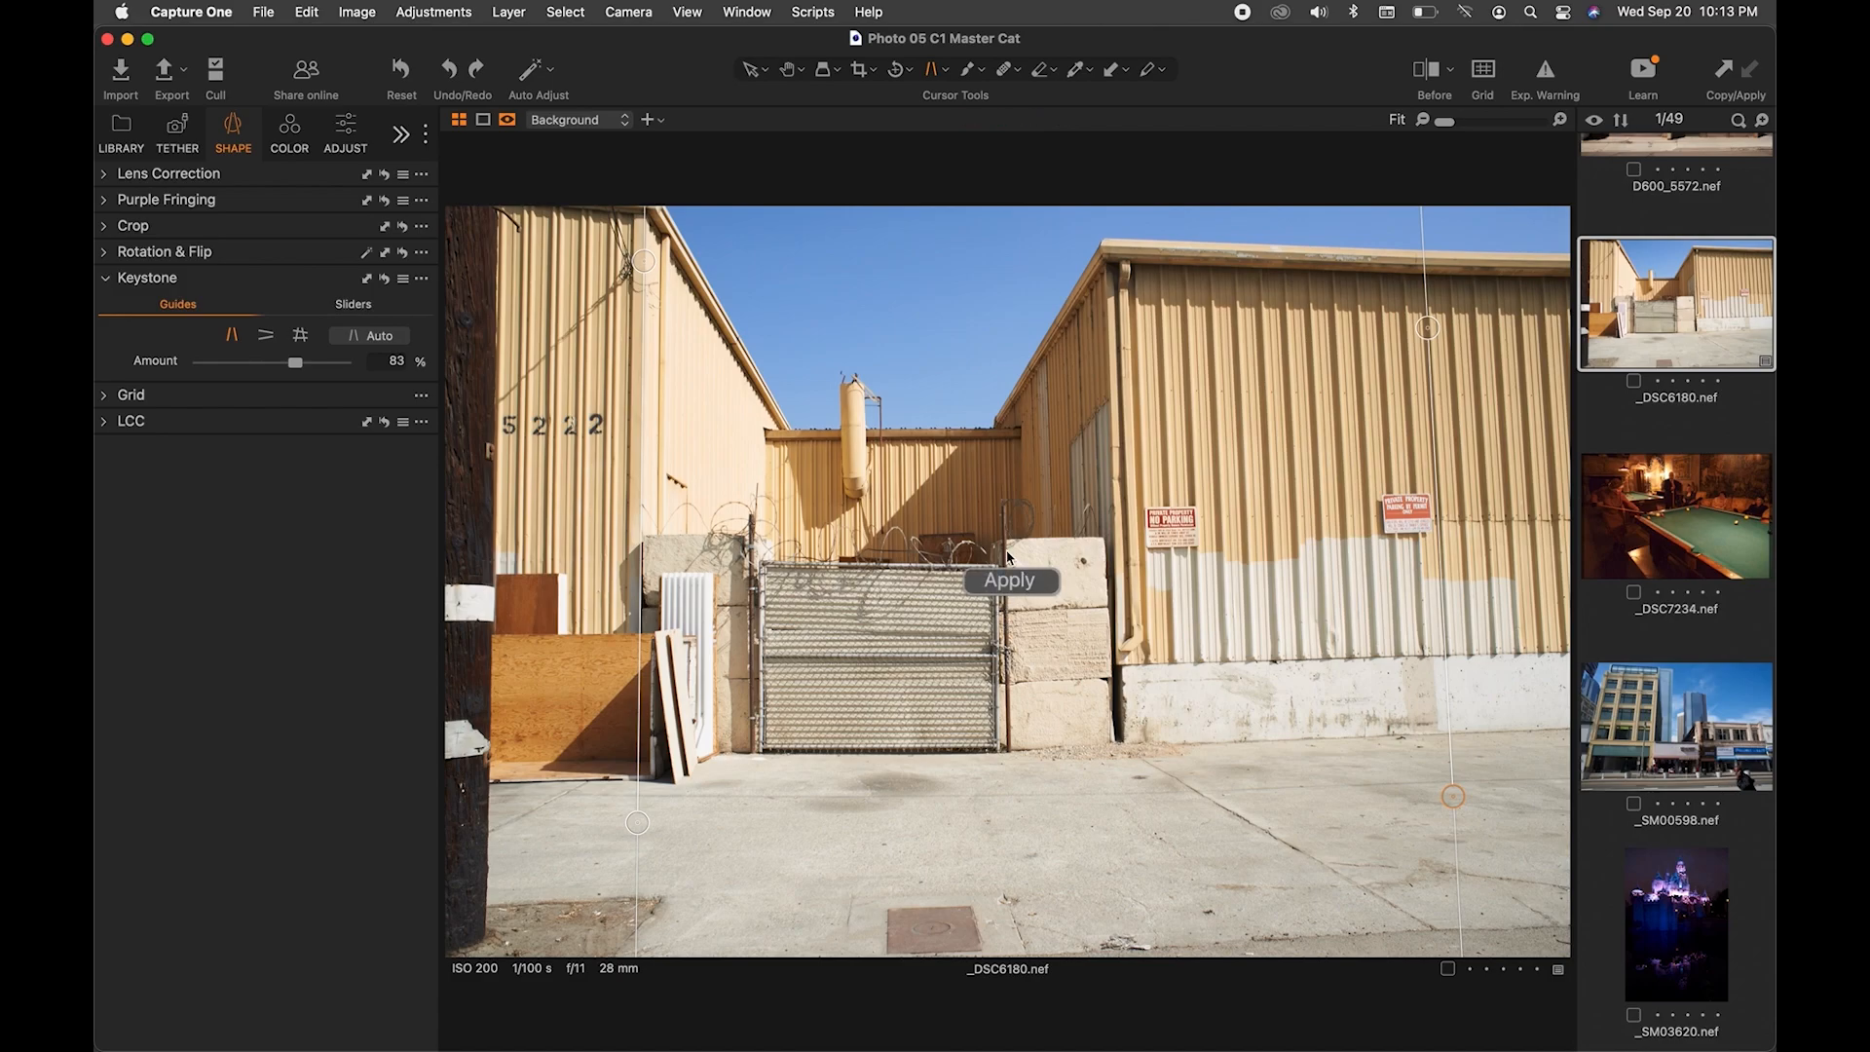
{"action": "left_click", "coordinate": [1012, 582]}
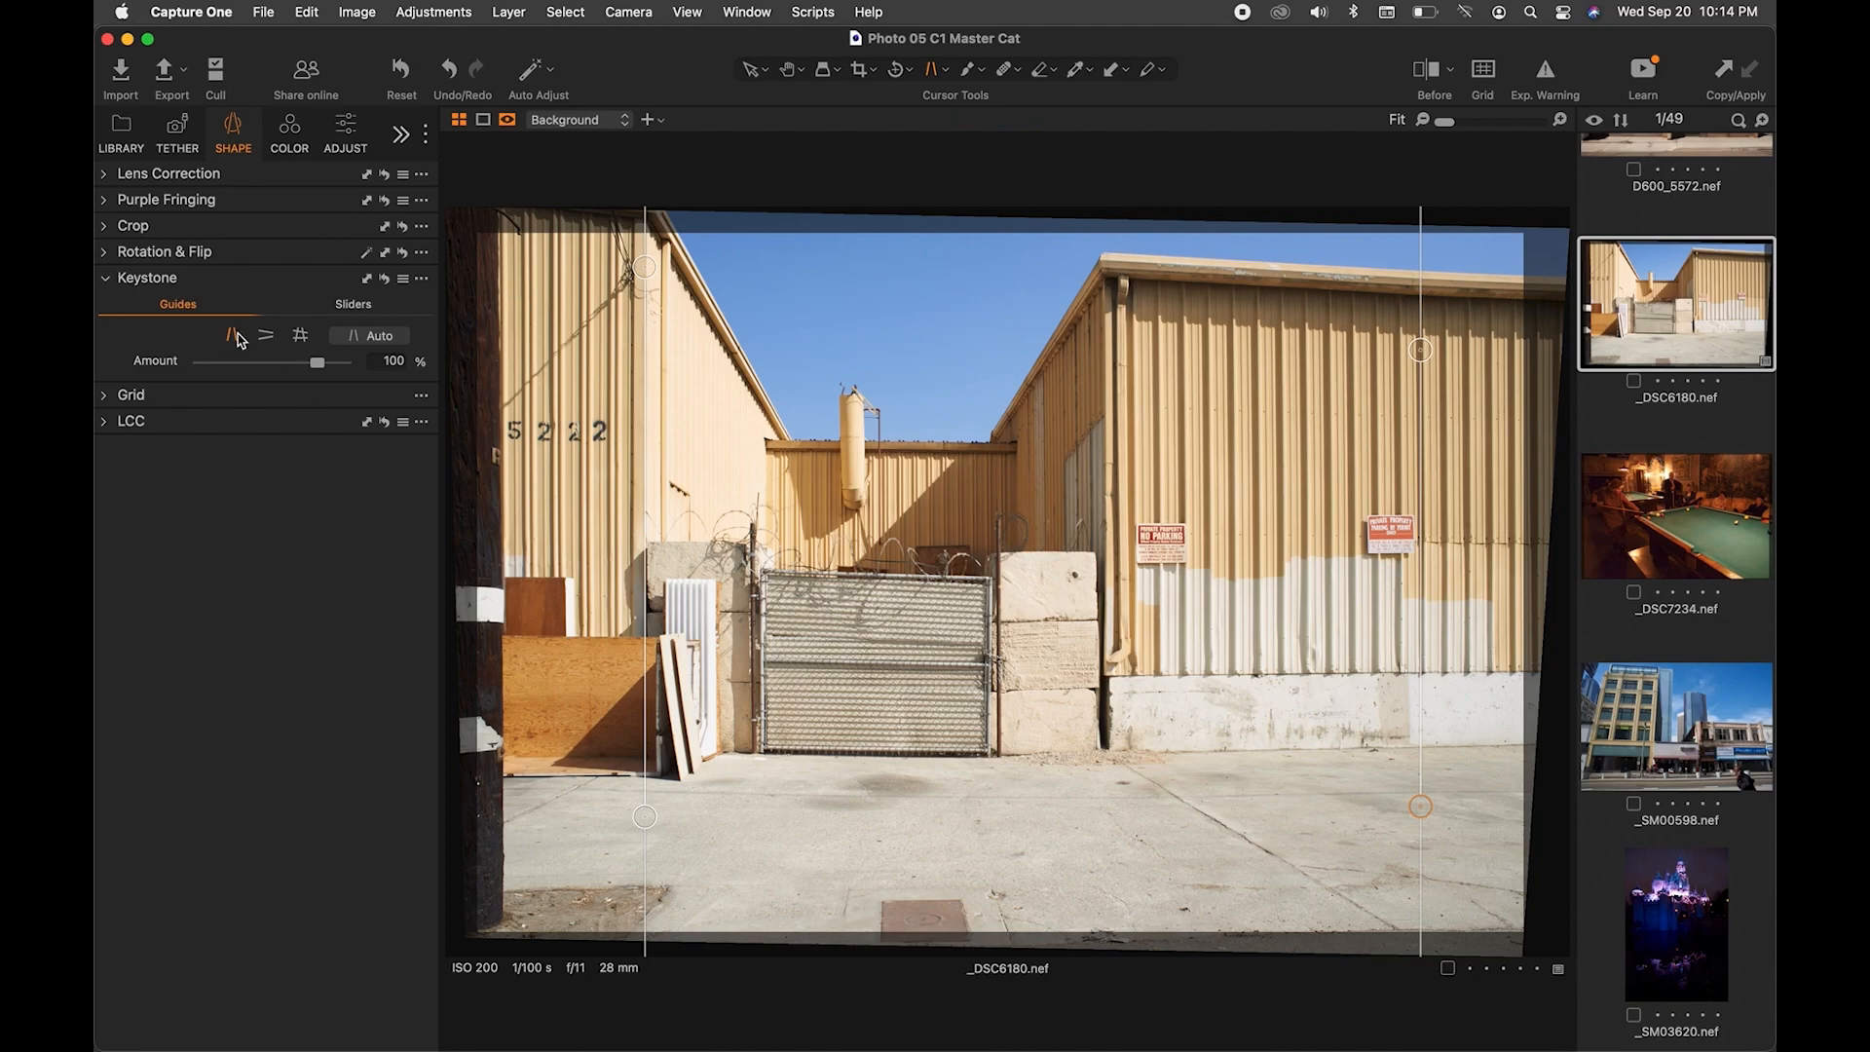
Return to the general image adjustments, hide the keystone guides, and start cropping the corrected photo
{"action": "left_click", "coordinate": [114, 284]}
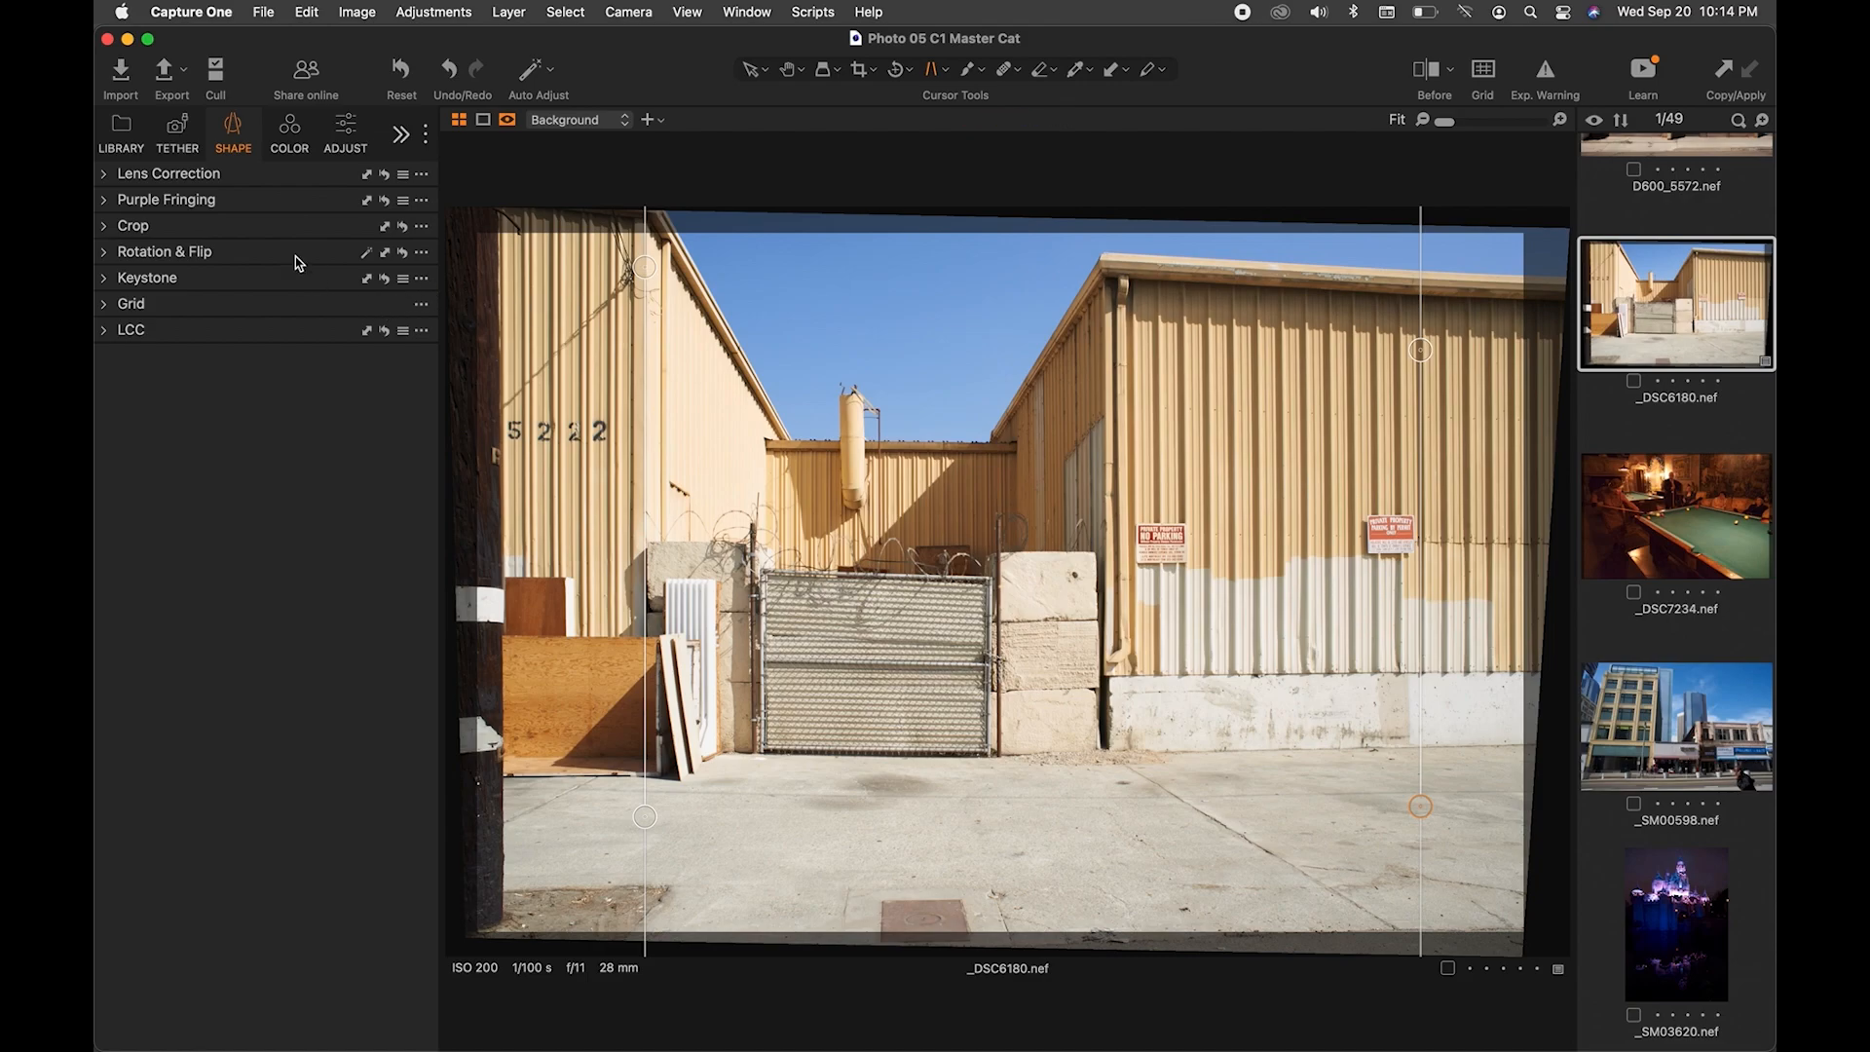
{"action": "left_click", "coordinate": [346, 131]}
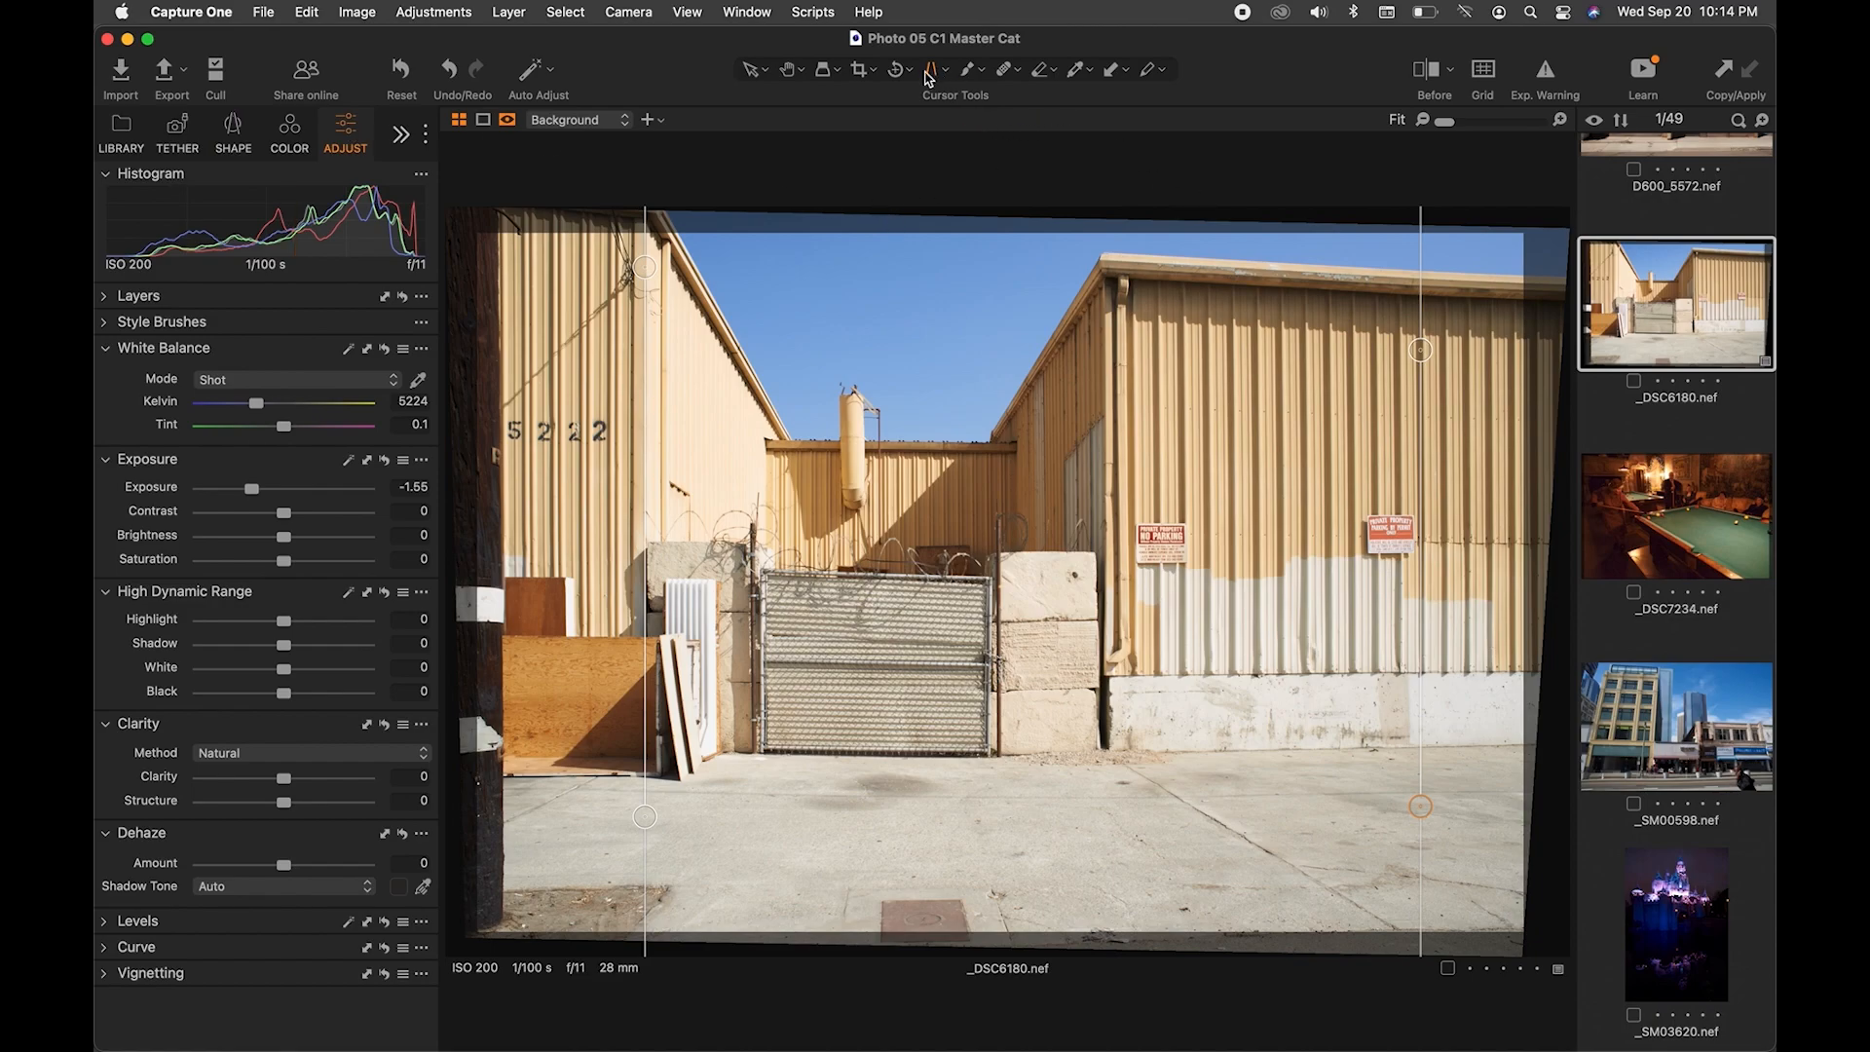
{"action": "left_click", "coordinate": [751, 74]}
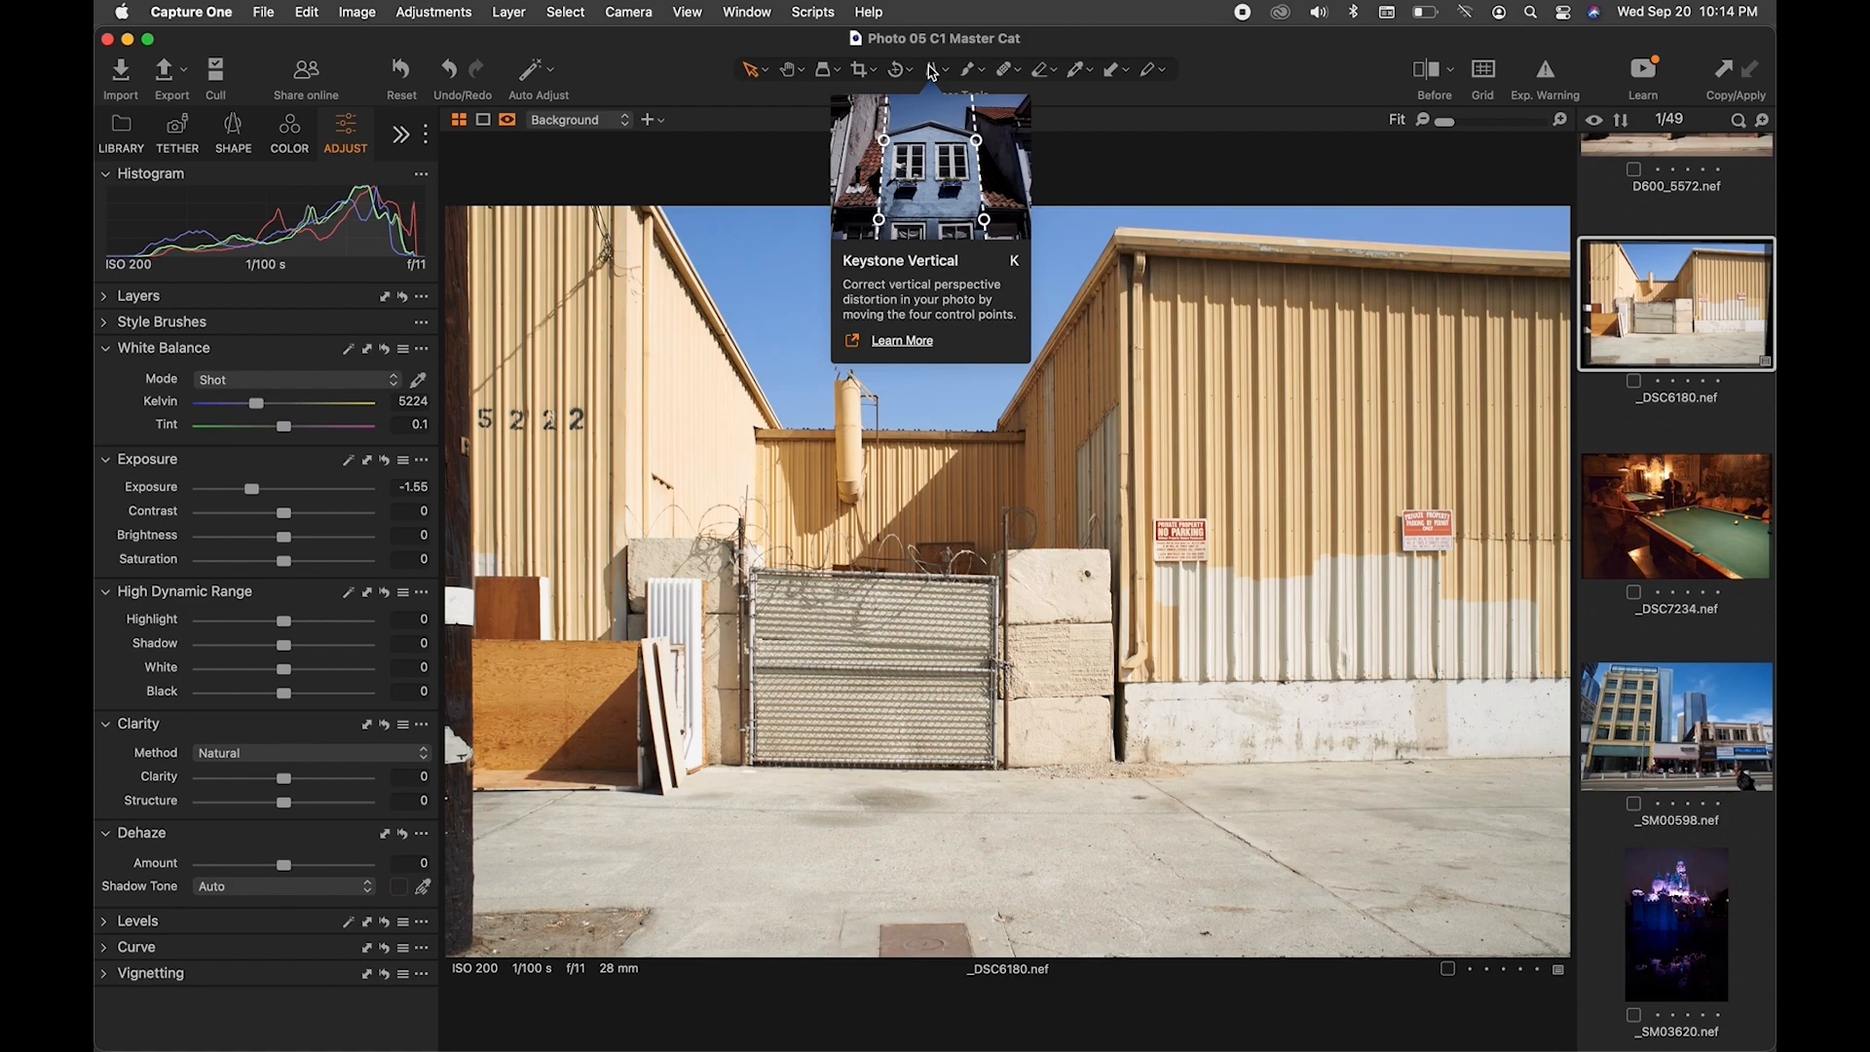
{"action": "left_click", "coordinate": [861, 74]}
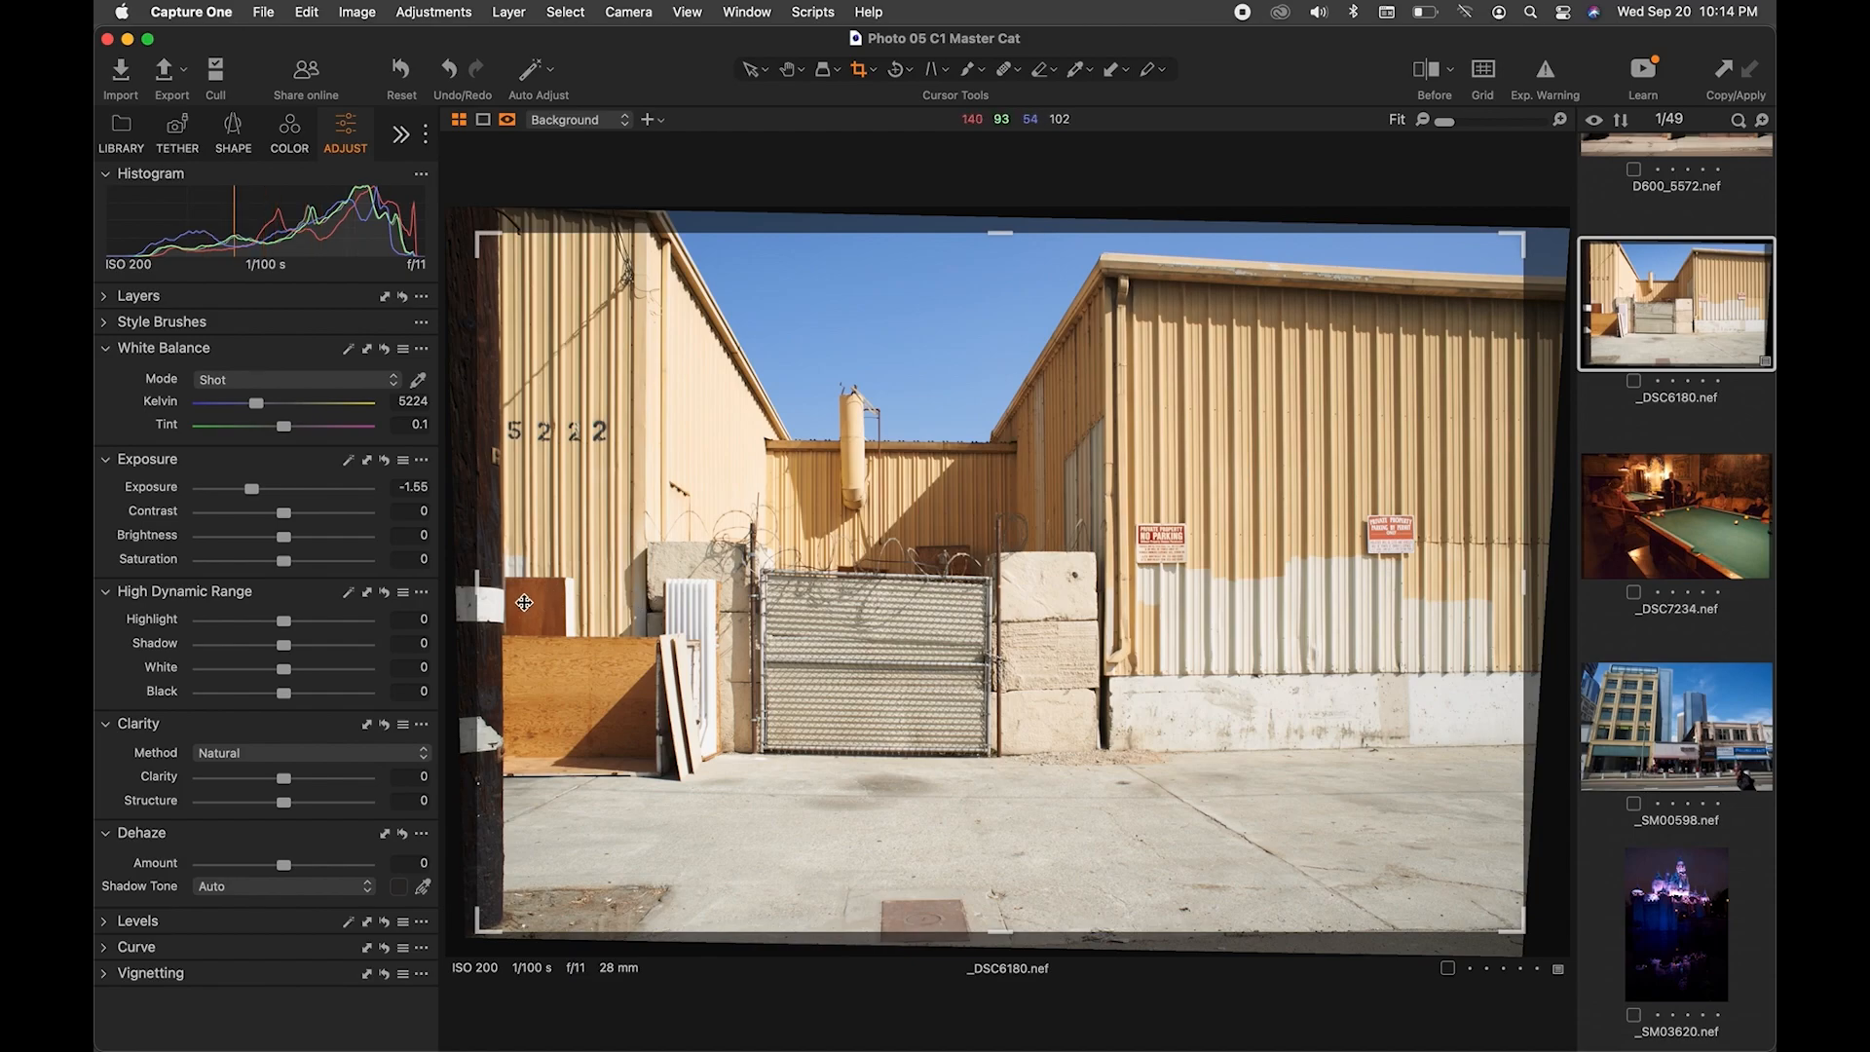
Try to extend the crop at its left edge and lower-left corner while keeping the Original ratio
{"action": "left_click", "coordinate": [481, 582]}
{"action": "left_click_drag", "start_coordinate": [480, 582], "coordinate": [454, 582]}
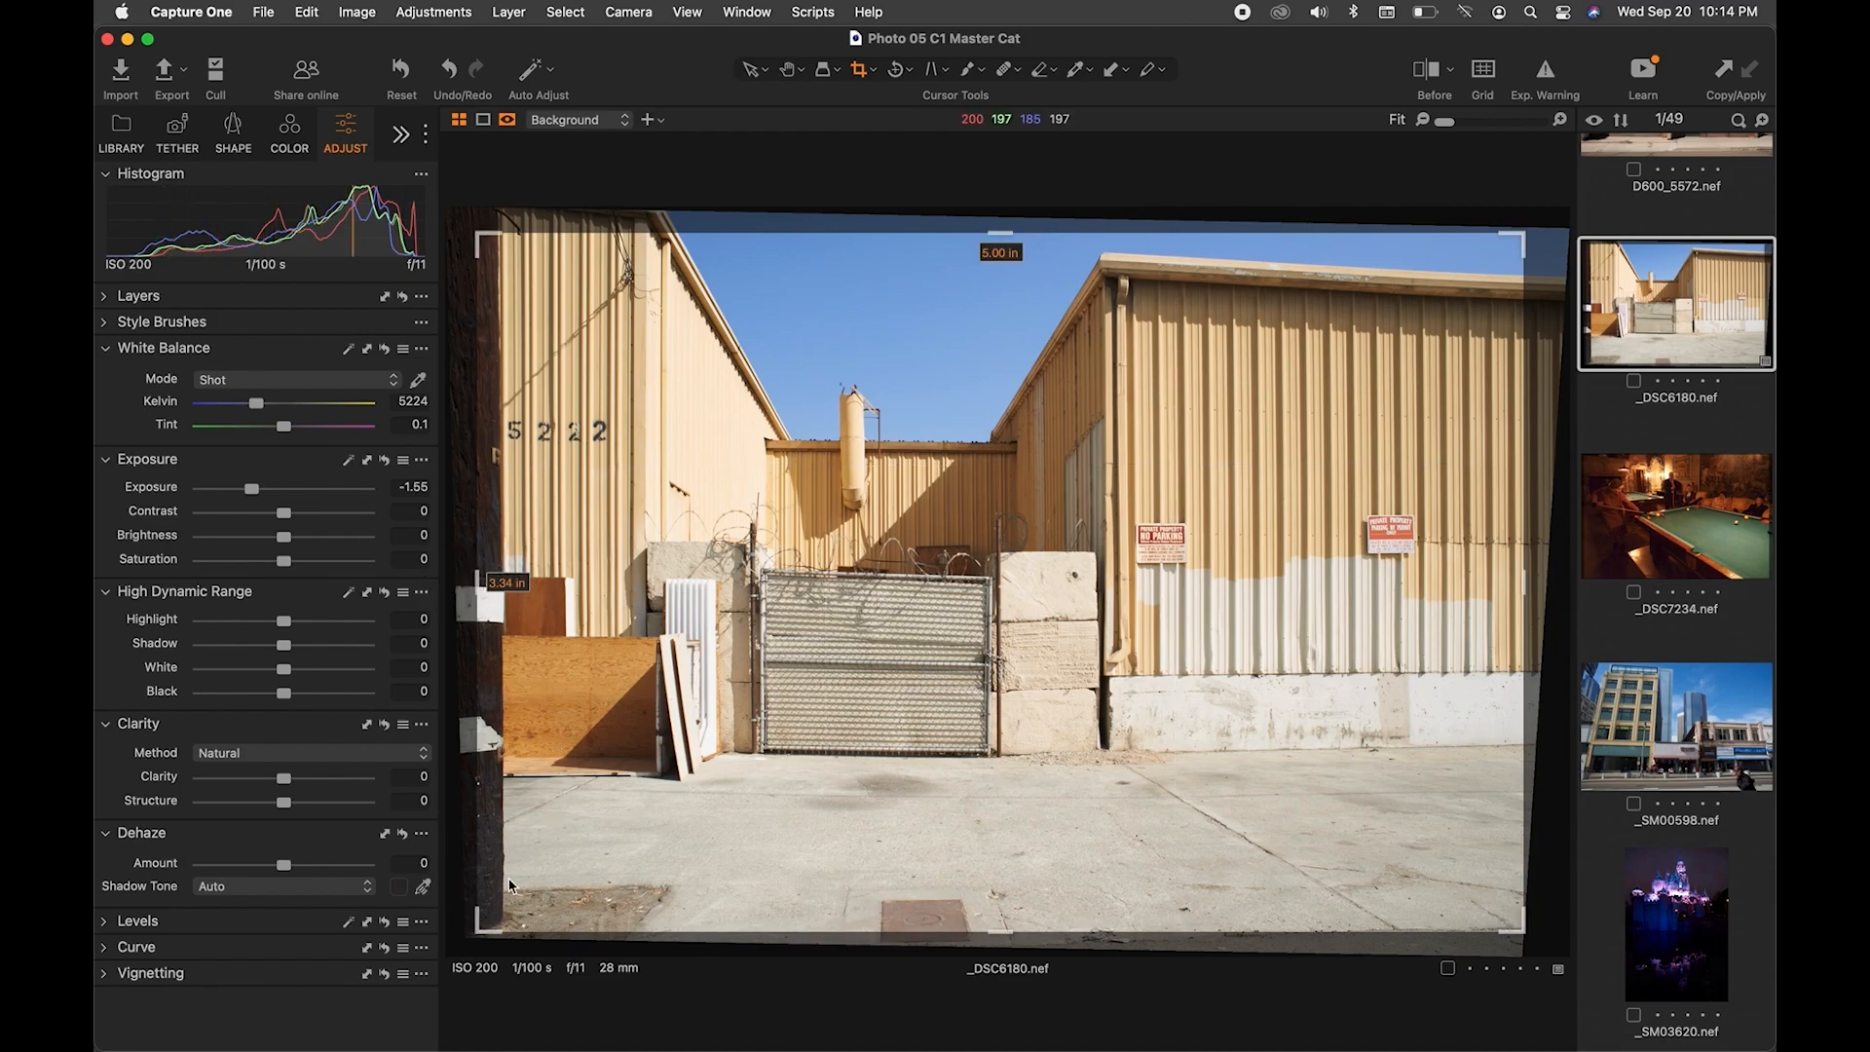
{"action": "left_click", "coordinate": [481, 921]}
{"action": "mouse_move", "coordinate": [482, 921]}
{"action": "left_mouse_down"}
{"action": "mouse_move", "coordinate": [495, 867]}
{"action": "mouse_move", "coordinate": [471, 889]}
{"action": "mouse_move", "coordinate": [474, 865]}
{"action": "mouse_move", "coordinate": [473, 917]}
{"action": "left_mouse_up"}
Release the crop from the Original ratio, extend its left edge outward to about 5.00 x 3.30 in, and finish cropping
{"action": "right_click", "coordinate": [867, 451]}
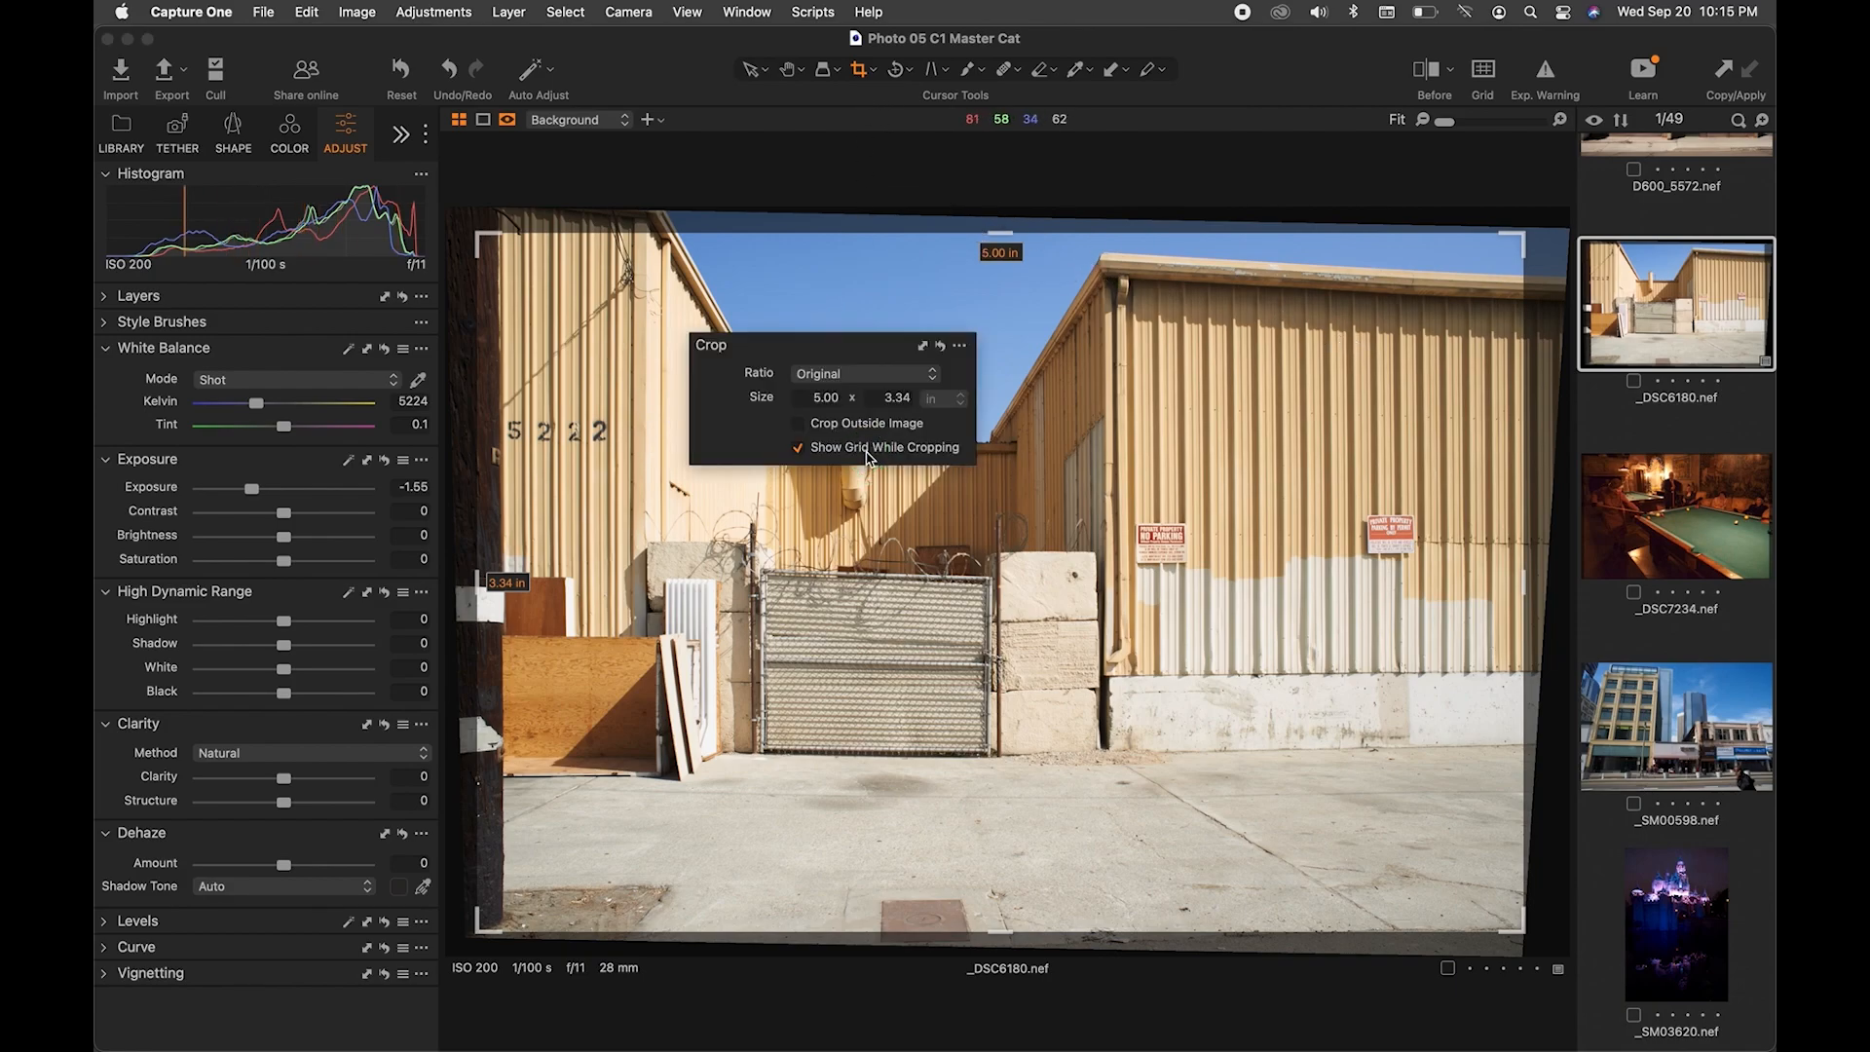
{"action": "left_click", "coordinate": [847, 378]}
{"action": "left_click", "coordinate": [844, 357]}
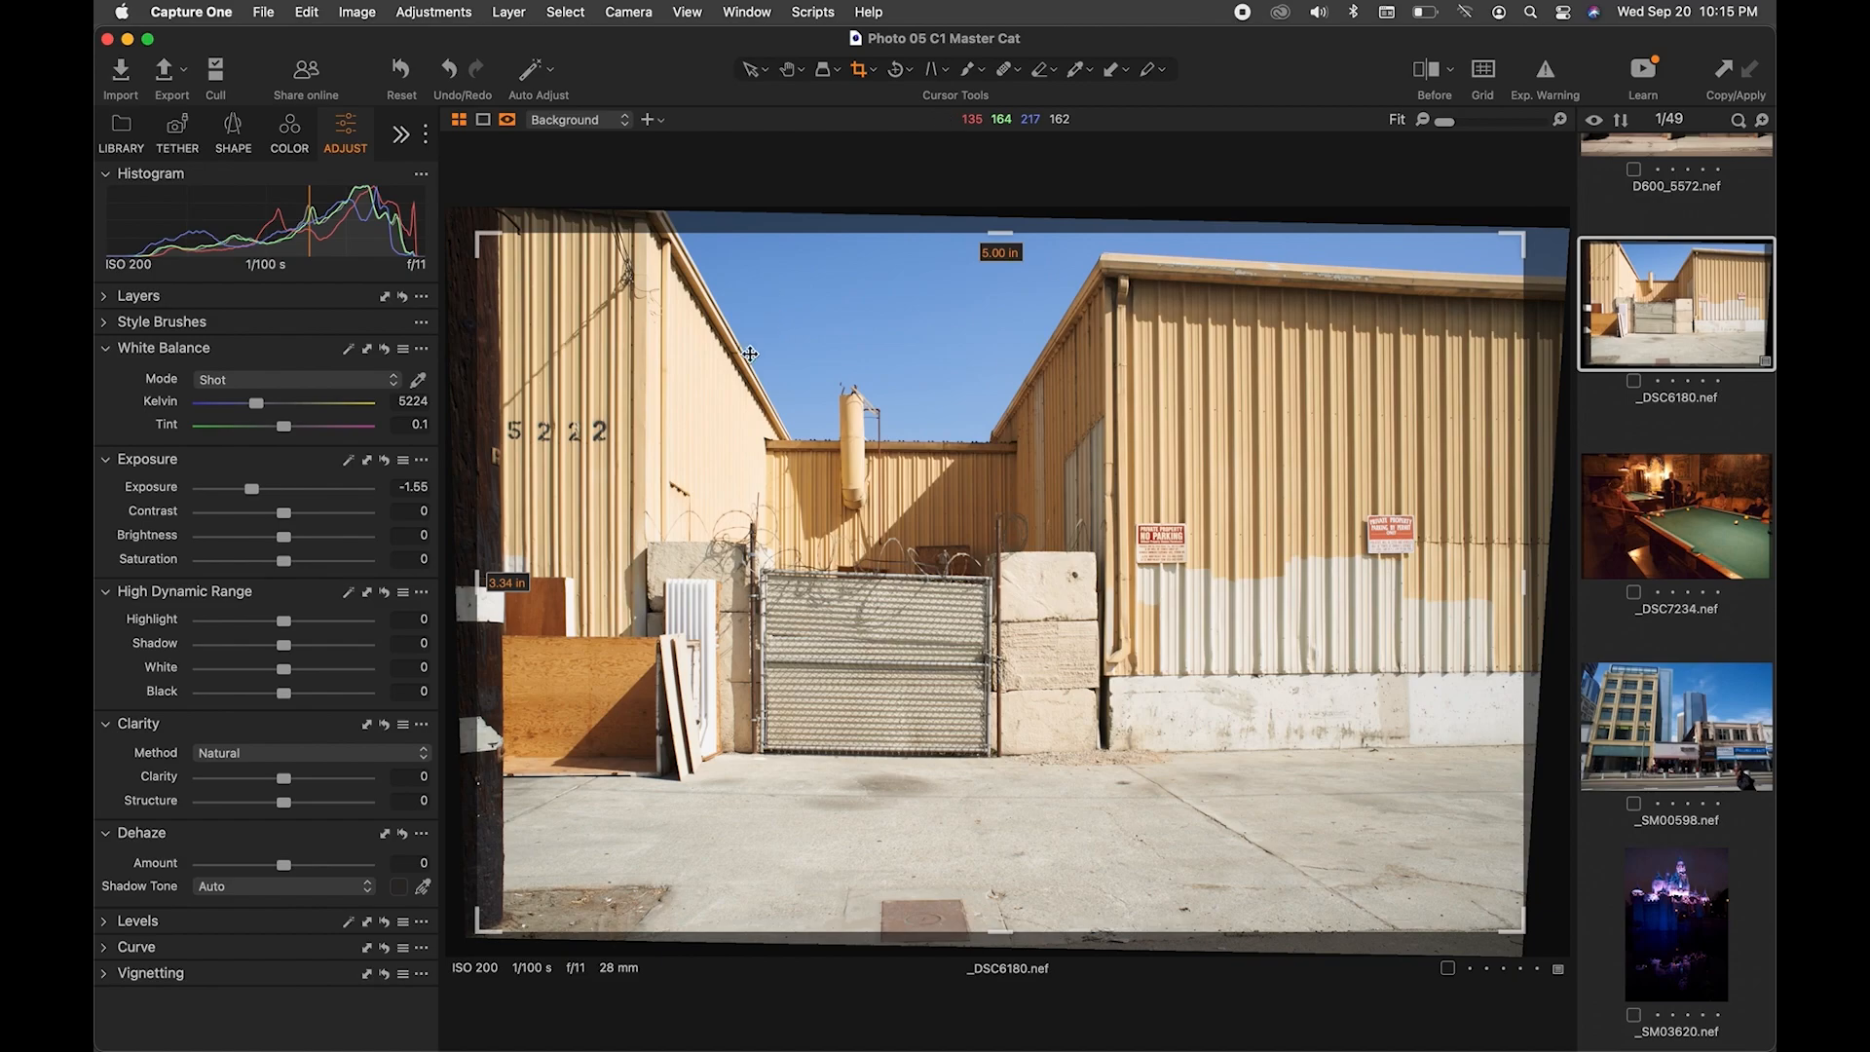
{"action": "left_click_drag", "start_coordinate": [482, 584], "coordinate": [446, 586]}
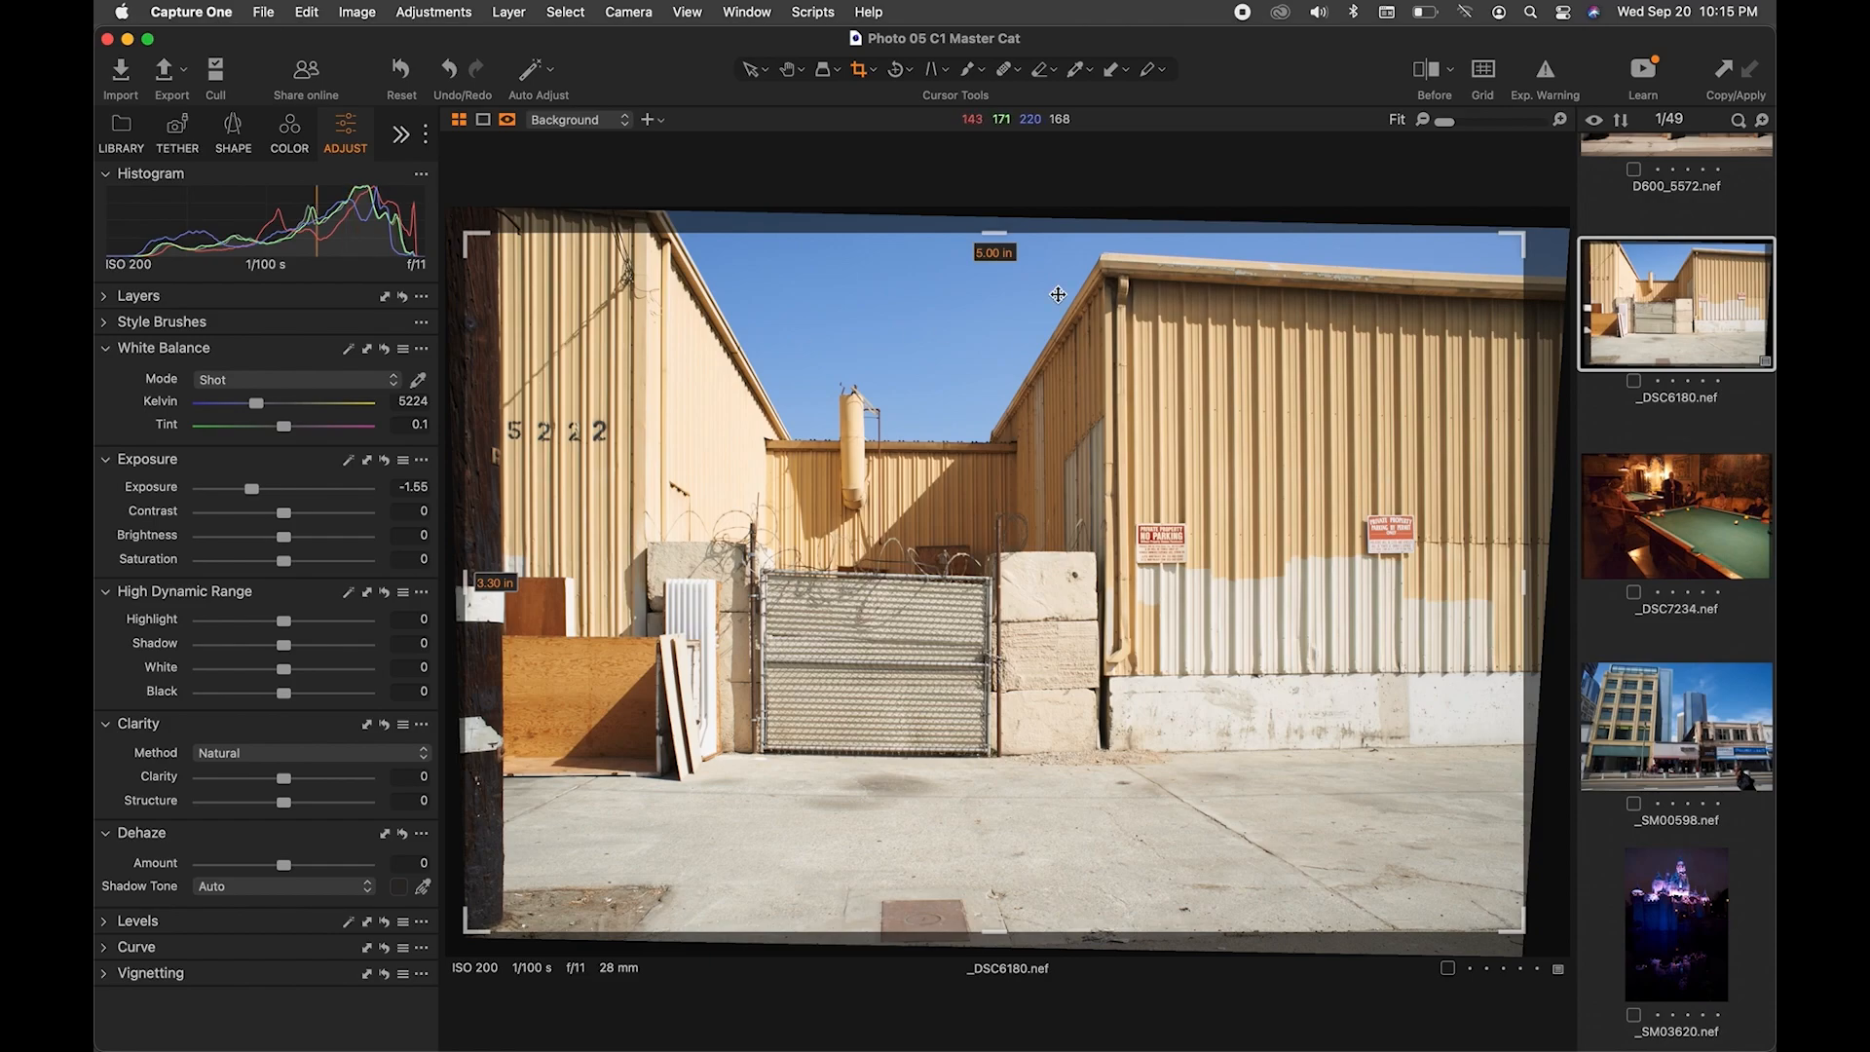
{"action": "left_click", "coordinate": [752, 72]}
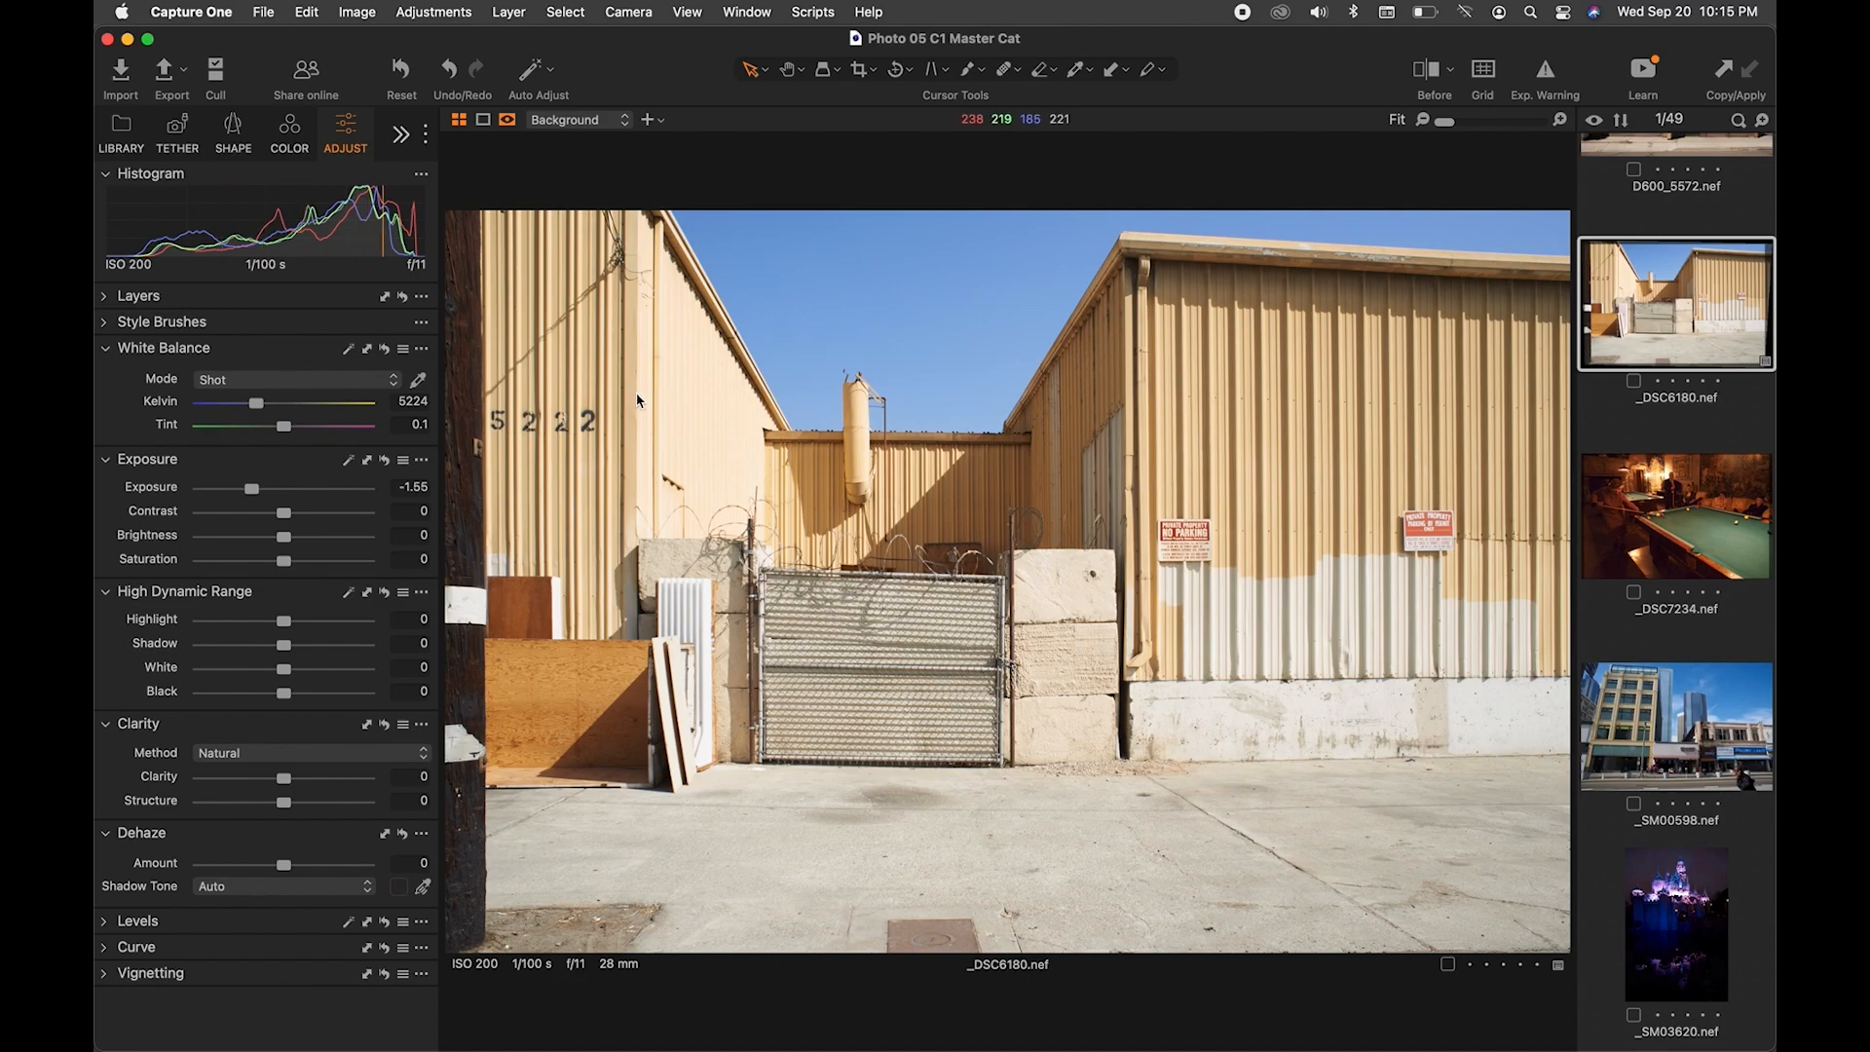
Switch the white balance mode of _DSC6180.nef from Shot to the Sunny preset
{"action": "left_click", "coordinate": [413, 403]}
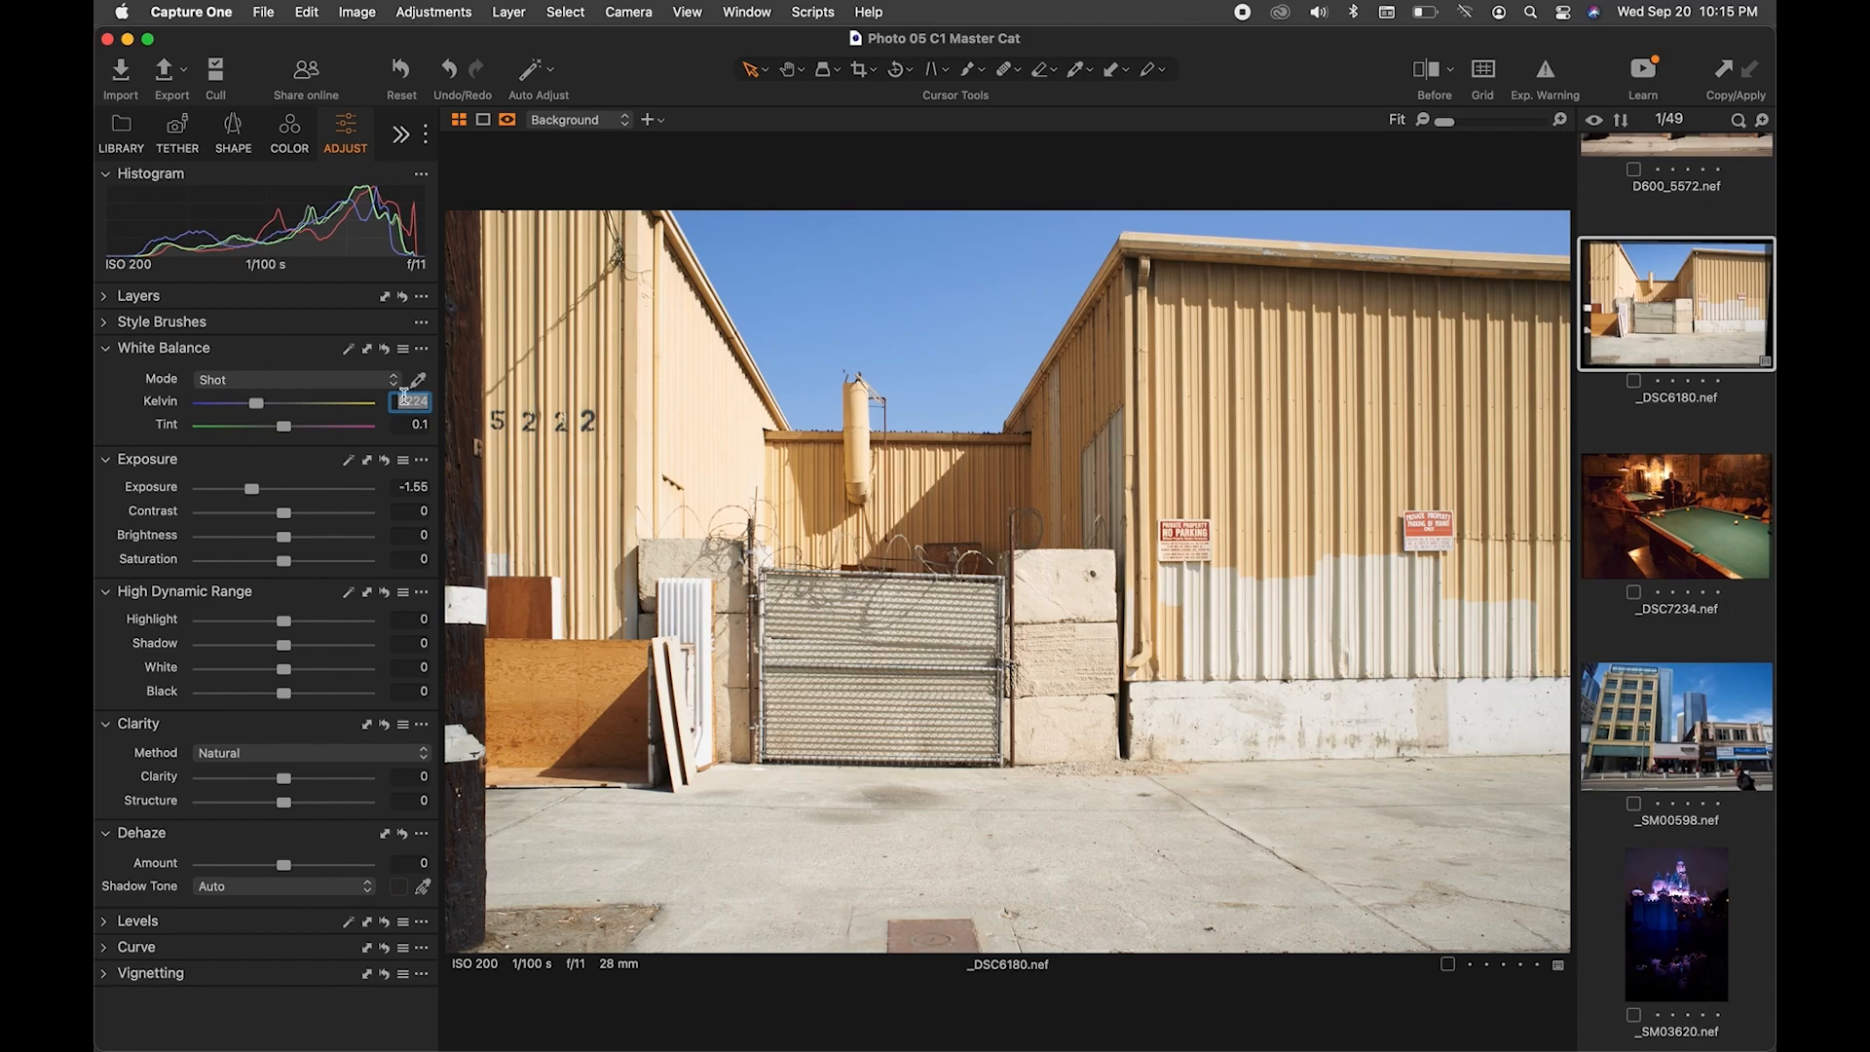
{"action": "left_click", "coordinate": [332, 381]}
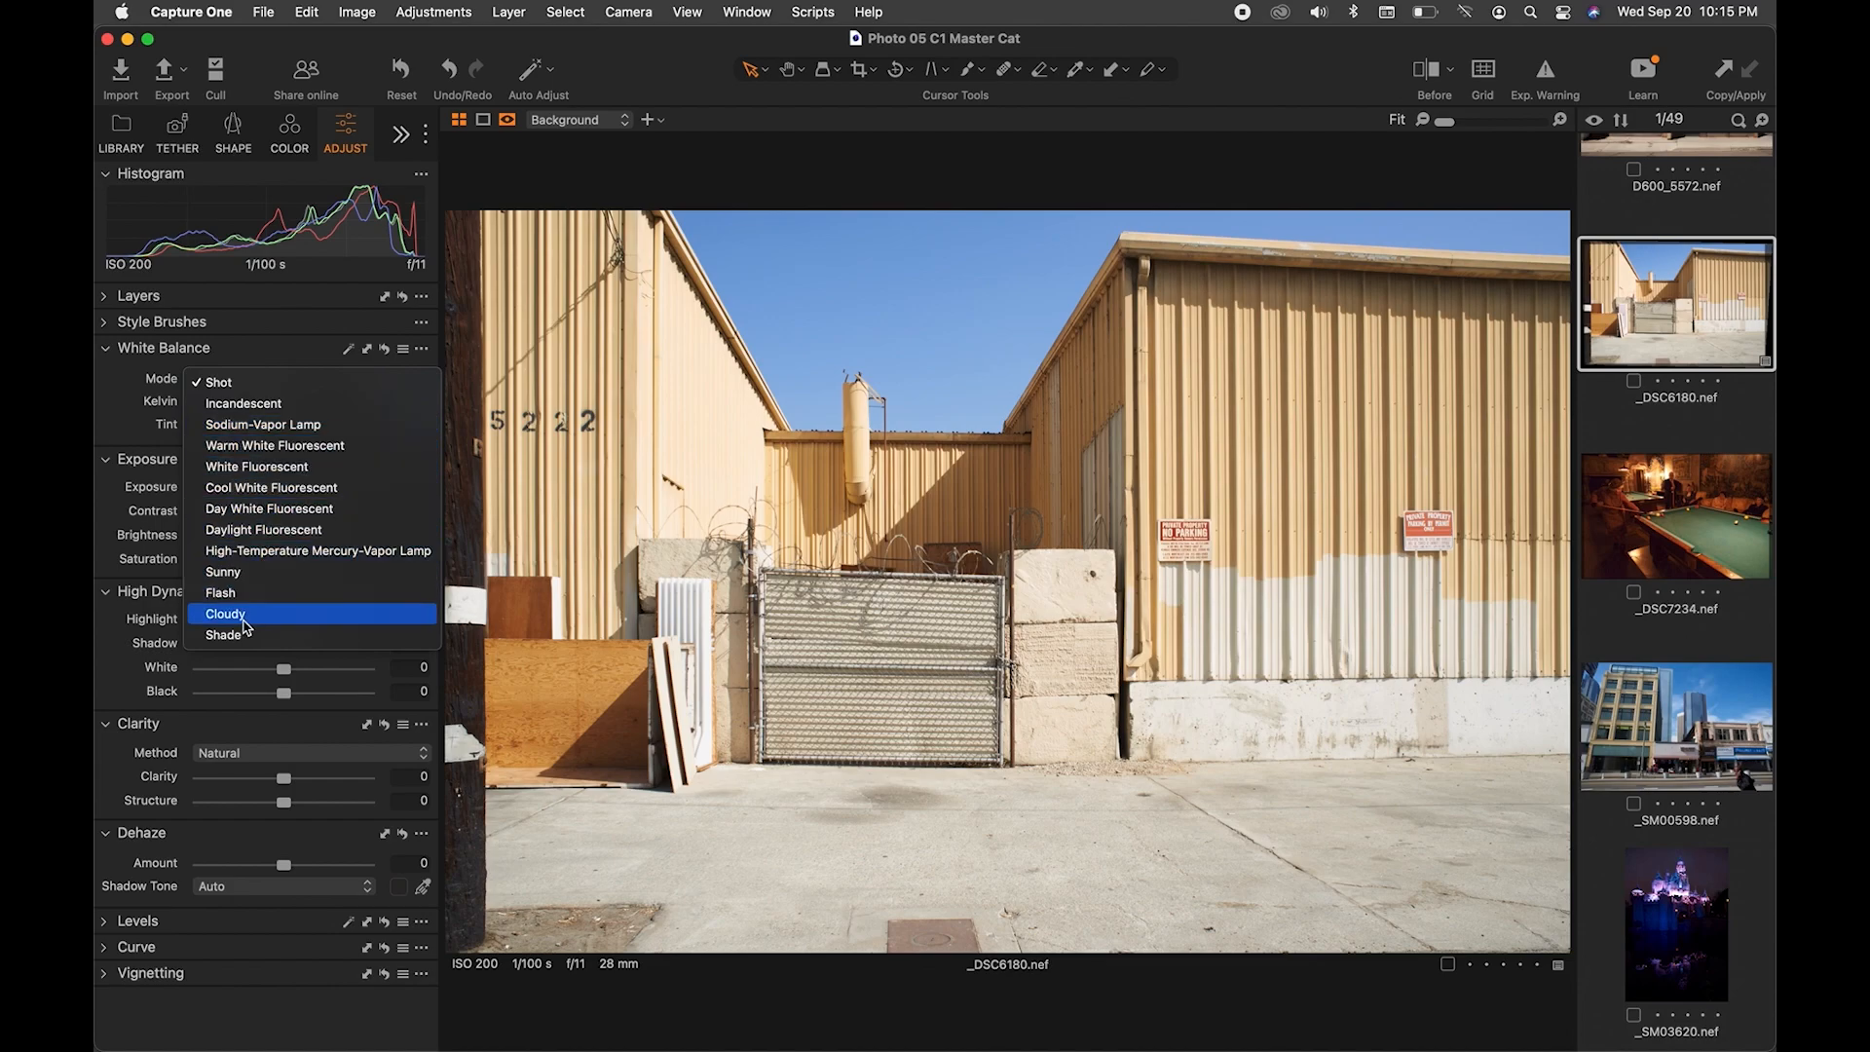
{"action": "left_click", "coordinate": [271, 575]}
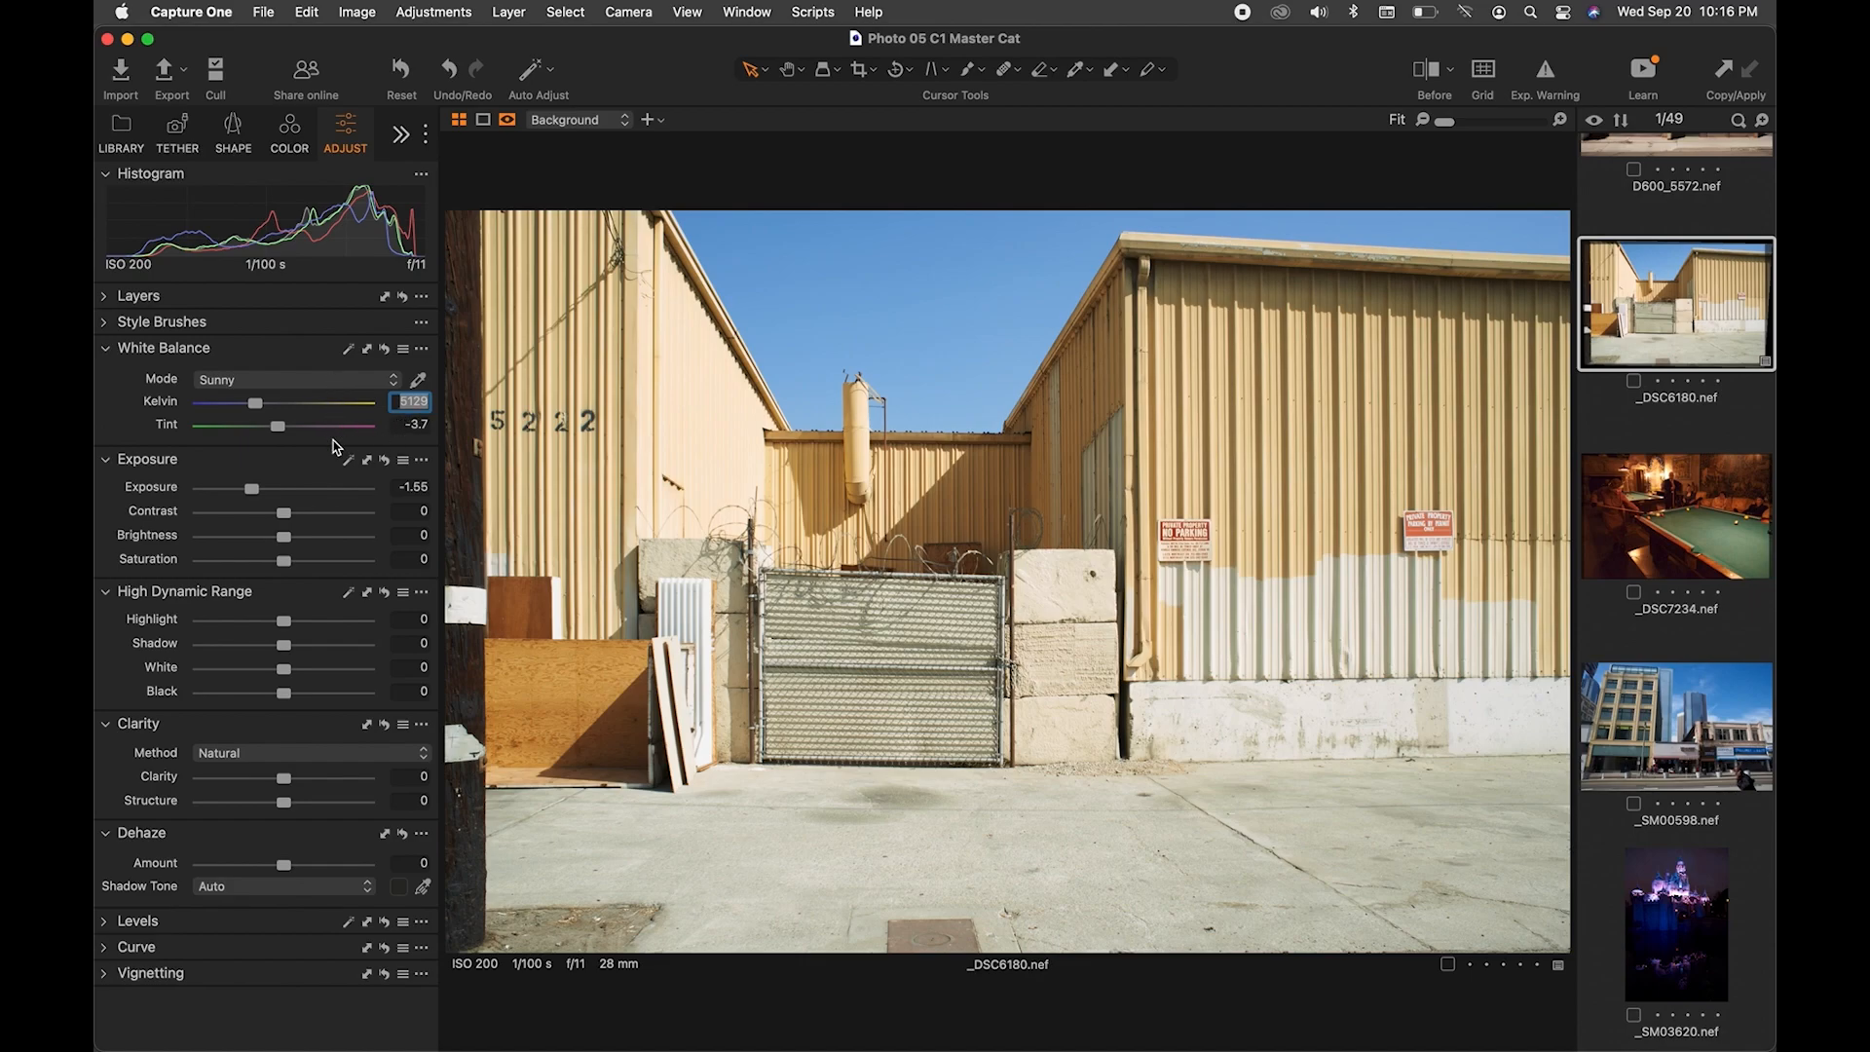
Fine-tune the white balance by setting Tint to 0.1 and Kelvin to 5500
{"action": "left_click_drag", "start_coordinate": [282, 434], "coordinate": [290, 433]}
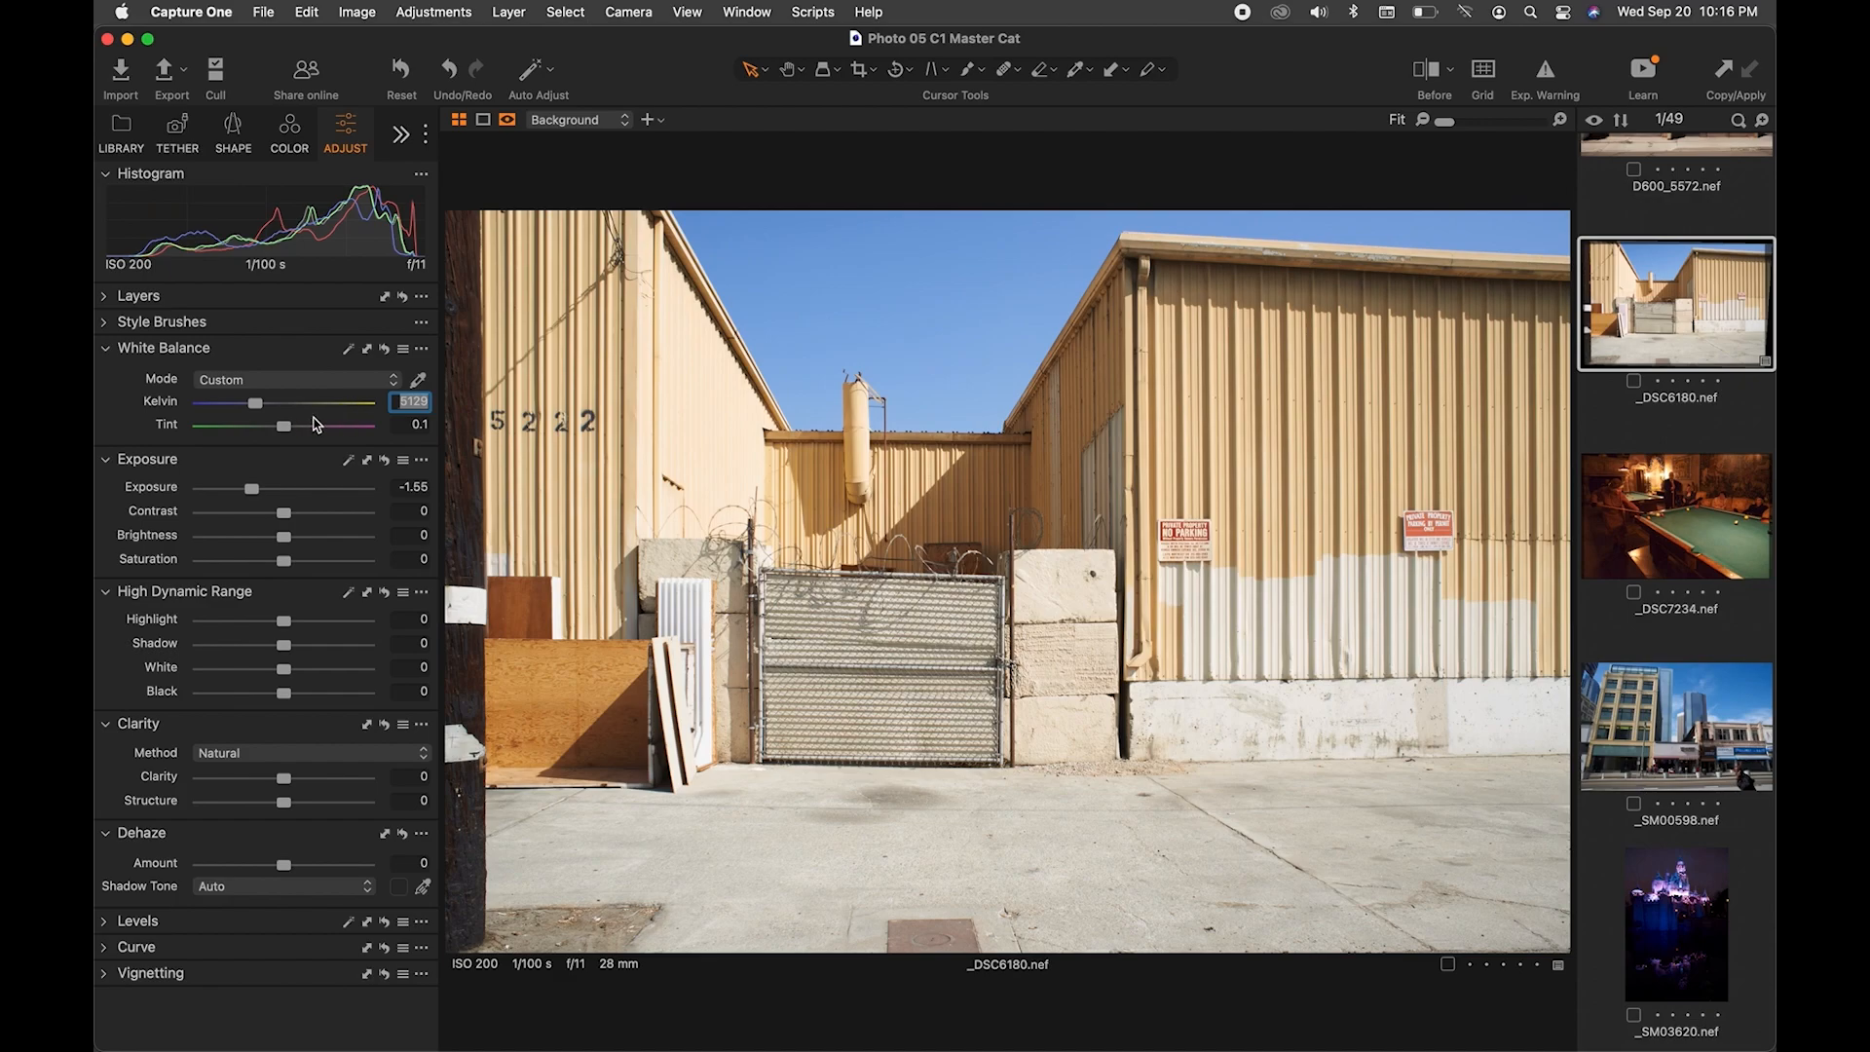
{"action": "left_click_drag", "start_coordinate": [259, 407], "coordinate": [266, 409]}
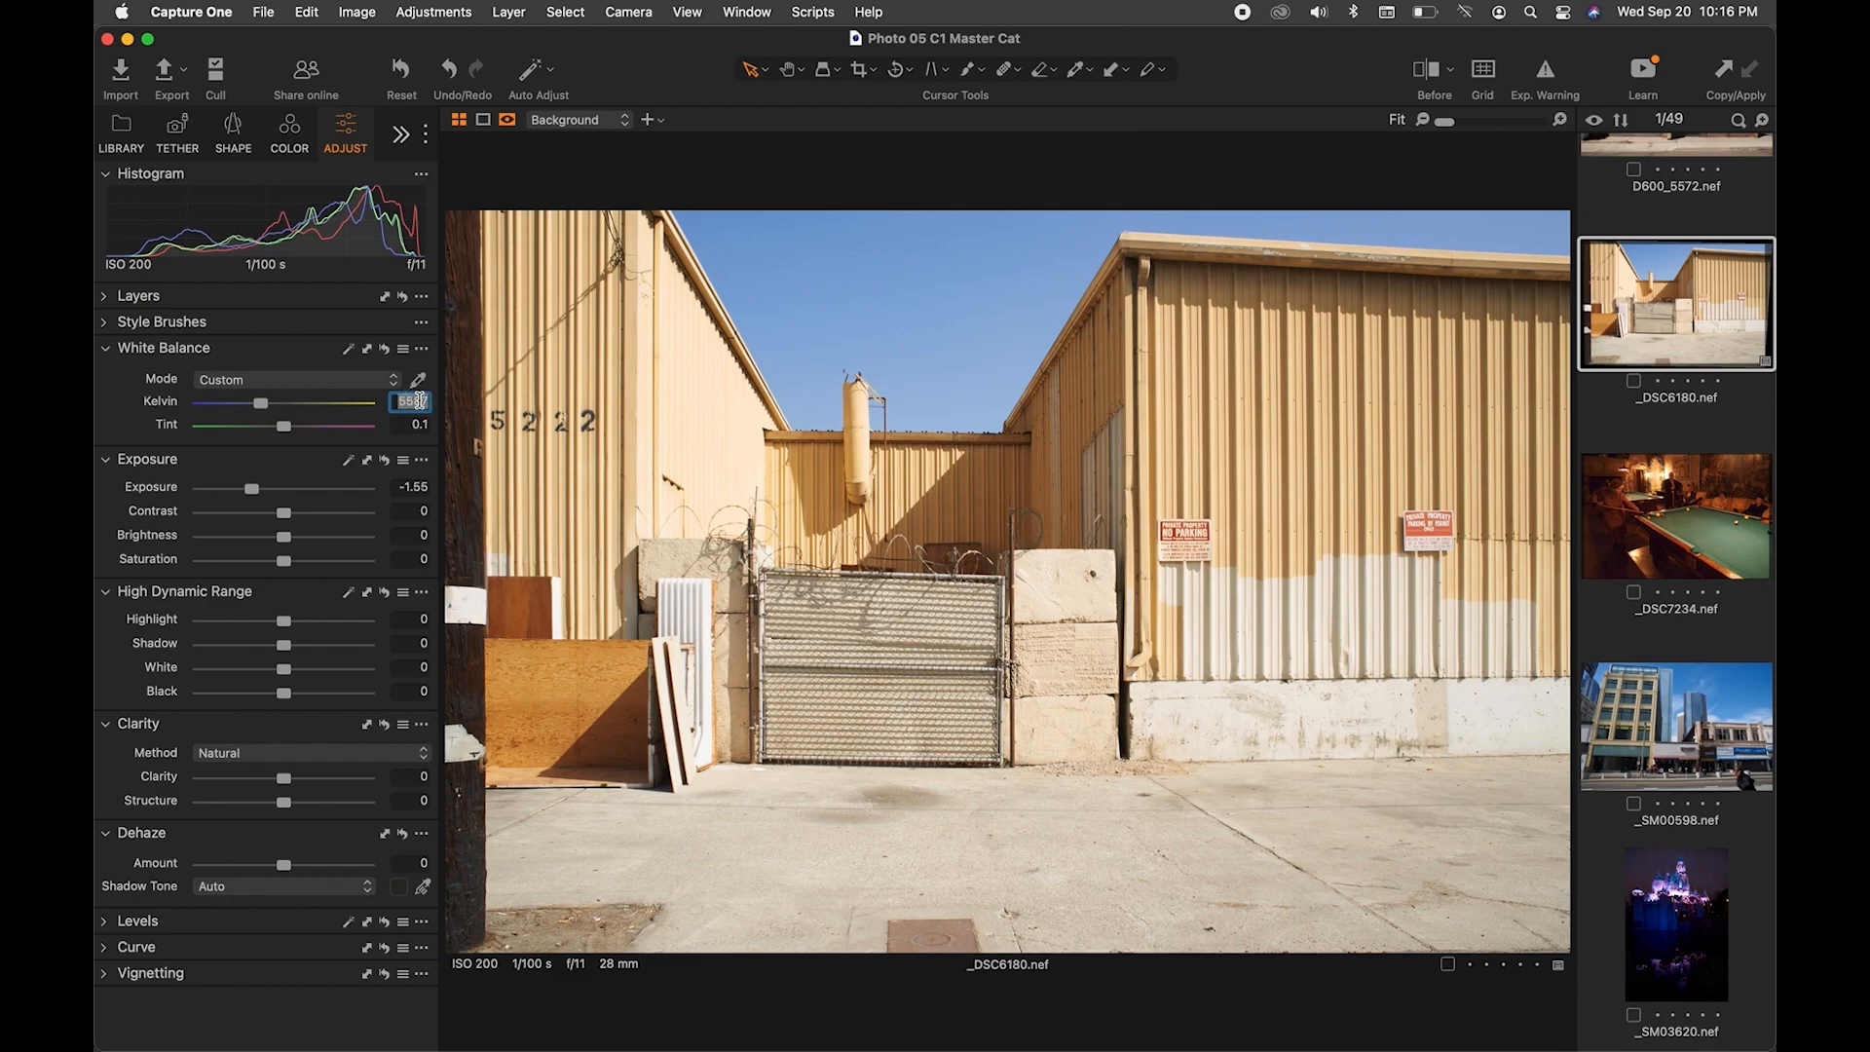
{"action": "type", "text": "5500"}
{"action": "key", "text": "Return"}
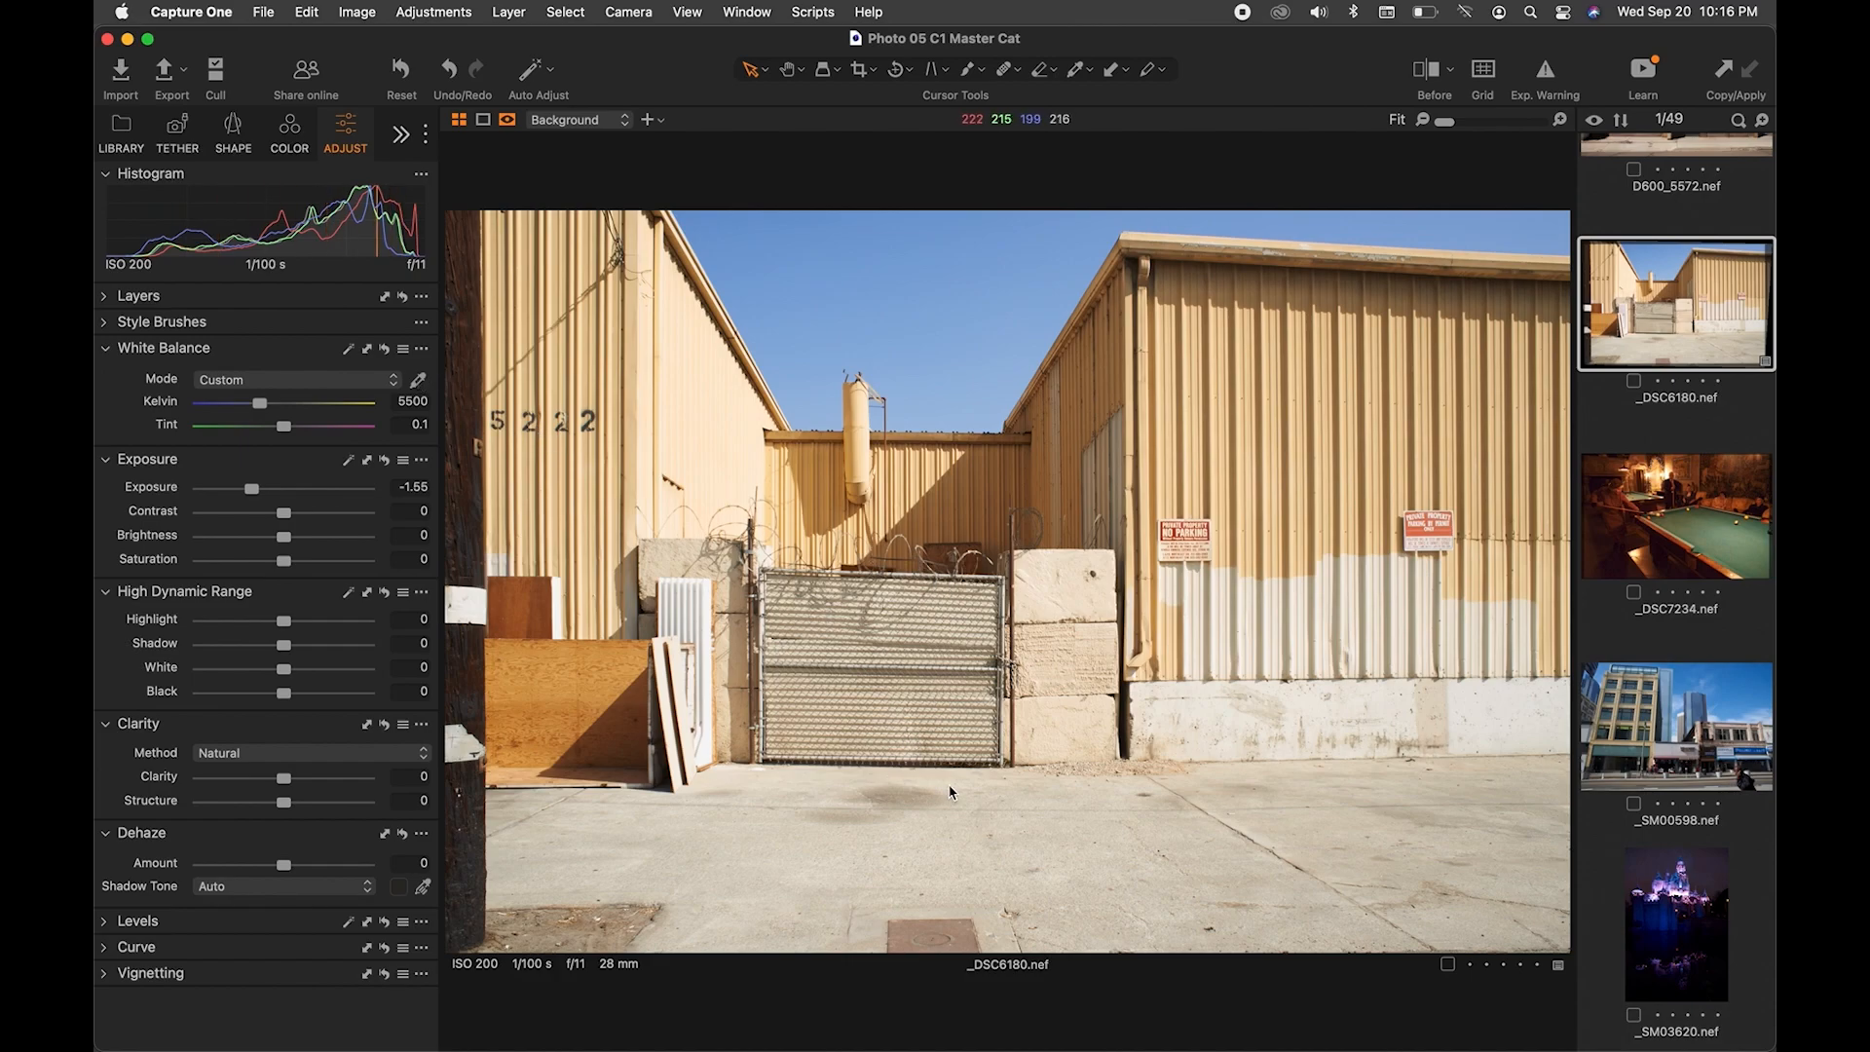
Try sampling a neutral white balance from the pavement in front of the gate, and undo it
{"action": "left_click", "coordinate": [418, 382]}
{"action": "left_click", "coordinate": [745, 826]}
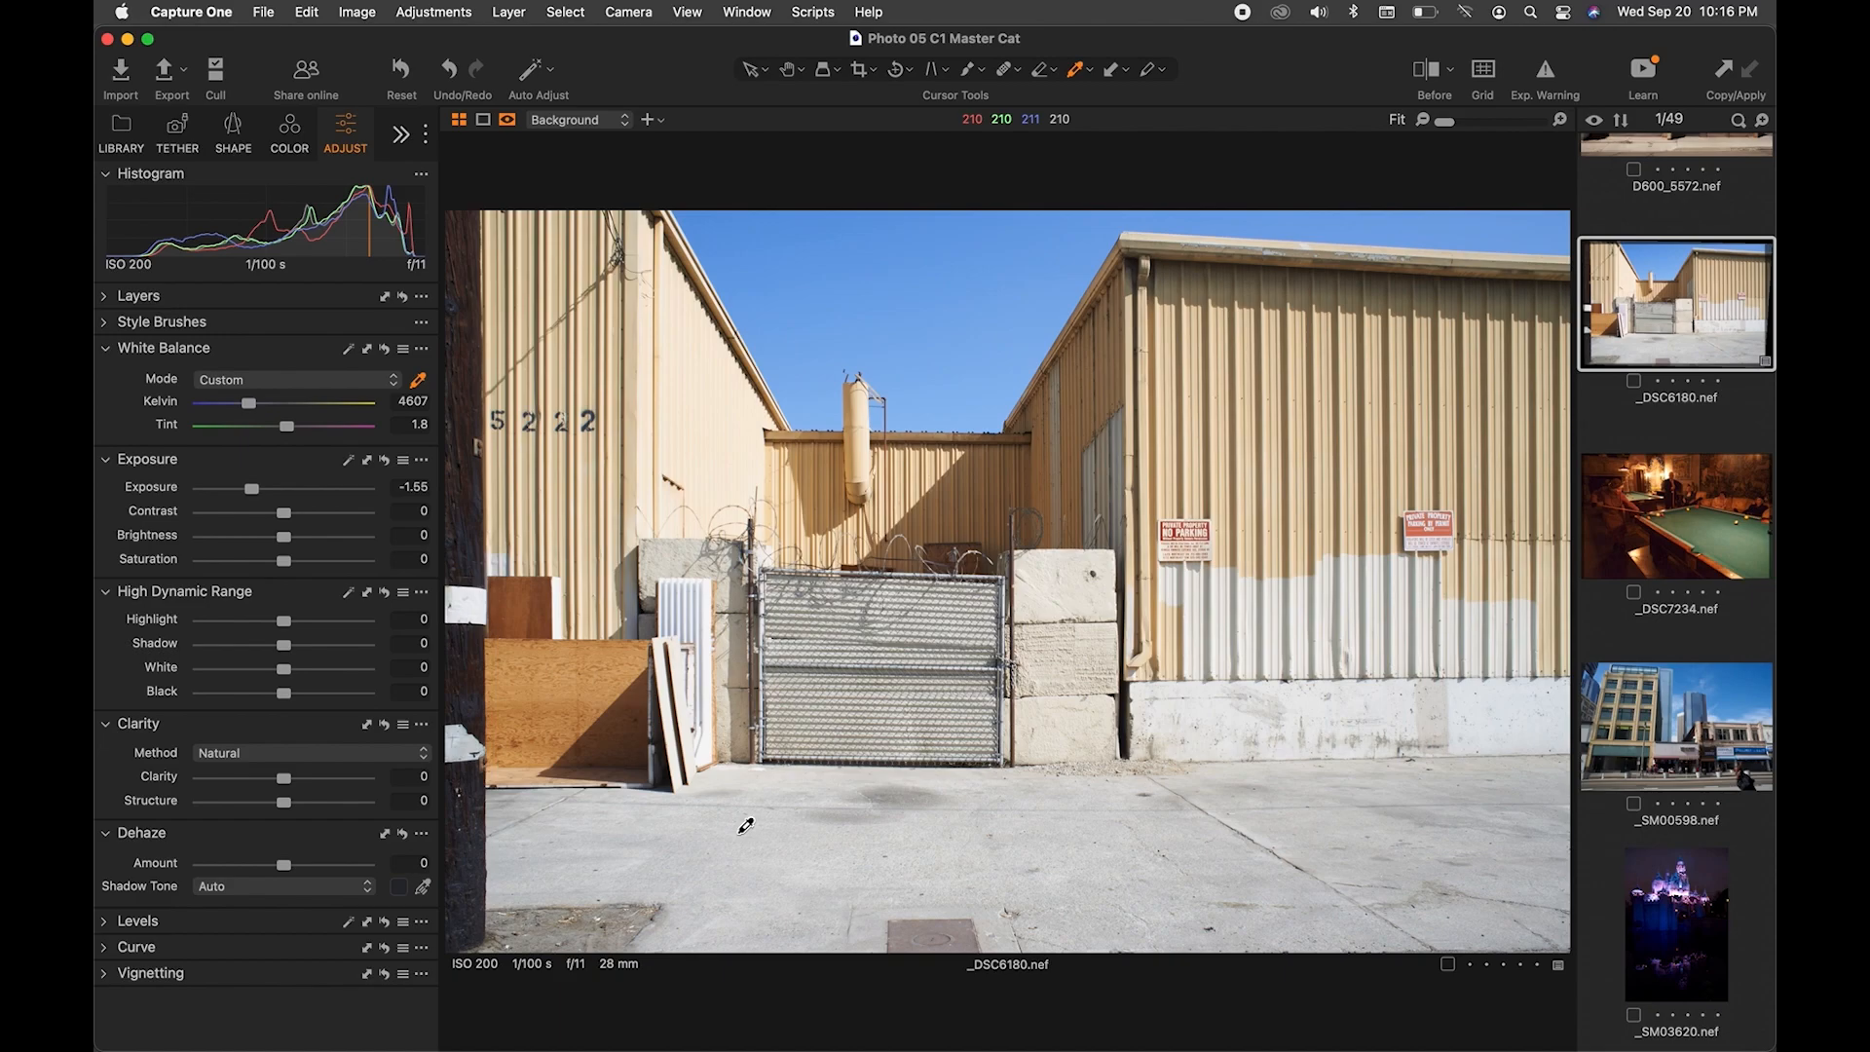
{"action": "key", "text": "super+z"}
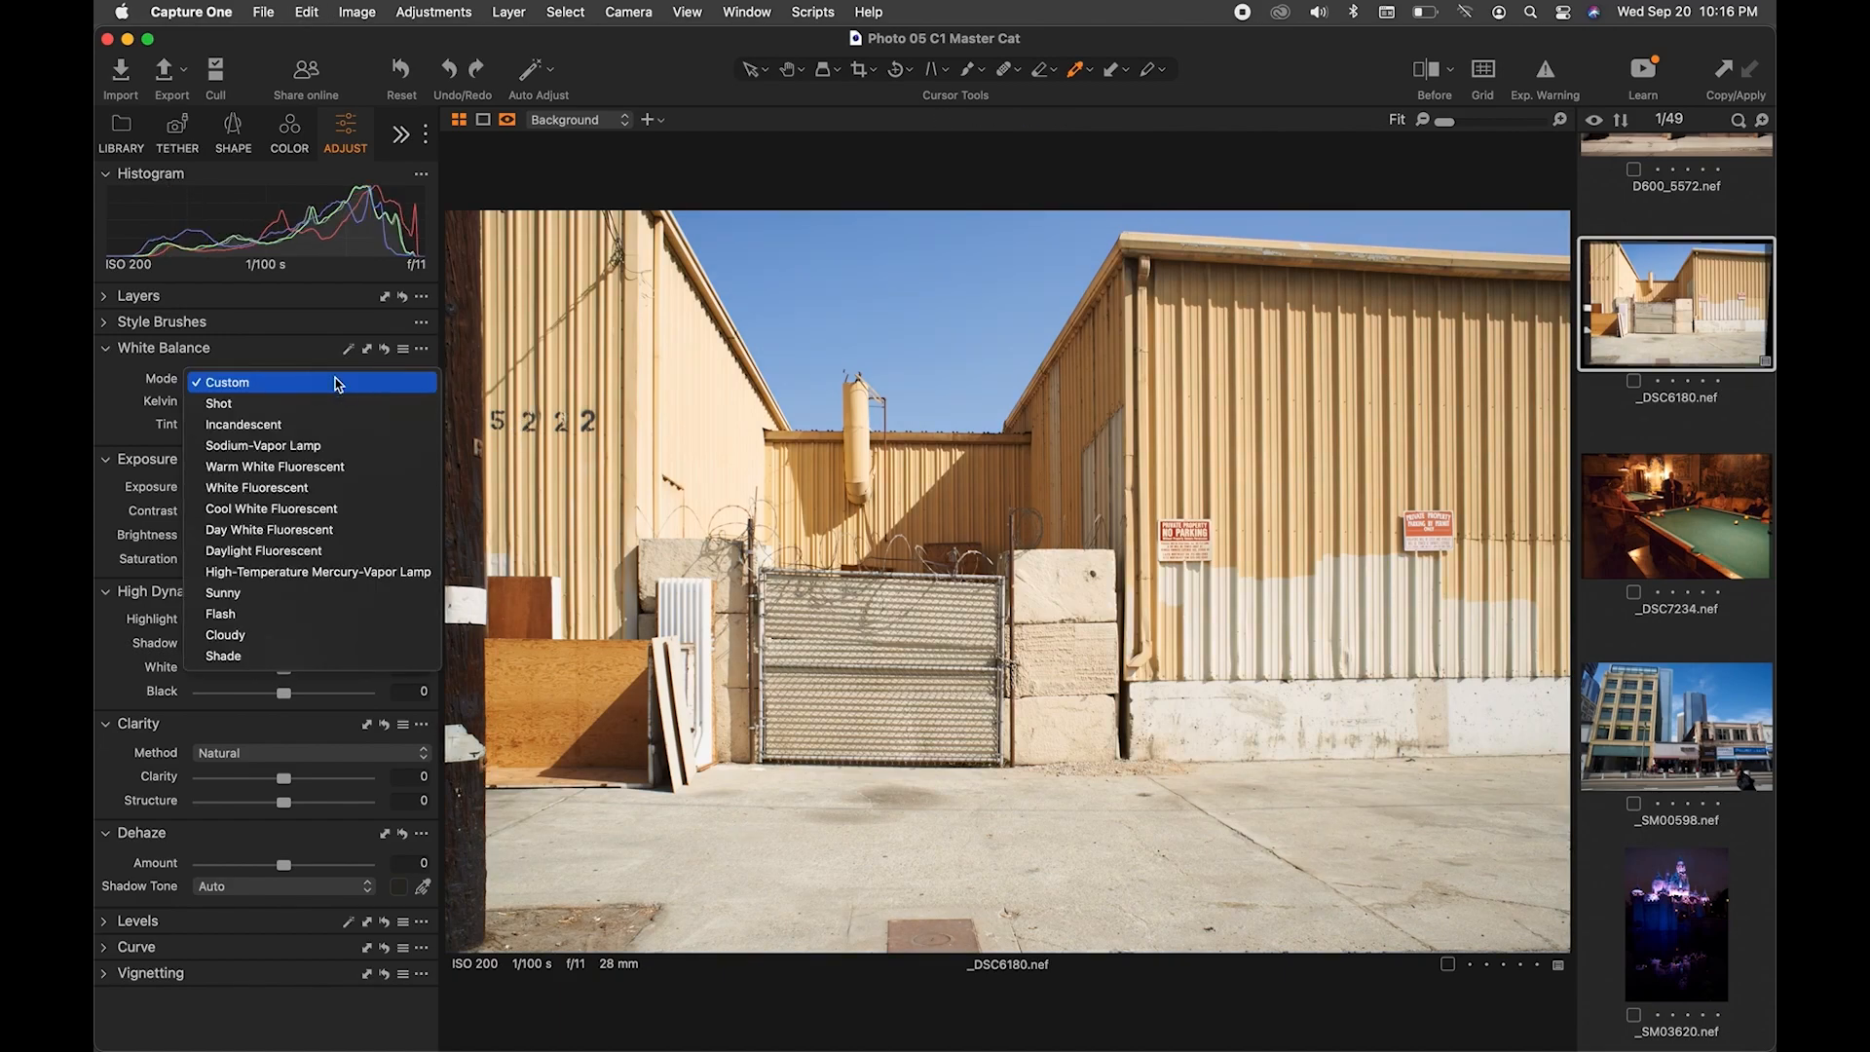
{"action": "left_click", "coordinate": [294, 324]}
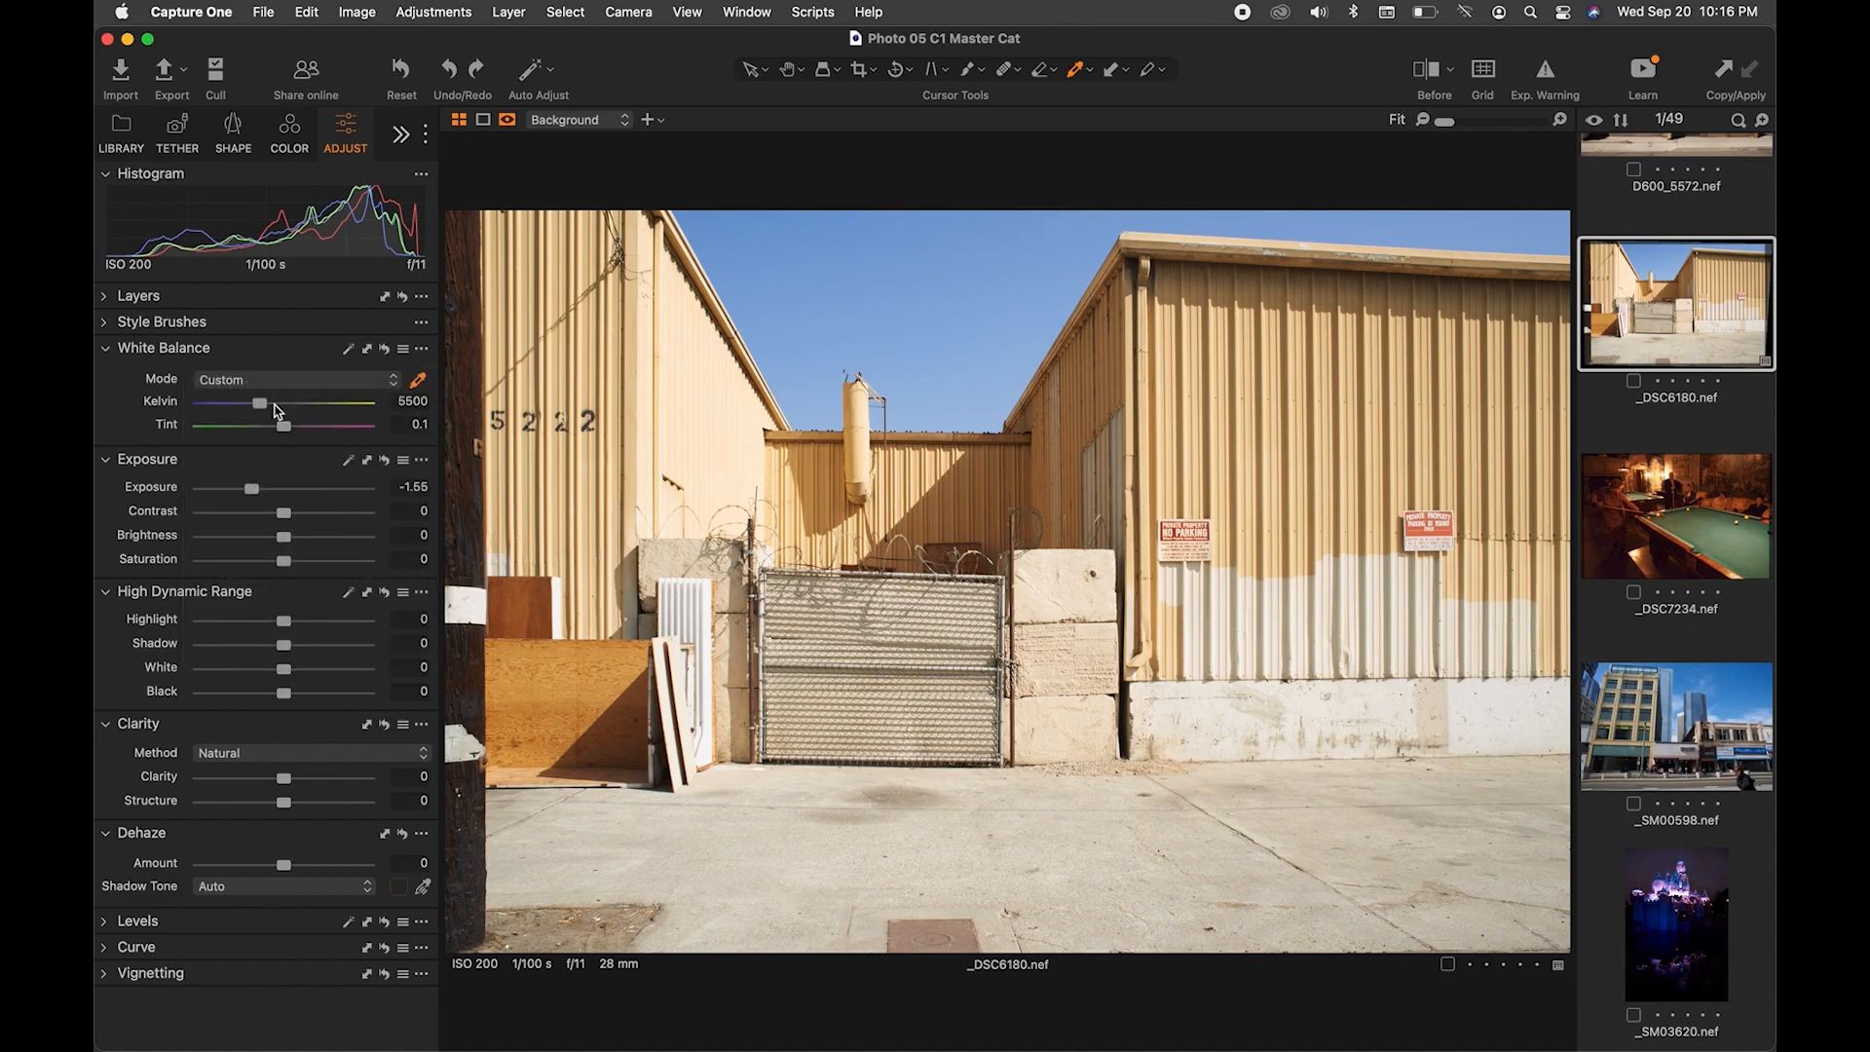
Lower Kelvin to about 5155, and try brightening the exposure to -1.32 before undoing that exposure change
{"action": "left_click_drag", "start_coordinate": [261, 403], "coordinate": [262, 406]}
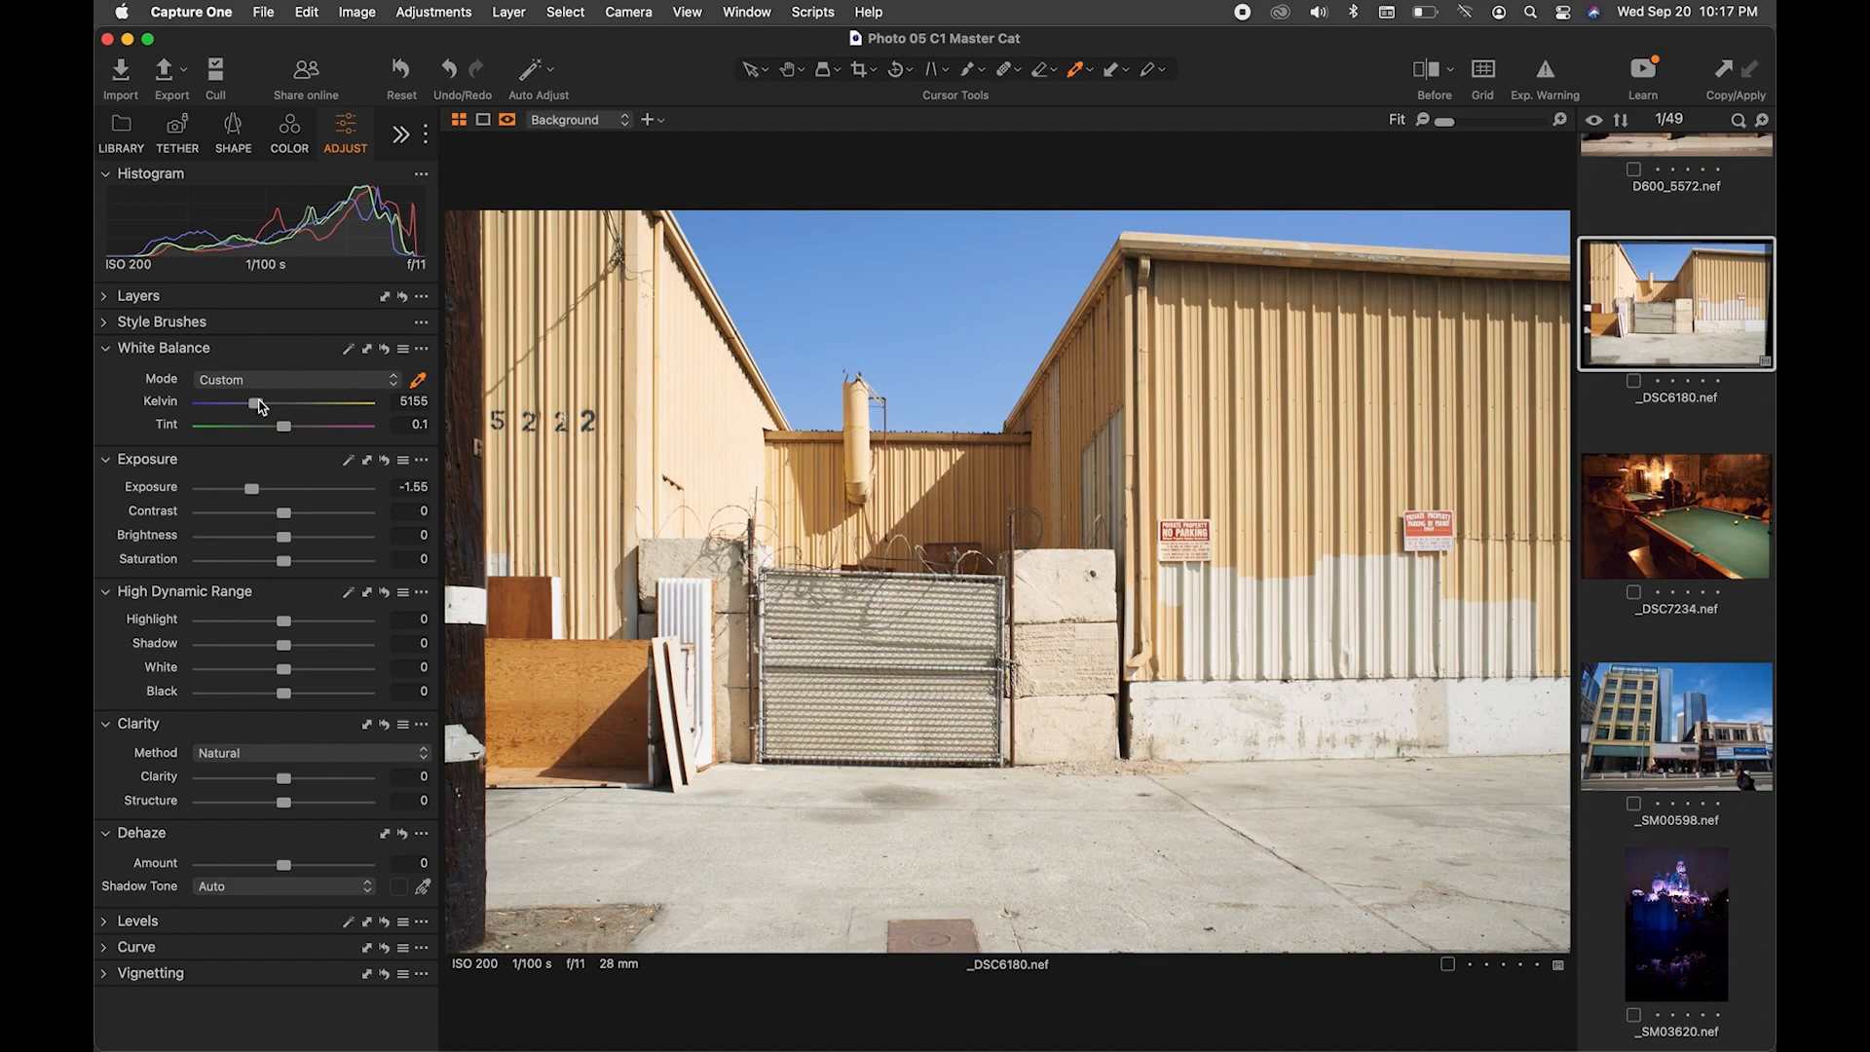
{"action": "left_click_drag", "start_coordinate": [252, 489], "coordinate": [259, 497]}
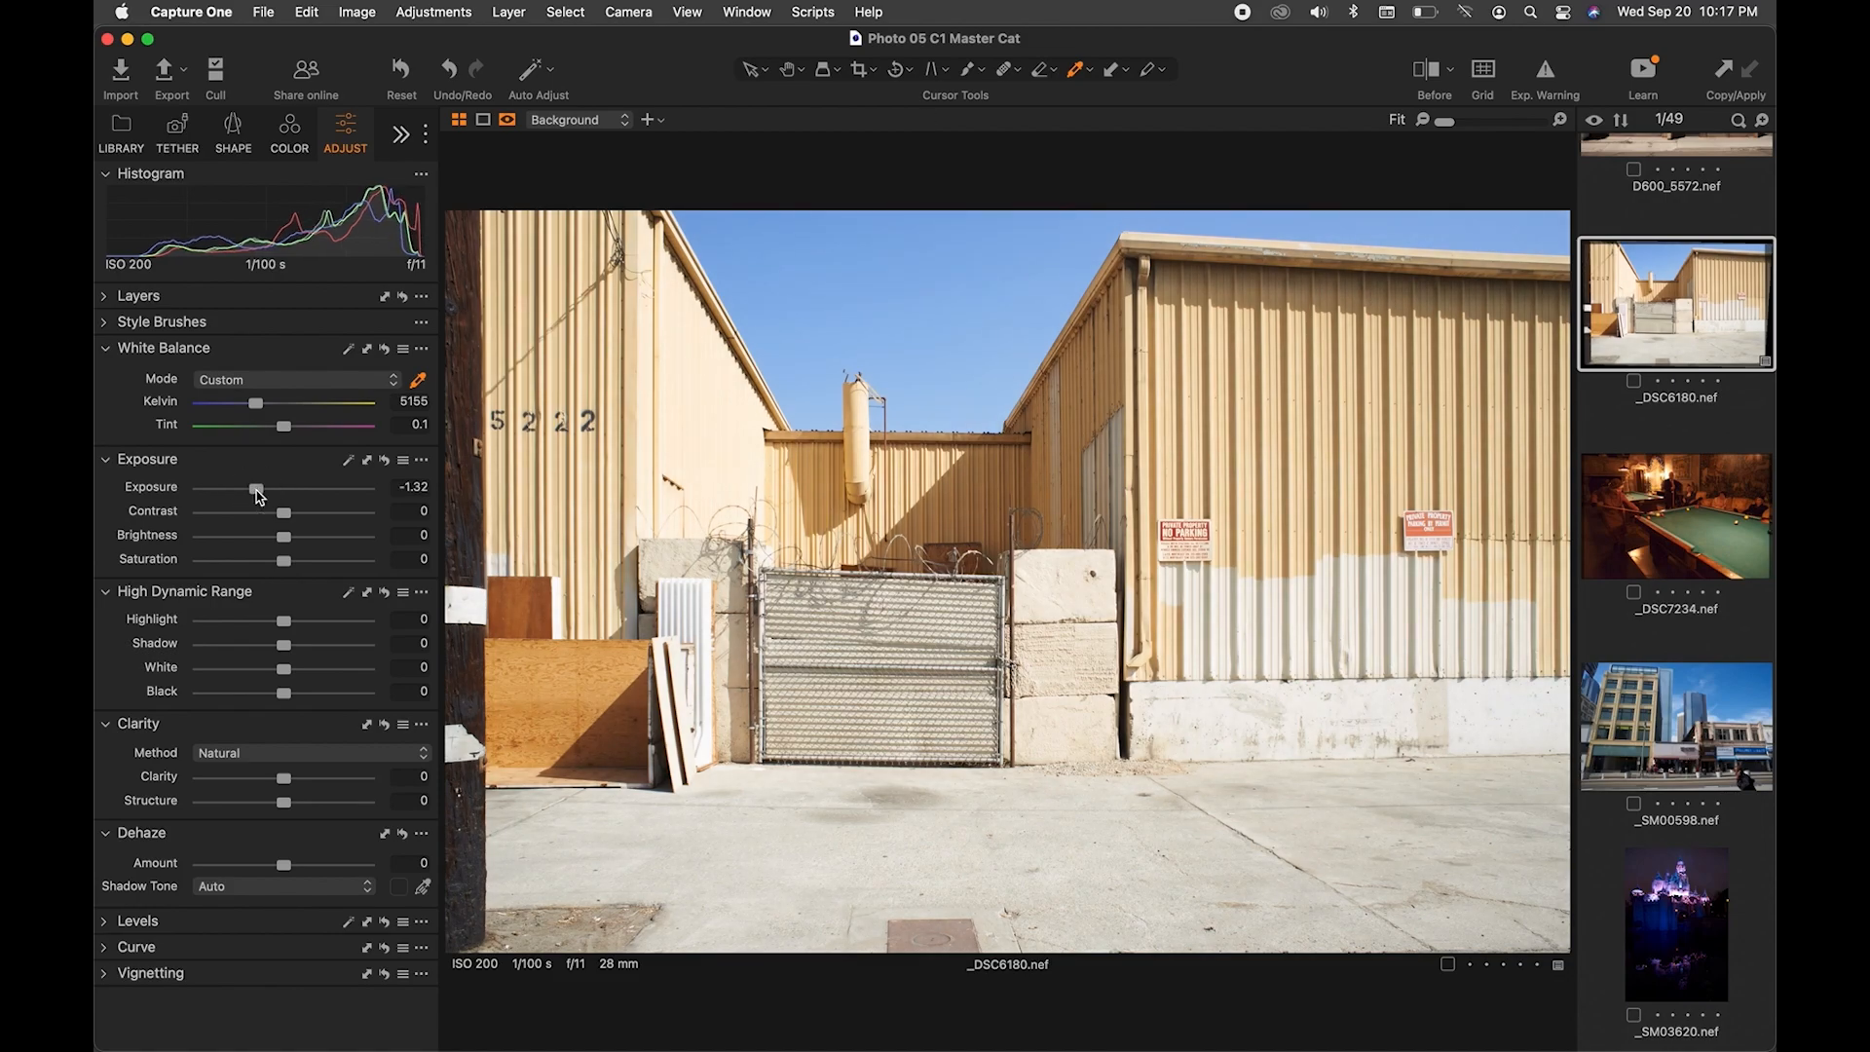
{"action": "key", "text": "super+z"}
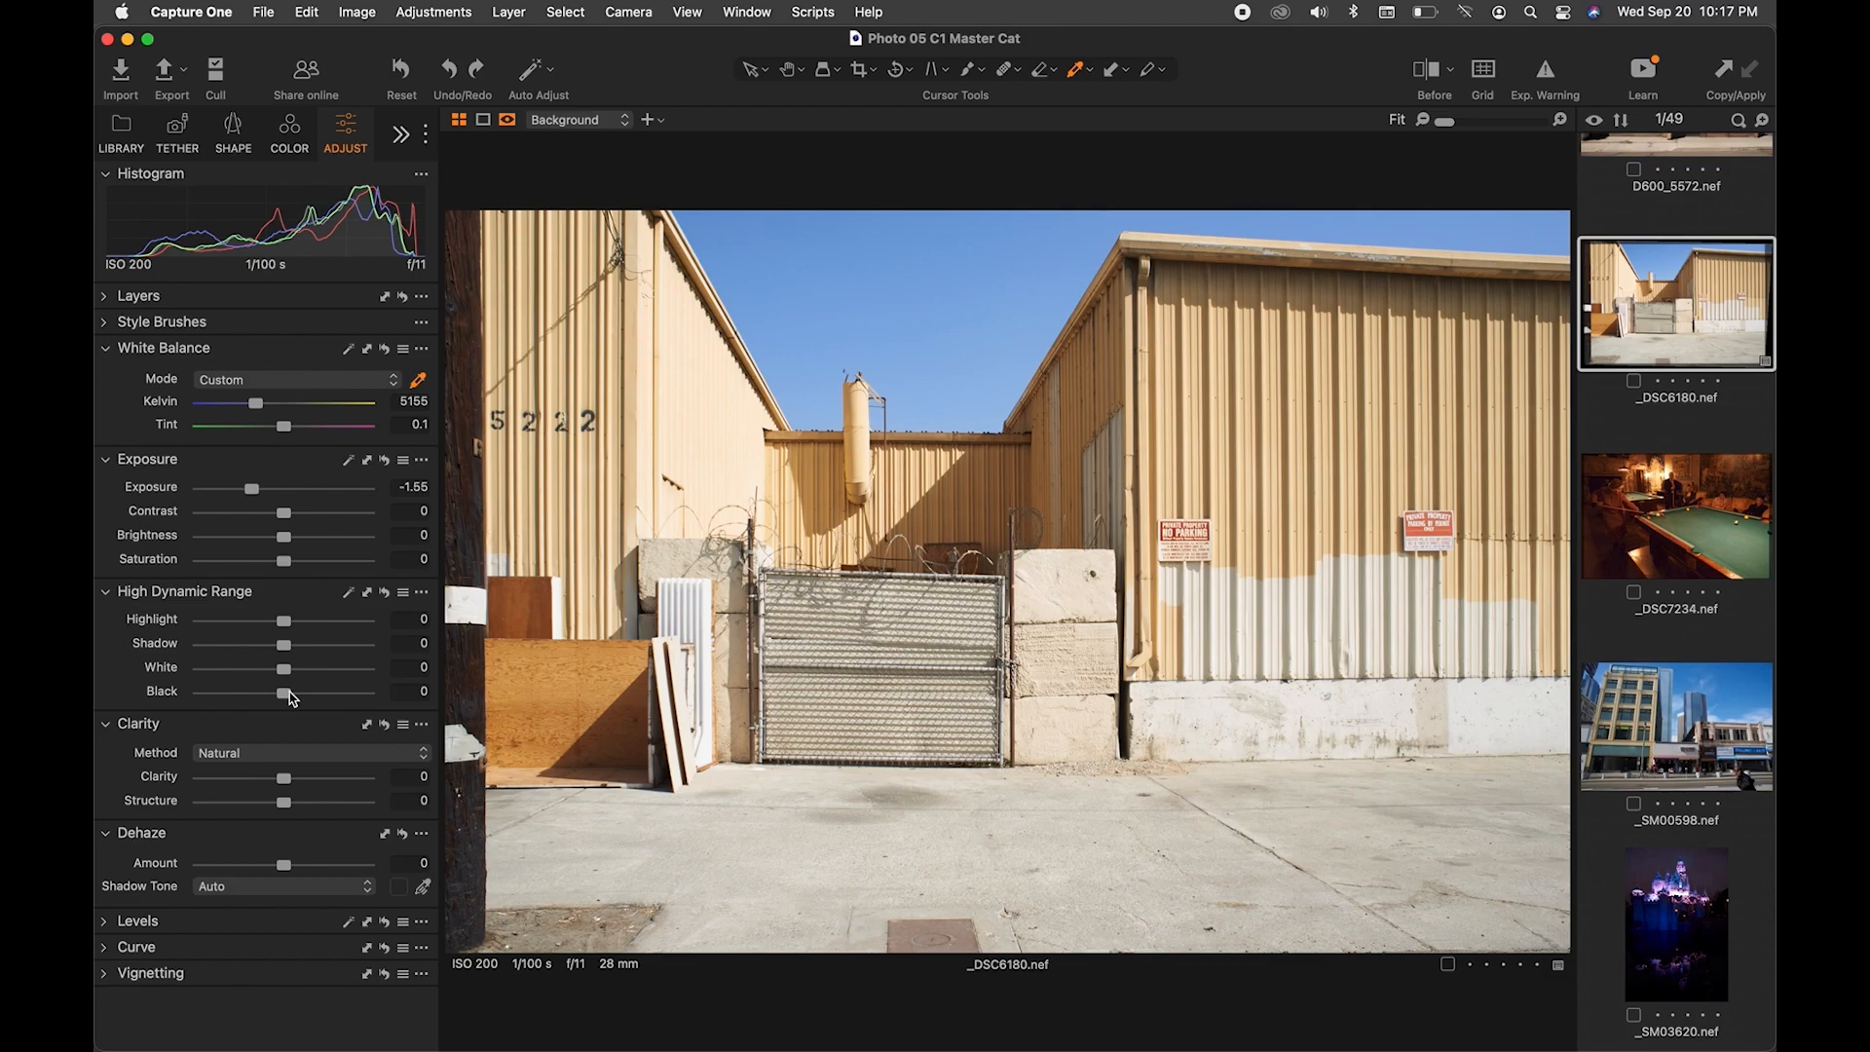
Set White to 17 and Black to -14, and darken the exposure to -2.18
{"action": "left_click_drag", "start_coordinate": [289, 694], "coordinate": [297, 672]}
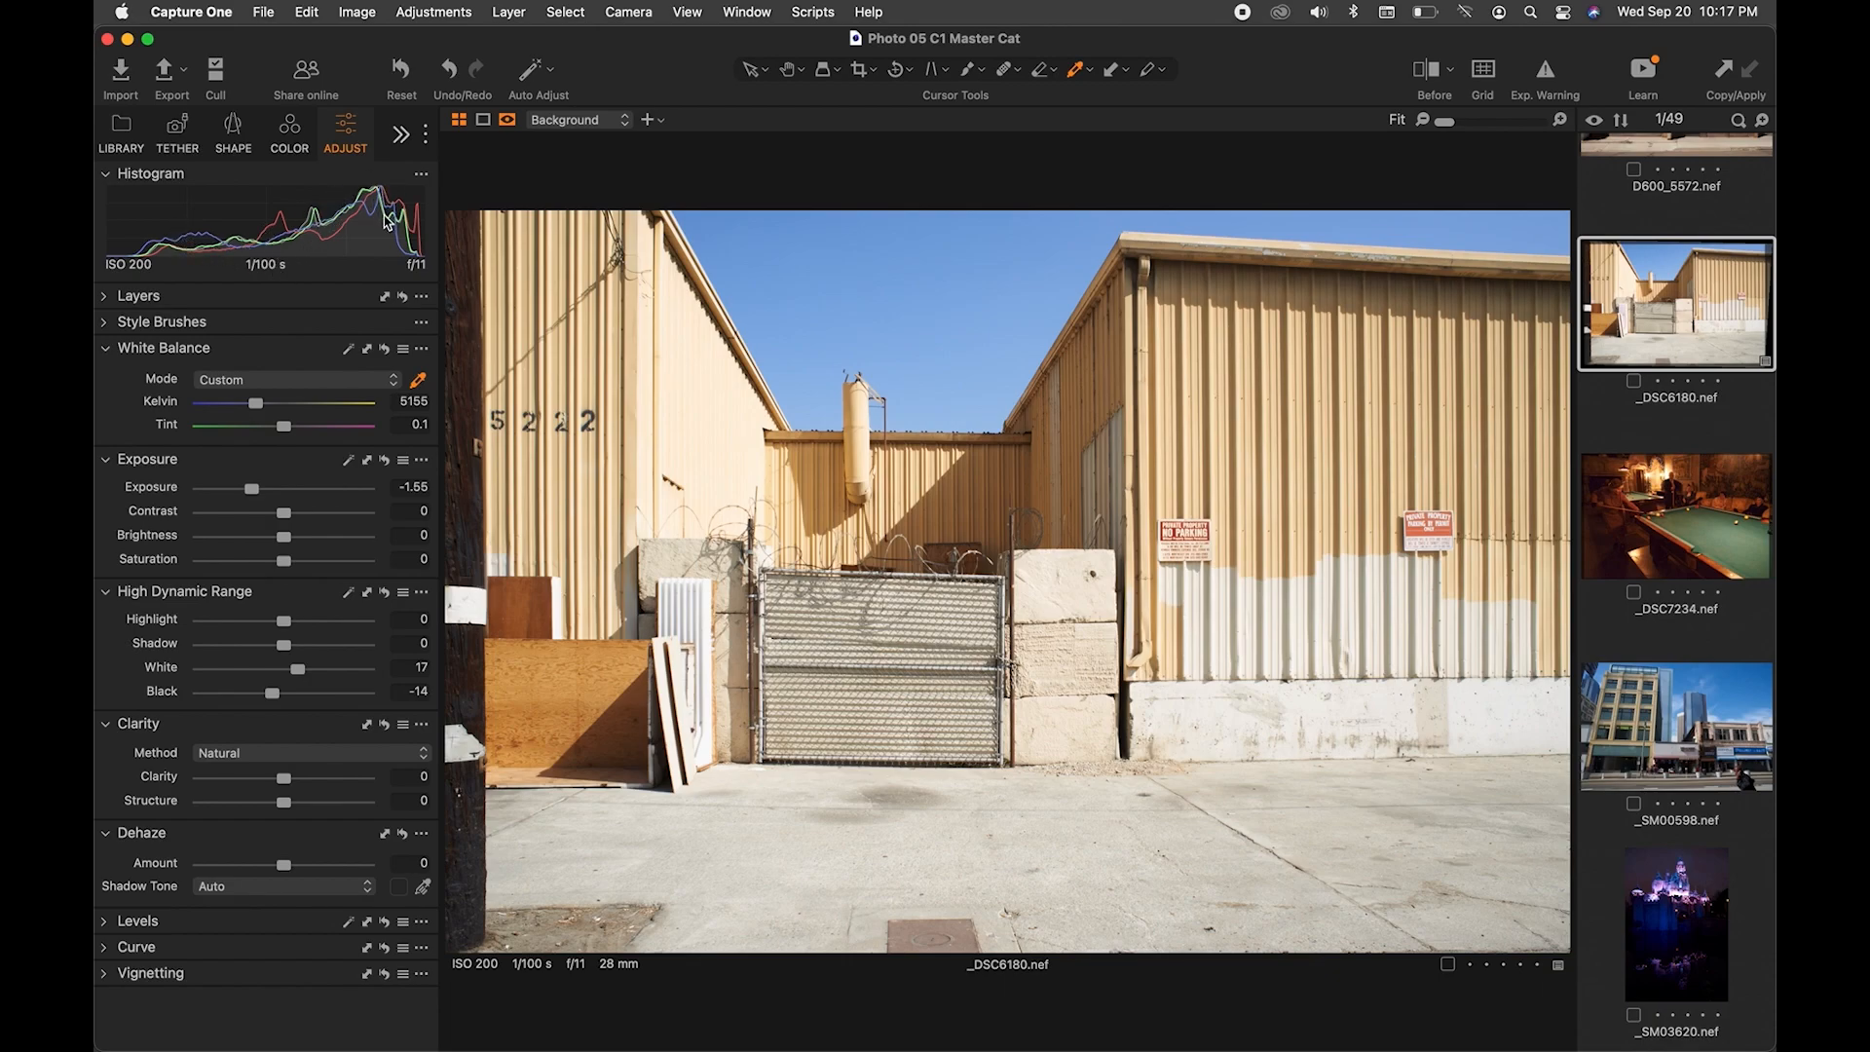
{"action": "left_click_drag", "start_coordinate": [252, 488], "coordinate": [240, 495]}
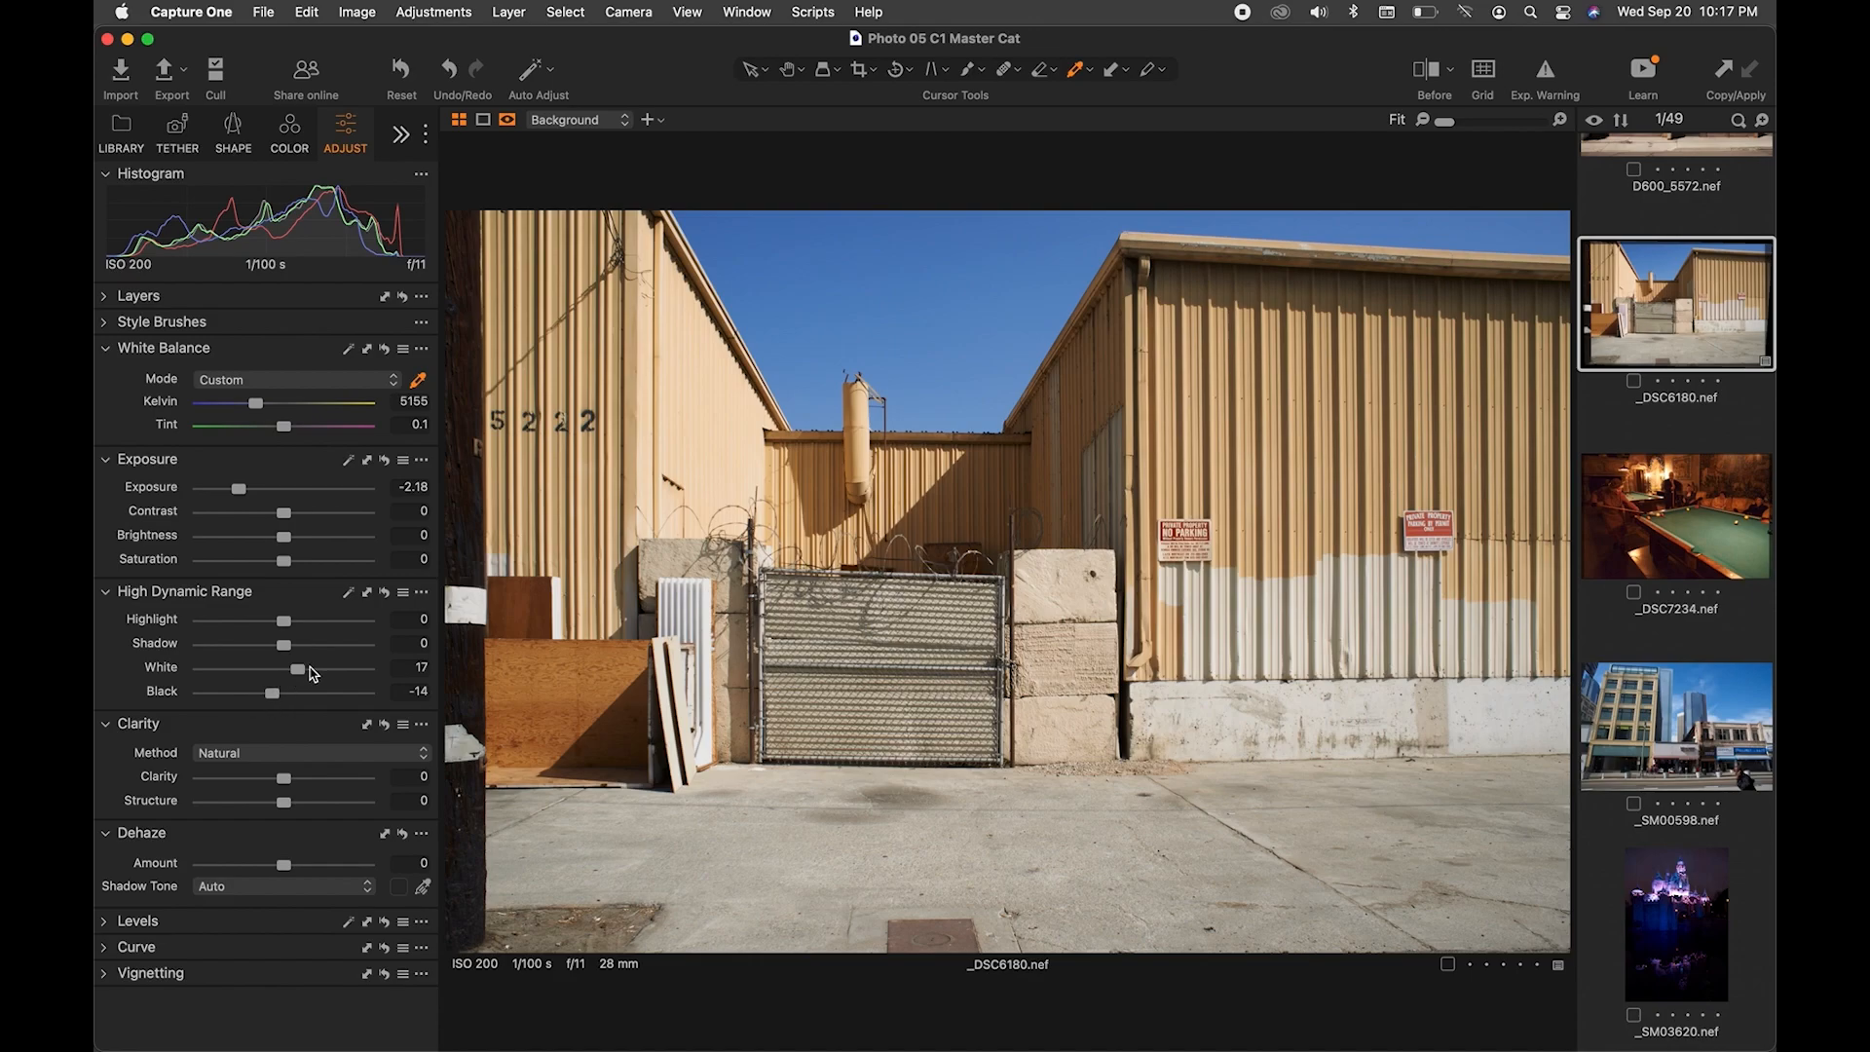
Reset White and Black to 0 to compare the photo without them, and undo both resets
{"action": "double_click", "coordinate": [298, 670]}
{"action": "double_click", "coordinate": [278, 694]}
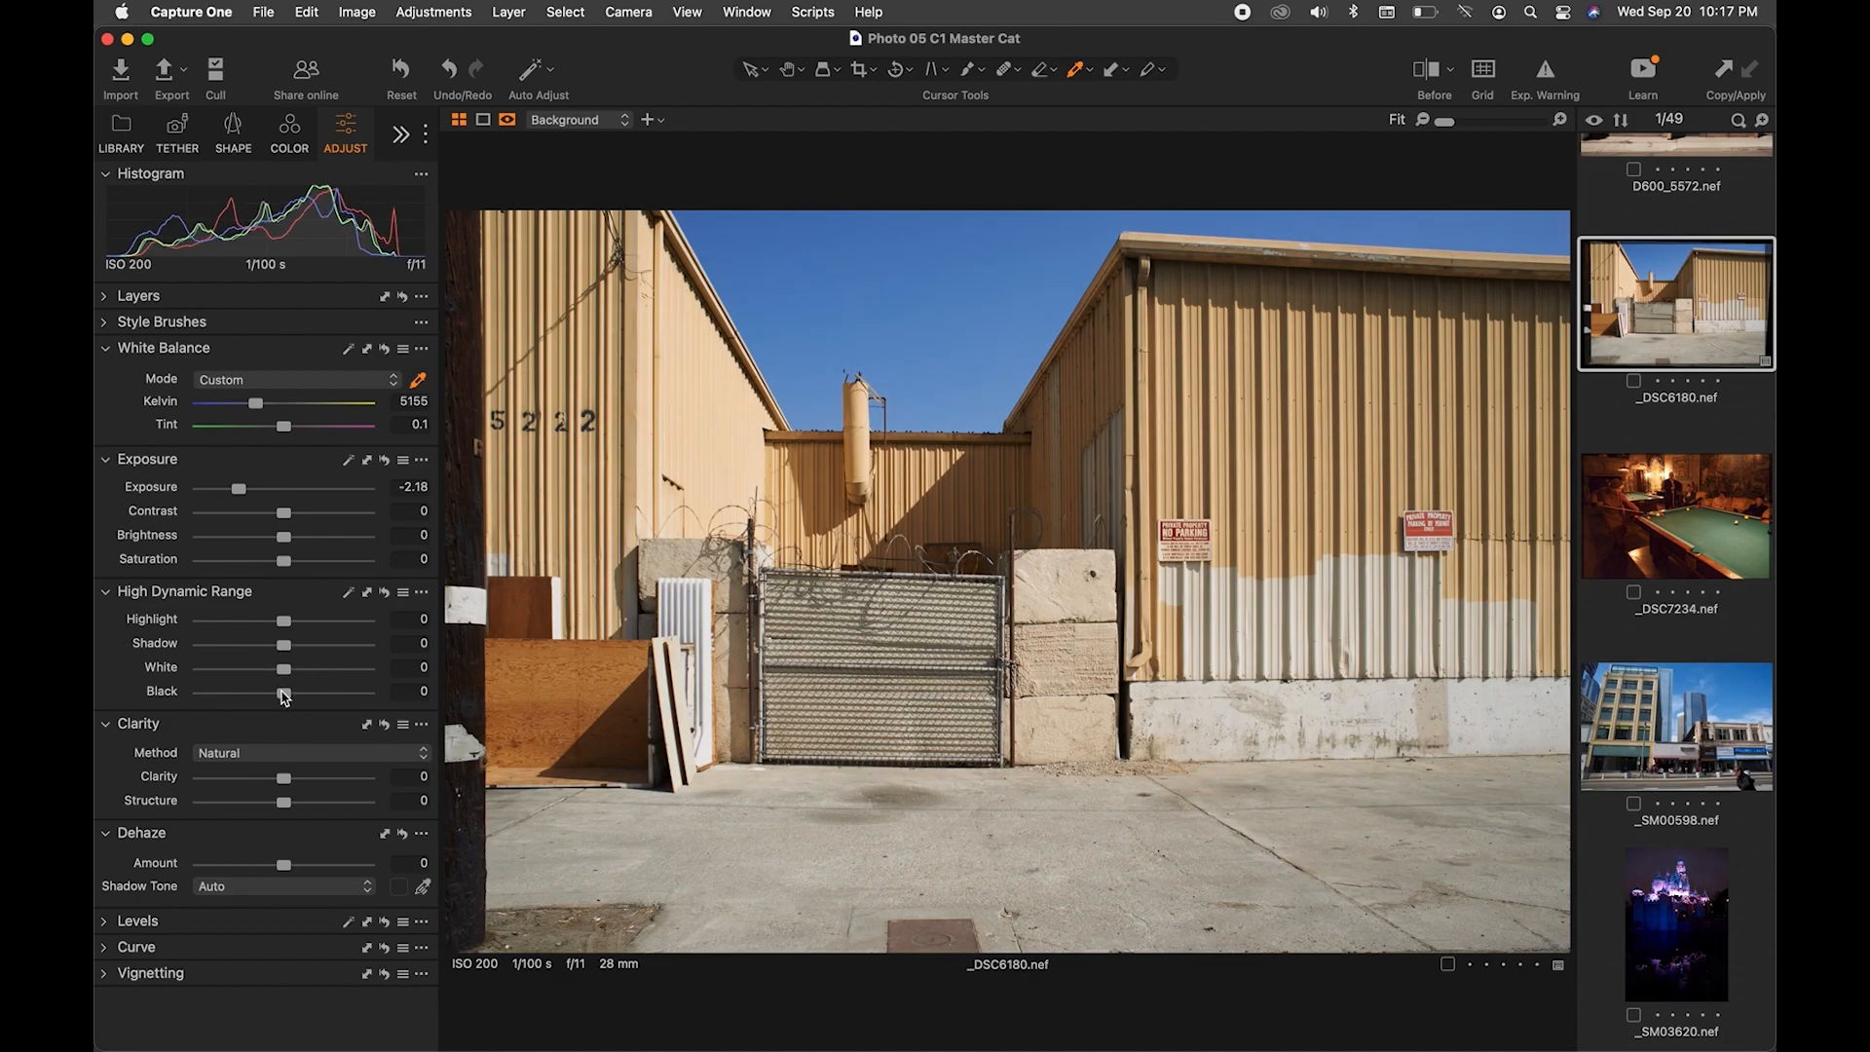
{"action": "key", "text": "super+z"}
{"action": "key", "text": "super+z"}
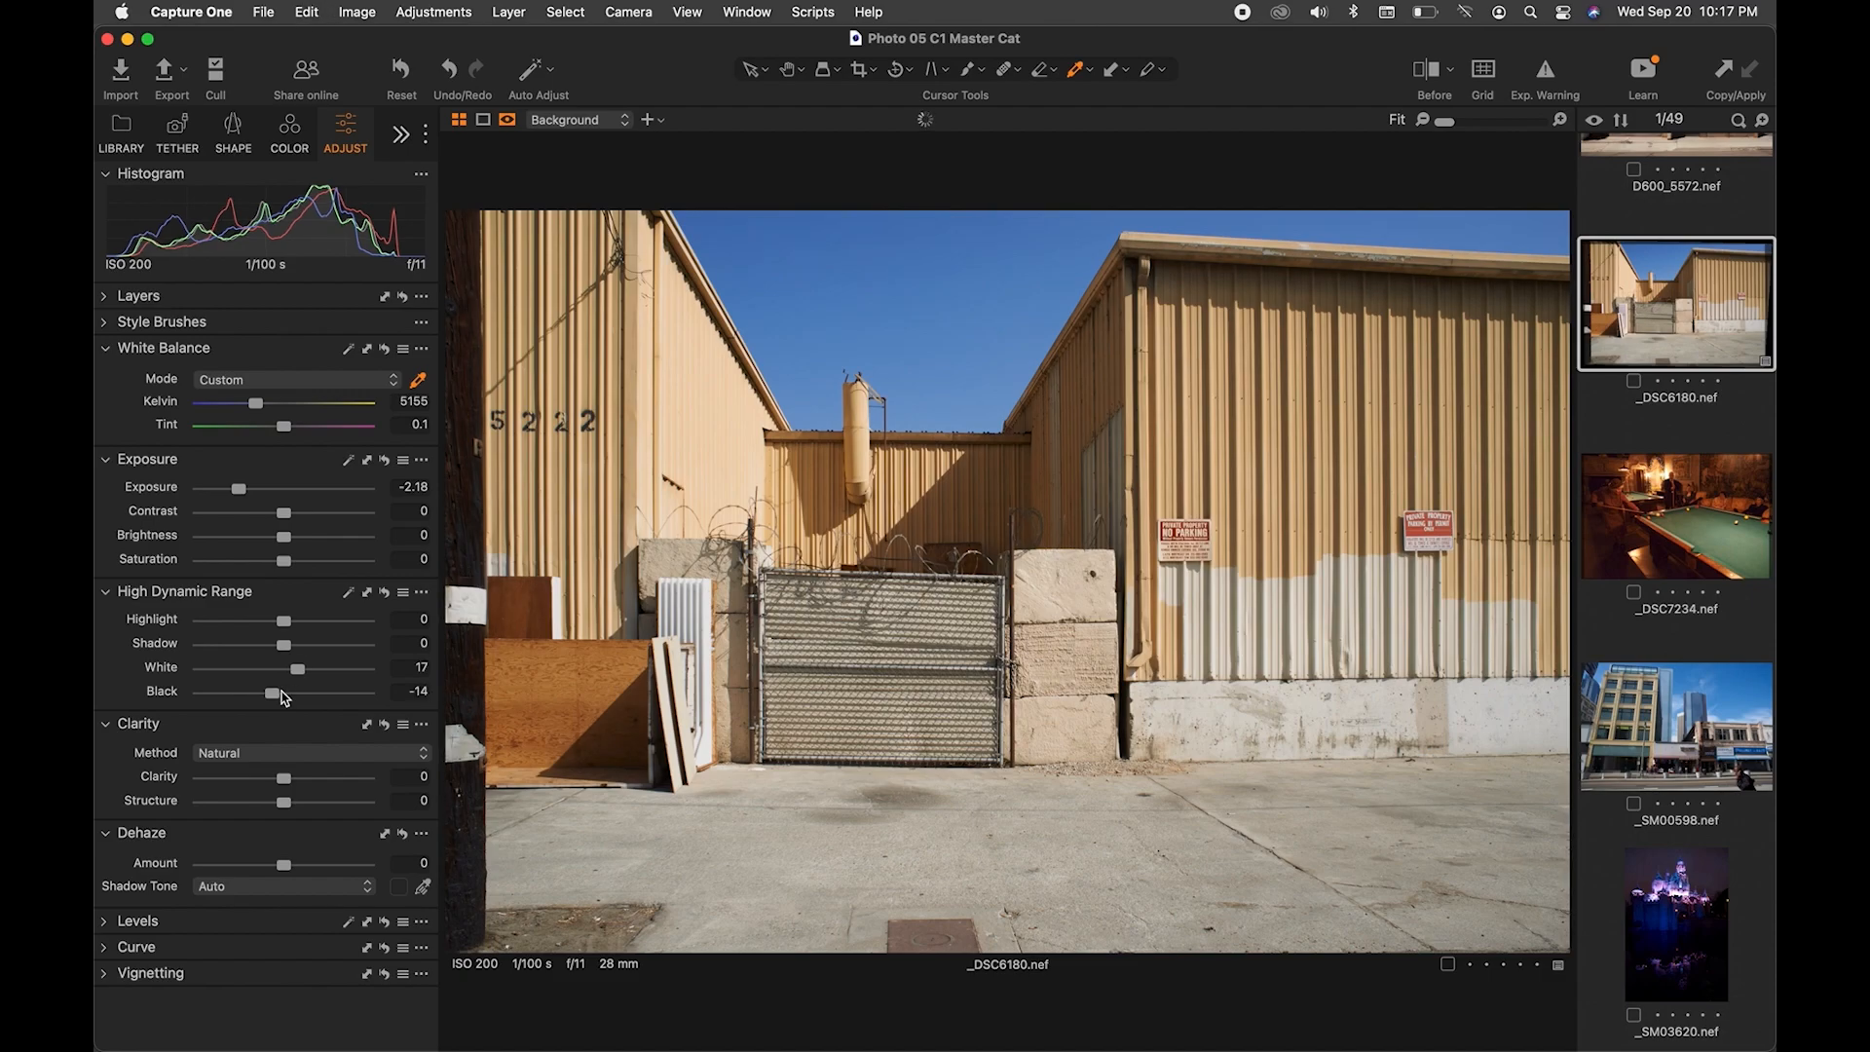
Reduce Highlight to -34 and raise Clarity to 25 with the Natural method
{"action": "left_click_drag", "start_coordinate": [284, 622], "coordinate": [259, 630]}
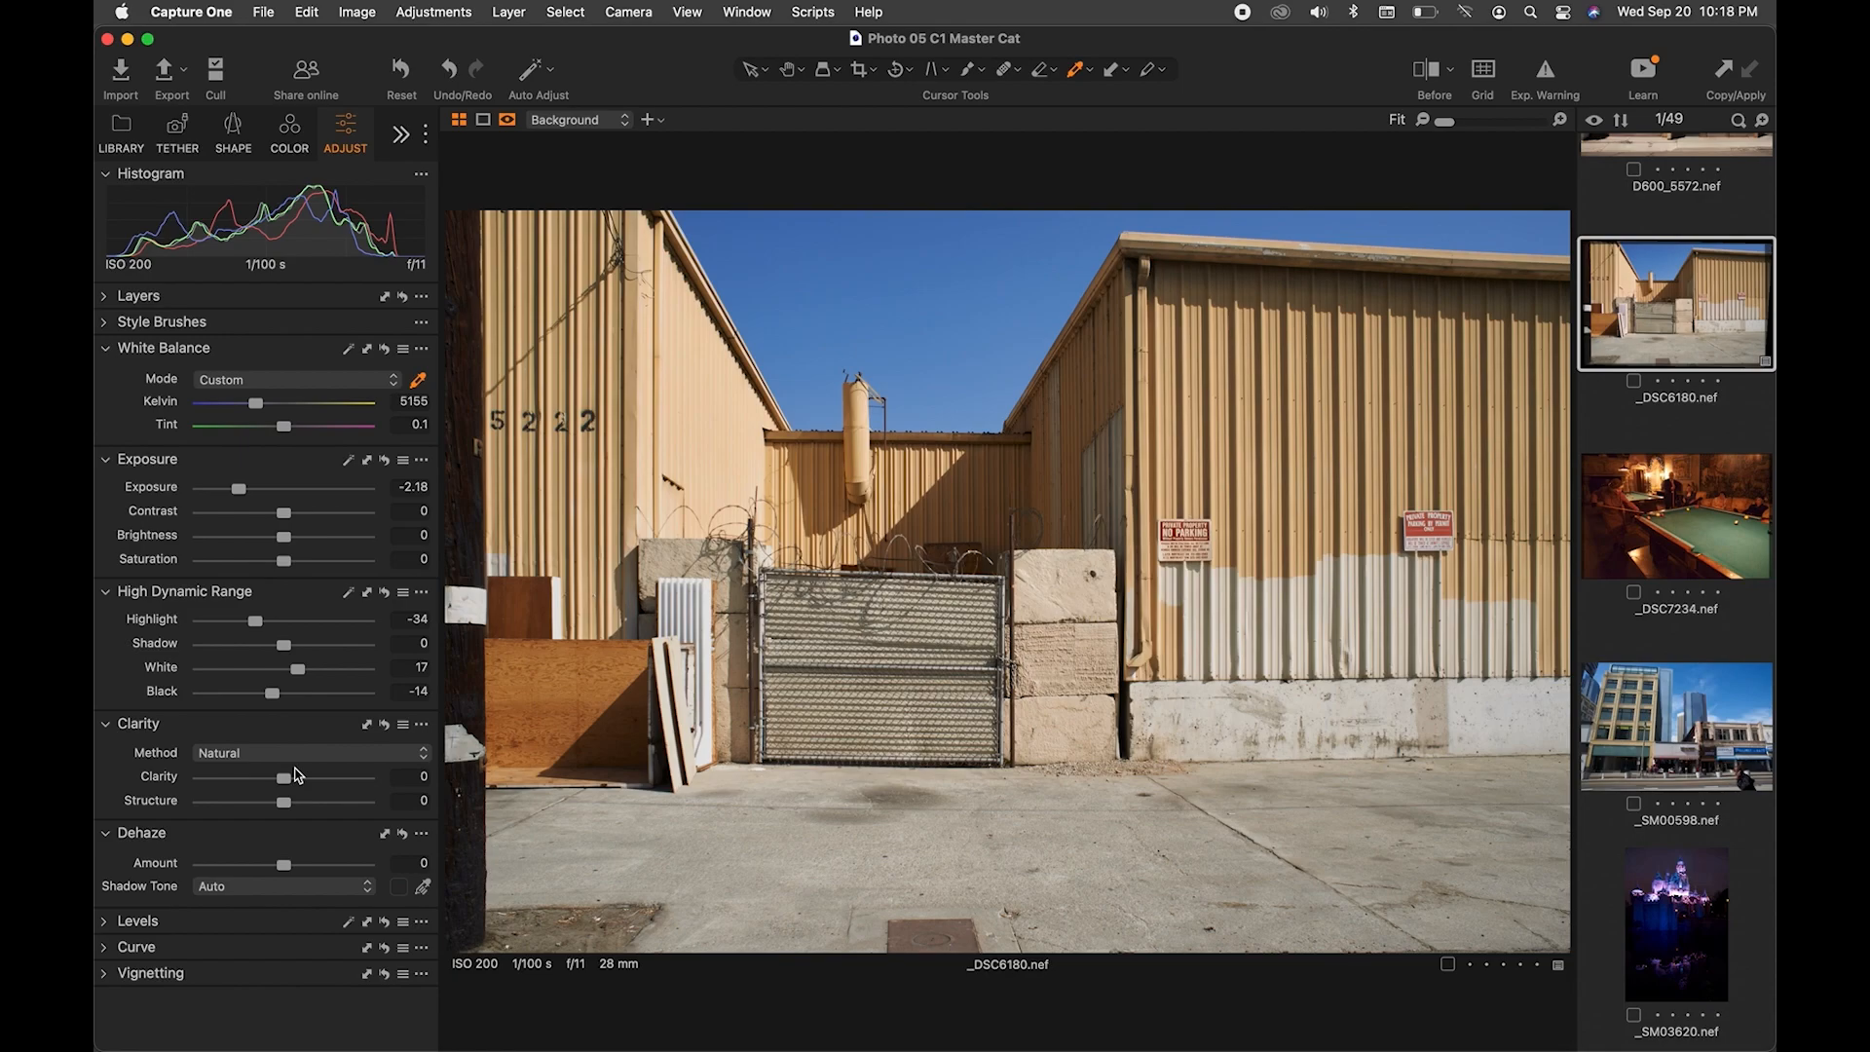
{"action": "left_click_drag", "start_coordinate": [284, 778], "coordinate": [305, 789]}
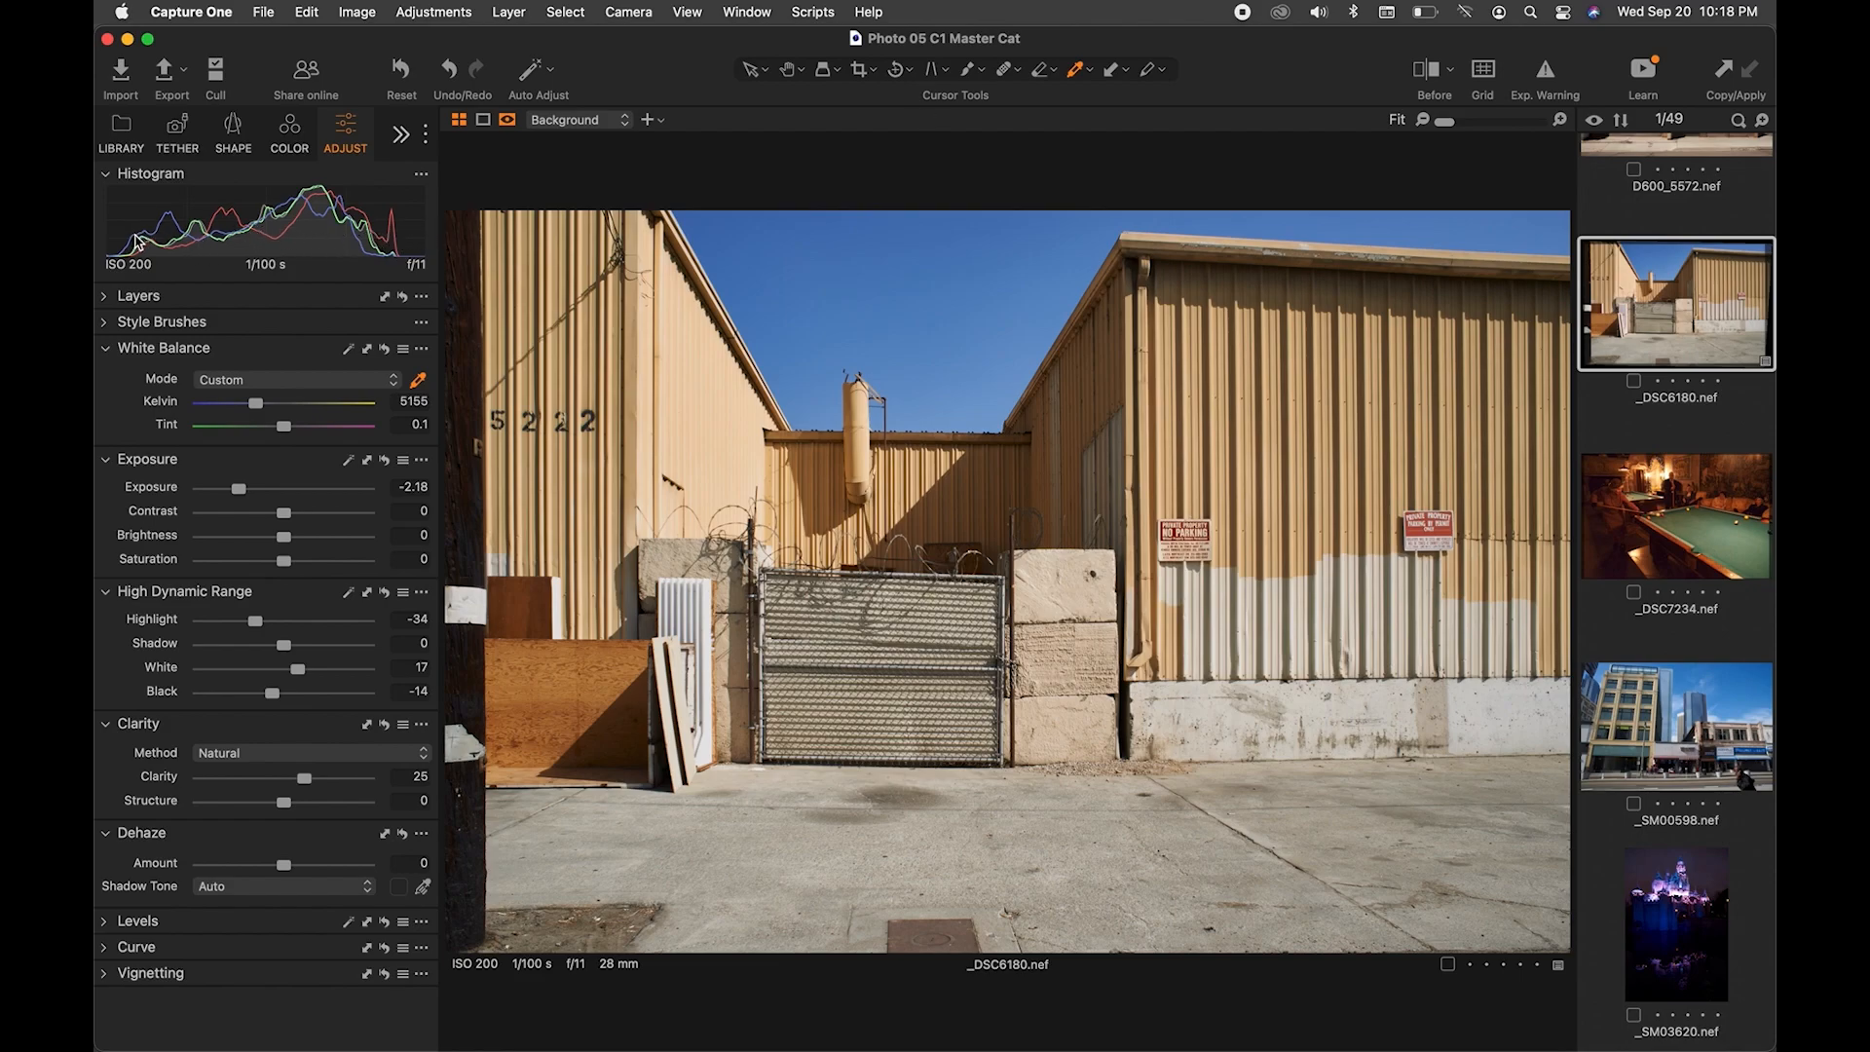
Try raising the photo's Contrast to 14, and undo the change
{"action": "left_click_drag", "start_coordinate": [285, 513], "coordinate": [310, 518]}
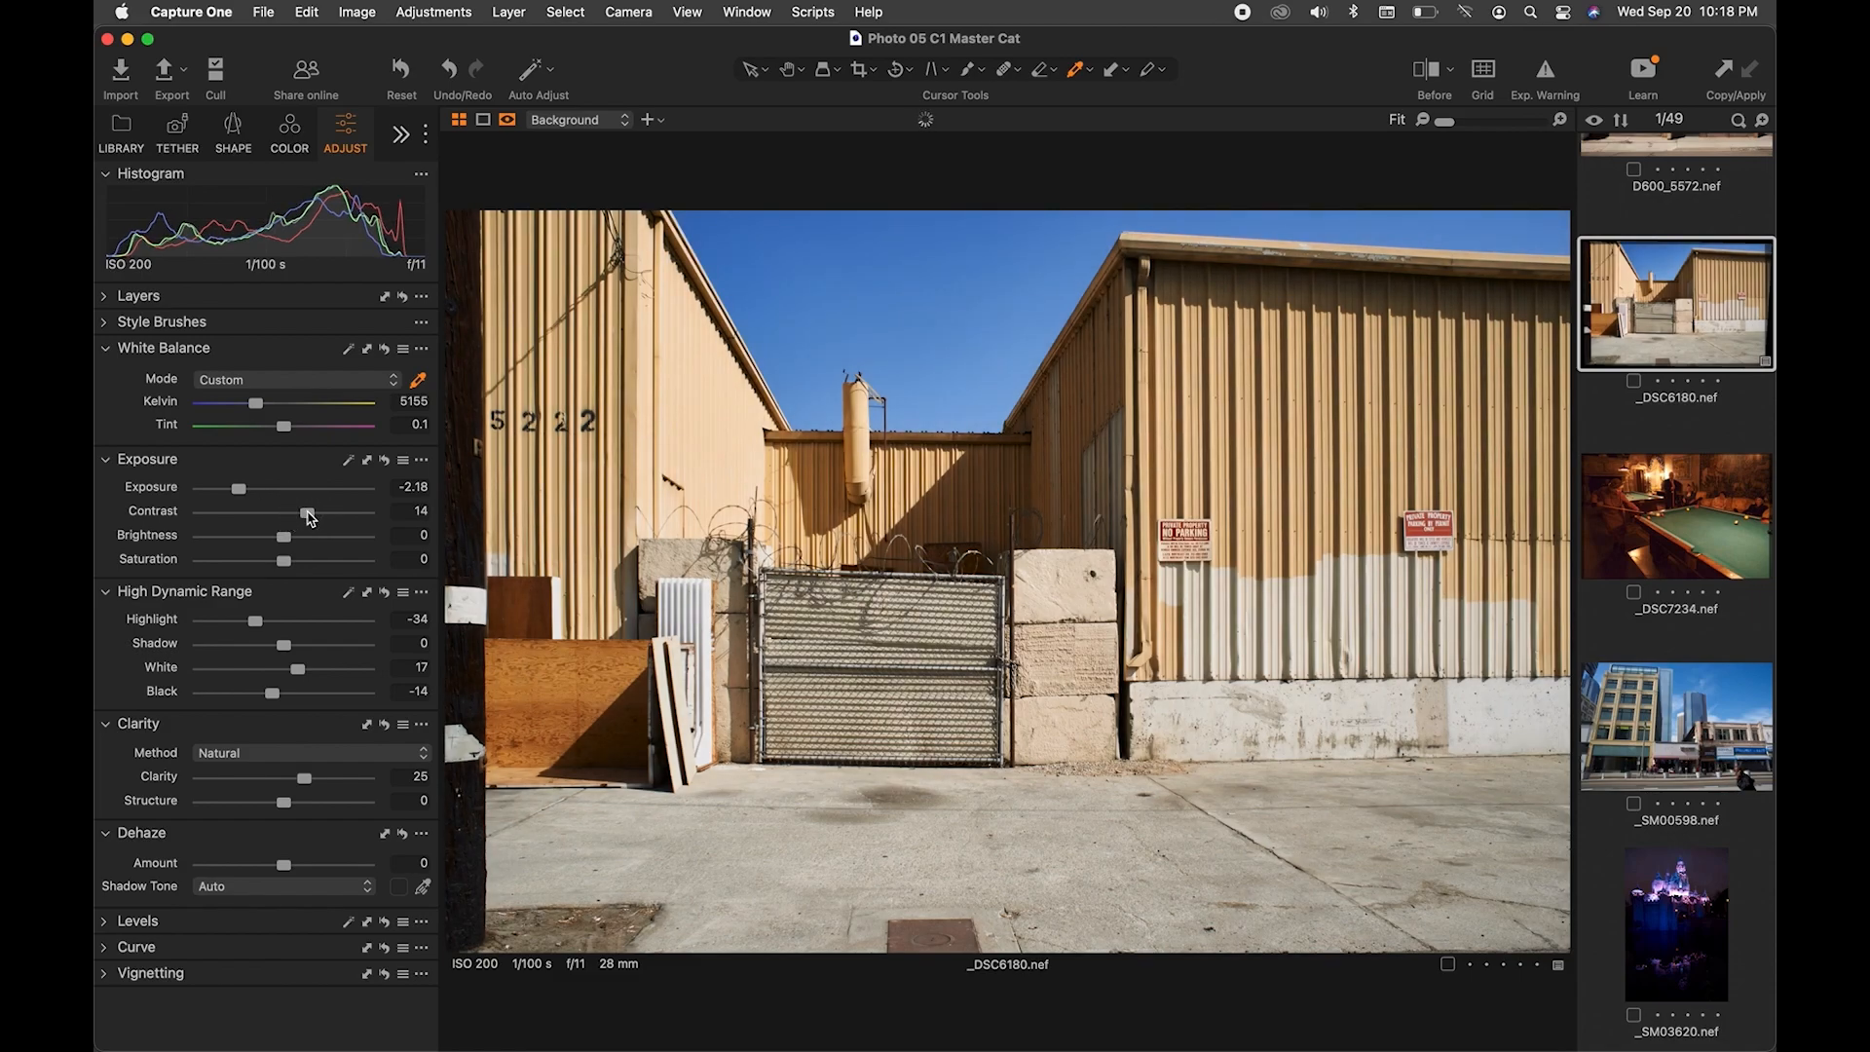
{"action": "key", "text": "super+z"}
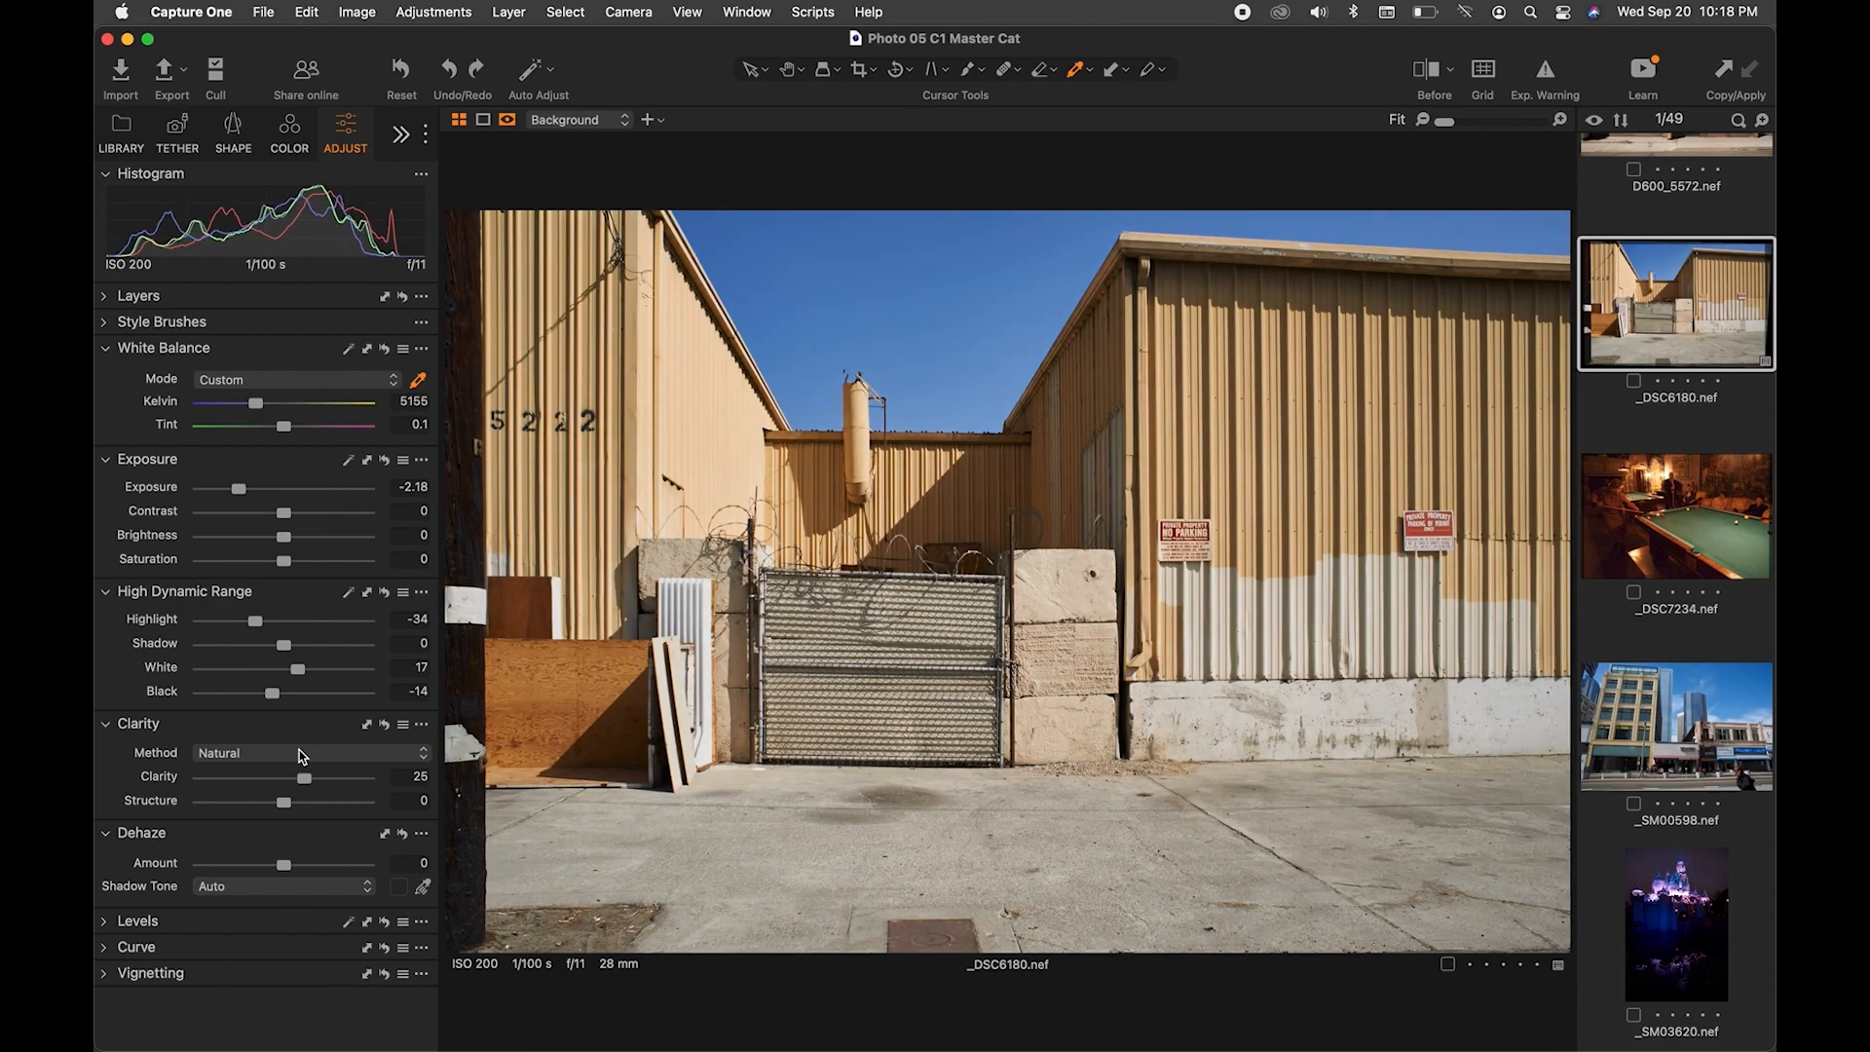
Fine-tune Clarity to 24 and warm the white balance to 5657 Kelvin
{"action": "left_click_drag", "start_coordinate": [299, 782], "coordinate": [306, 785]}
{"action": "left_click", "coordinate": [254, 407]}
{"action": "left_click_drag", "start_coordinate": [255, 408], "coordinate": [260, 410]}
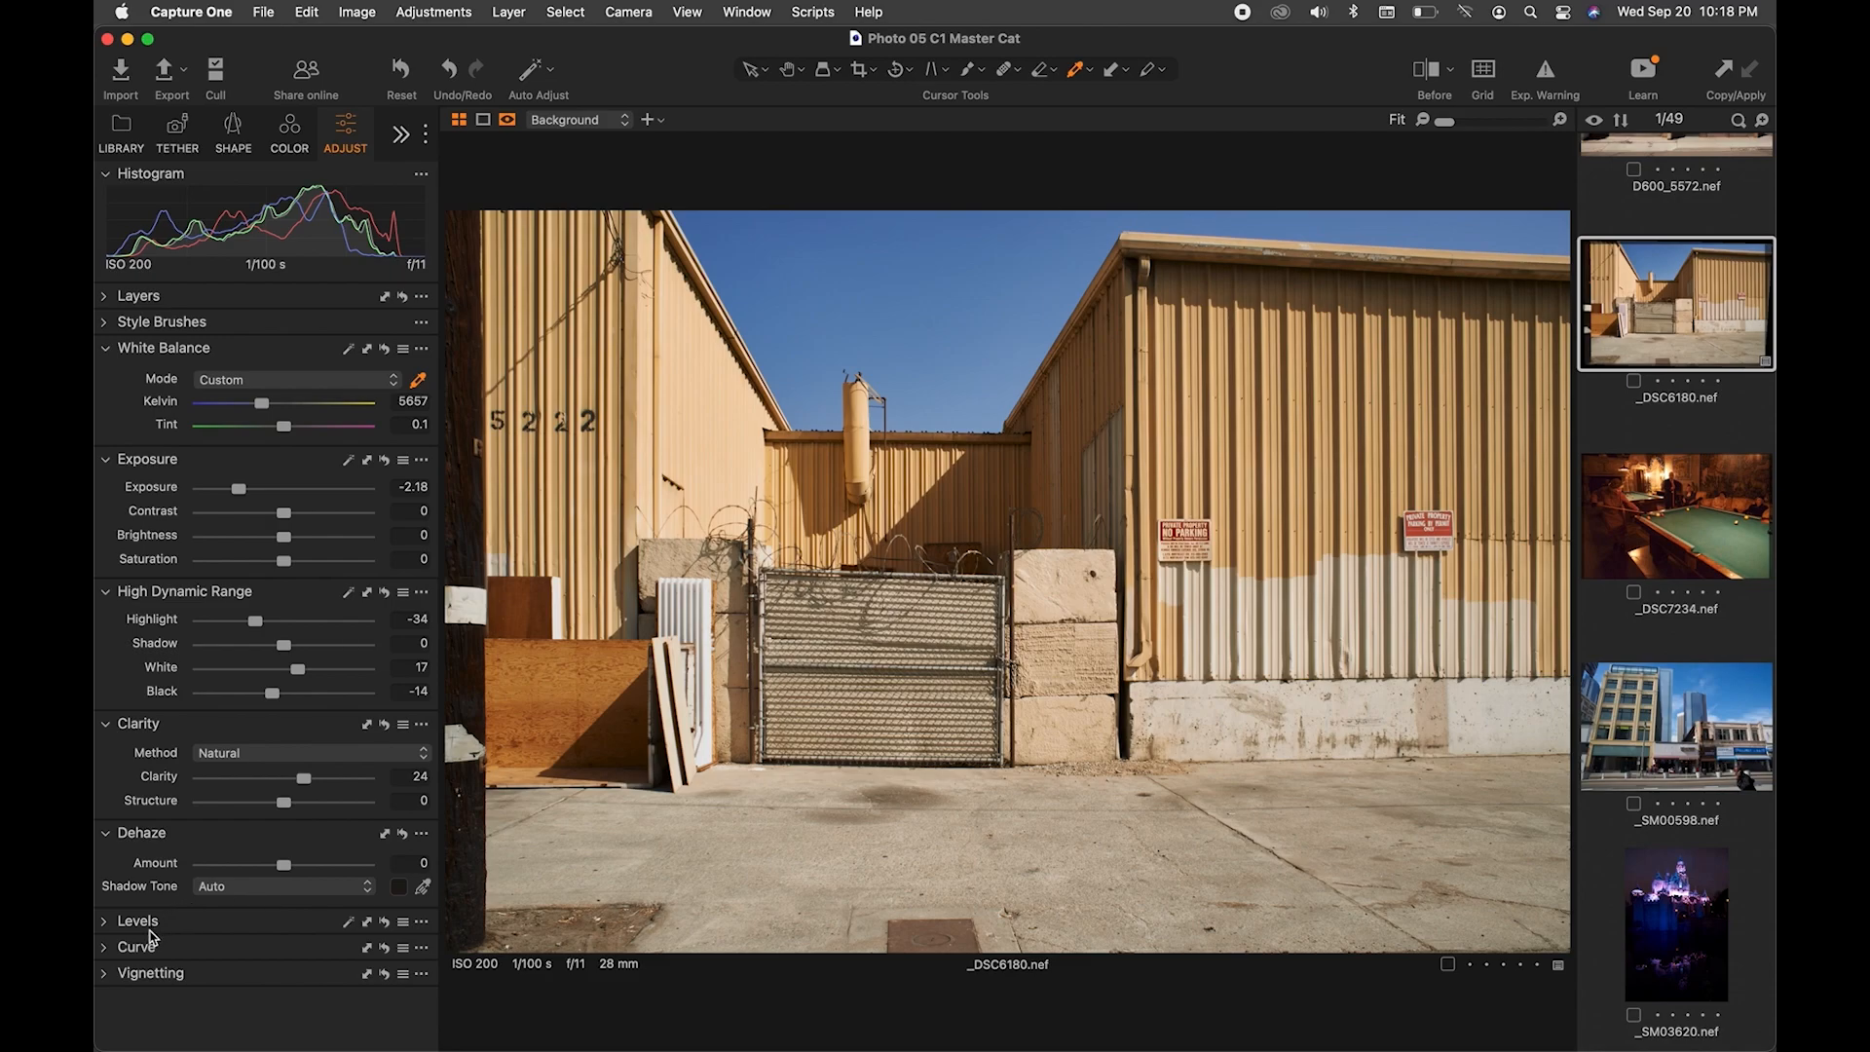
Open _SM00598.nef, align vertical keystone guides with the tall beige building's column and the far-right building's edge, and apply the correction
{"action": "left_click", "coordinate": [1648, 776]}
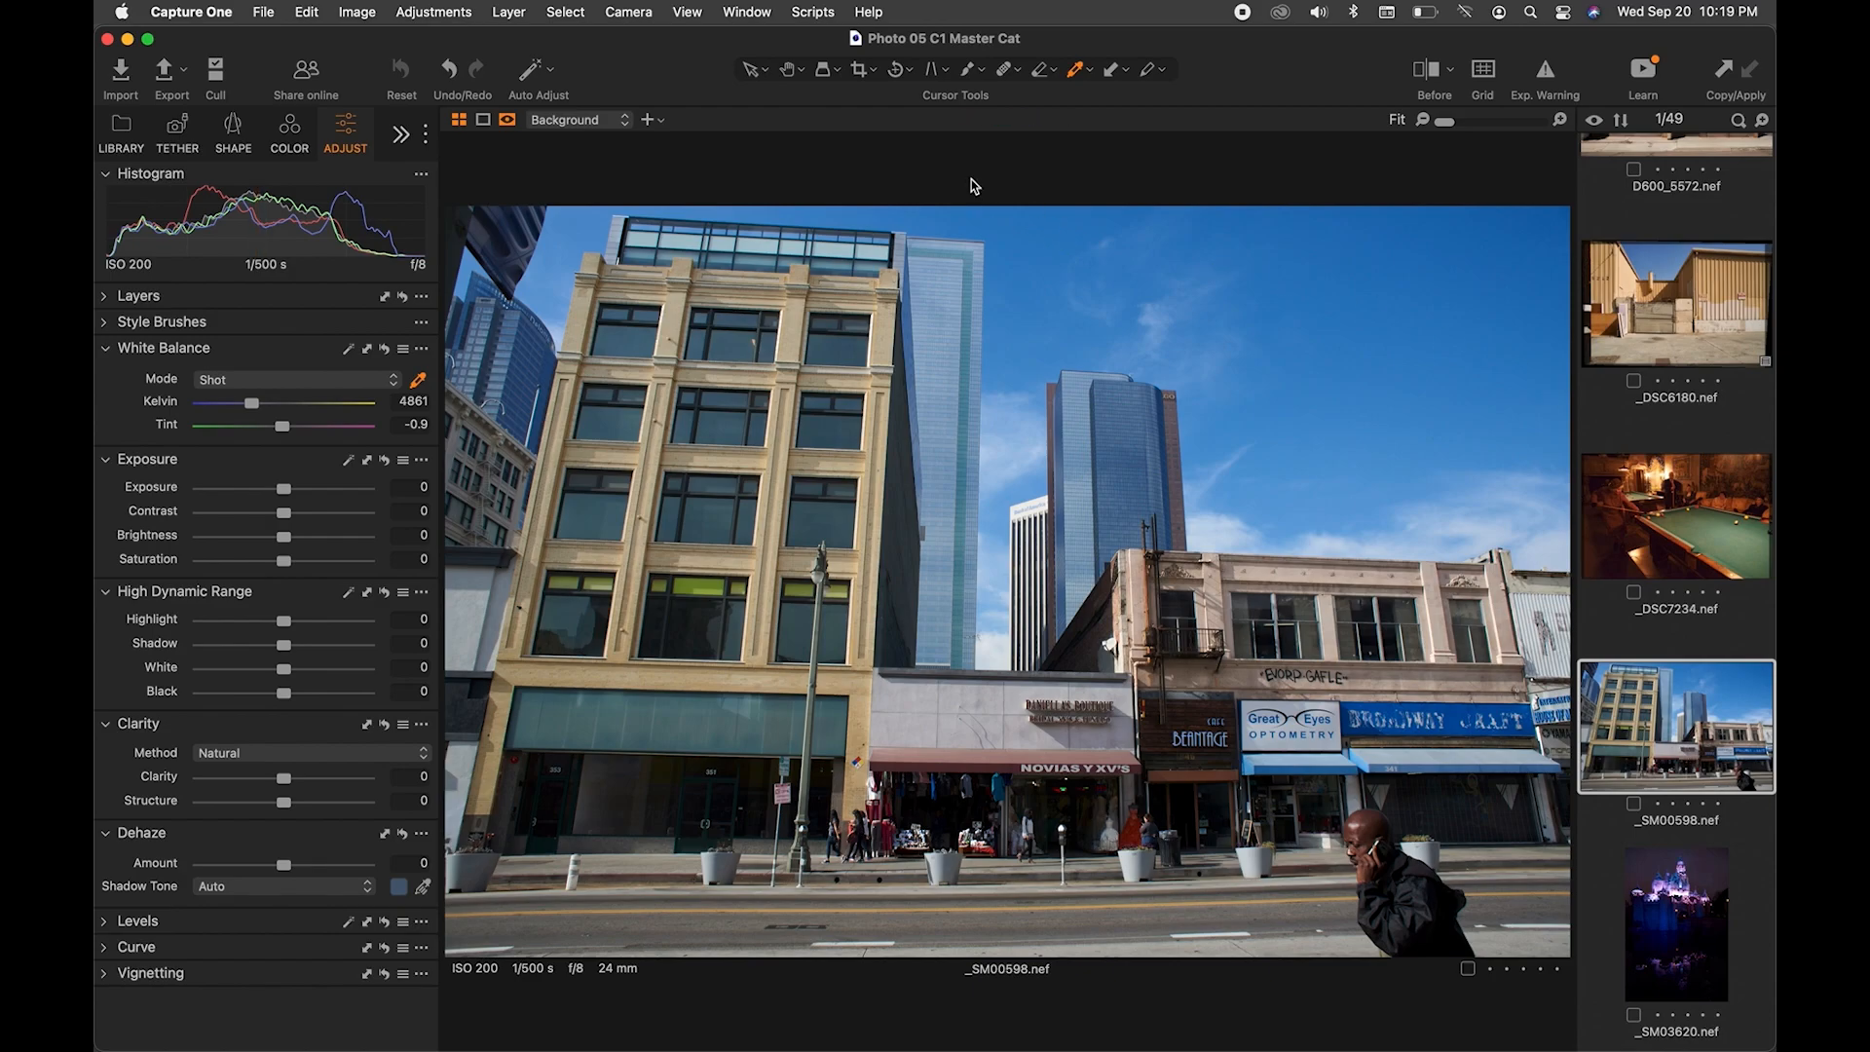
{"action": "left_click", "coordinate": [932, 71]}
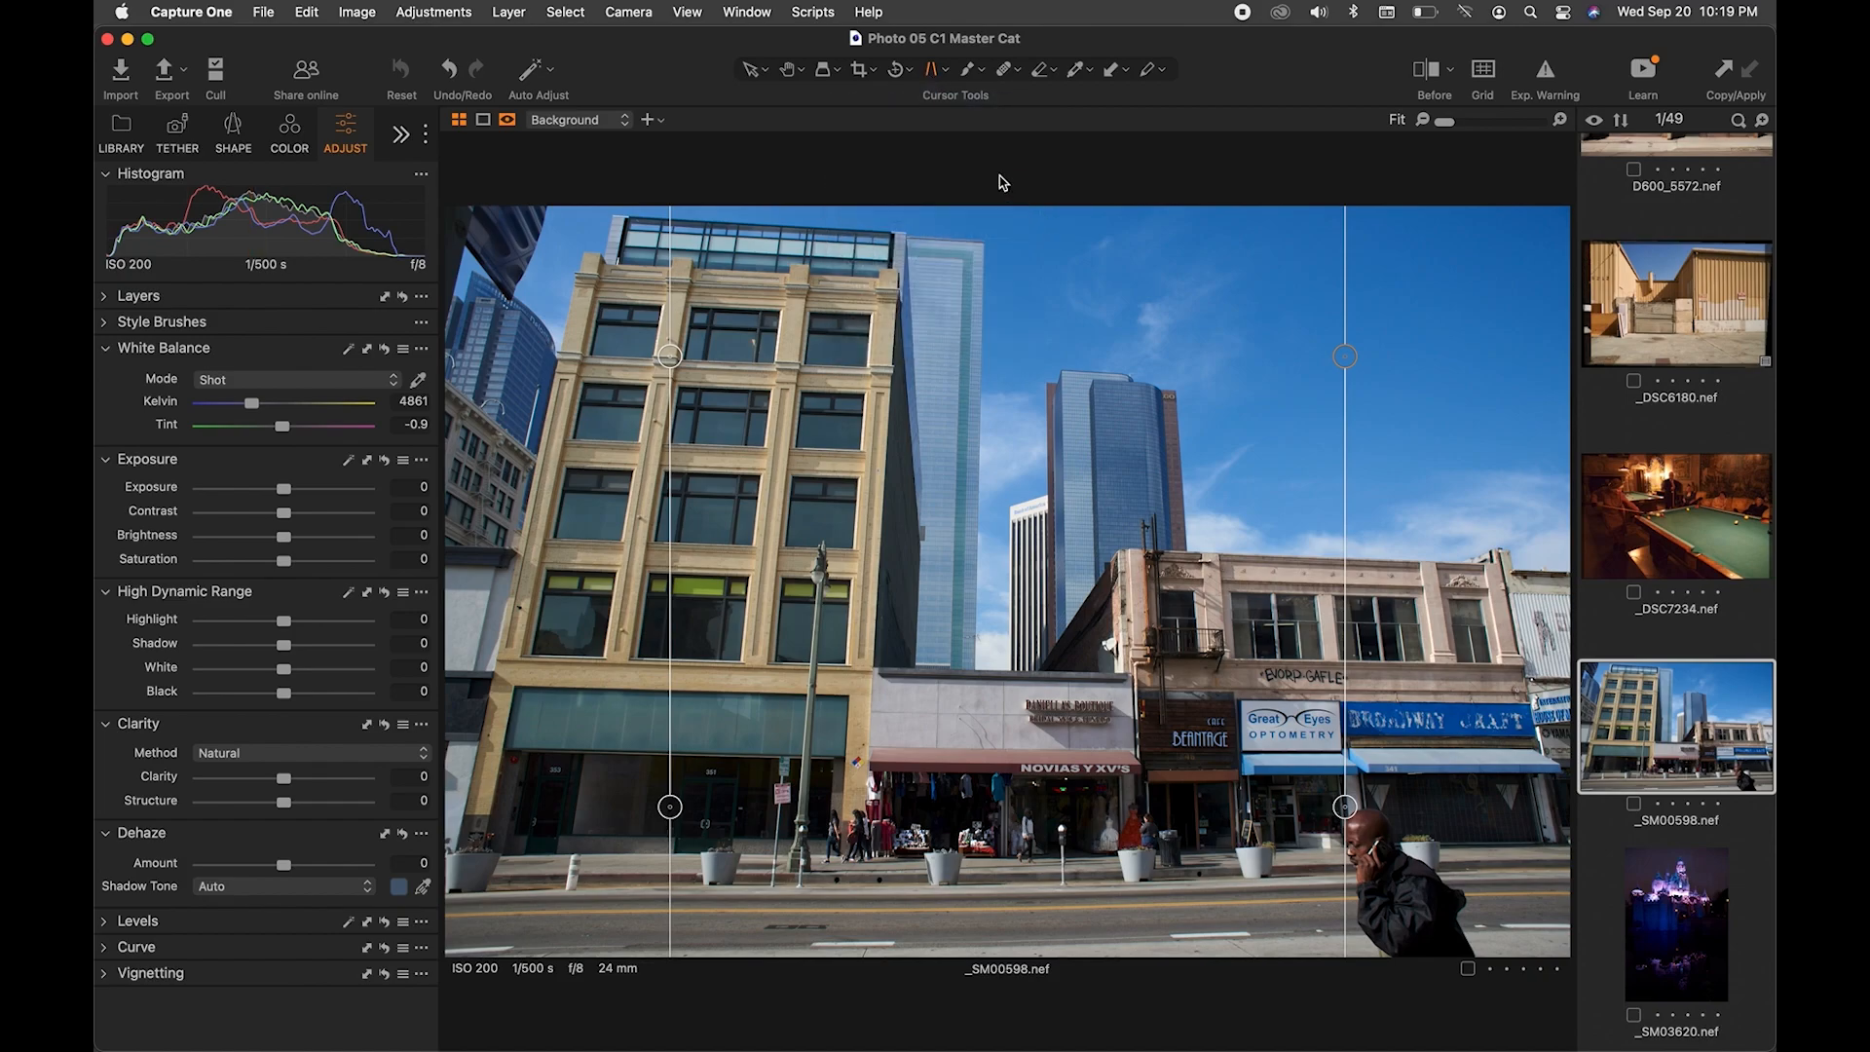
{"action": "mouse_move", "coordinate": [670, 807]}
{"action": "left_mouse_down"}
{"action": "mouse_move", "coordinate": [601, 645]}
{"action": "mouse_move", "coordinate": [623, 673]}
{"action": "left_mouse_up"}
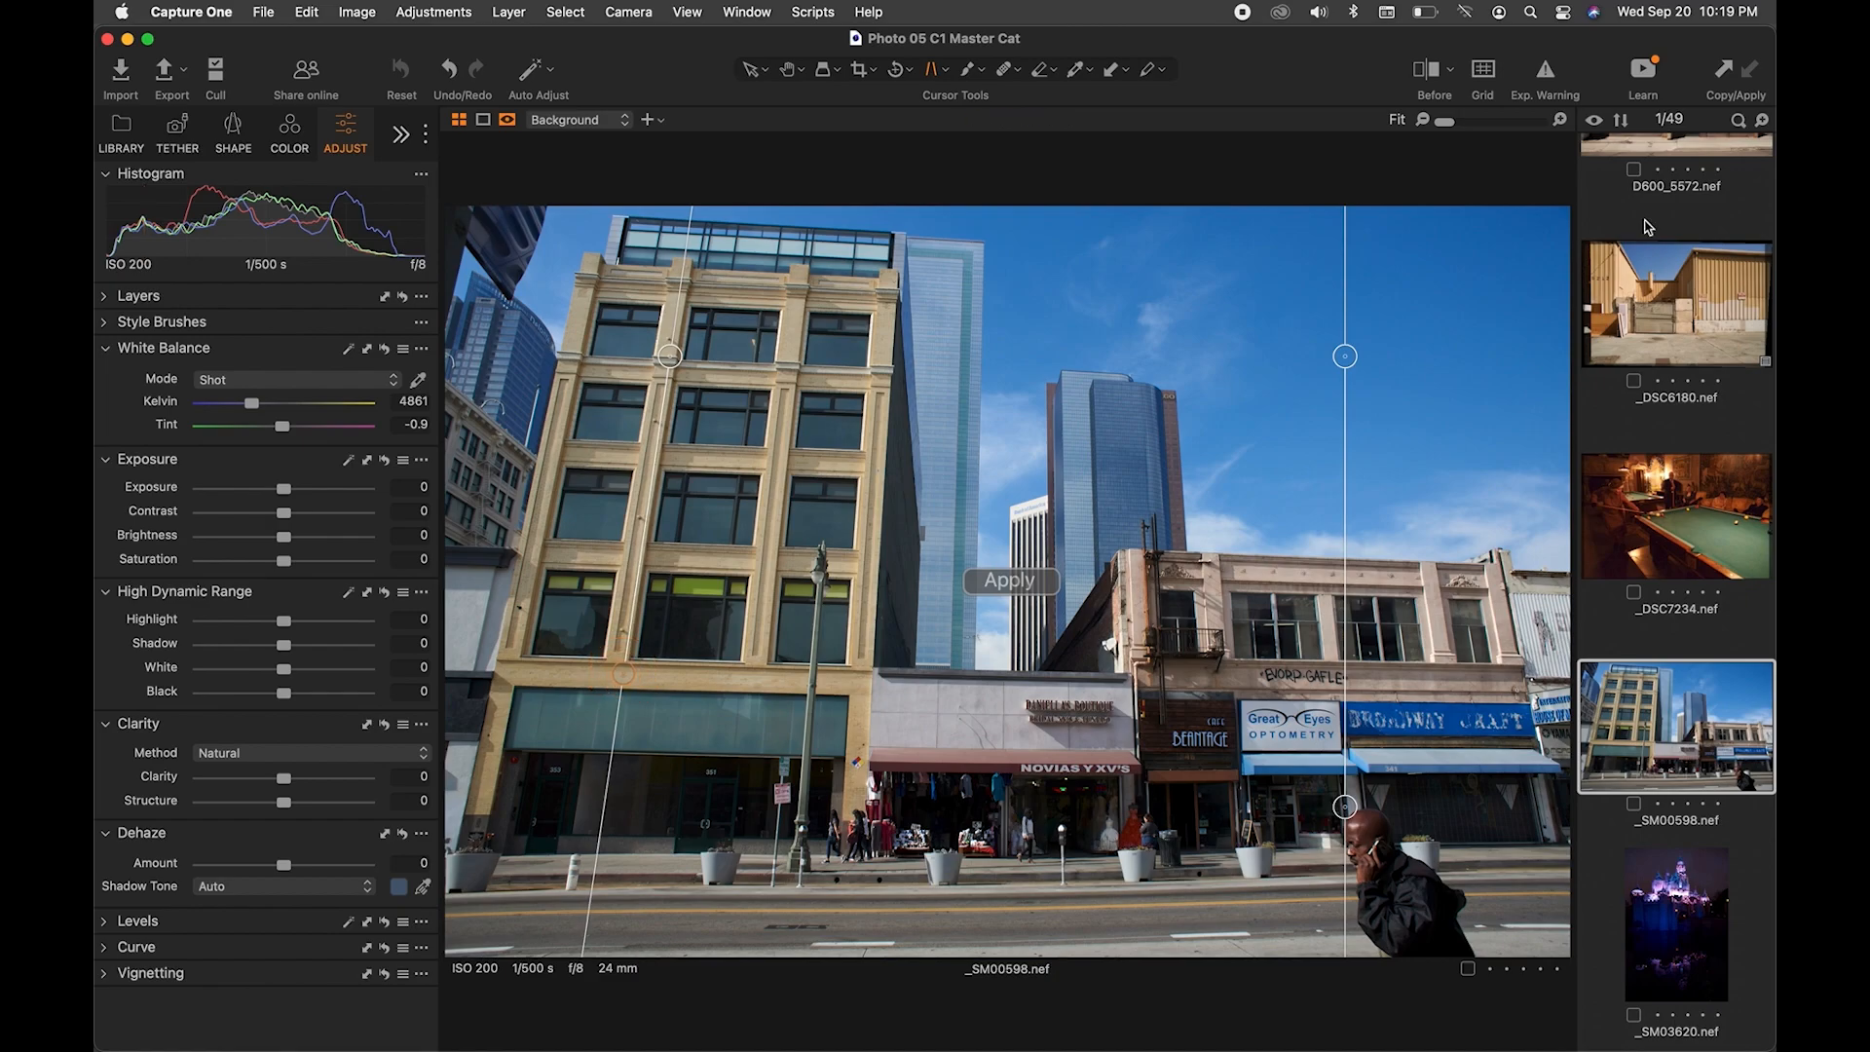
{"action": "left_click_drag", "start_coordinate": [1345, 356], "coordinate": [1461, 368]}
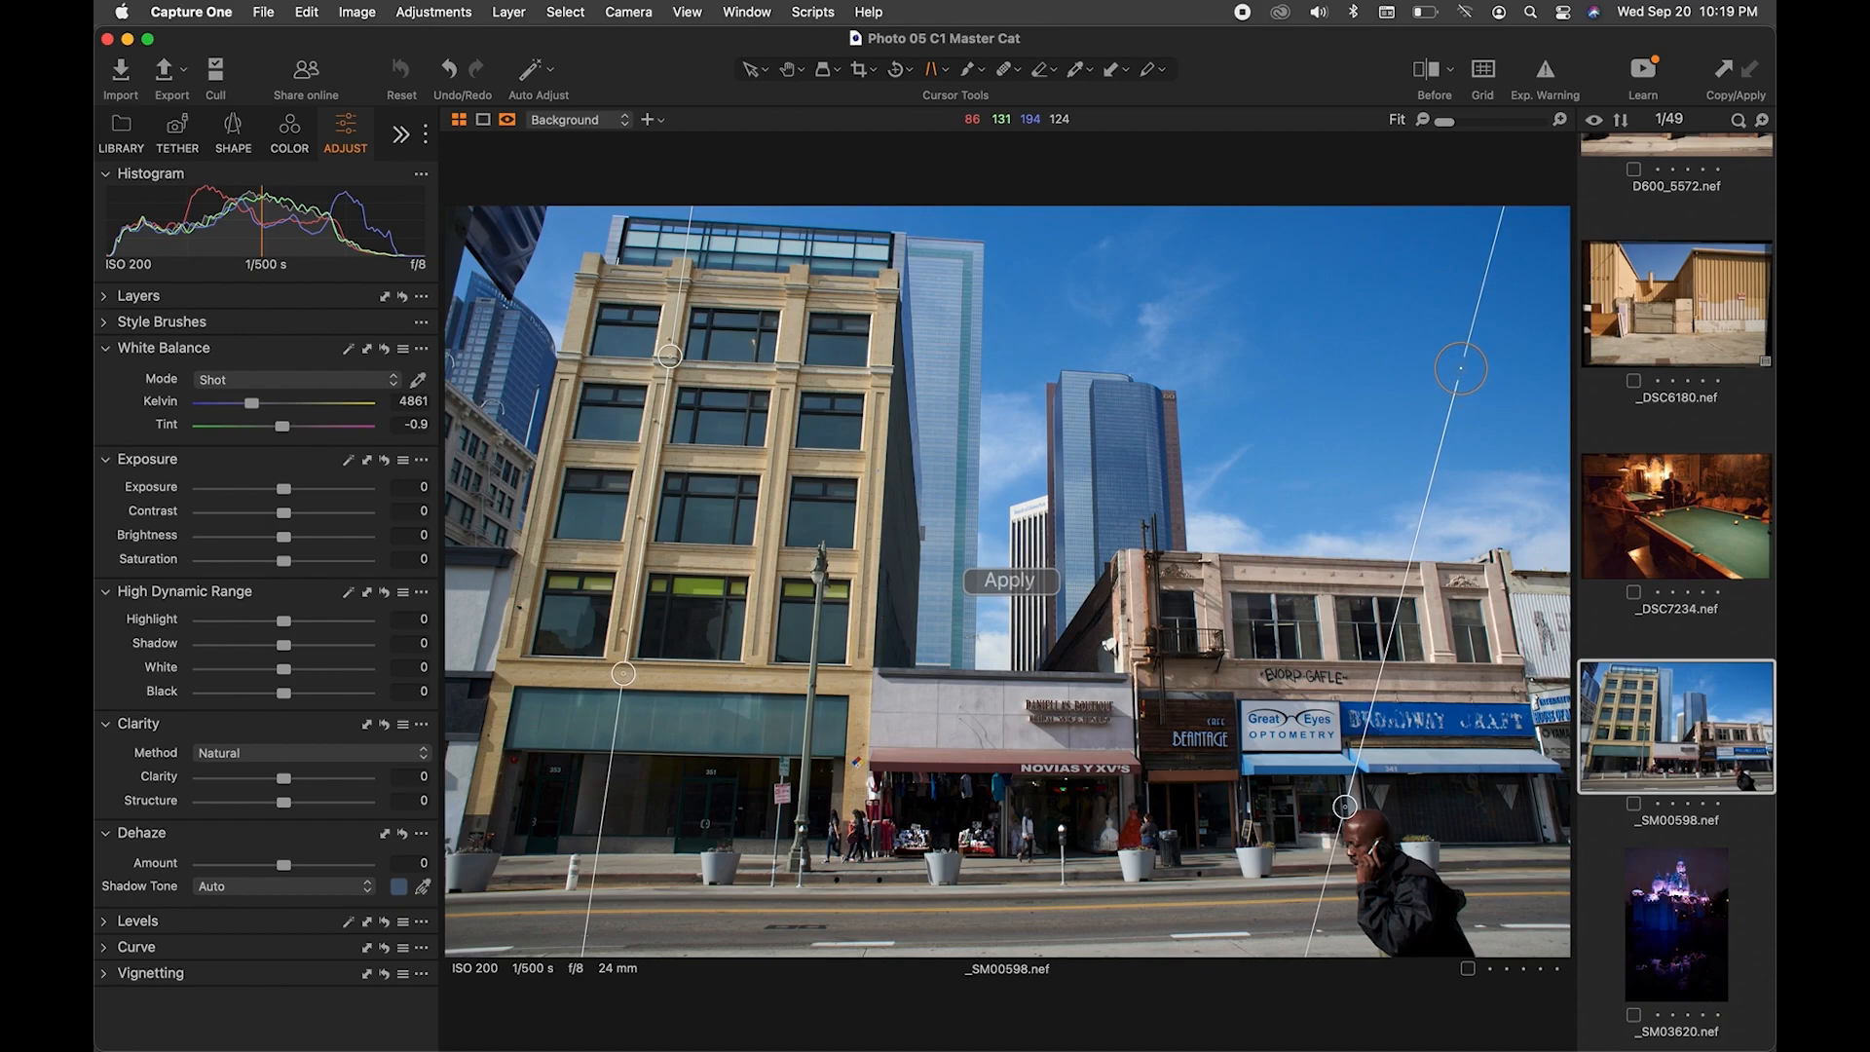
{"action": "left_click_drag", "start_coordinate": [1345, 809], "coordinate": [1539, 830]}
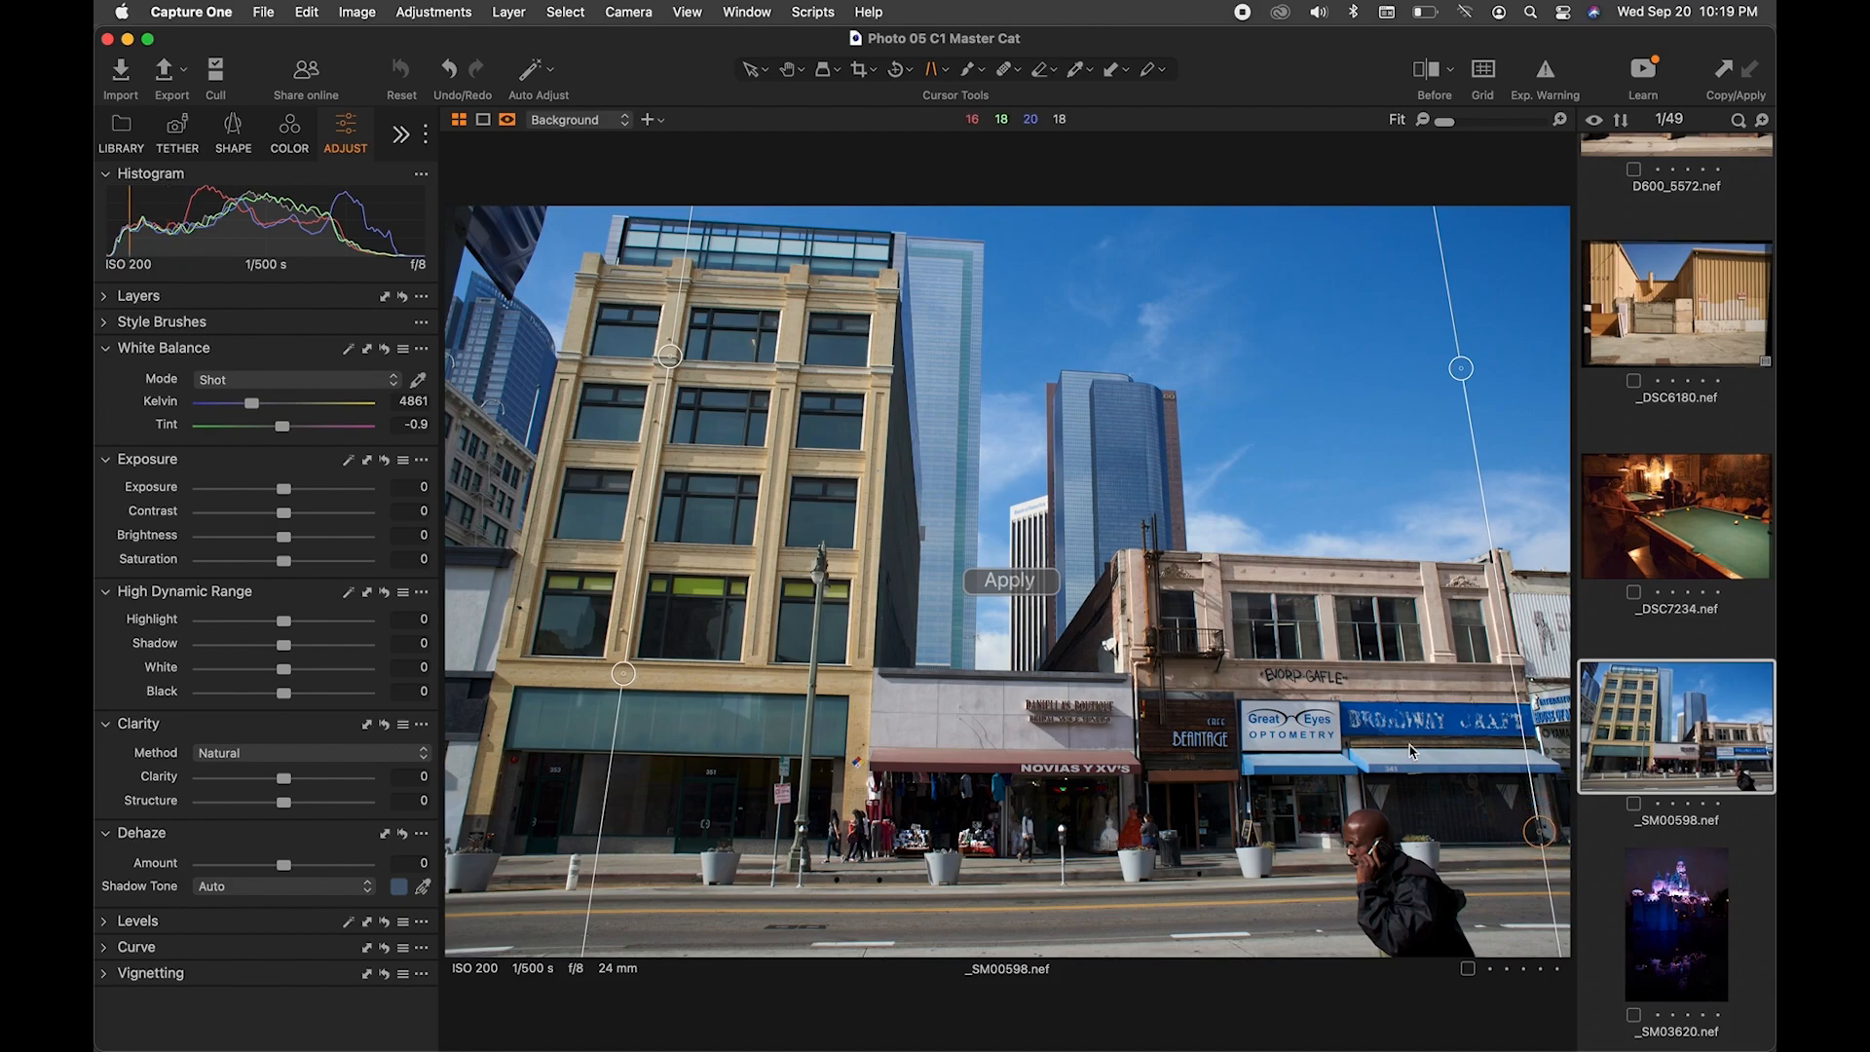
{"action": "left_click", "coordinate": [980, 582]}
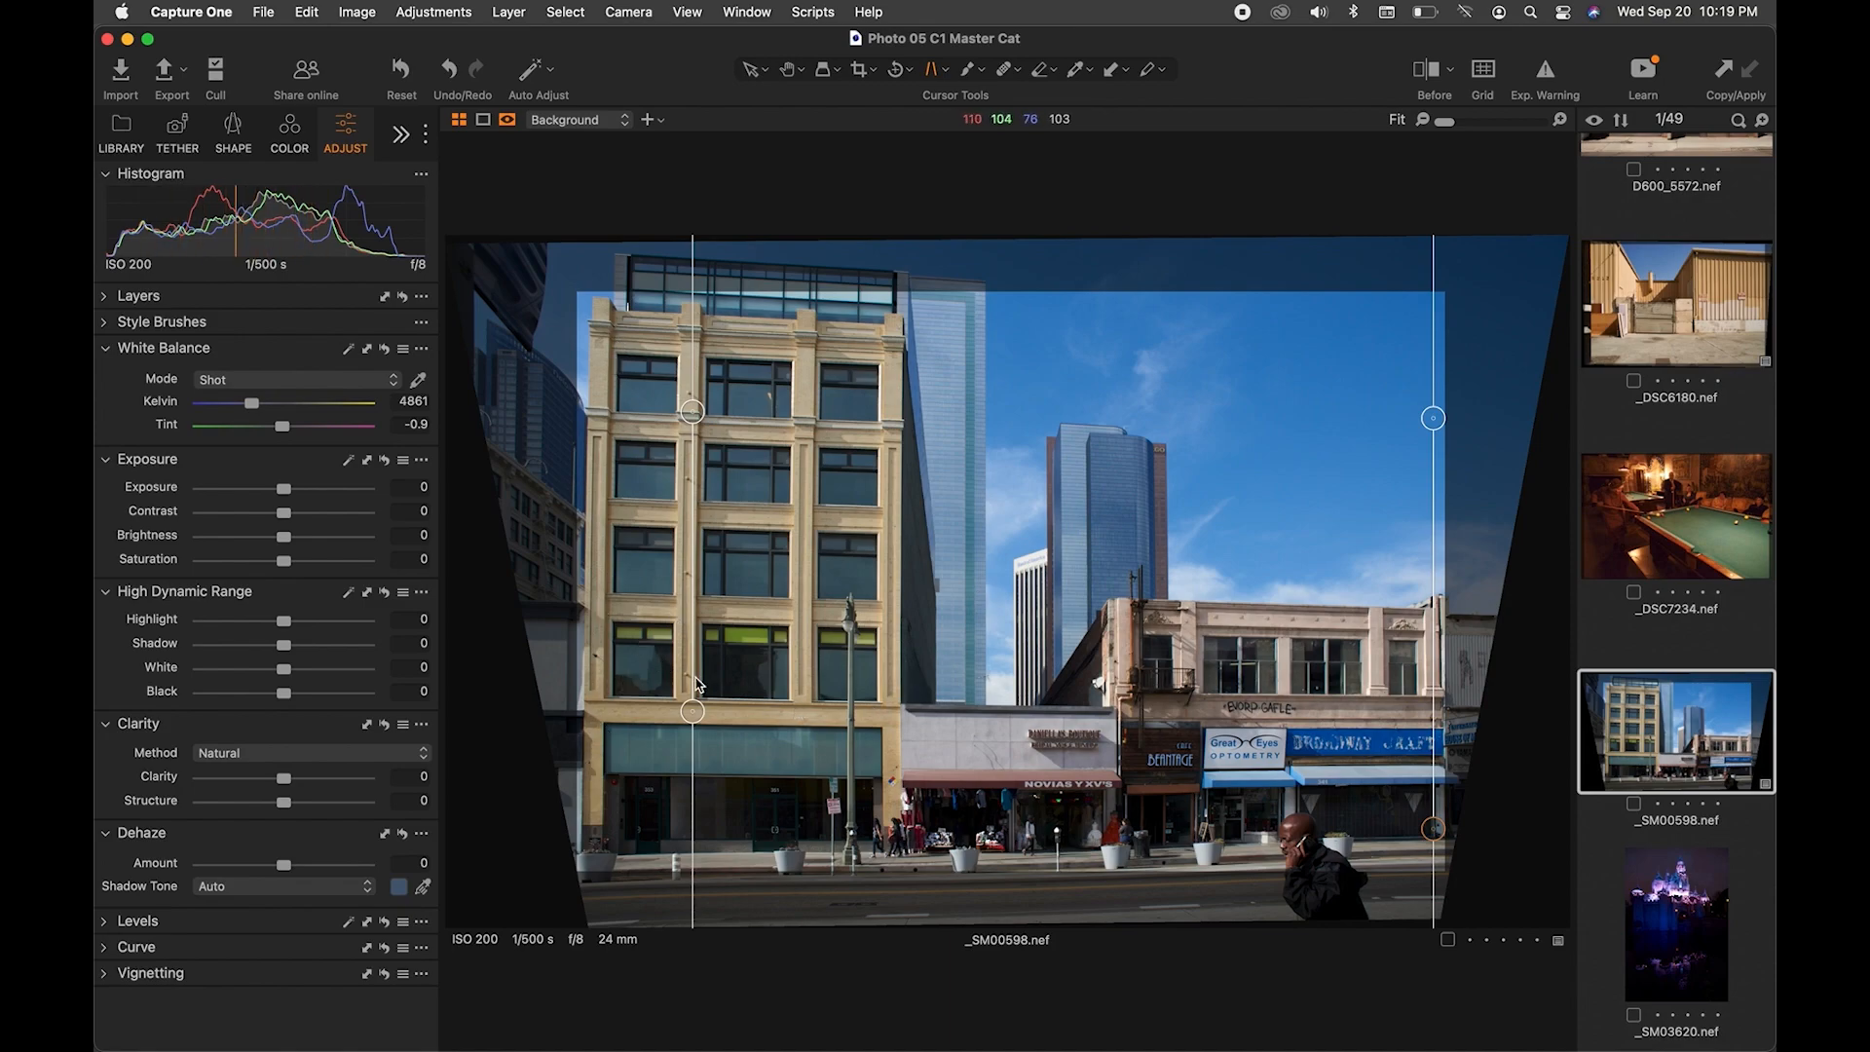
Nudge the lower end of the left keystone guide onto the beige building's column and reapply the correction
{"action": "left_click_drag", "start_coordinate": [692, 712], "coordinate": [687, 706]}
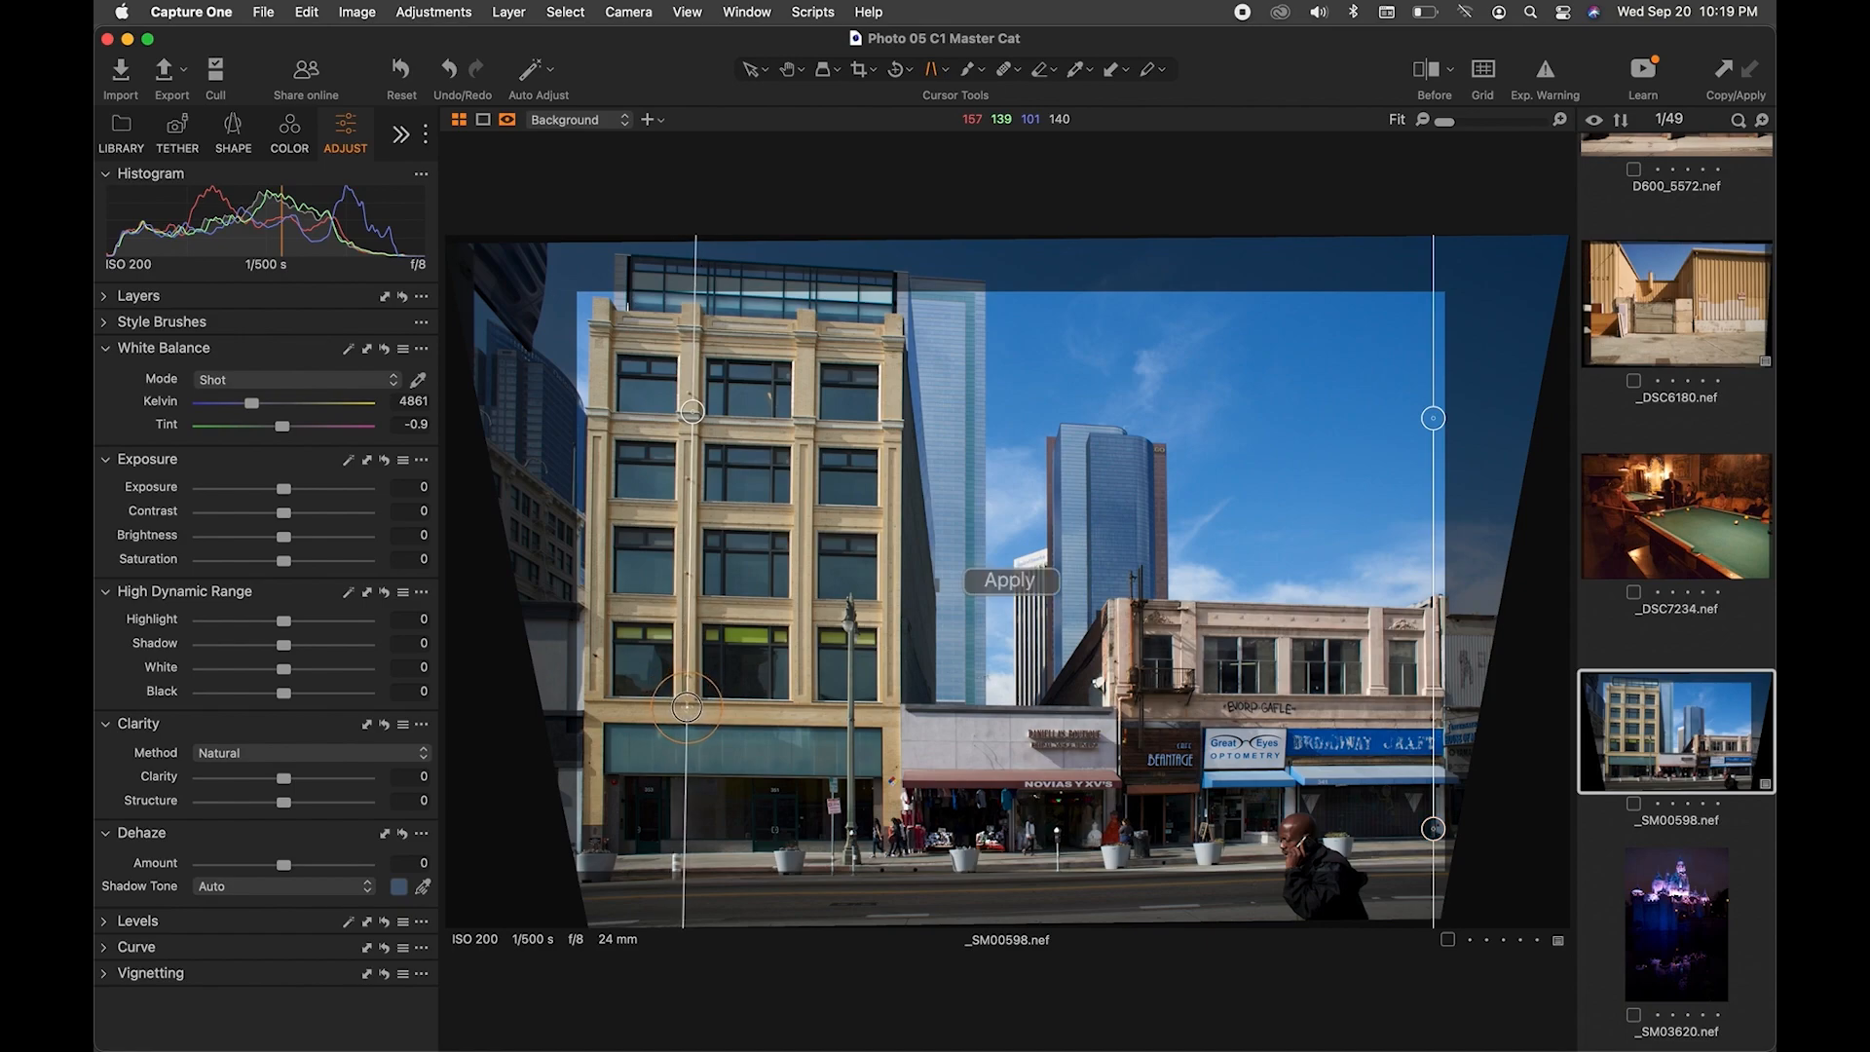
{"action": "left_click", "coordinate": [1033, 584]}
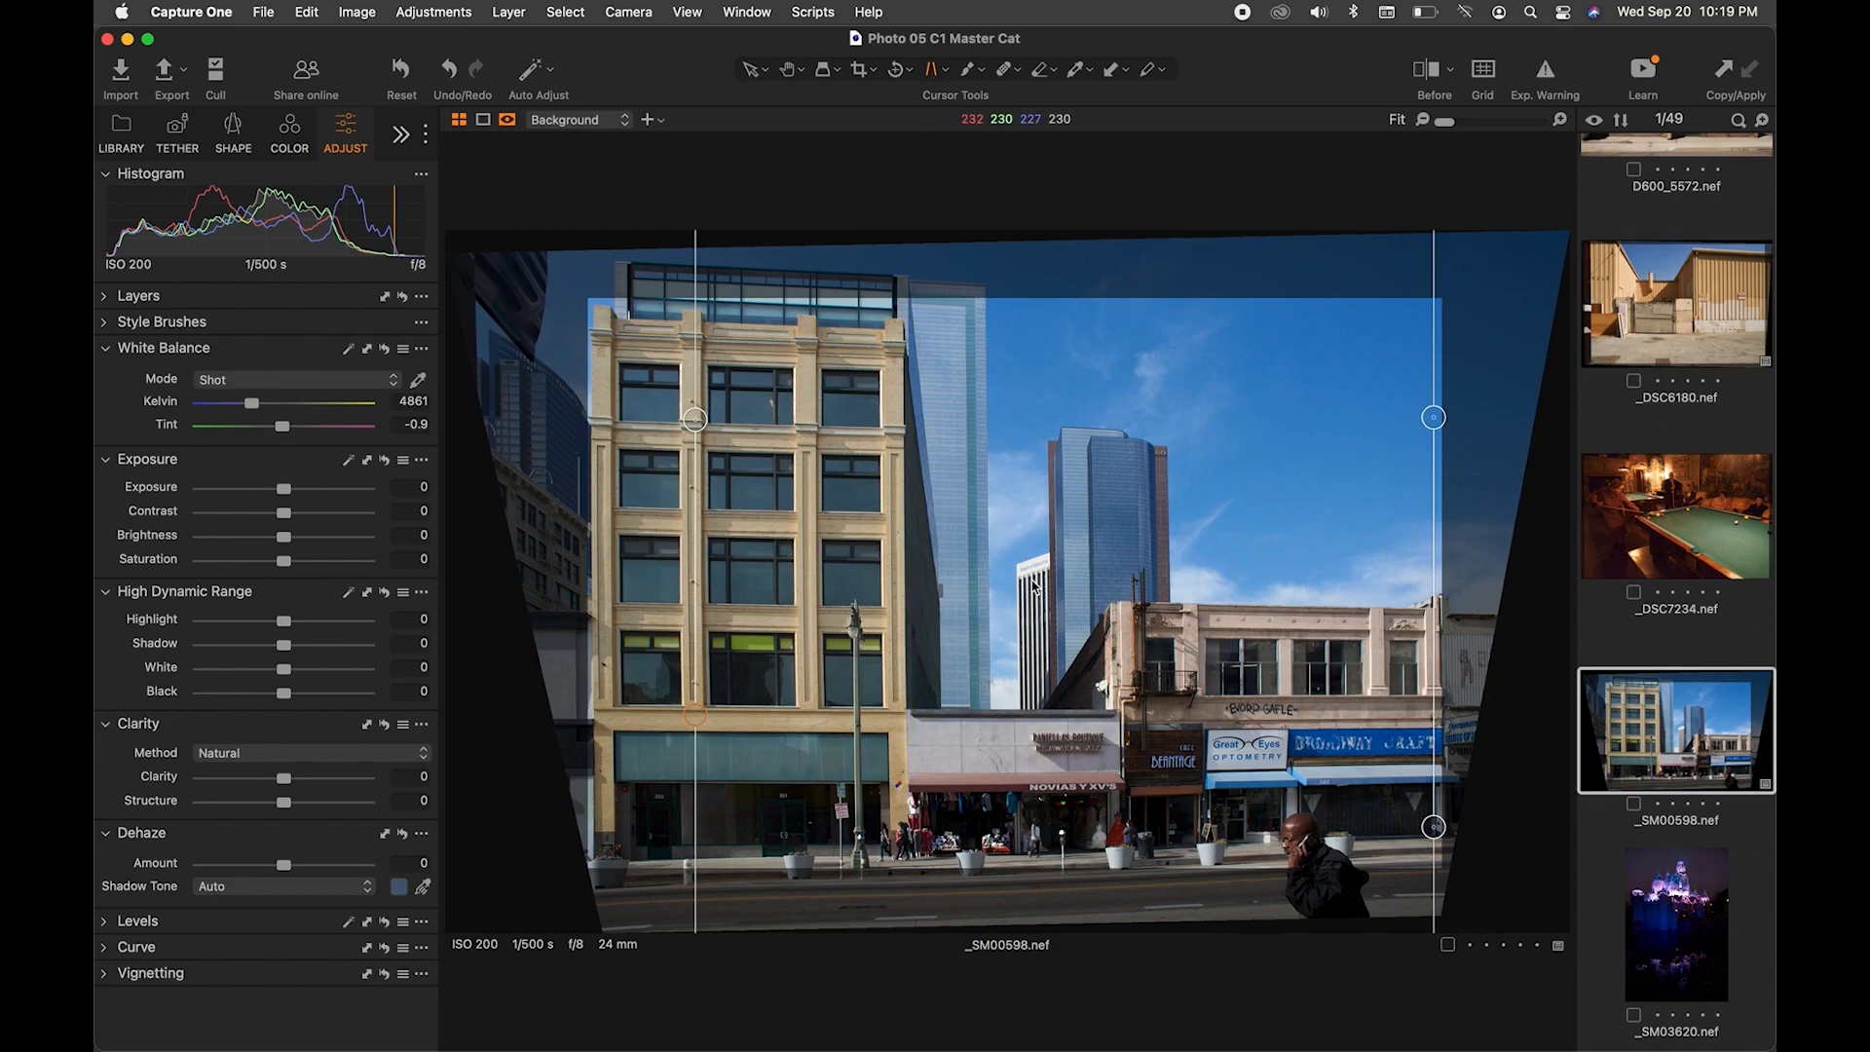
Set the crop ratio to Unconstrained, extend the crop's top edge upward to about 5.00 x 3.59 in, and finish cropping
{"action": "left_click", "coordinate": [861, 70]}
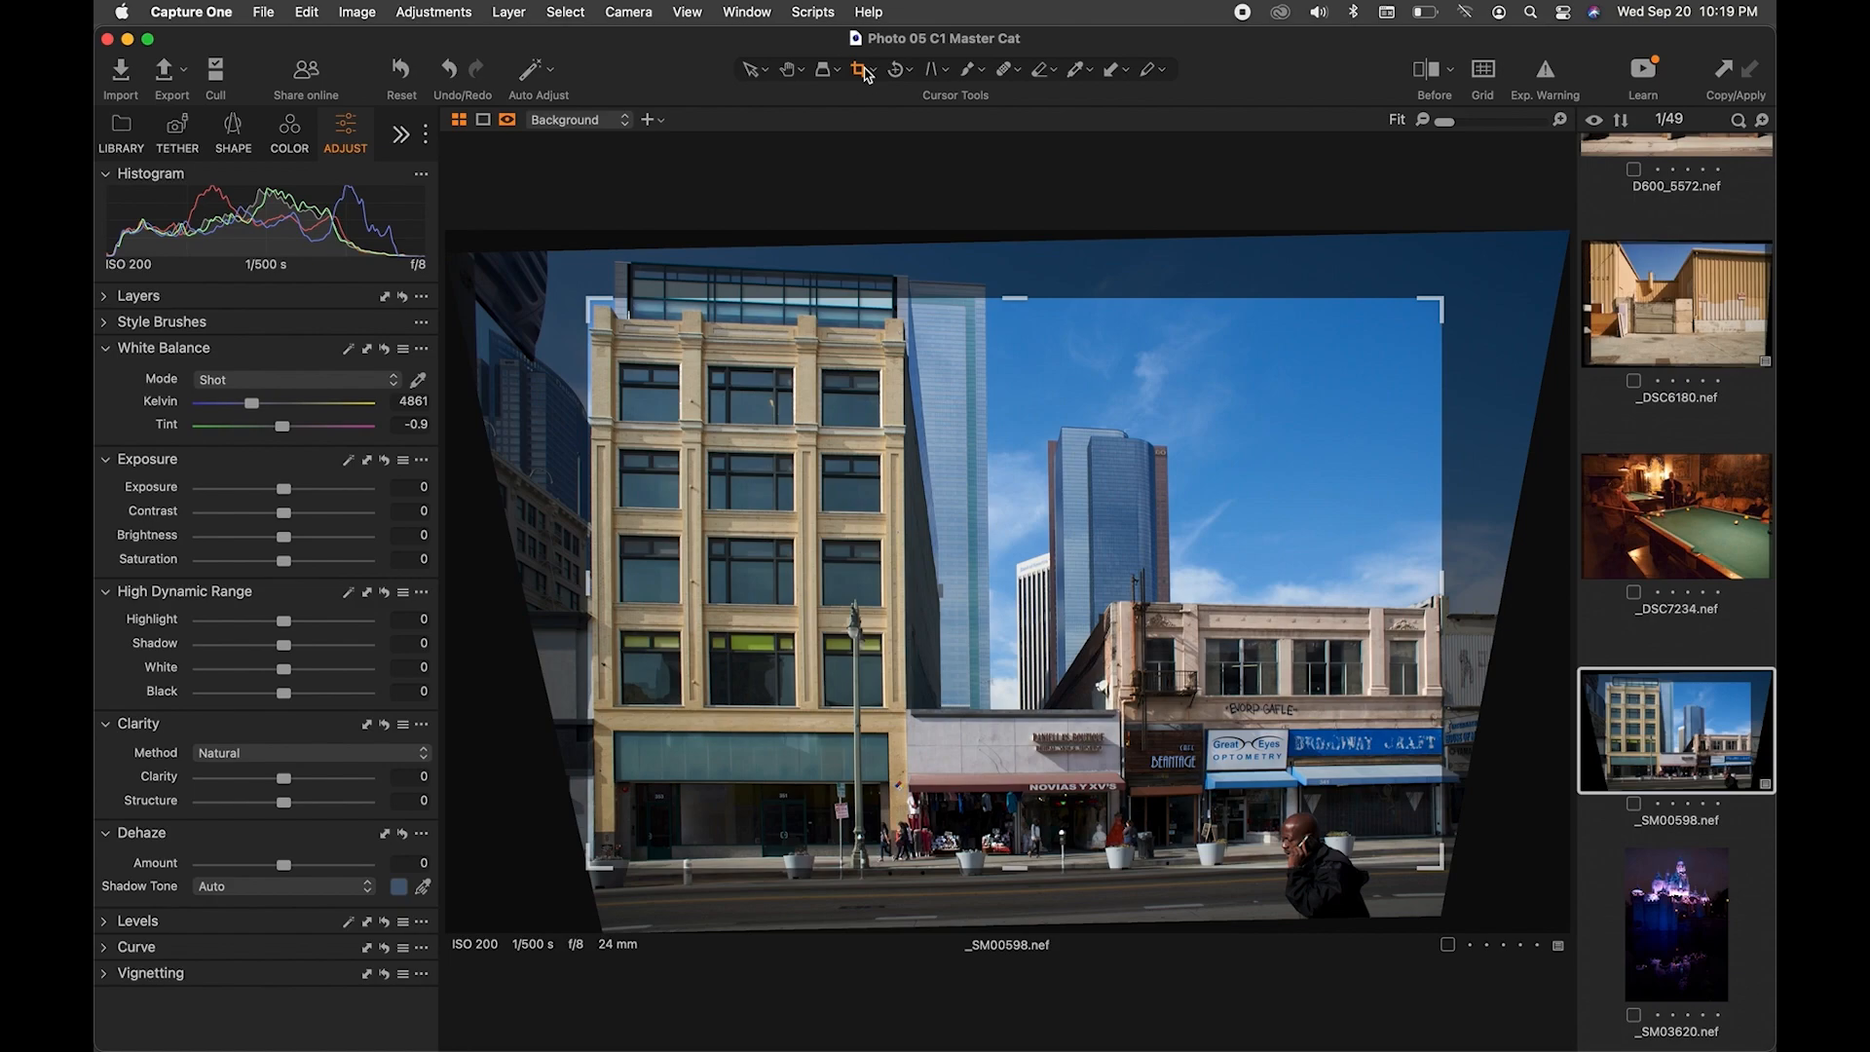
{"action": "right_click", "coordinate": [931, 316]}
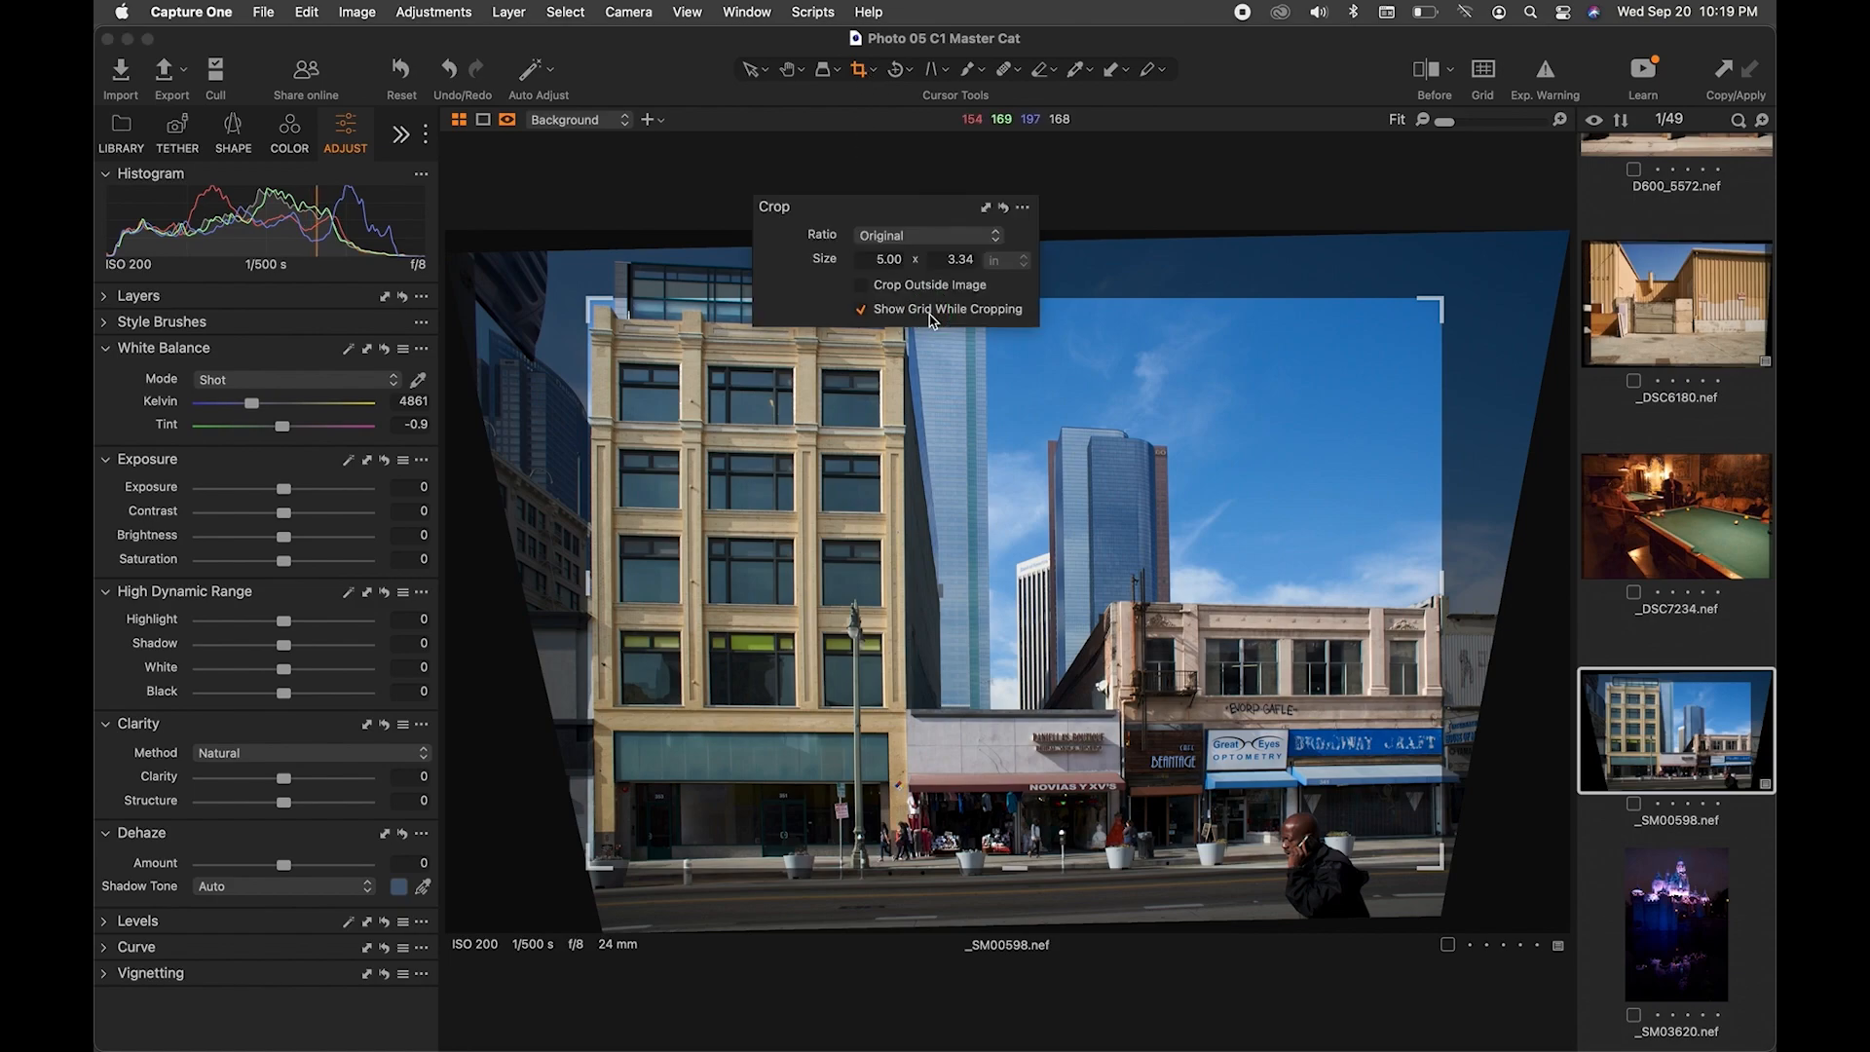
{"action": "left_click", "coordinate": [931, 237]}
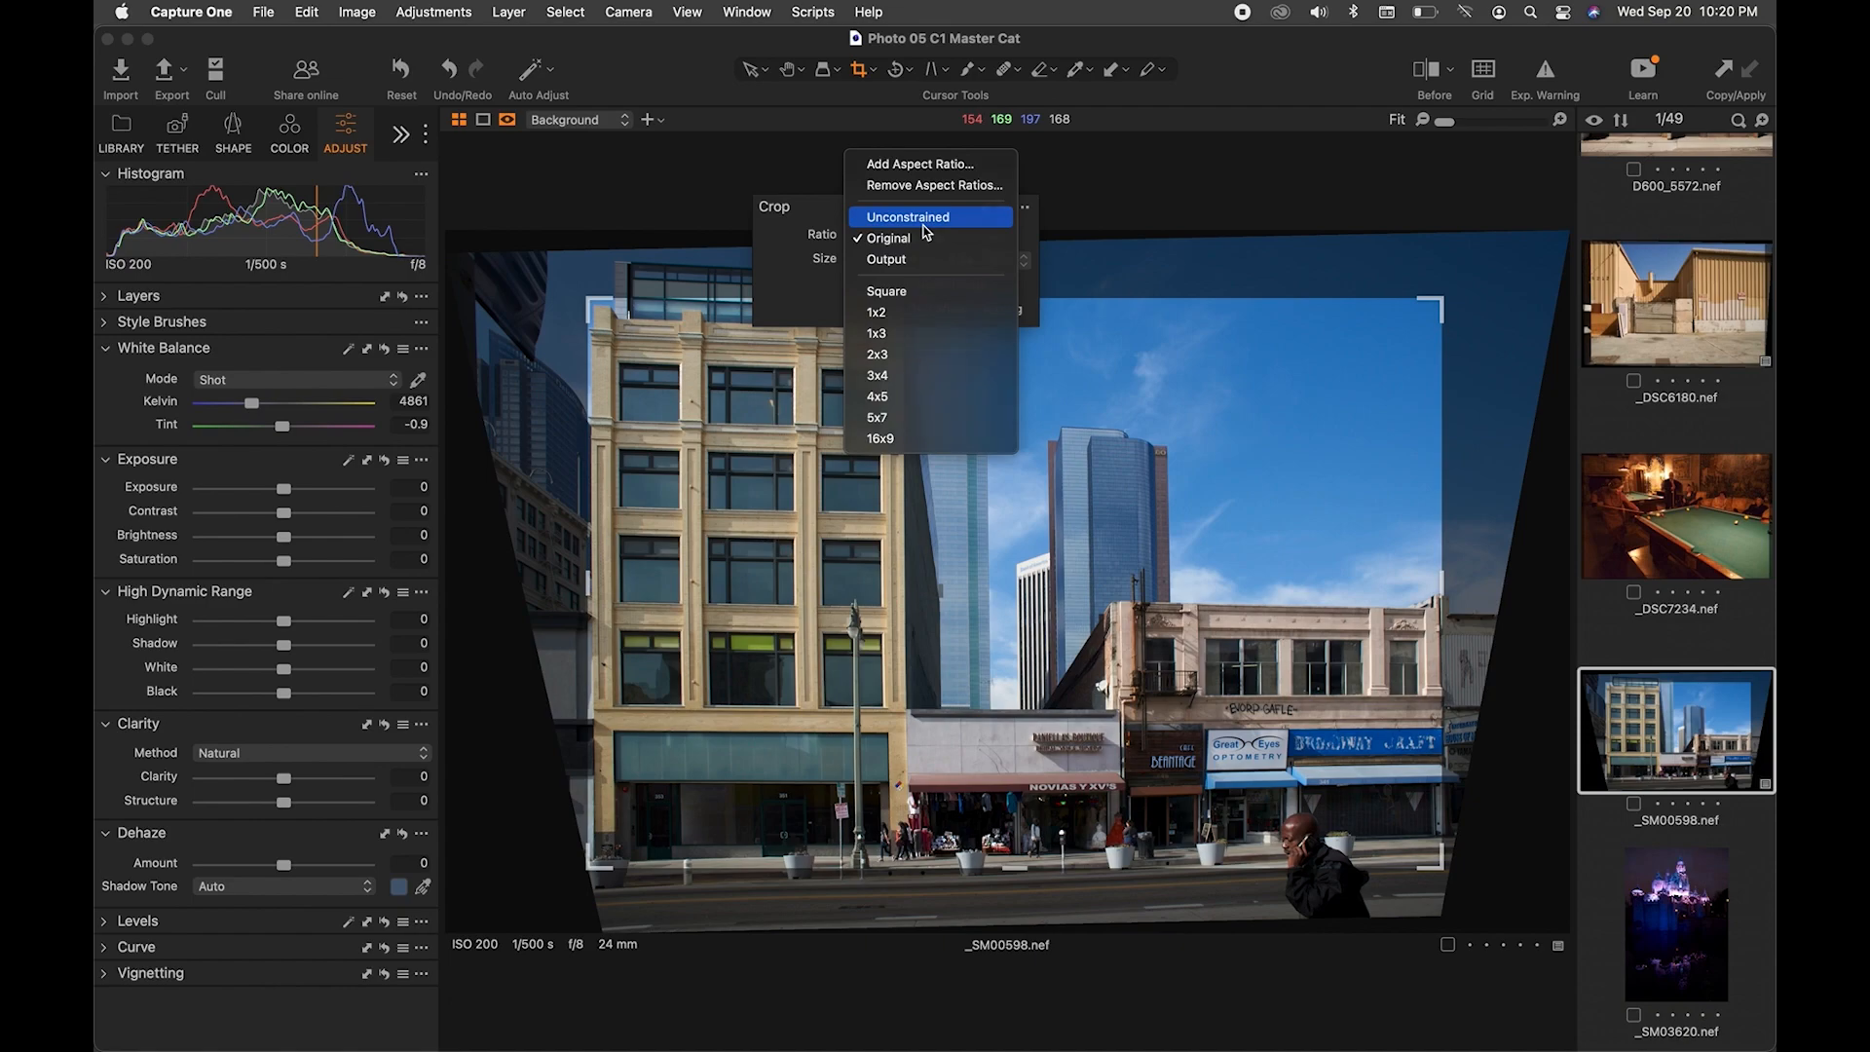
{"action": "left_click", "coordinate": [923, 218]}
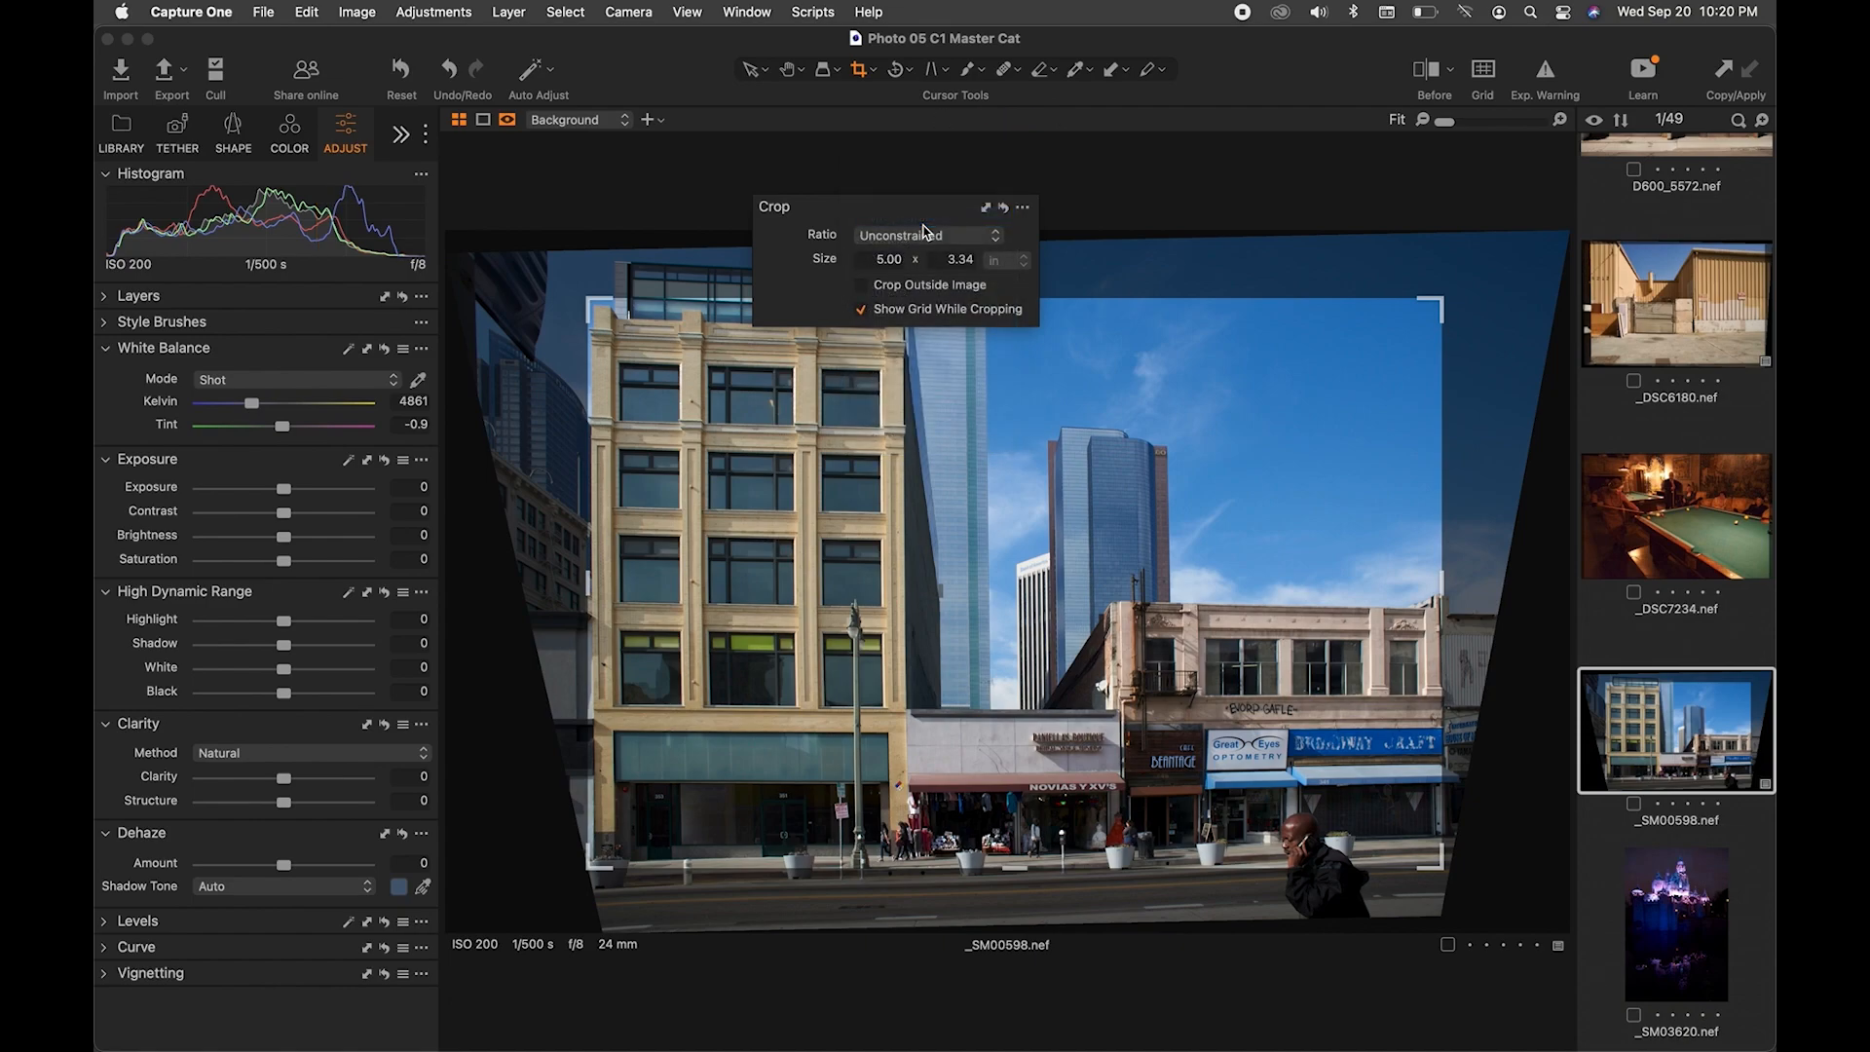
{"action": "left_click_drag", "start_coordinate": [1022, 299], "coordinate": [1013, 256]}
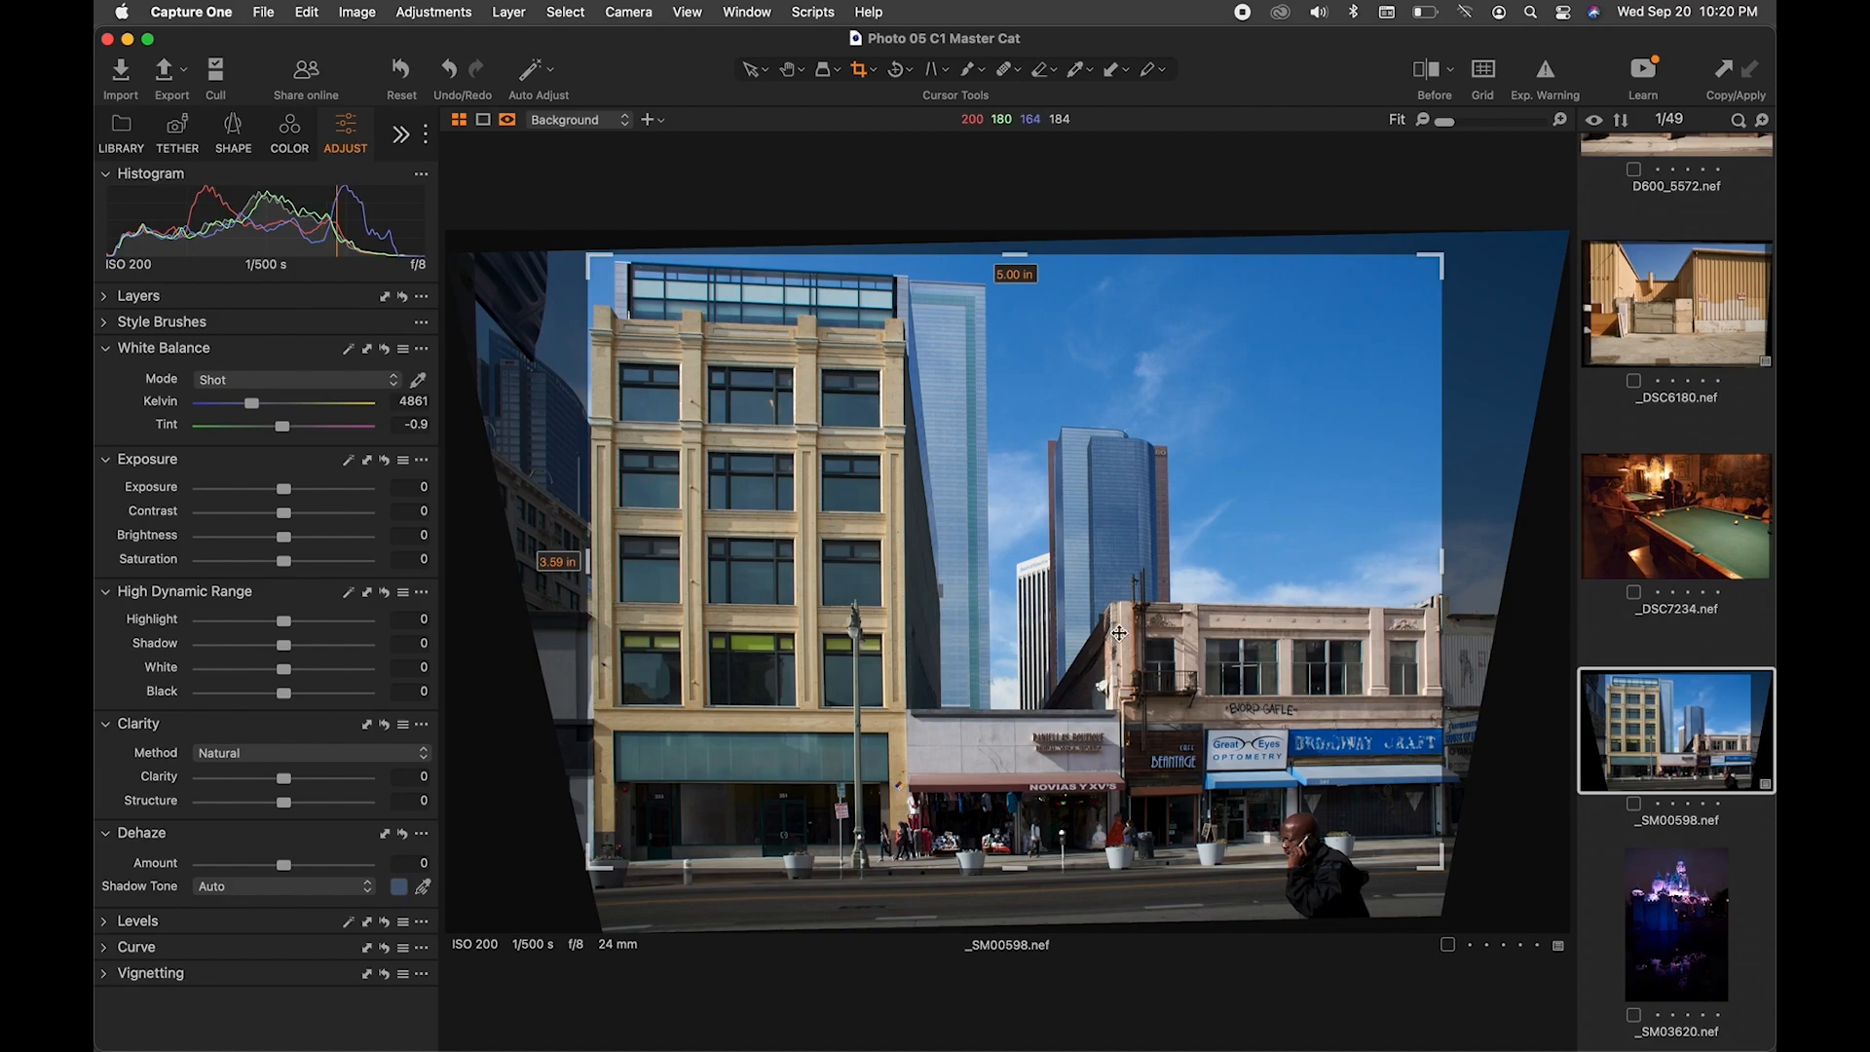
{"action": "key", "text": "h"}
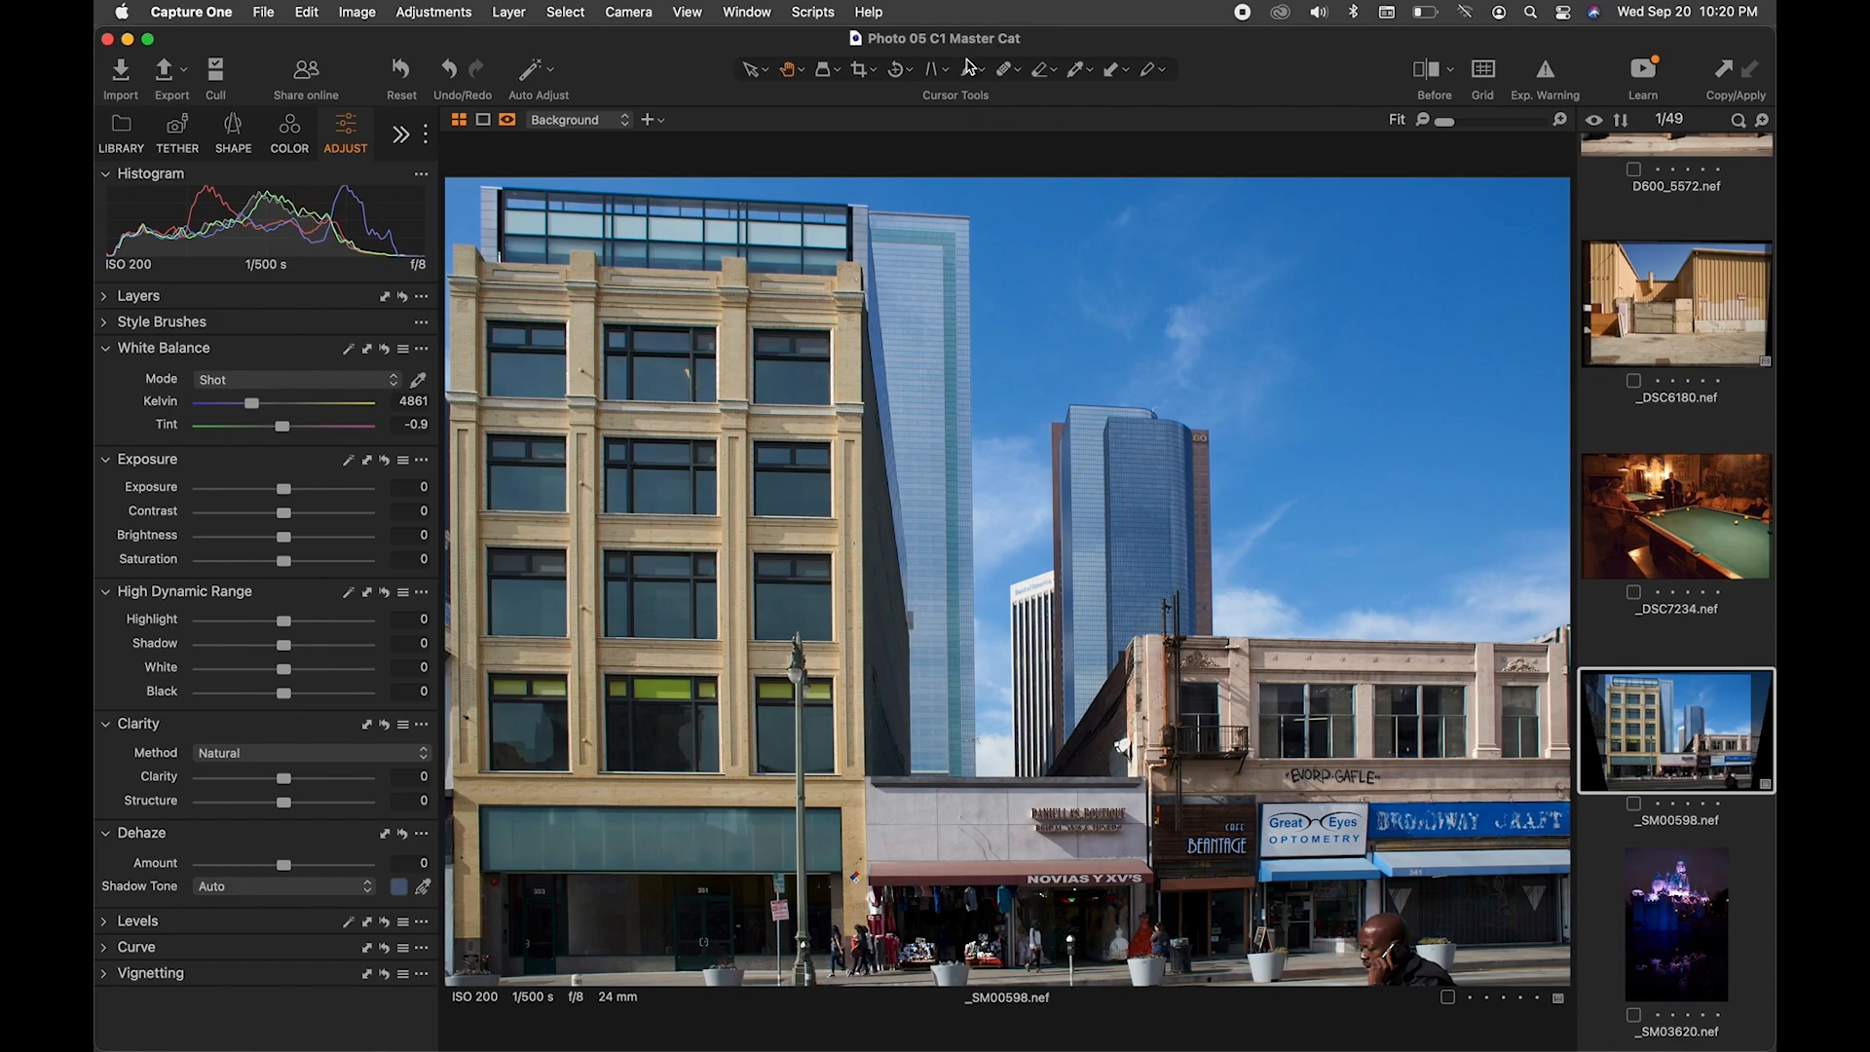
Recrop the photo to about 5.00 x 3.57 in, lowering the top edge, trimming the sides inward, extending the bottom edge, and finish cropping
{"action": "left_click", "coordinate": [861, 70]}
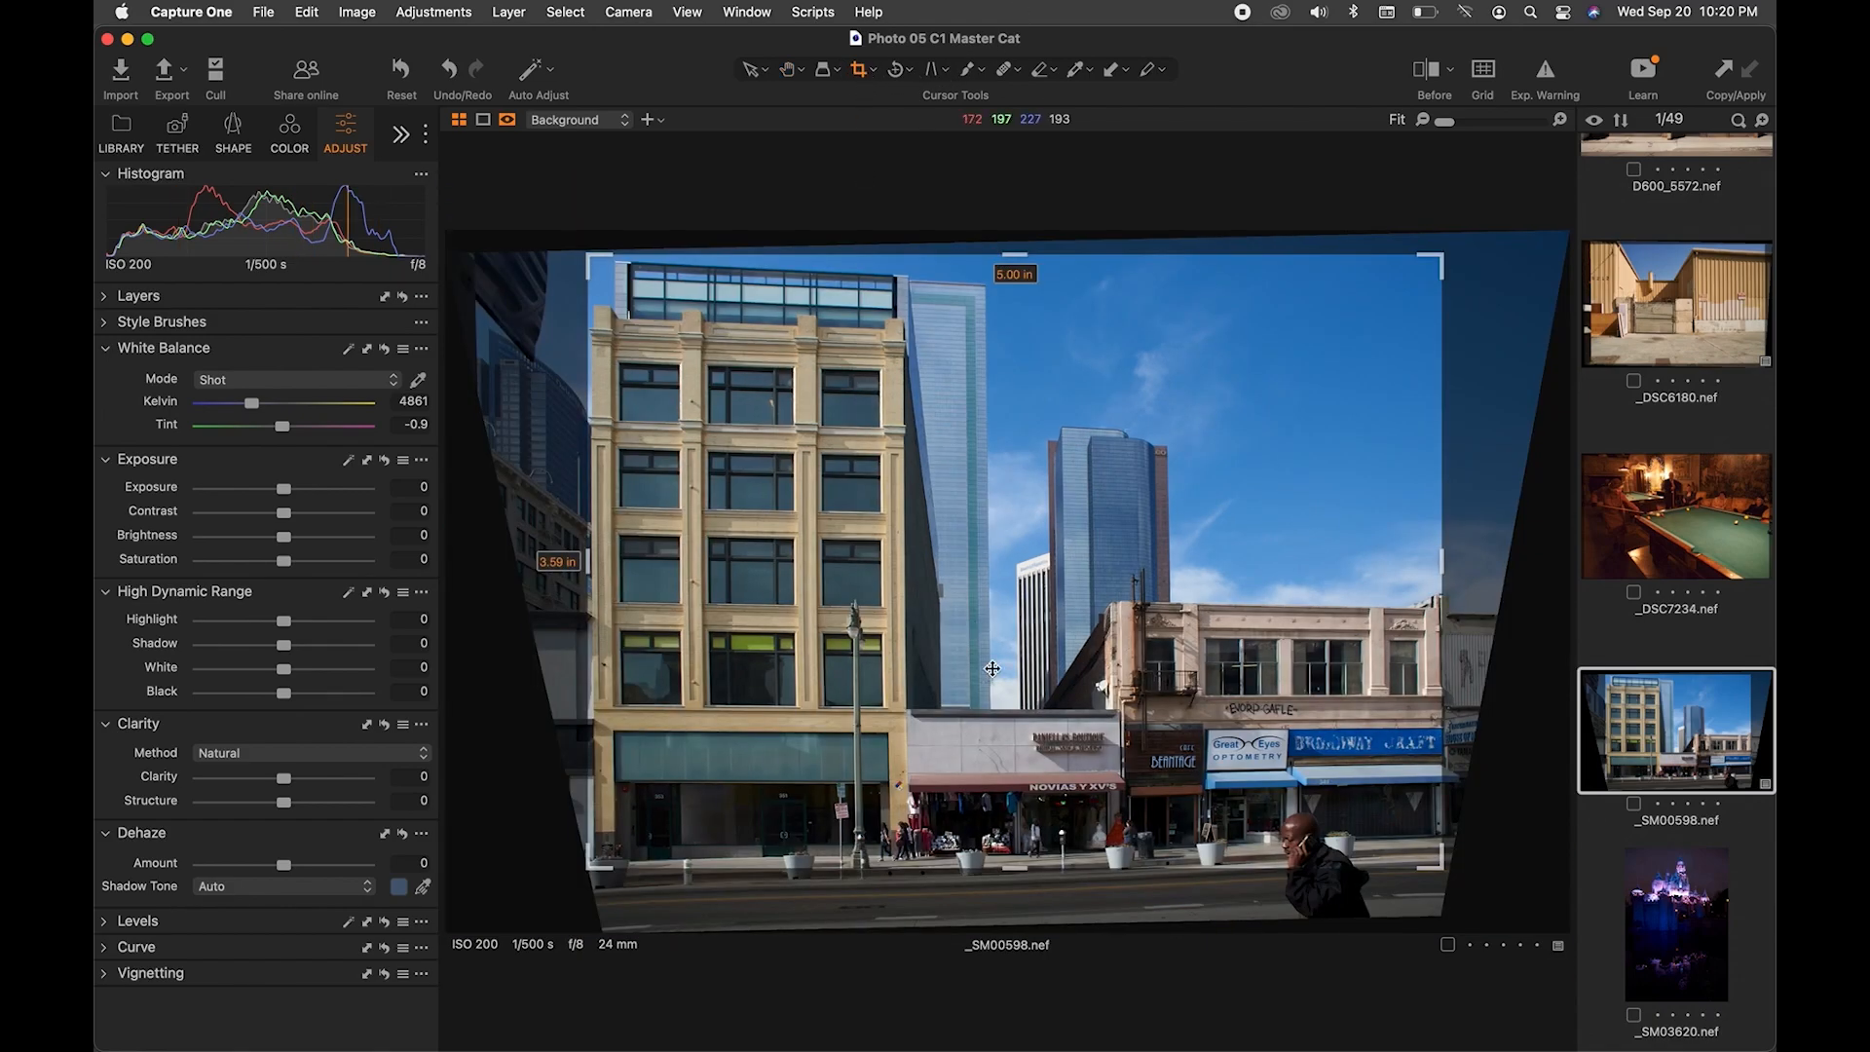
{"action": "mouse_move", "coordinate": [1045, 921]}
{"action": "left_mouse_down"}
{"action": "mouse_move", "coordinate": [1052, 897]}
{"action": "mouse_move", "coordinate": [1043, 948]}
{"action": "mouse_move", "coordinate": [1064, 947]}
{"action": "left_mouse_up"}
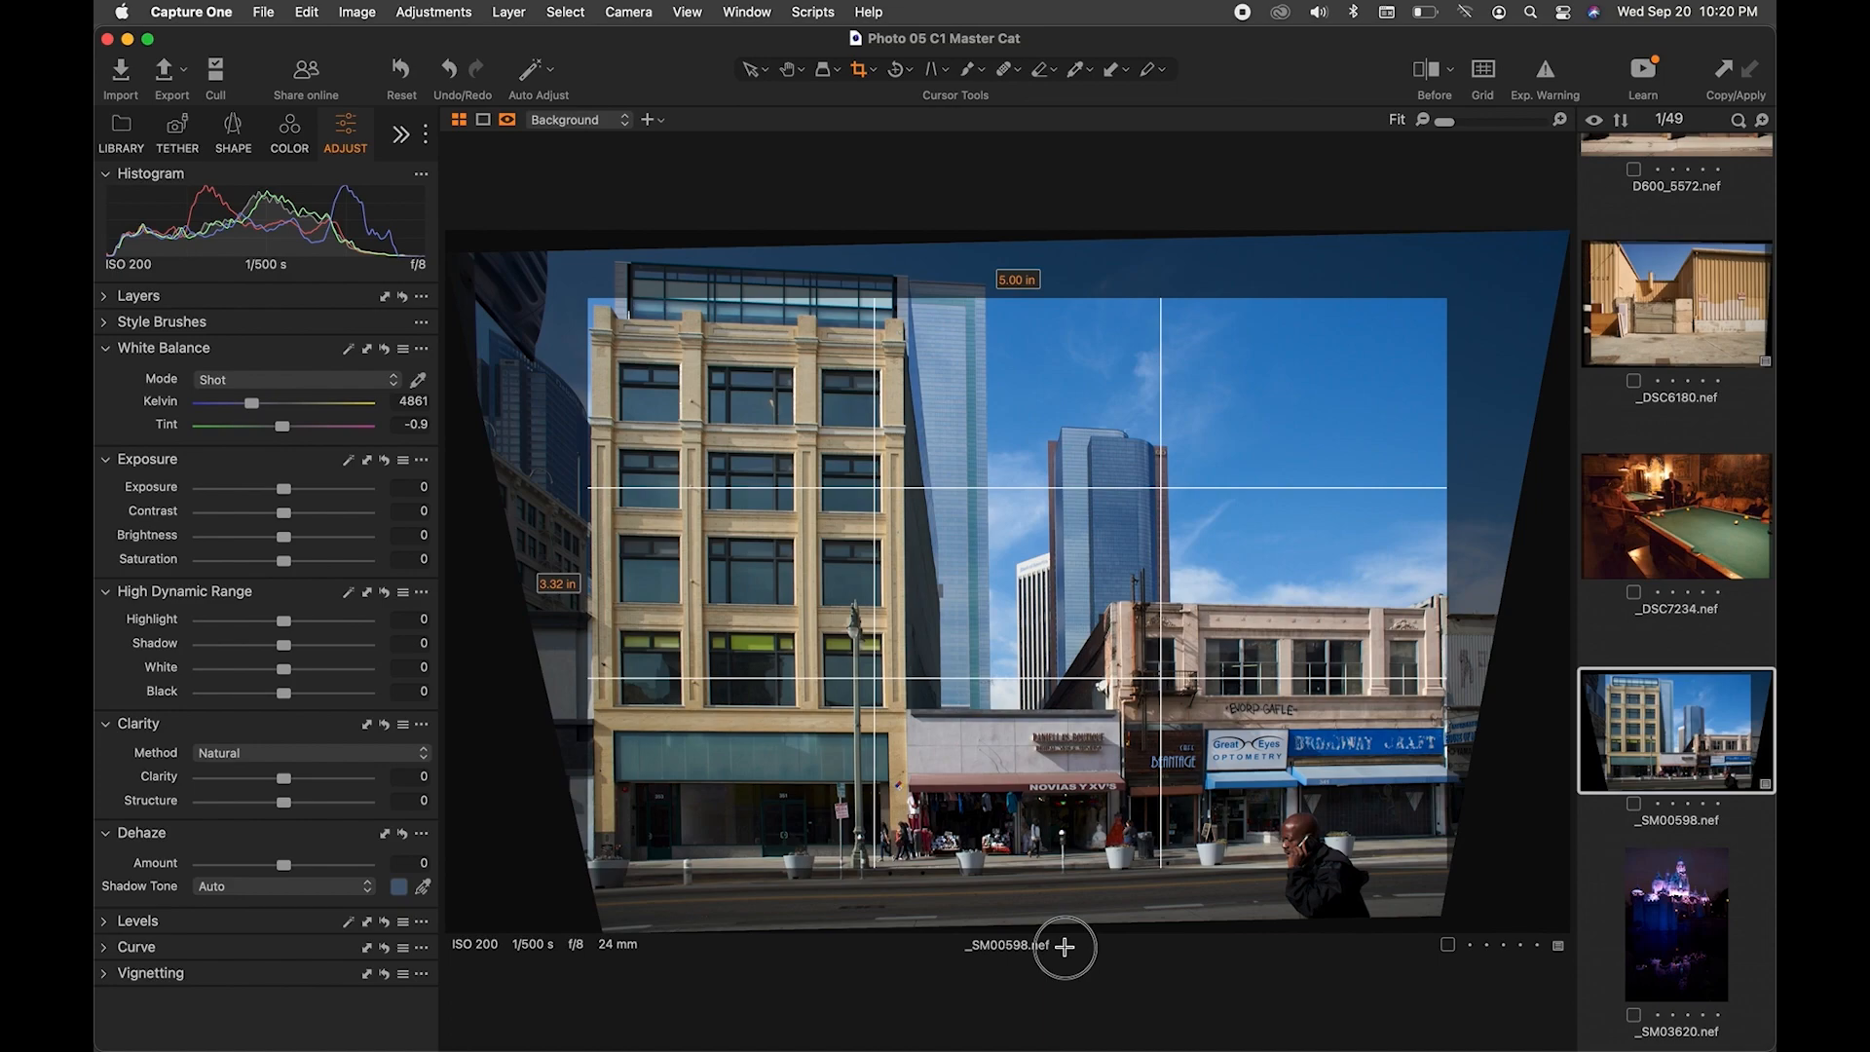
{"action": "left_click_drag", "start_coordinate": [1064, 947], "coordinate": [1064, 949]}
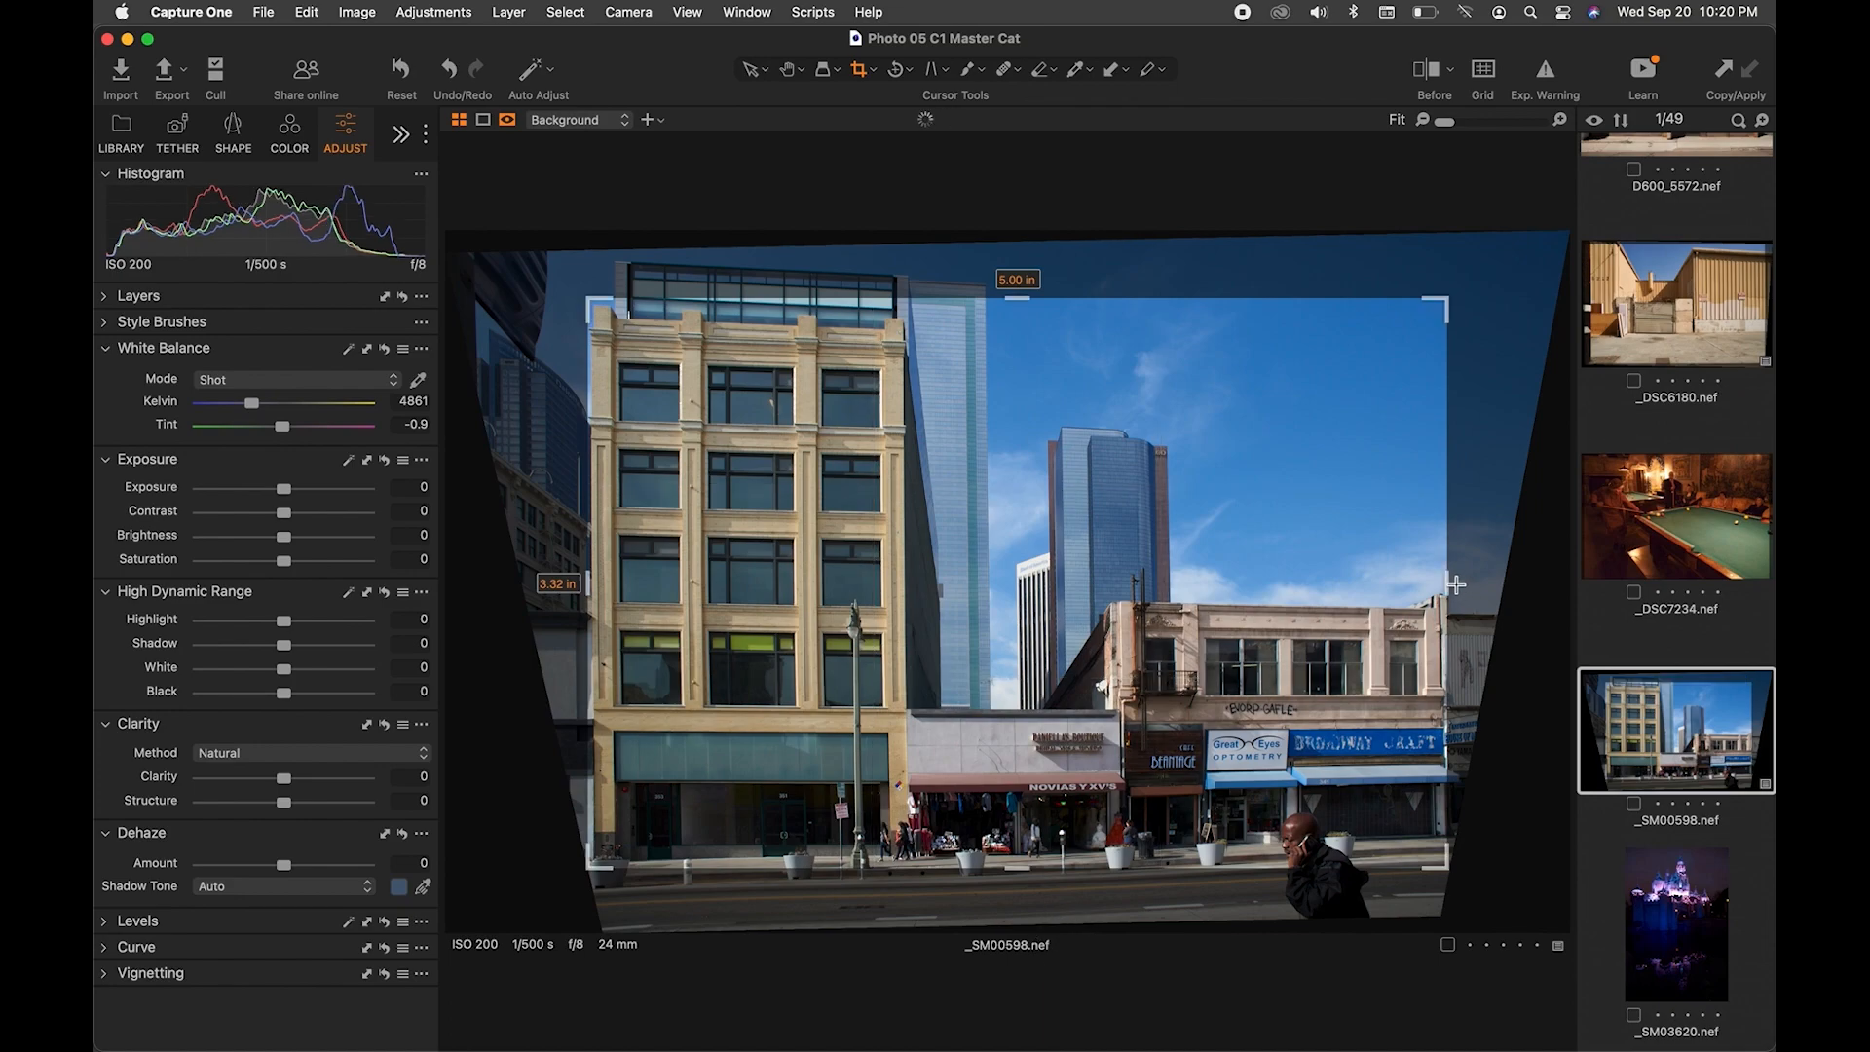
{"action": "left_click_drag", "start_coordinate": [1449, 584], "coordinate": [1424, 585]}
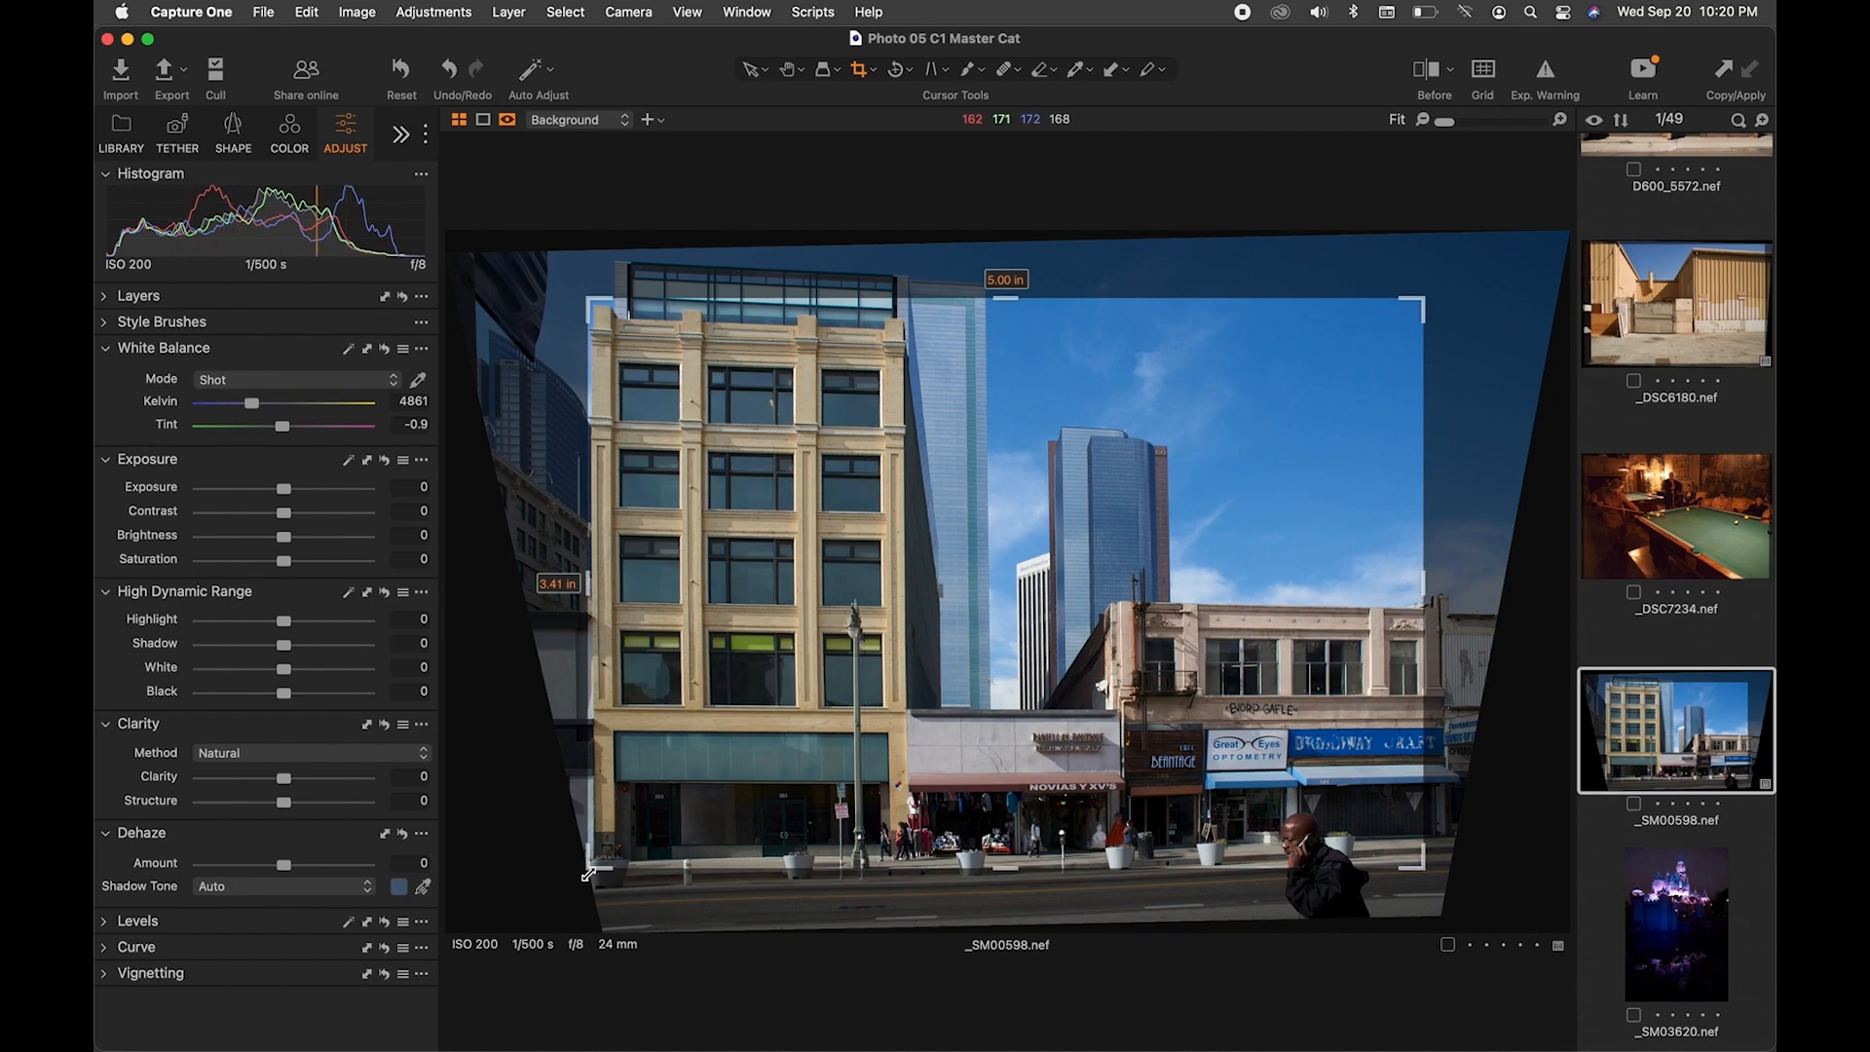
{"action": "left_click_drag", "start_coordinate": [587, 866], "coordinate": [595, 867]}
{"action": "left_click_drag", "start_coordinate": [990, 867], "coordinate": [1003, 890]}
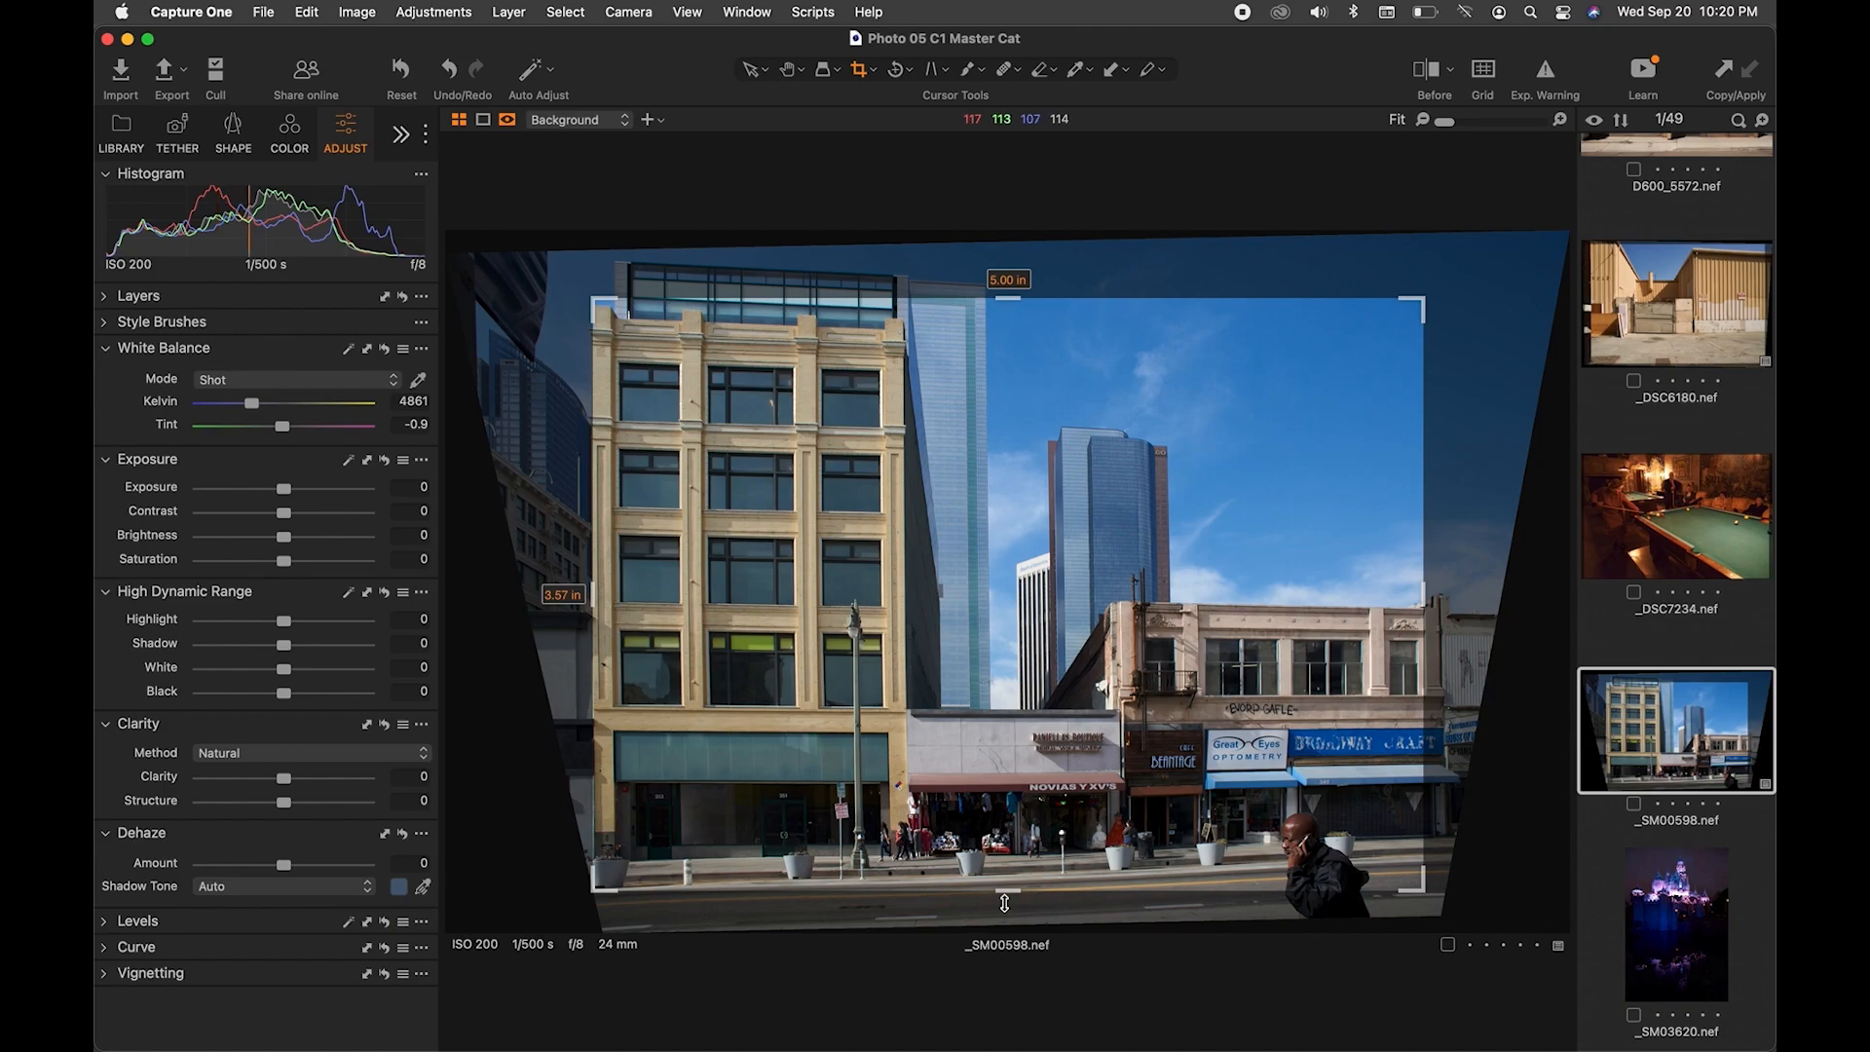
{"action": "key", "text": "h"}
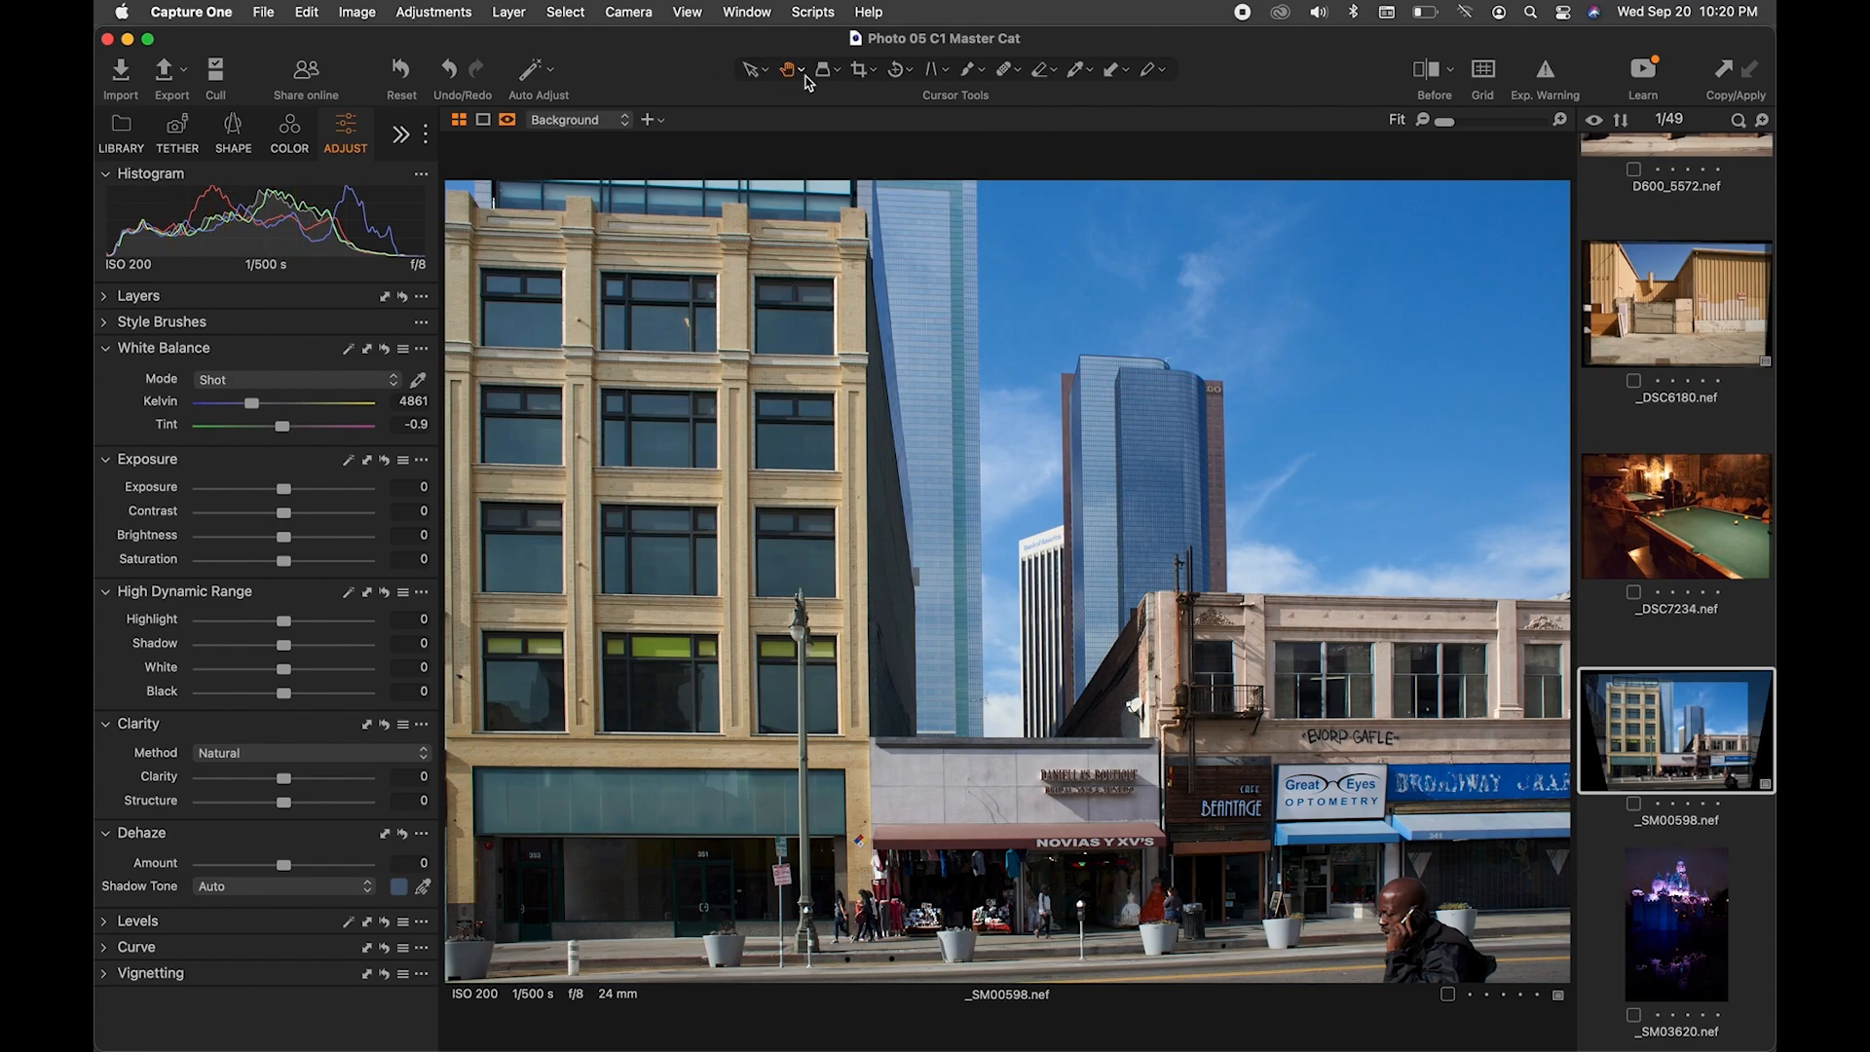
Readjust the crop to include the beige building's rooftop and more street, move its left edge slightly inward, and finish cropping
{"action": "left_click", "coordinate": [861, 70]}
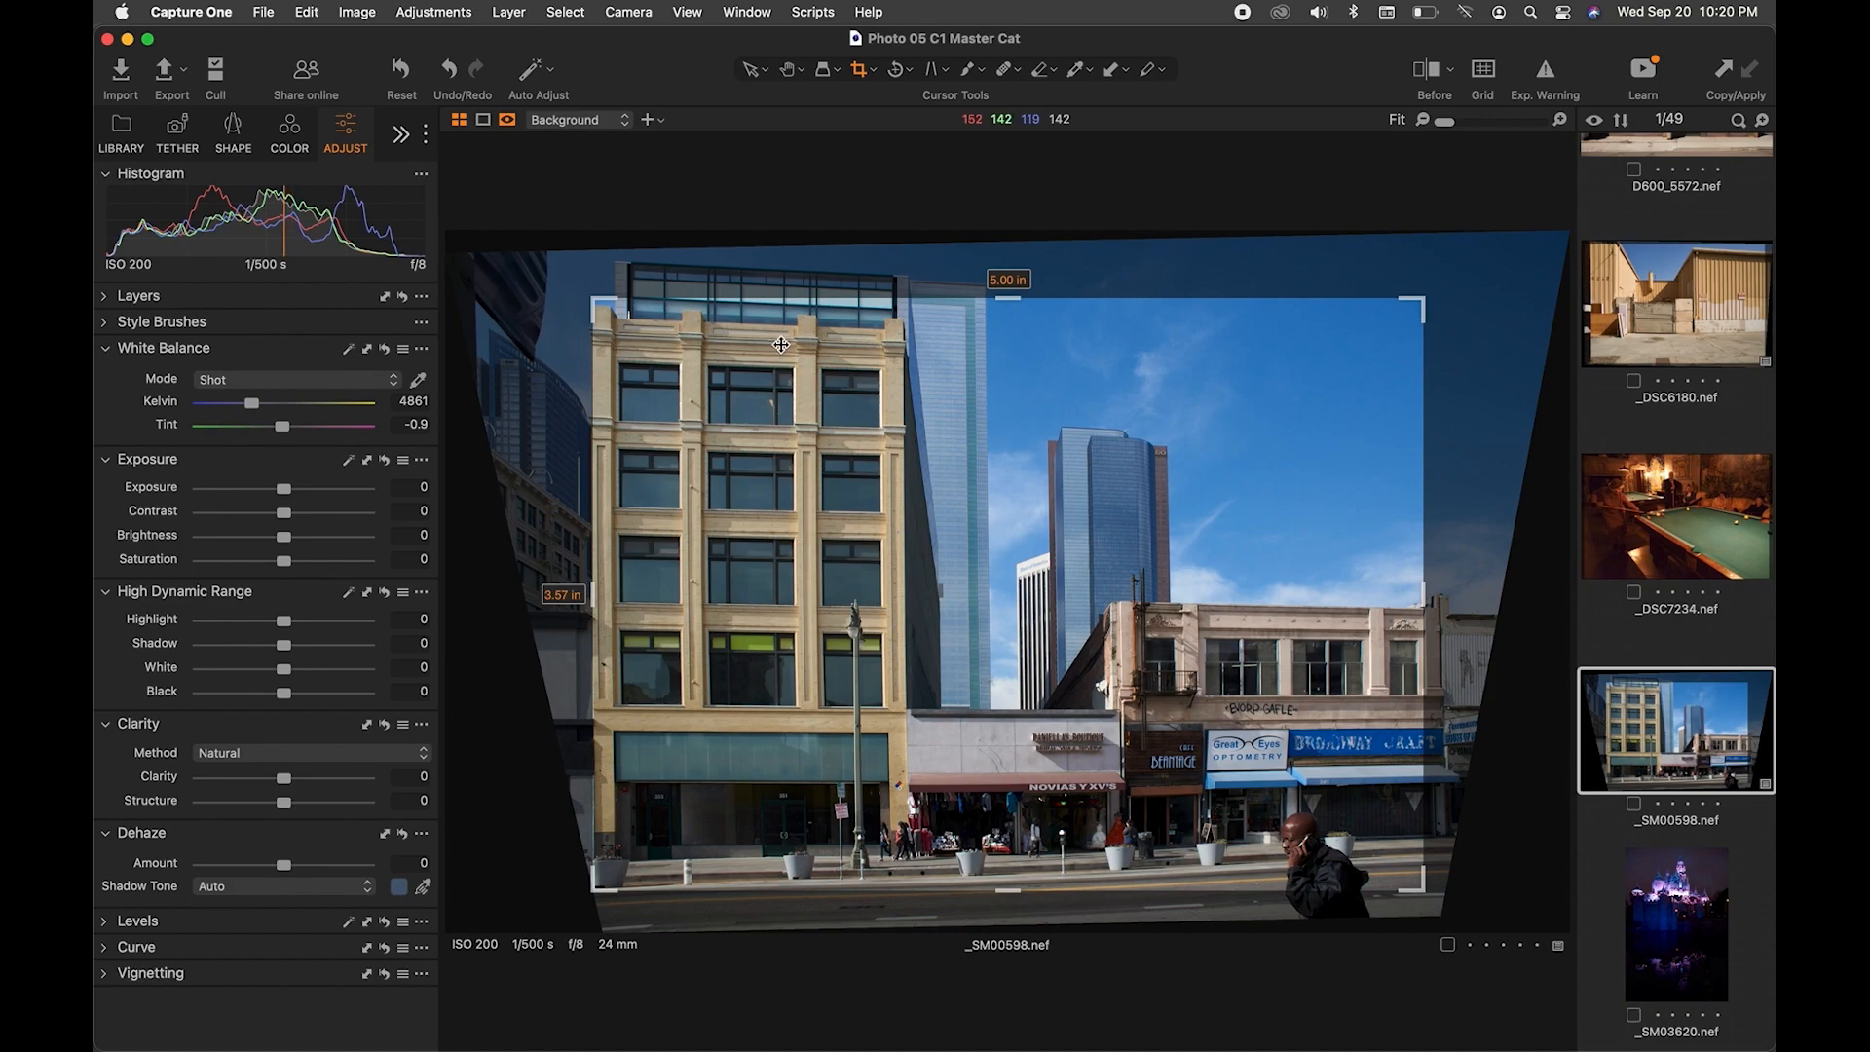
{"action": "left_click_drag", "start_coordinate": [1018, 304], "coordinate": [1012, 249]}
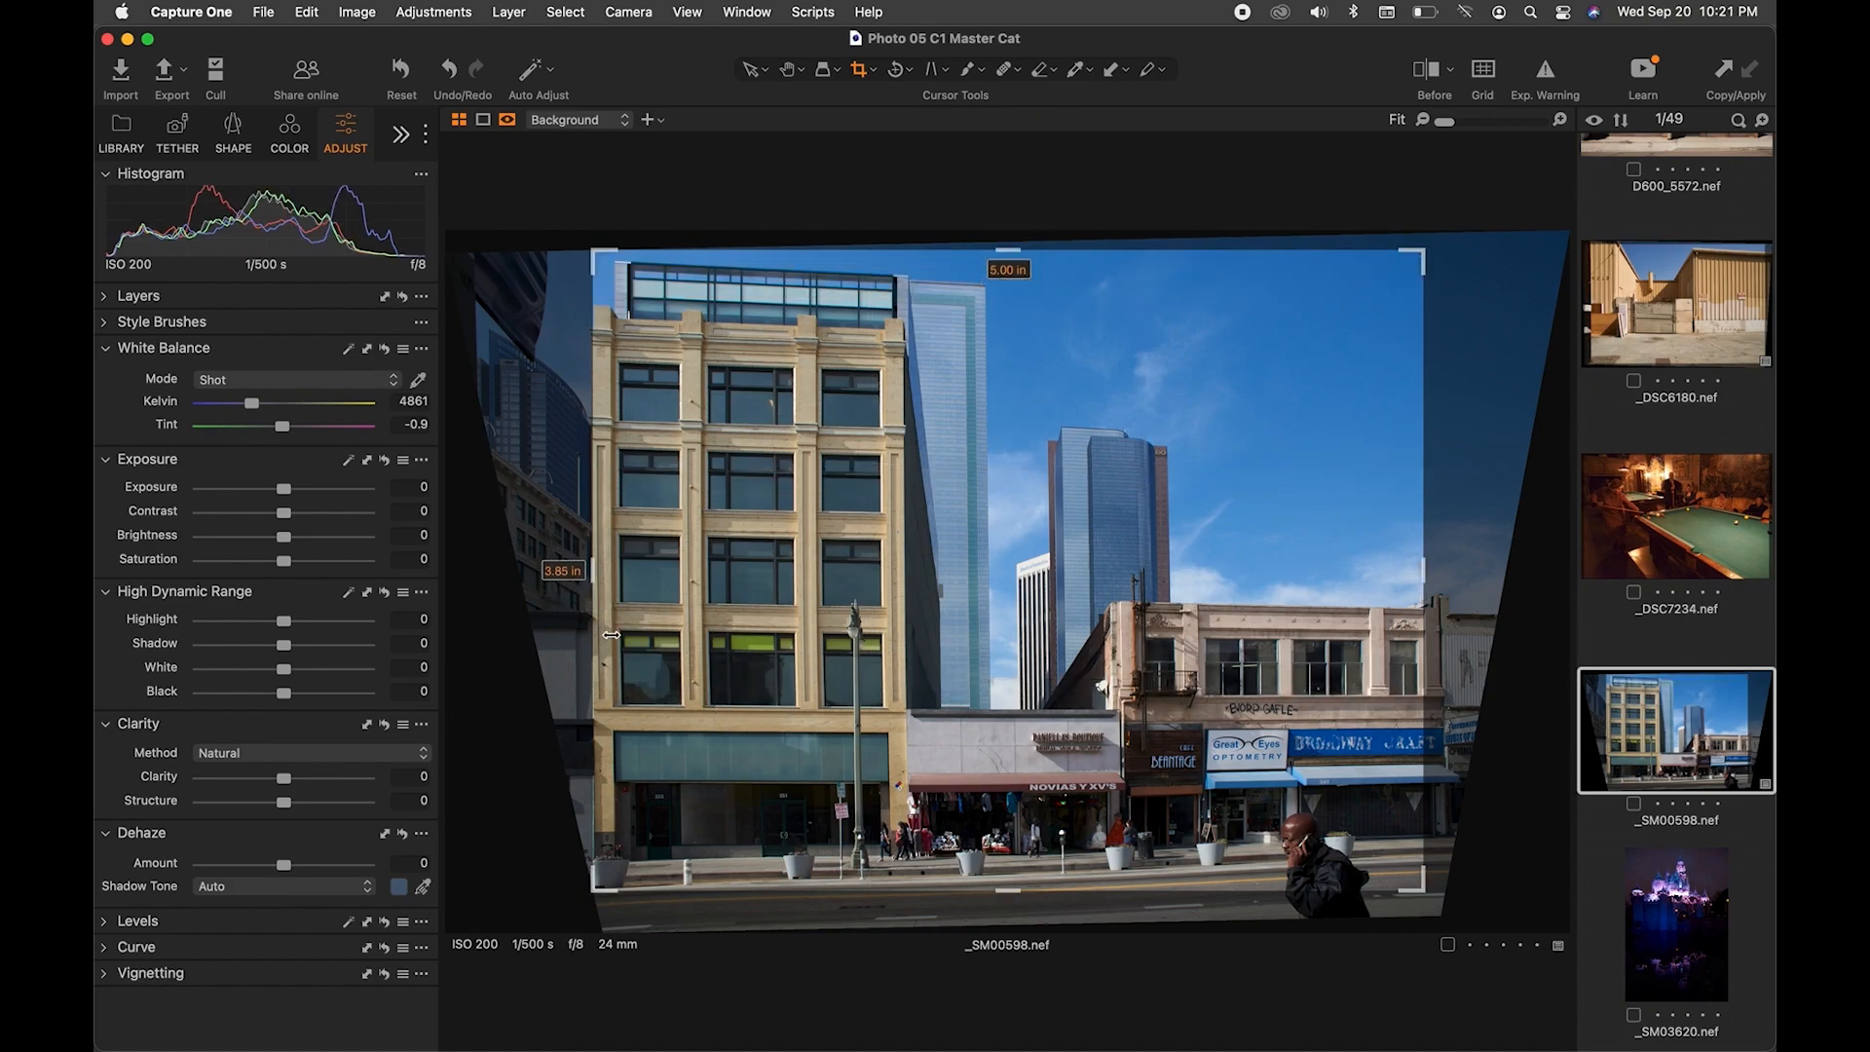
{"action": "left_click_drag", "start_coordinate": [593, 575], "coordinate": [607, 585]}
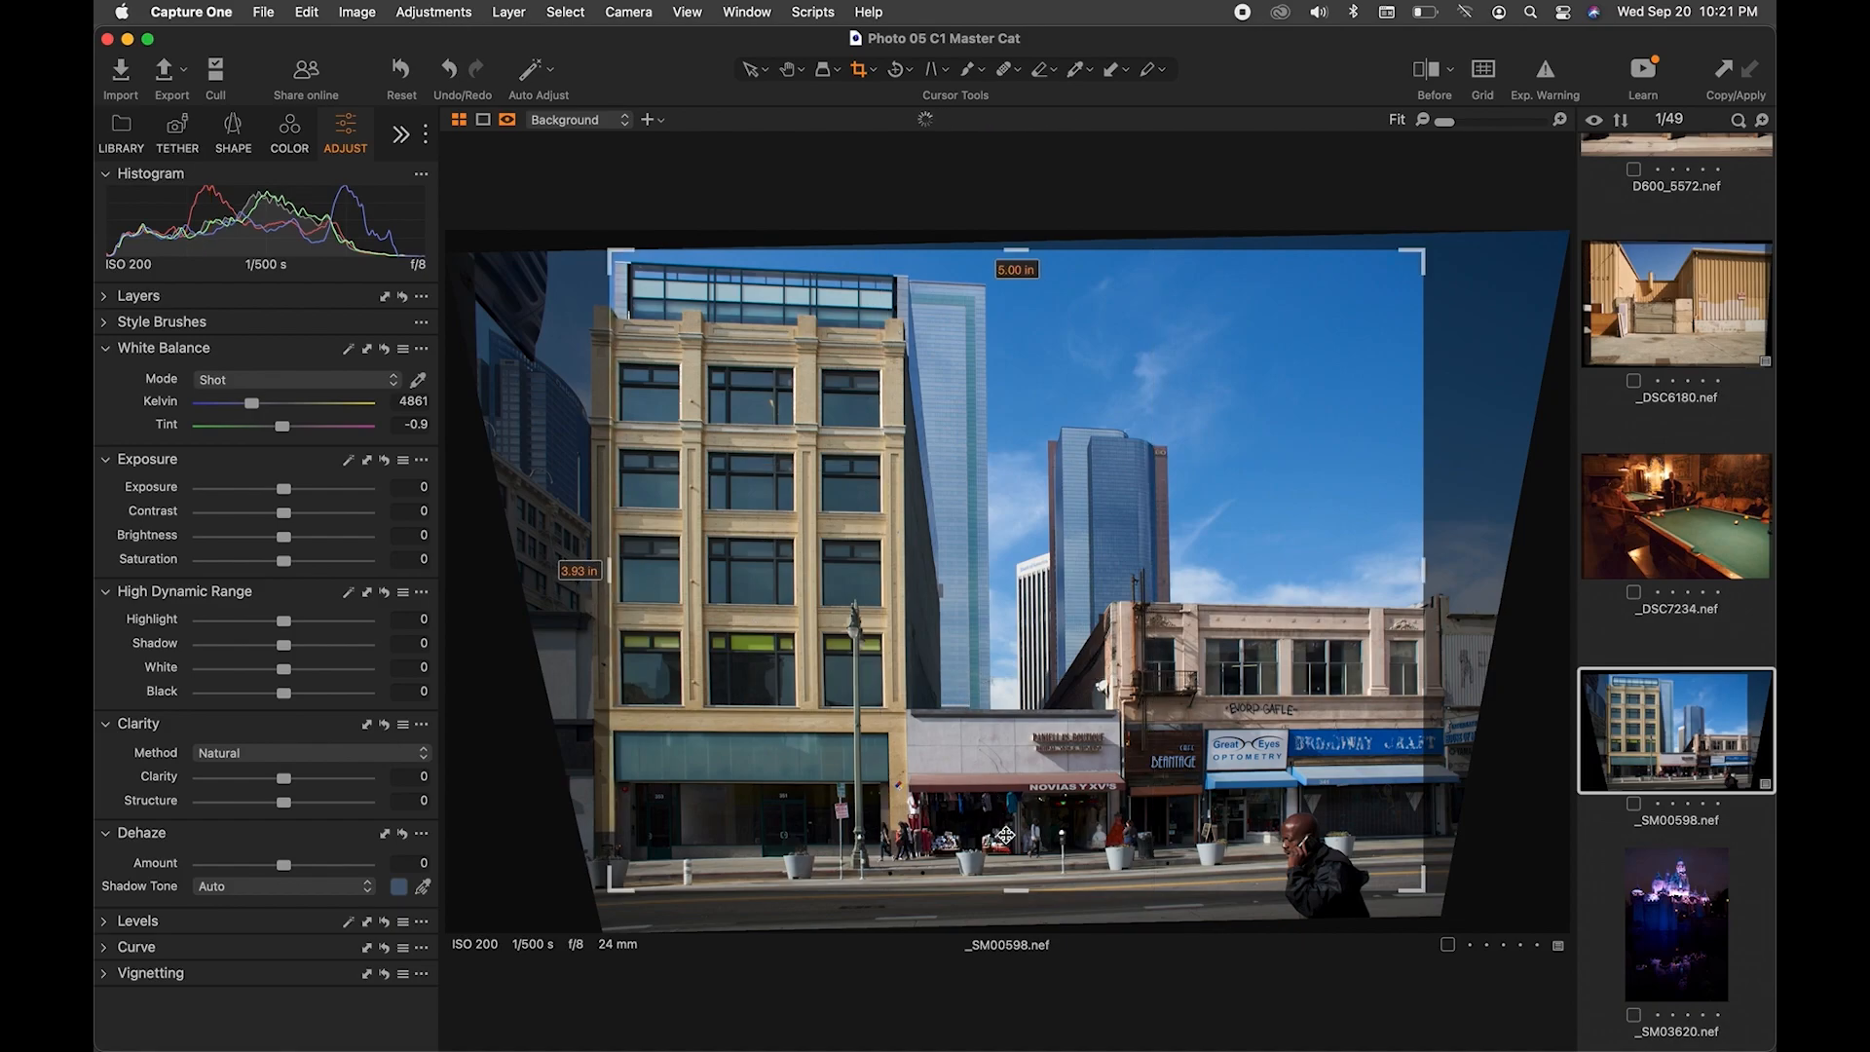
{"action": "left_click_drag", "start_coordinate": [1013, 890], "coordinate": [1011, 937]}
{"action": "key", "text": "h"}
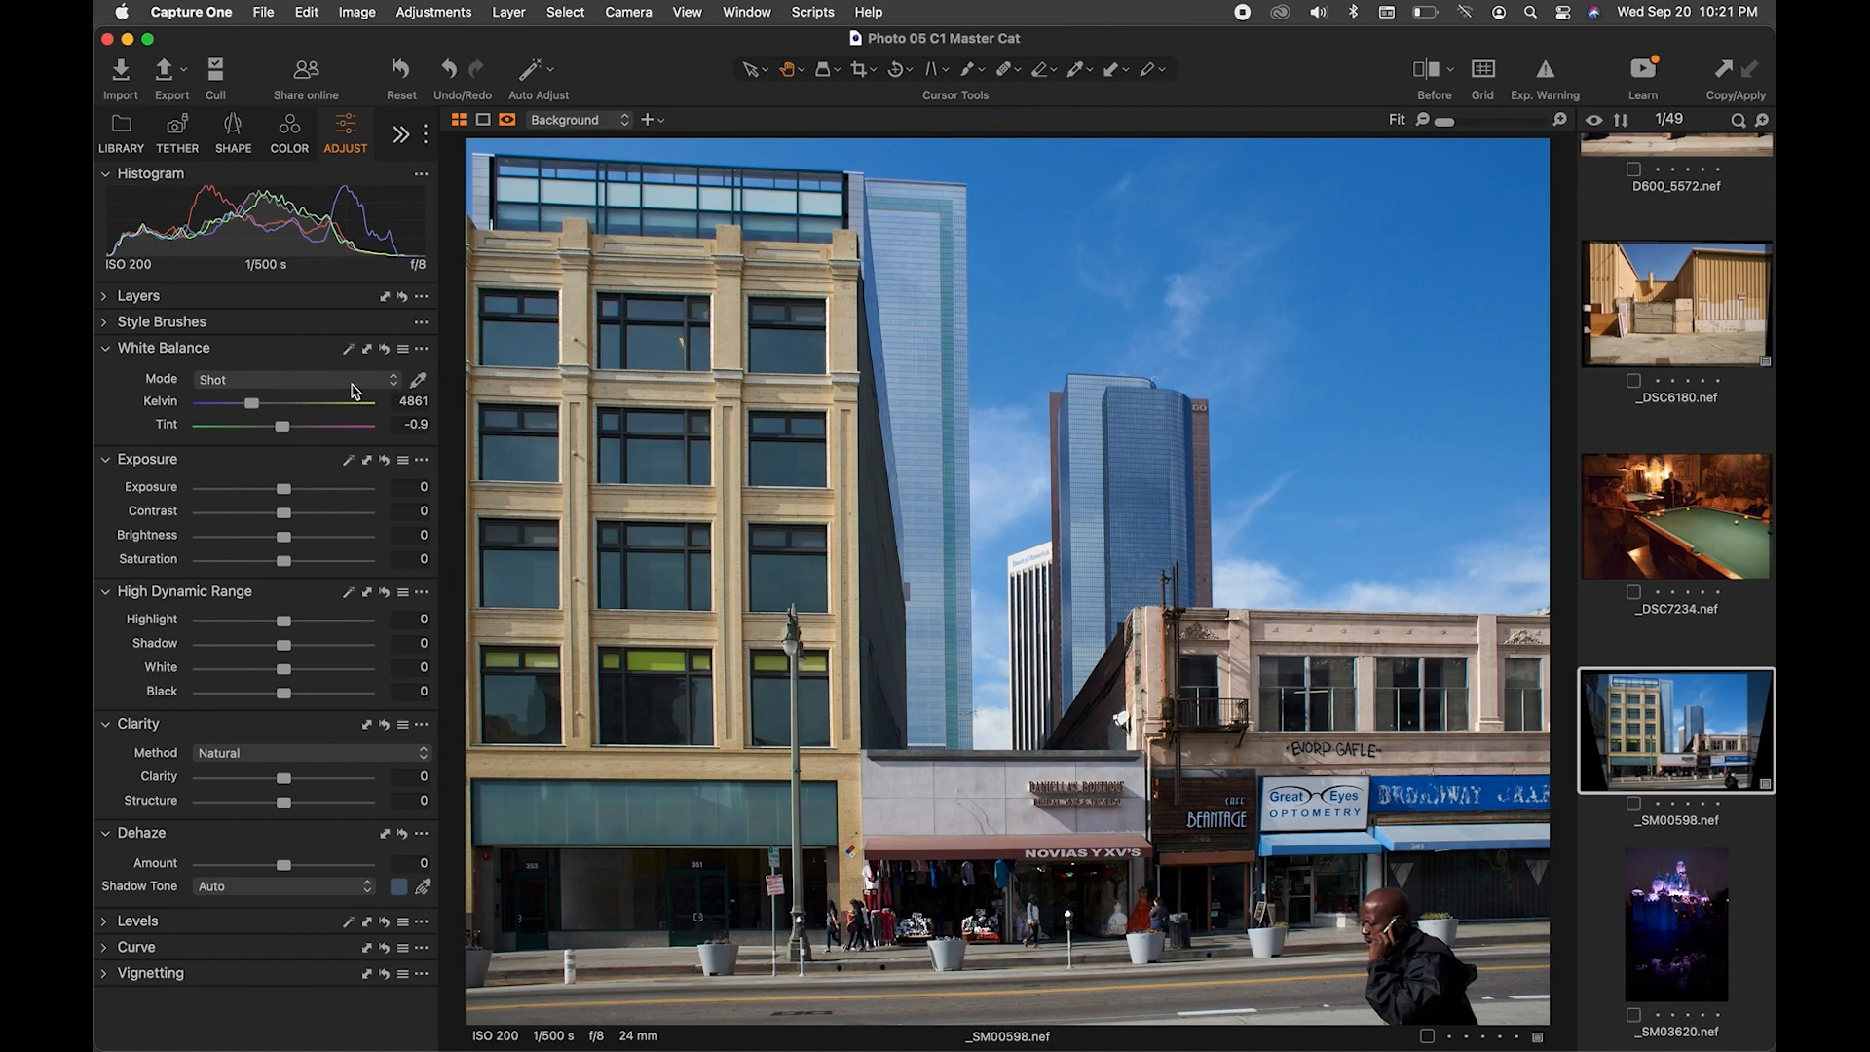
Try sampling a neutral white balance from the pale wall above the boutique, and undo it
{"action": "left_click", "coordinate": [416, 386]}
{"action": "left_click", "coordinate": [908, 772]}
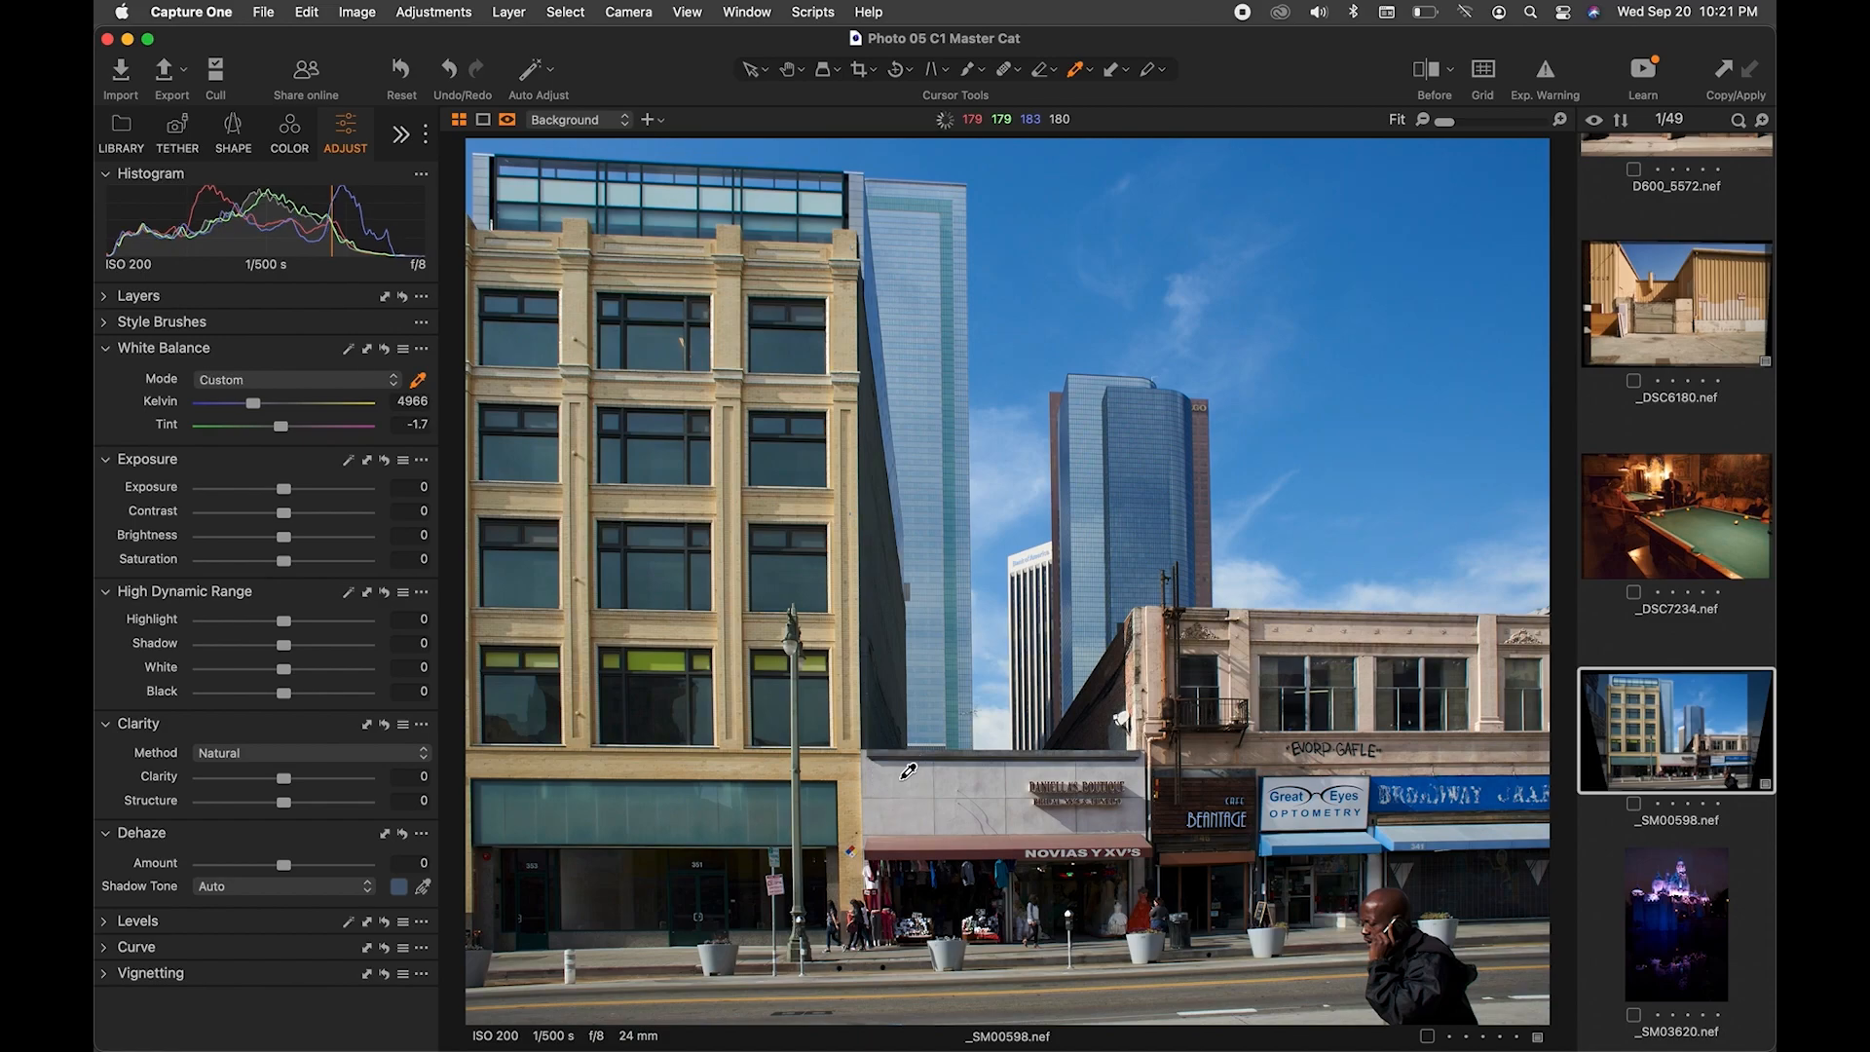
{"action": "key", "text": "super+z"}
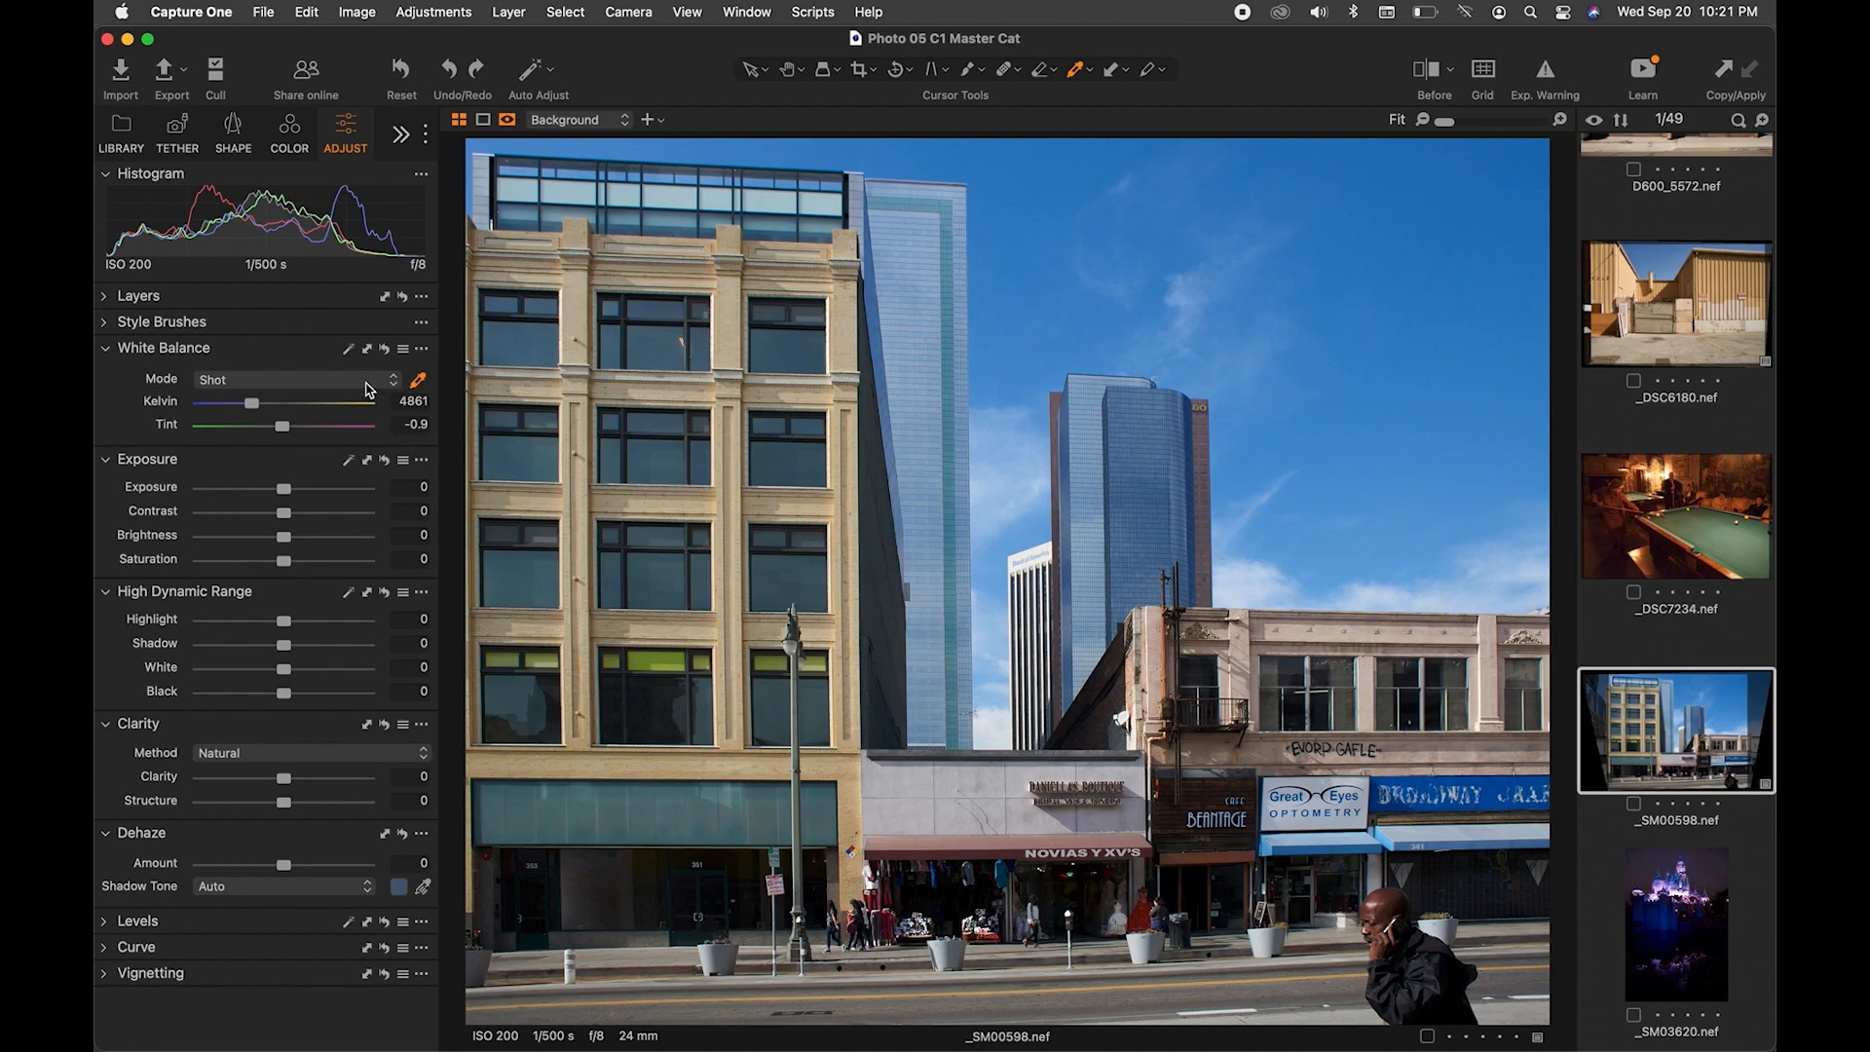
Set the white balance mode to Daylight
{"action": "left_click", "coordinate": [368, 390]}
{"action": "left_click", "coordinate": [349, 407]}
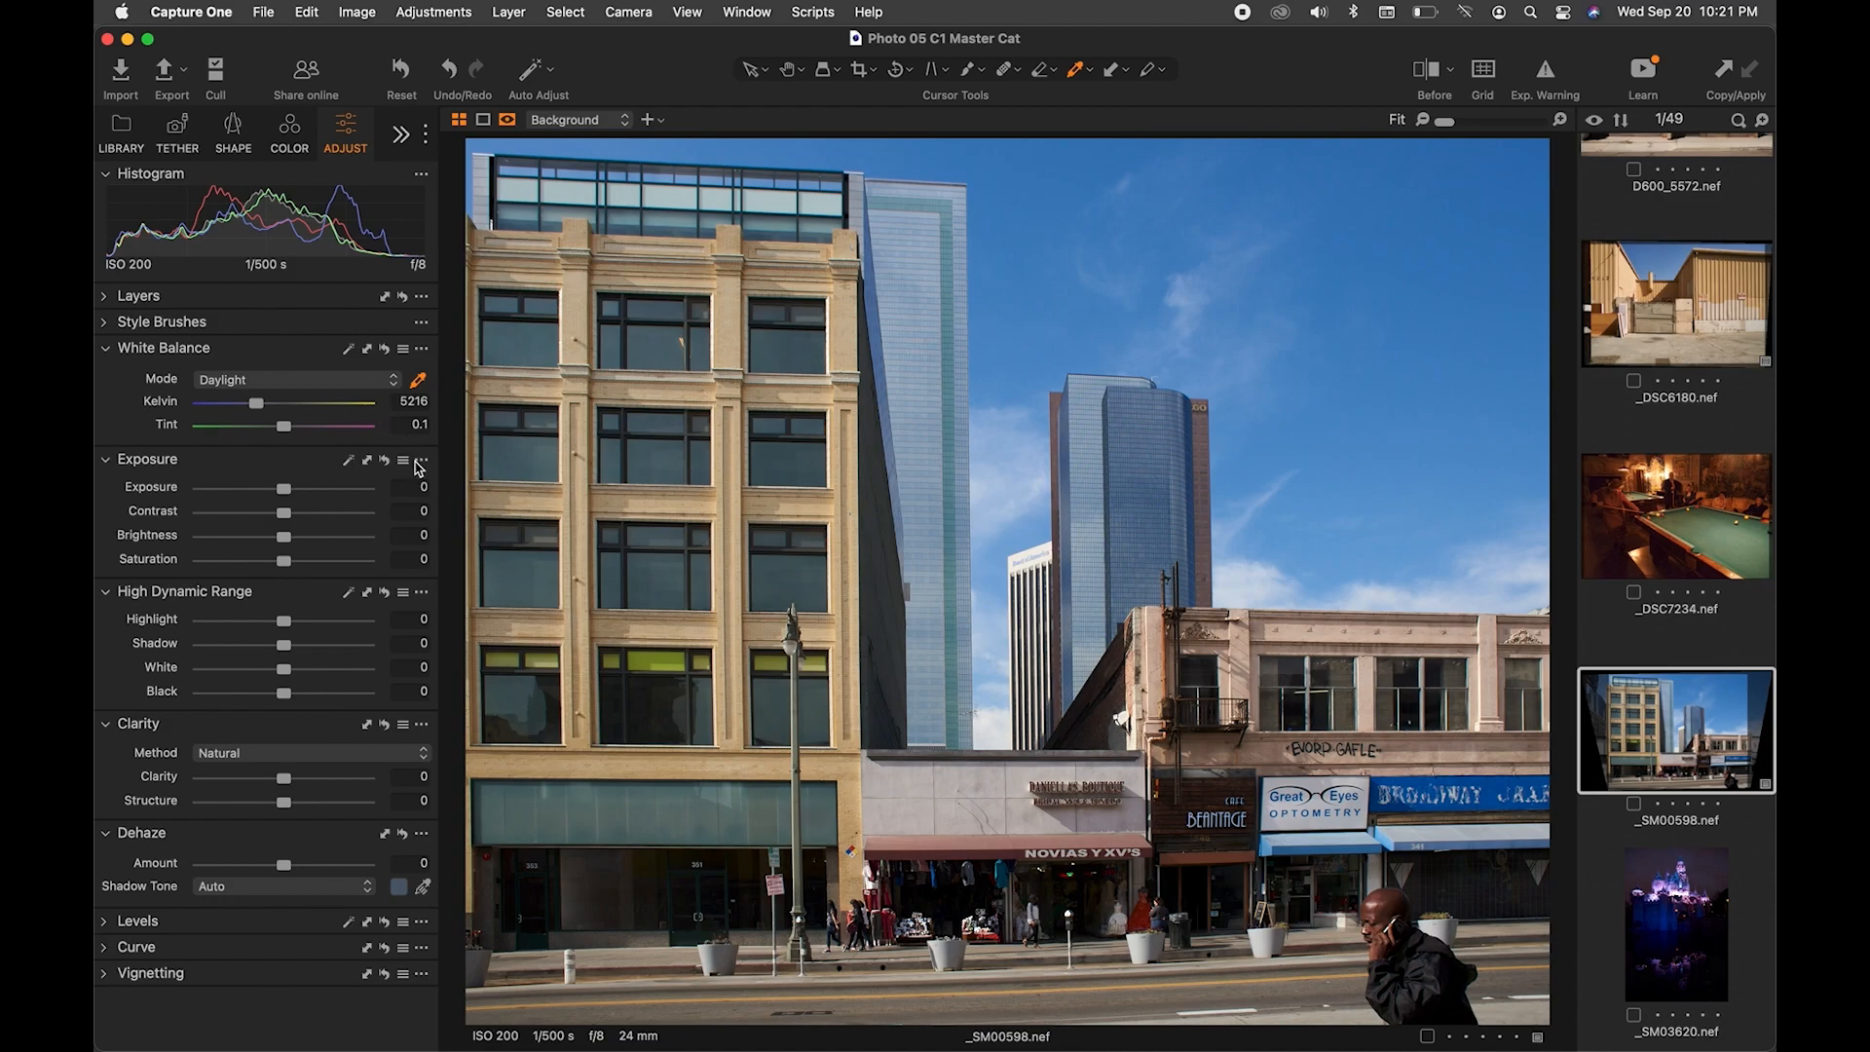
{"action": "left_click", "coordinate": [413, 401]}
Refine the tone with Black at -12, White at 14, Clarity at 24 and Dehaze Amount at 5
{"action": "left_click_drag", "start_coordinate": [281, 694], "coordinate": [296, 671]}
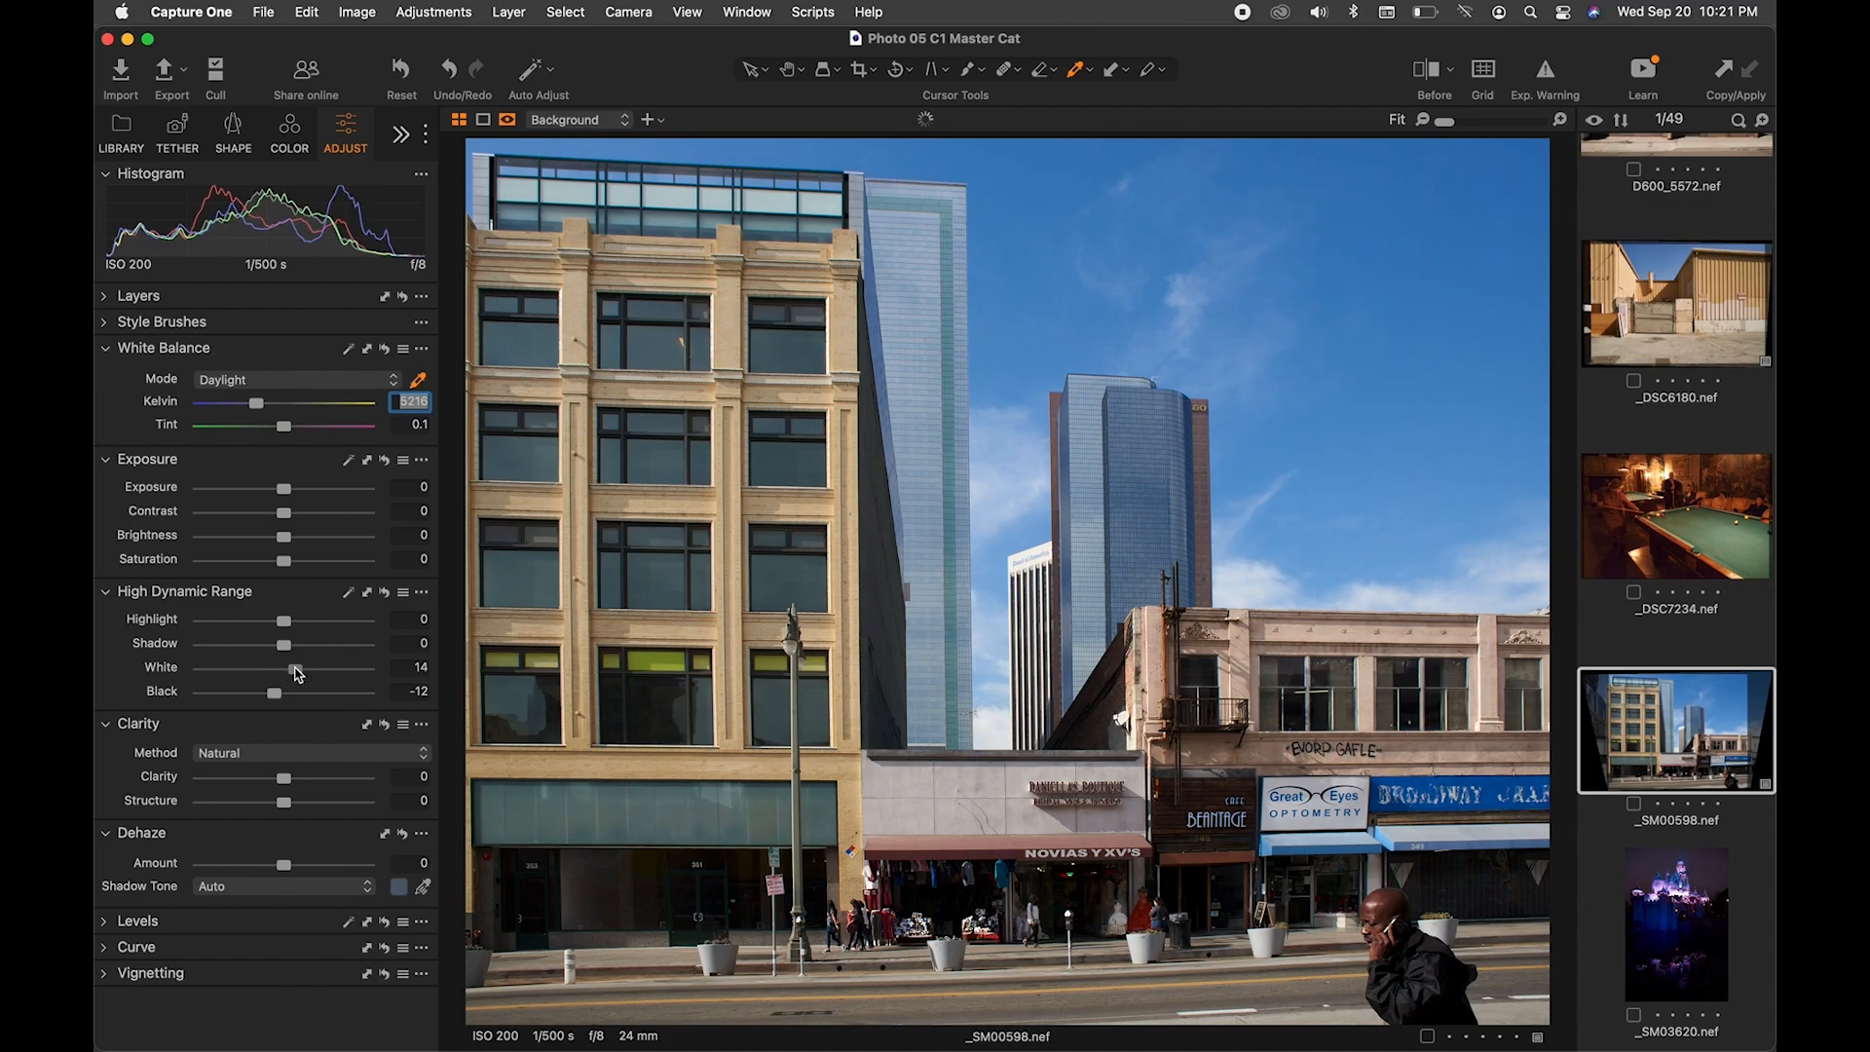
{"action": "left_click_drag", "start_coordinate": [287, 784], "coordinate": [308, 784]}
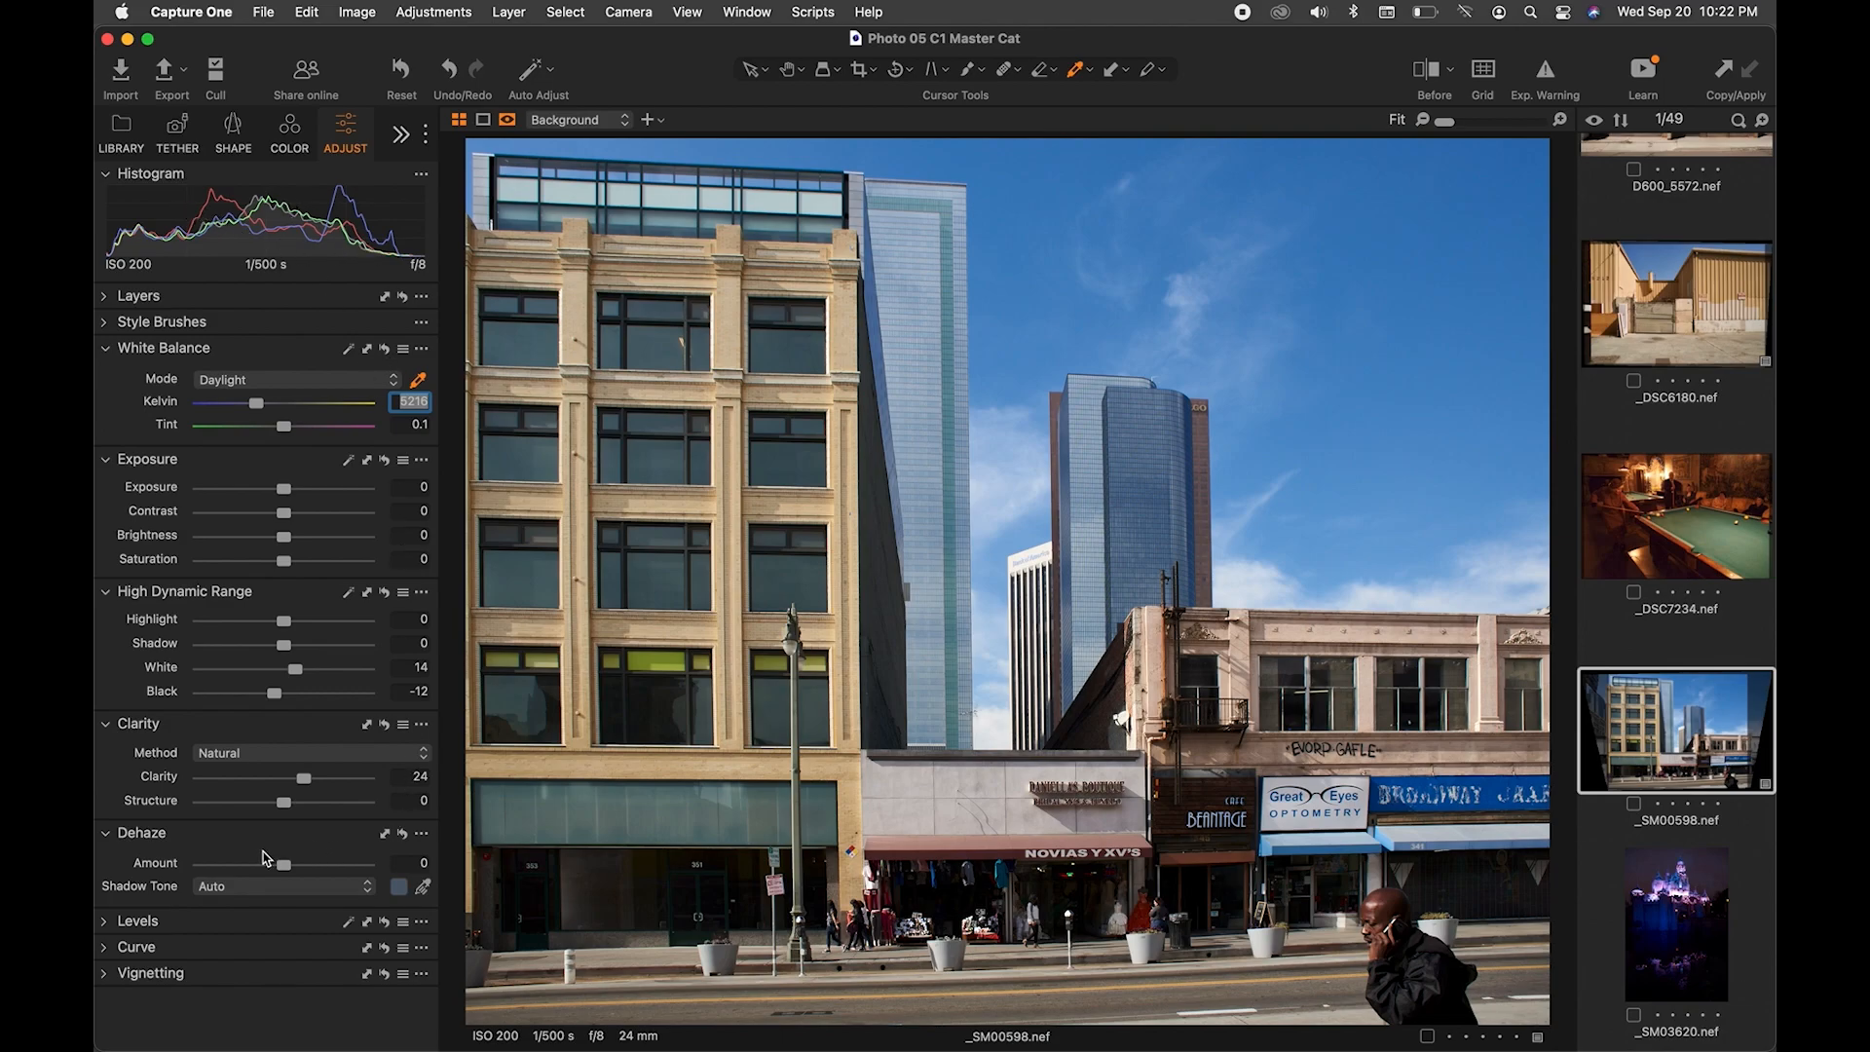
{"action": "left_click_drag", "start_coordinate": [285, 866], "coordinate": [291, 866]}
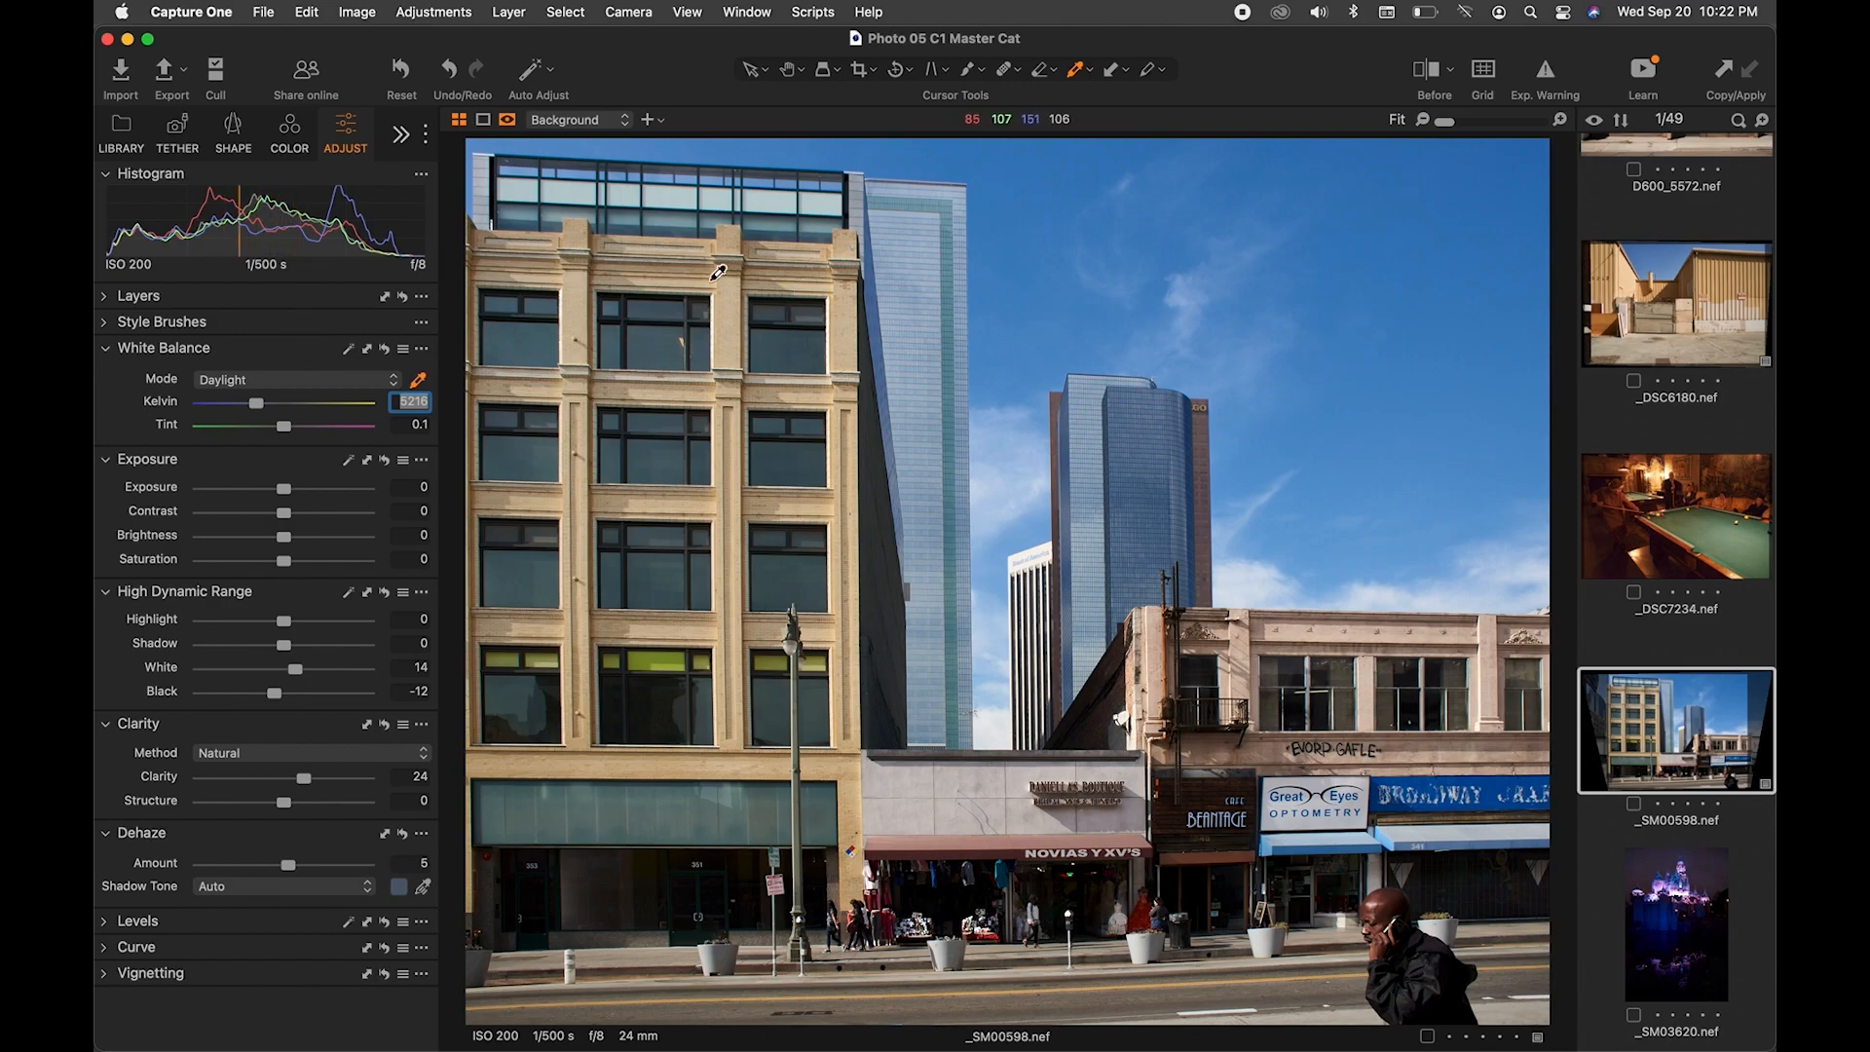
Try tinting the highlights slightly toward blue with Color Balance, and undo the tint
{"action": "left_click", "coordinate": [291, 131]}
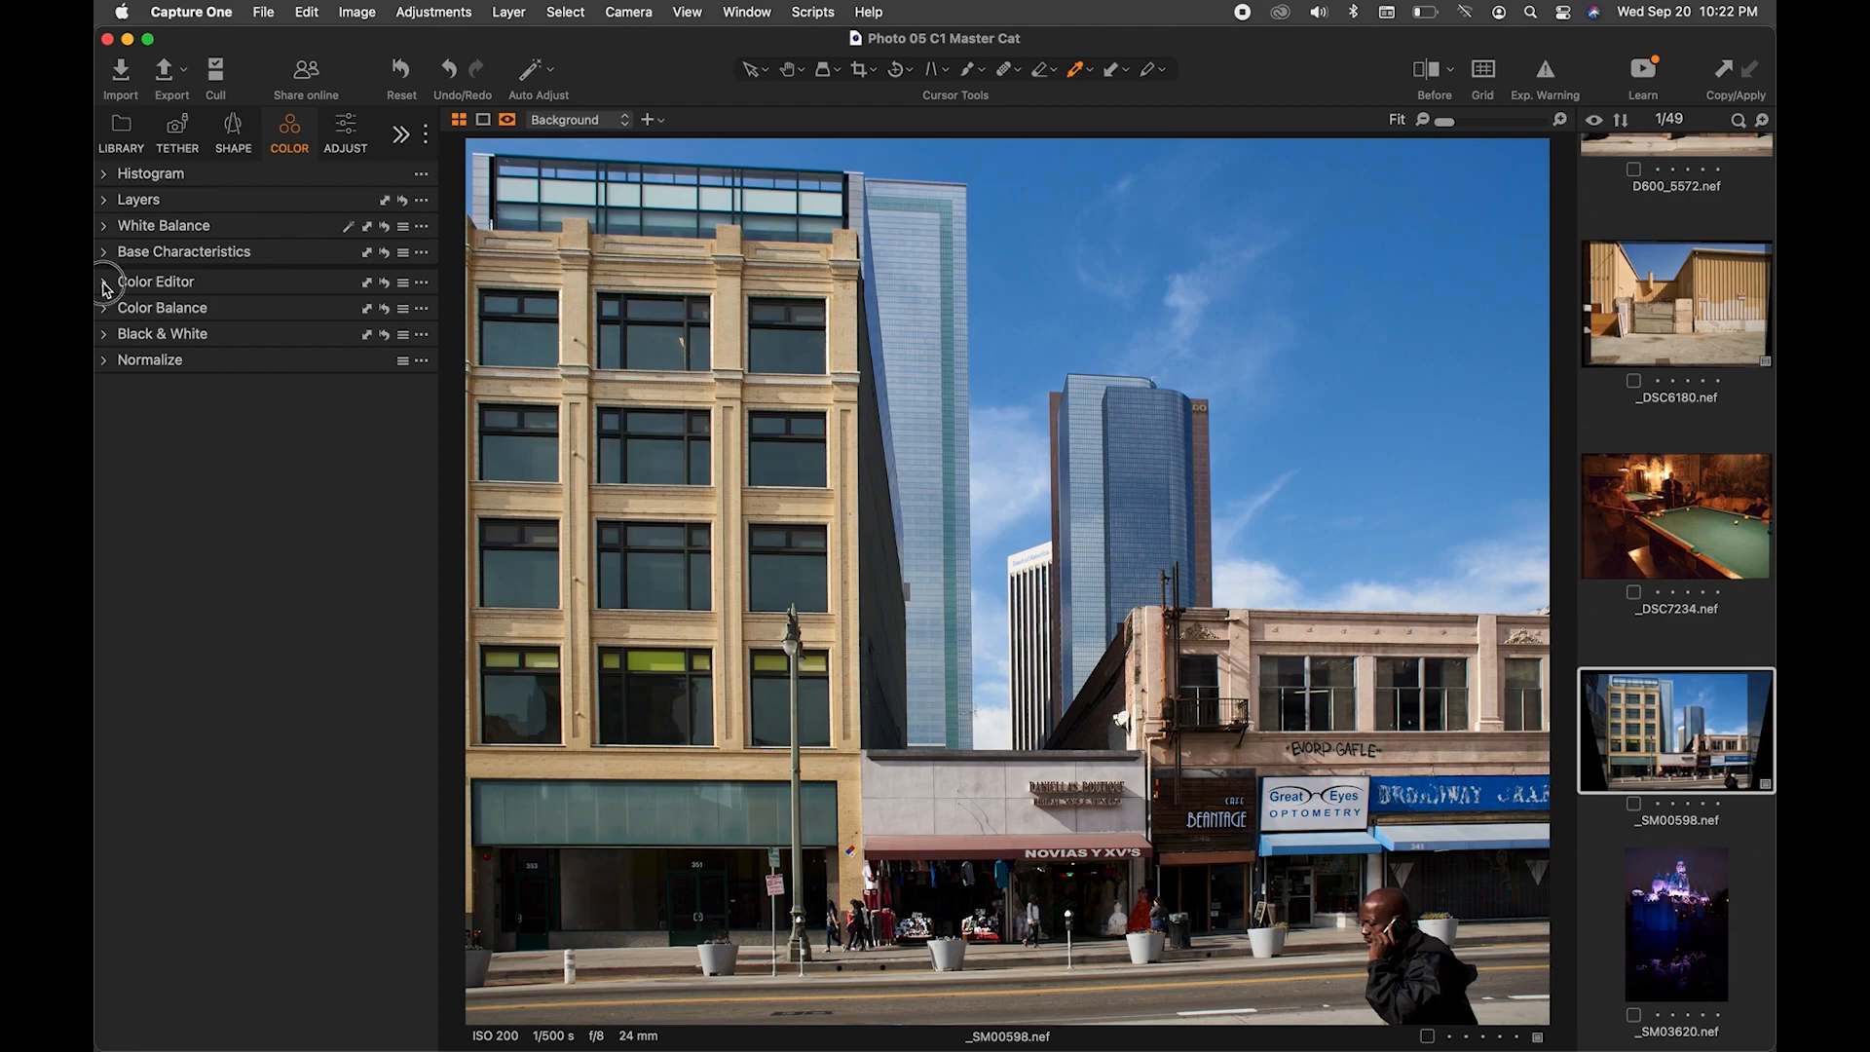
{"action": "left_click", "coordinate": [106, 285]}
{"action": "left_click", "coordinate": [105, 287]}
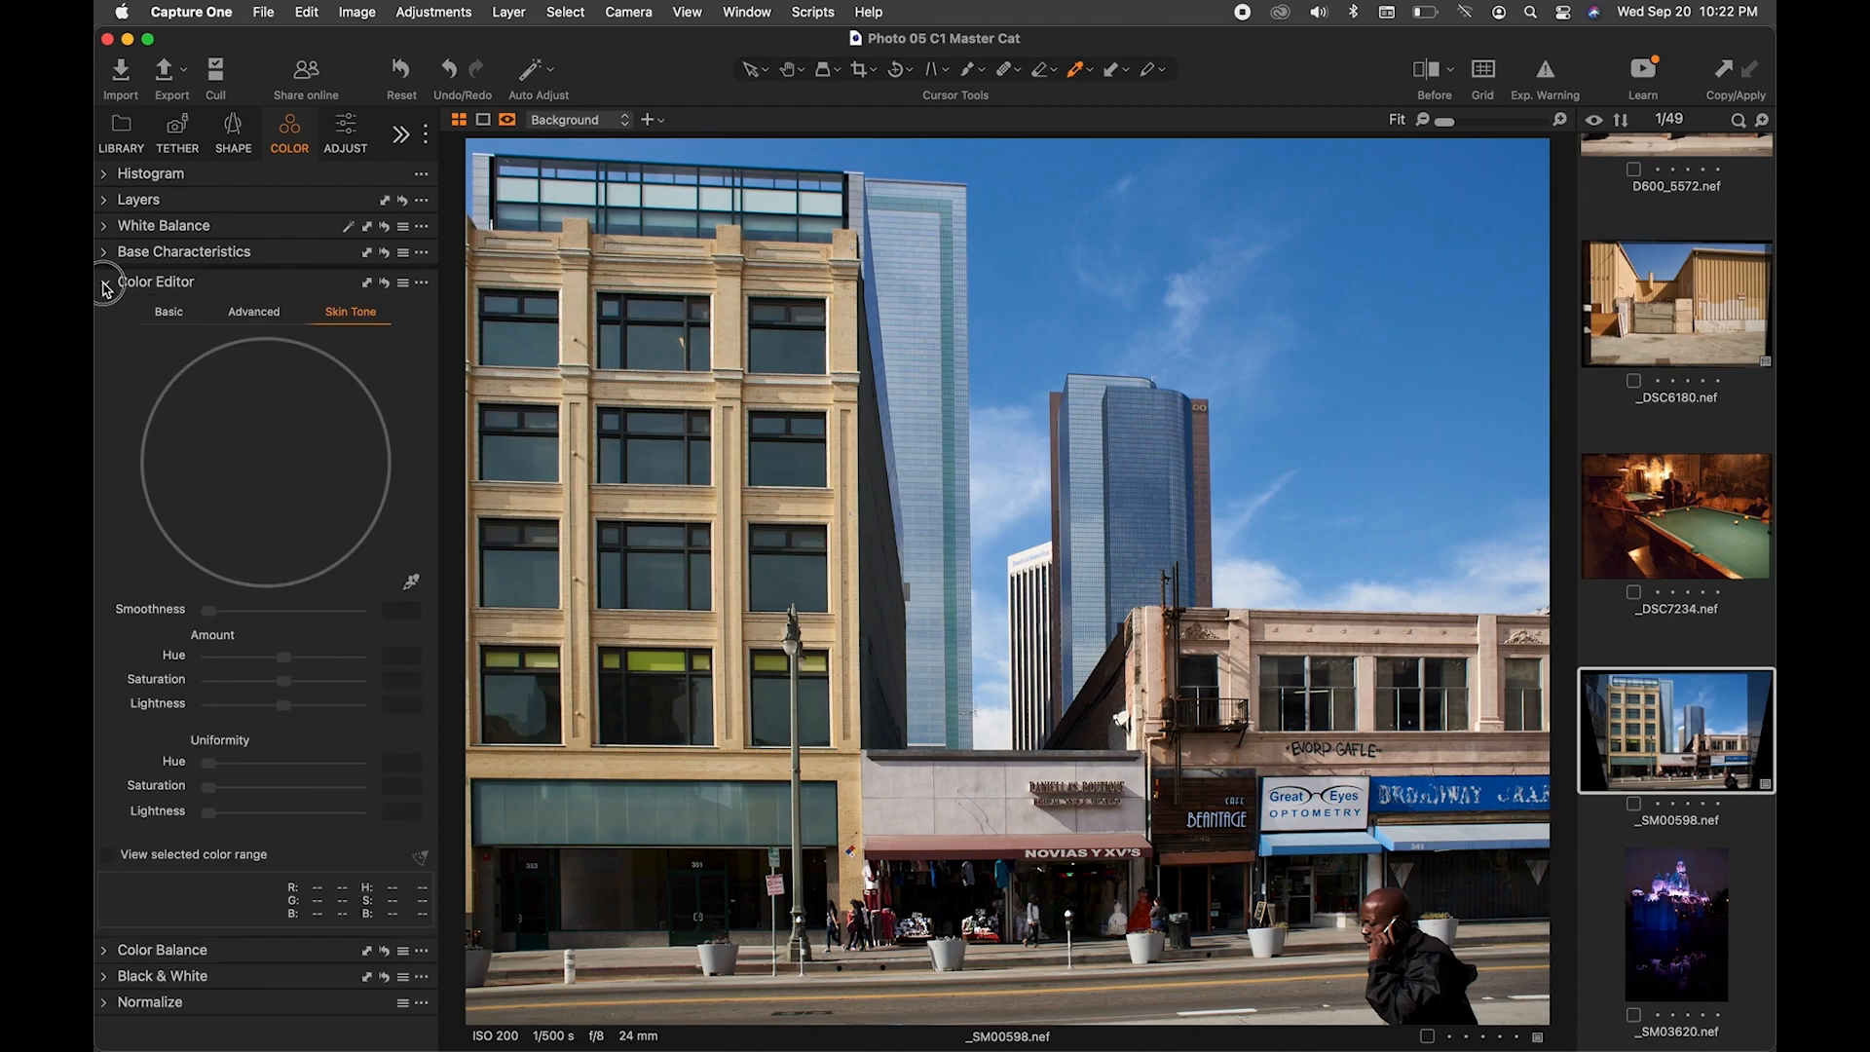
{"action": "left_click", "coordinate": [105, 310]}
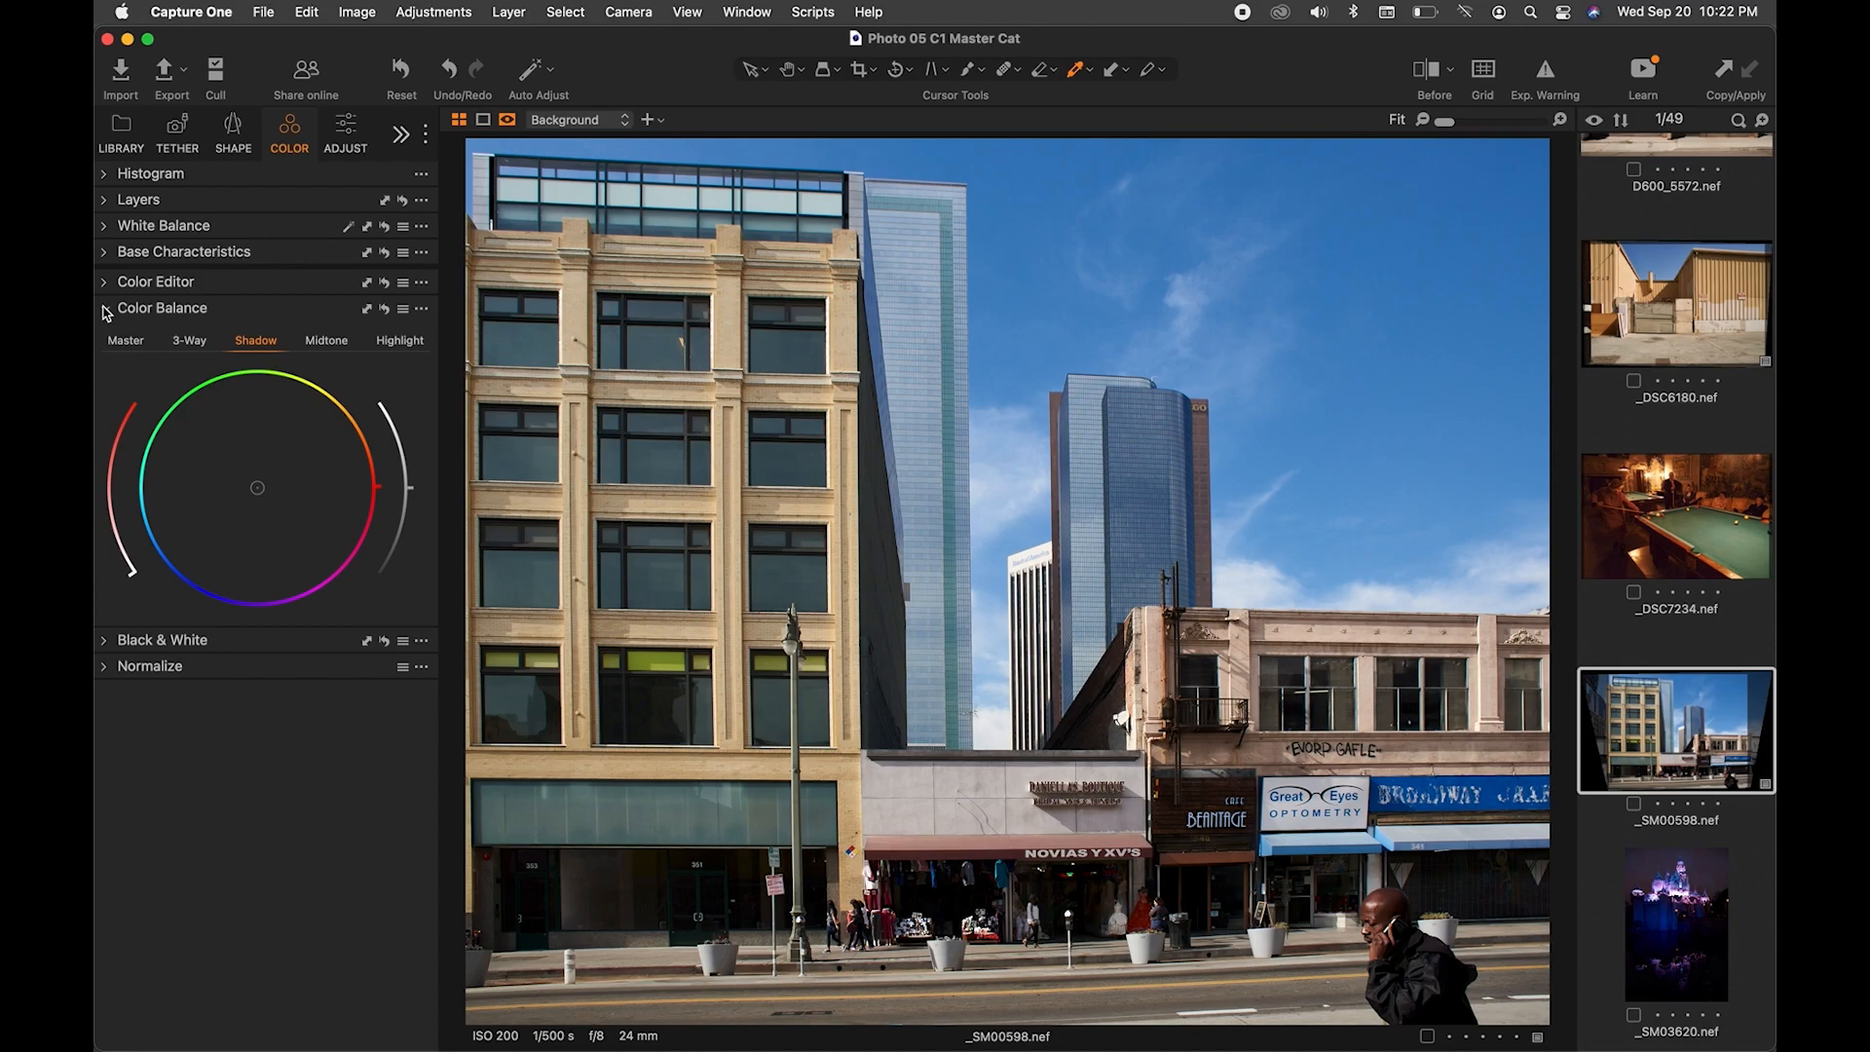
{"action": "left_click", "coordinate": [397, 342]}
{"action": "left_click", "coordinate": [256, 489]}
{"action": "mouse_move", "coordinate": [256, 489]}
{"action": "left_mouse_down"}
{"action": "mouse_move", "coordinate": [235, 527]}
{"action": "mouse_move", "coordinate": [259, 490]}
{"action": "mouse_move", "coordinate": [249, 511]}
{"action": "left_mouse_up"}
{"action": "key", "text": "super+z"}
{"action": "left_click", "coordinate": [106, 669]}
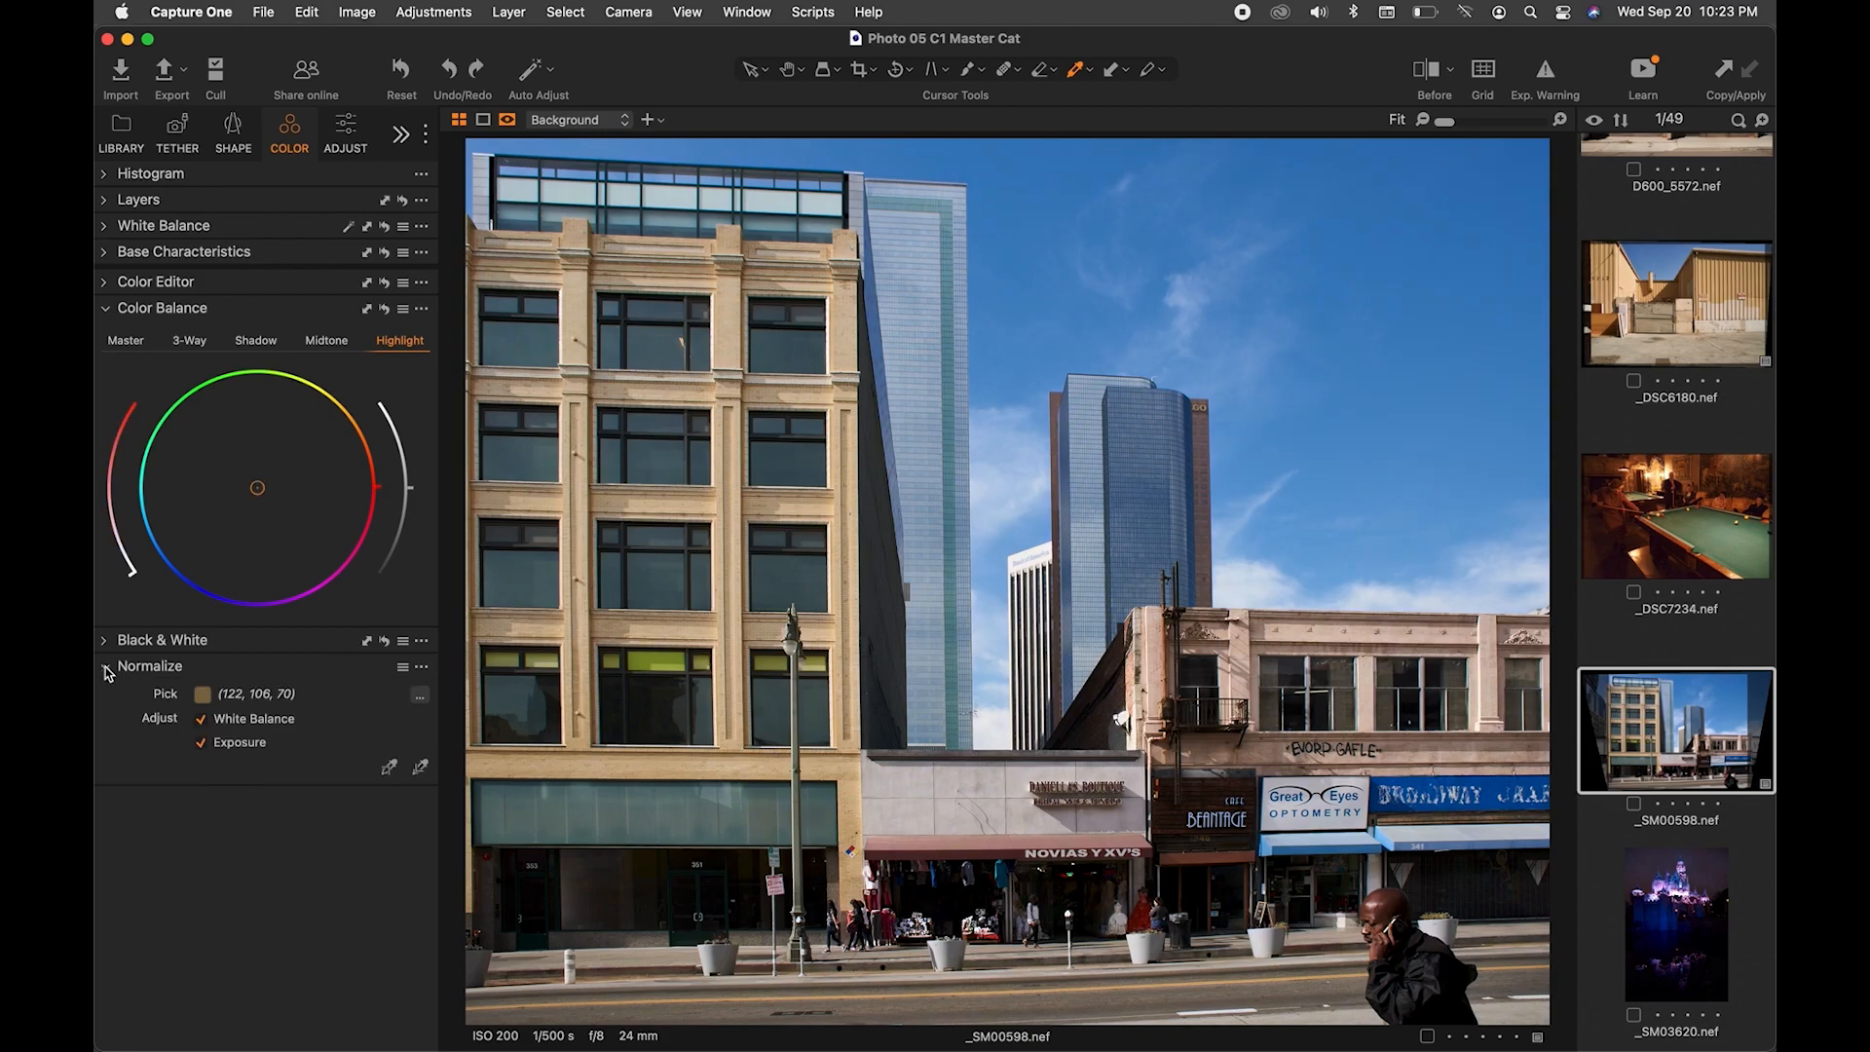
{"action": "left_click", "coordinate": [106, 670]}
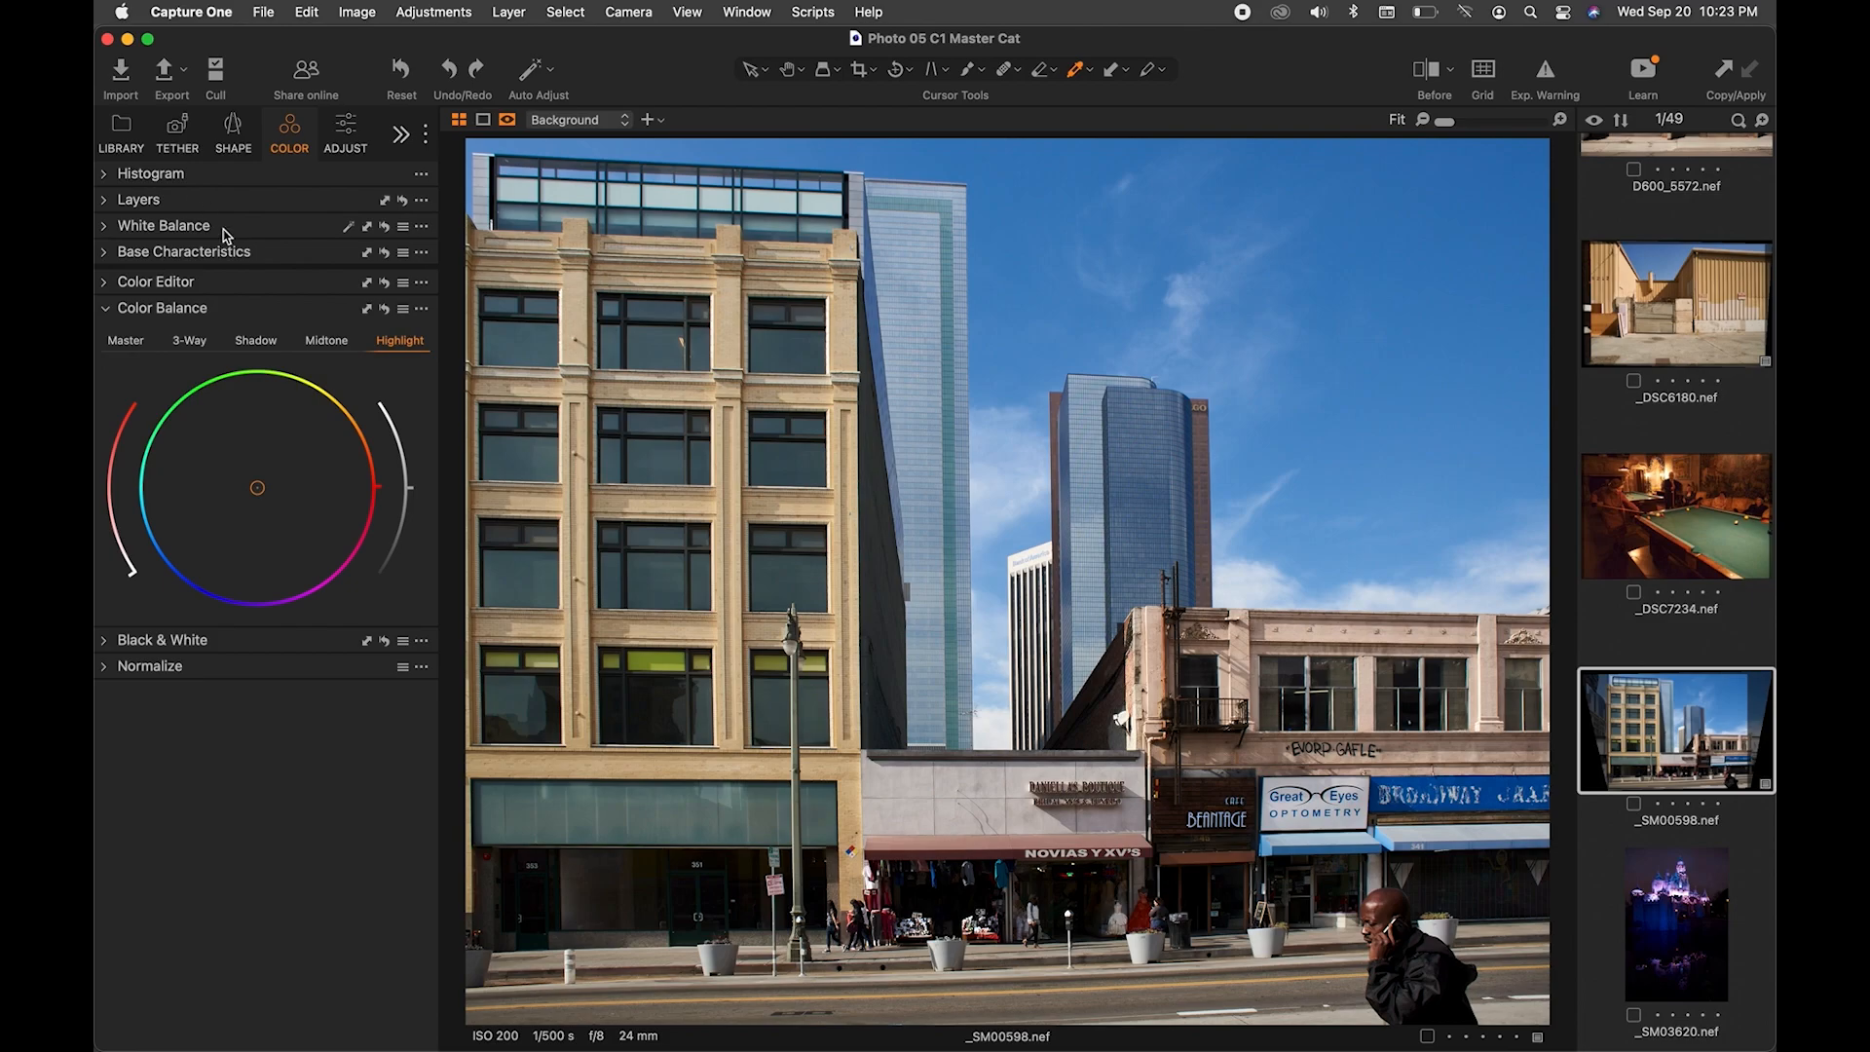
{"action": "left_click", "coordinate": [243, 202]}
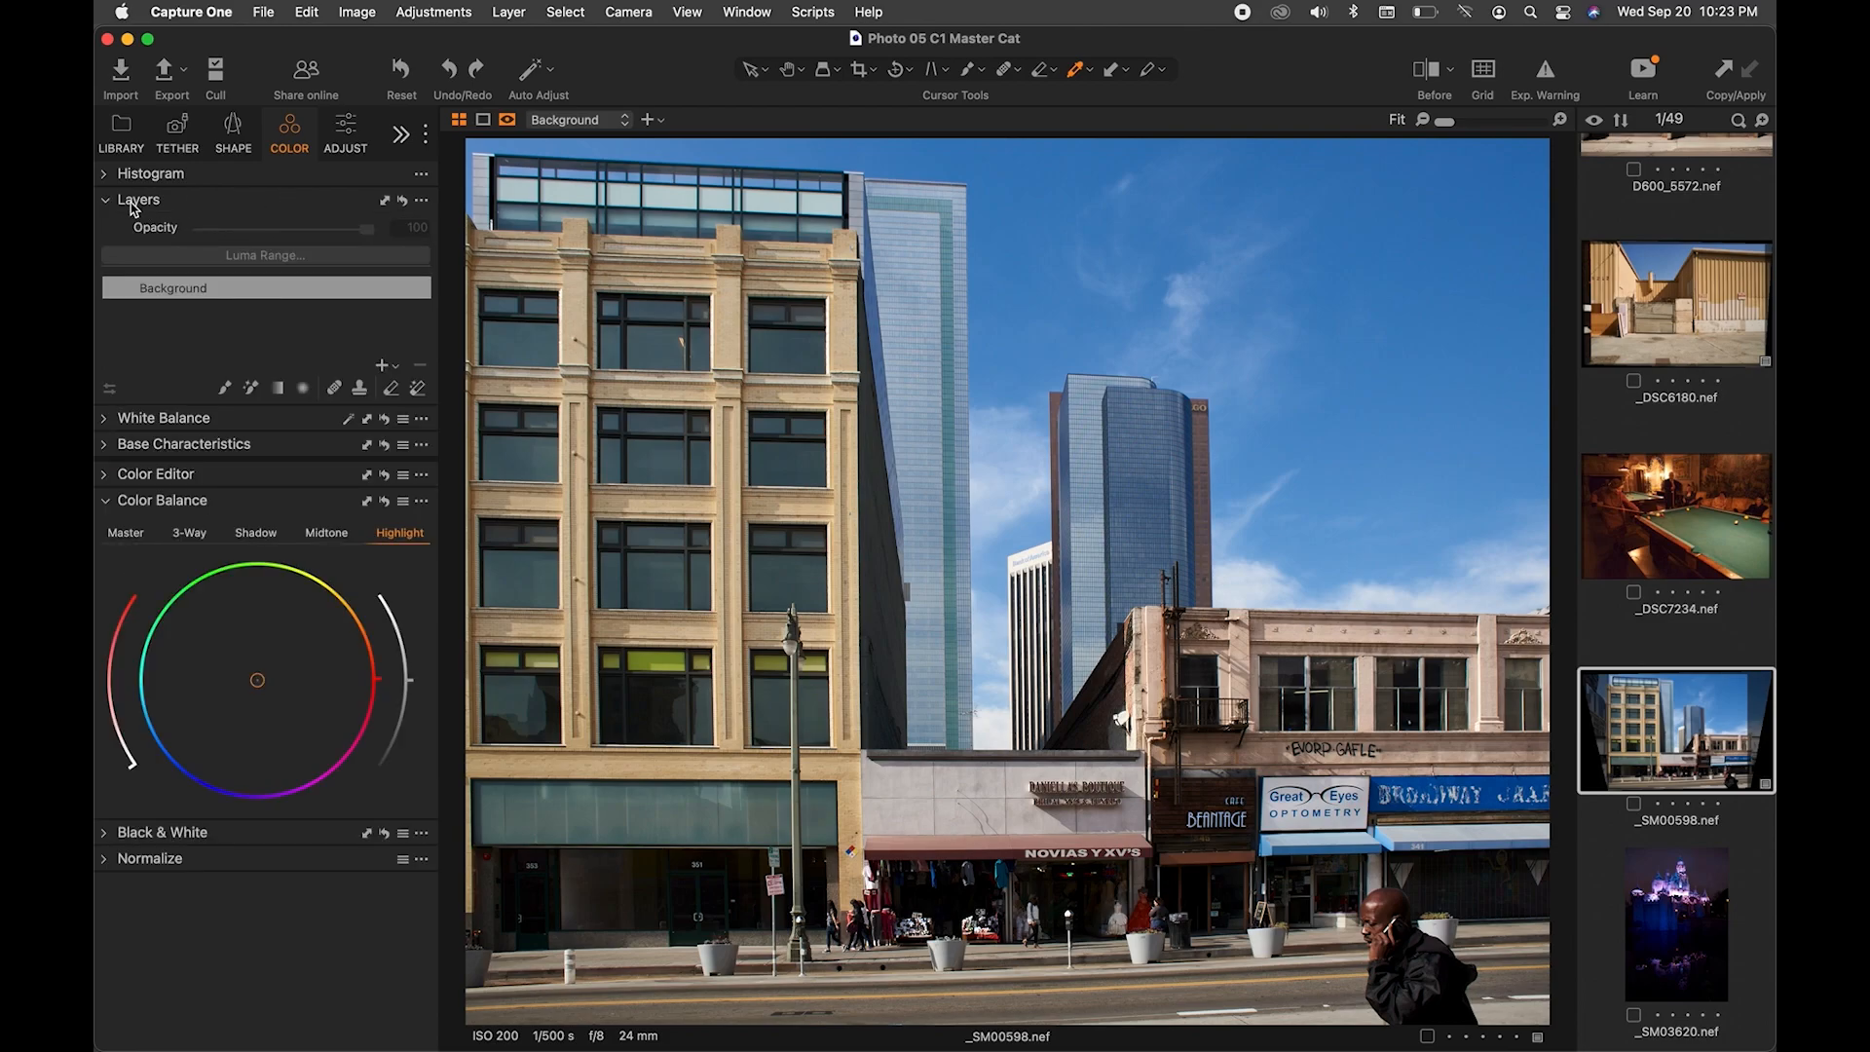
{"action": "left_click", "coordinate": [112, 200]}
Try darkening the sky with a linear gradient mask from the photo's top edge down to the lower clouds and Exposure at -1.11, and undo it
{"action": "left_click", "coordinate": [346, 131]}
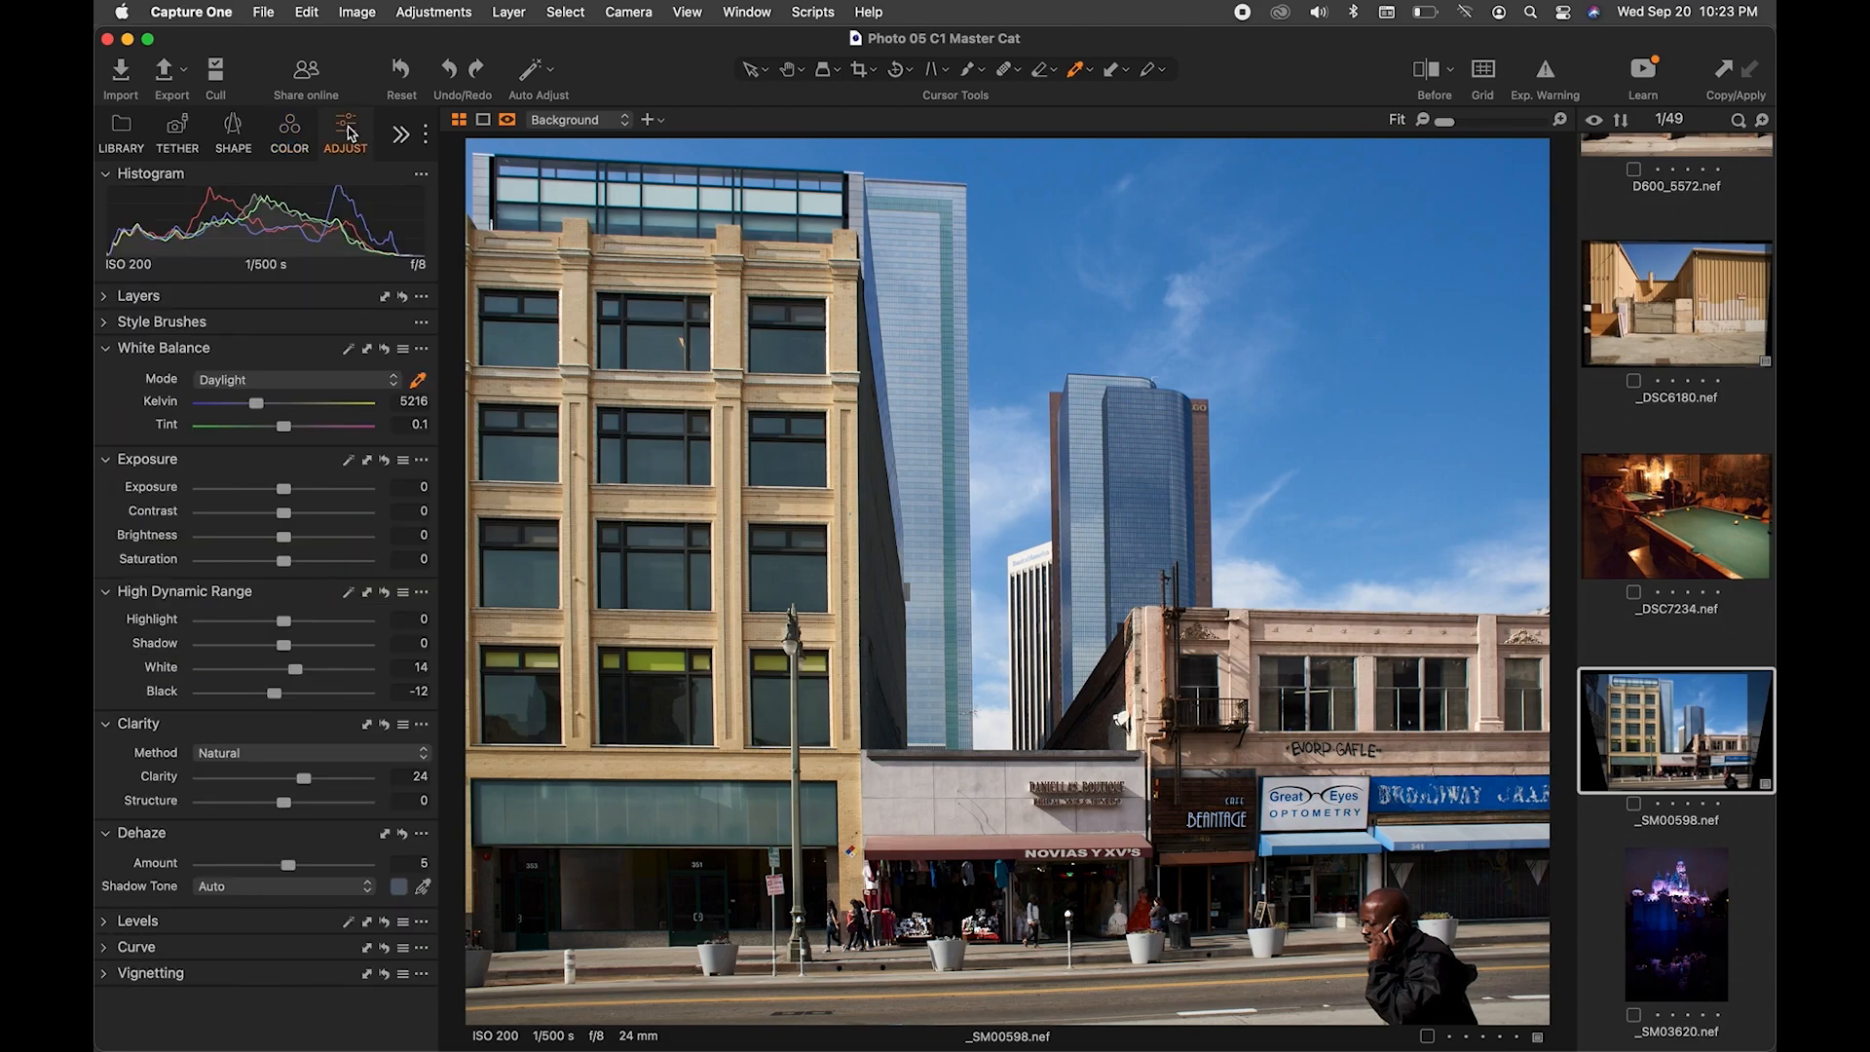
{"action": "left_click", "coordinate": [105, 296]}
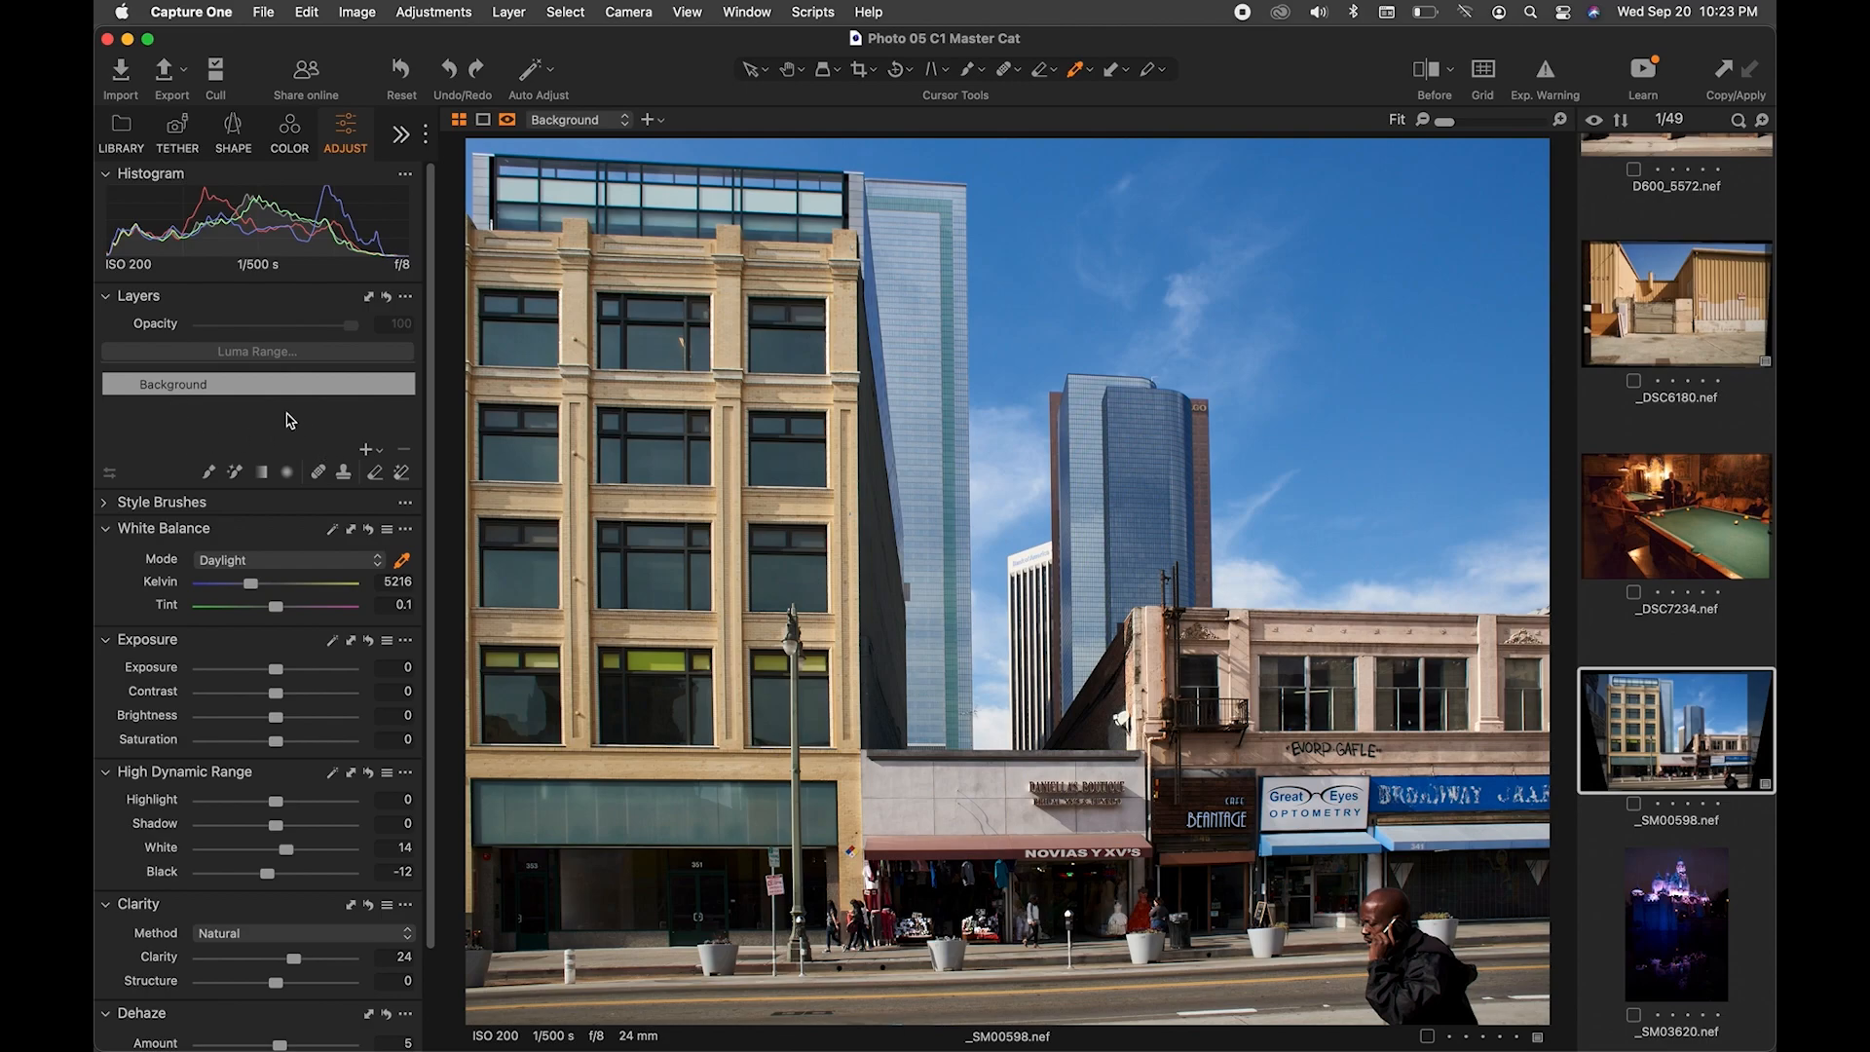
{"action": "left_click", "coordinate": [264, 474]}
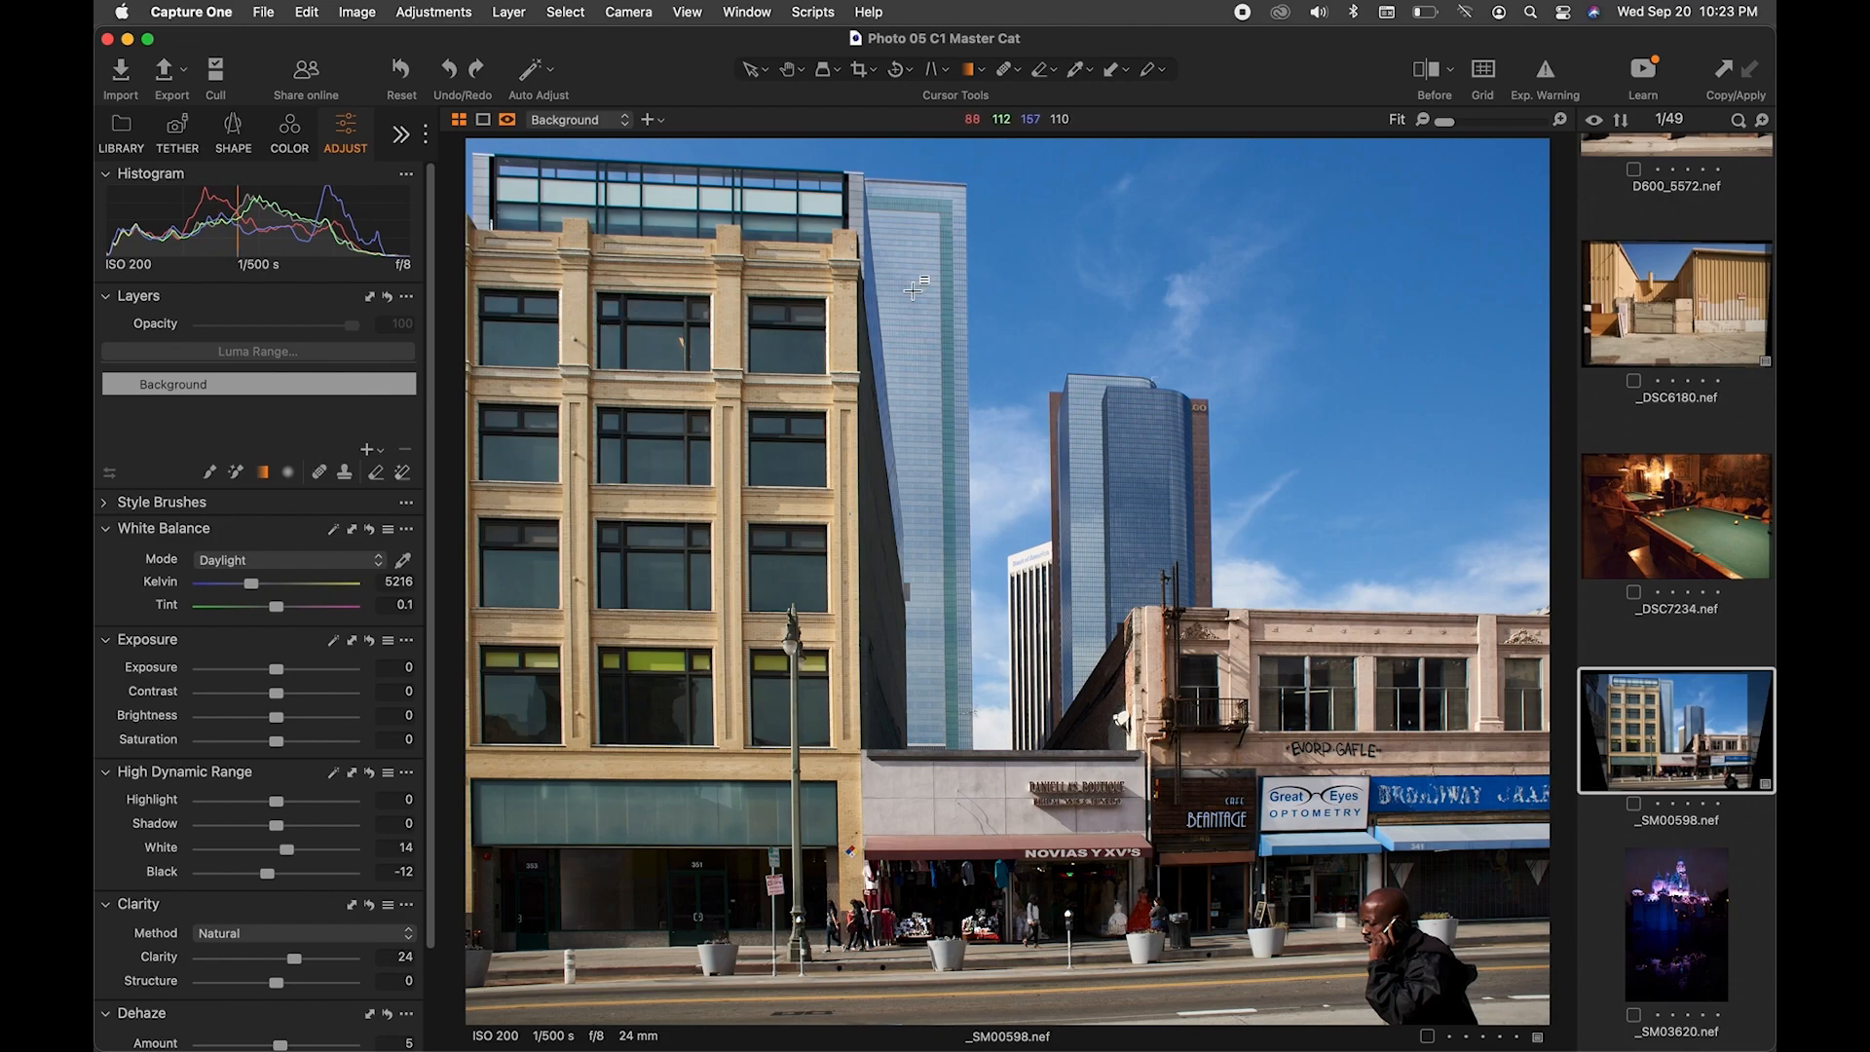
{"action": "left_click_drag", "start_coordinate": [1025, 140], "coordinate": [1022, 624]}
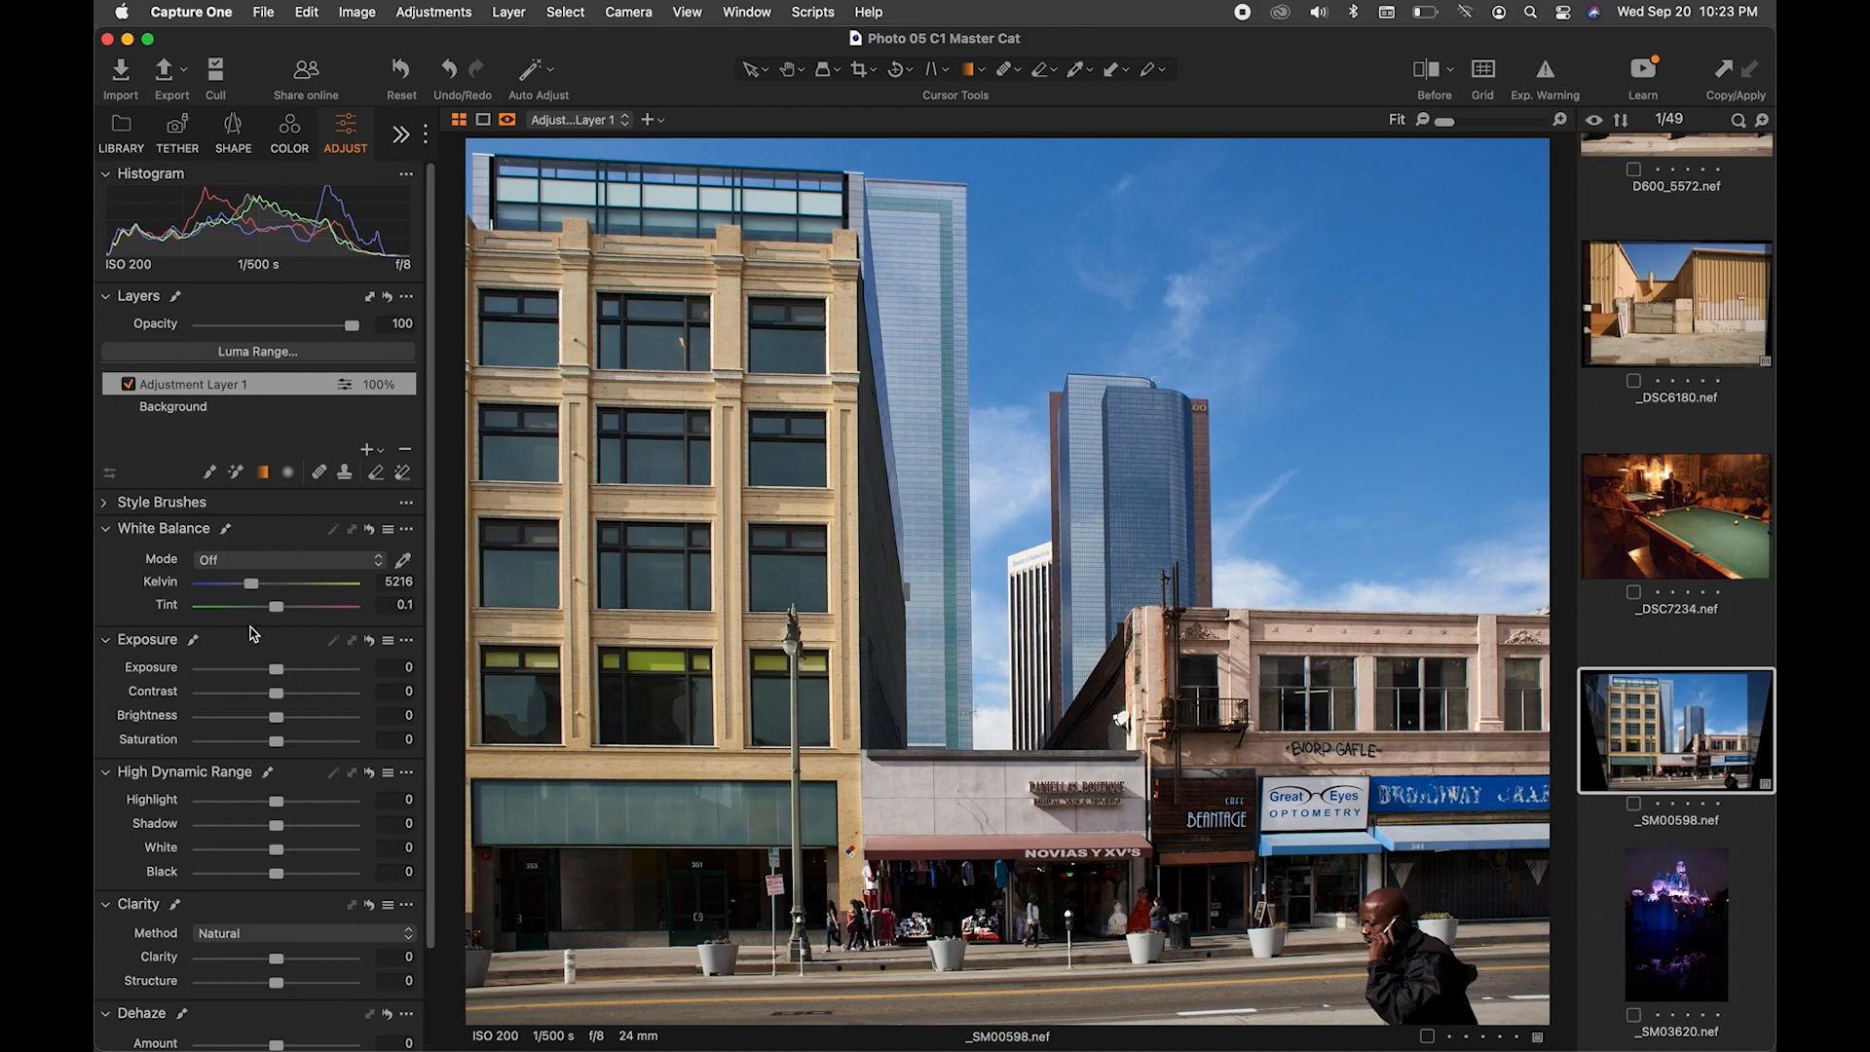
{"action": "scroll", "coordinate": [252, 824], "scroll_direction": "down", "scroll_amount": 2}
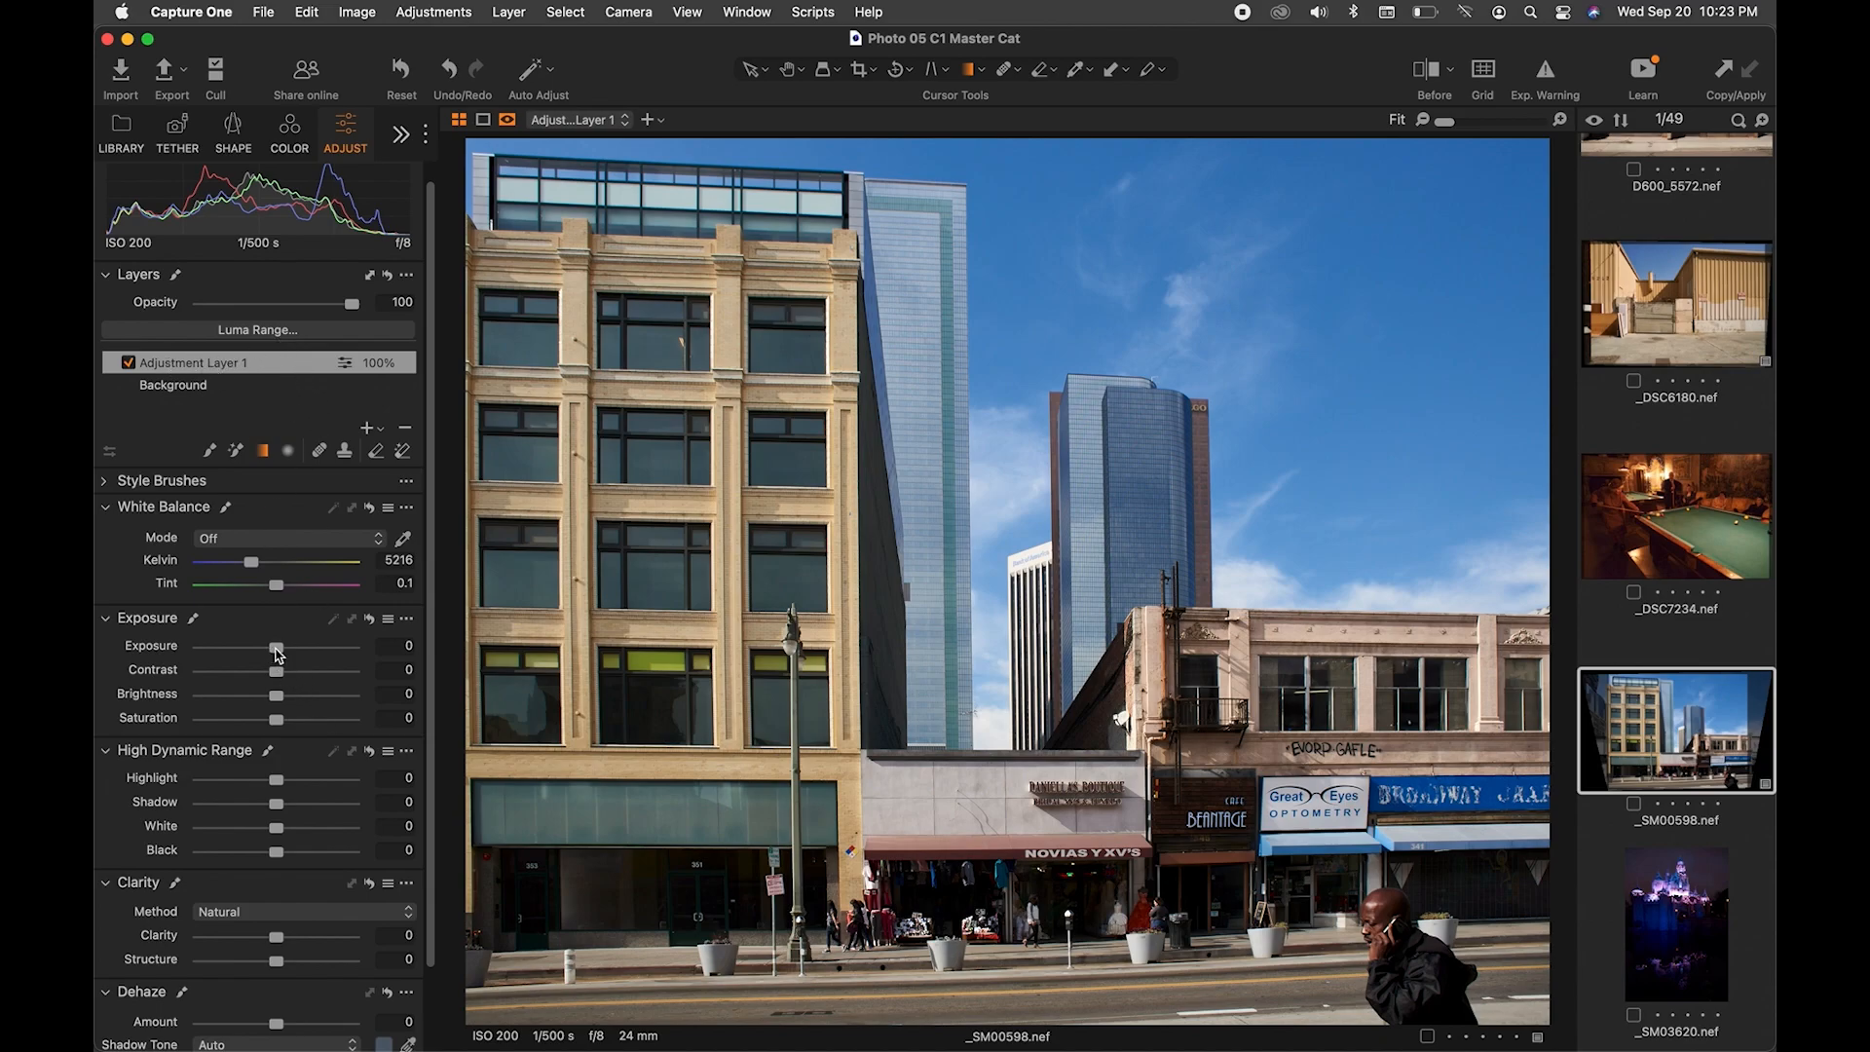
{"action": "left_click_drag", "start_coordinate": [276, 651], "coordinate": [258, 659]}
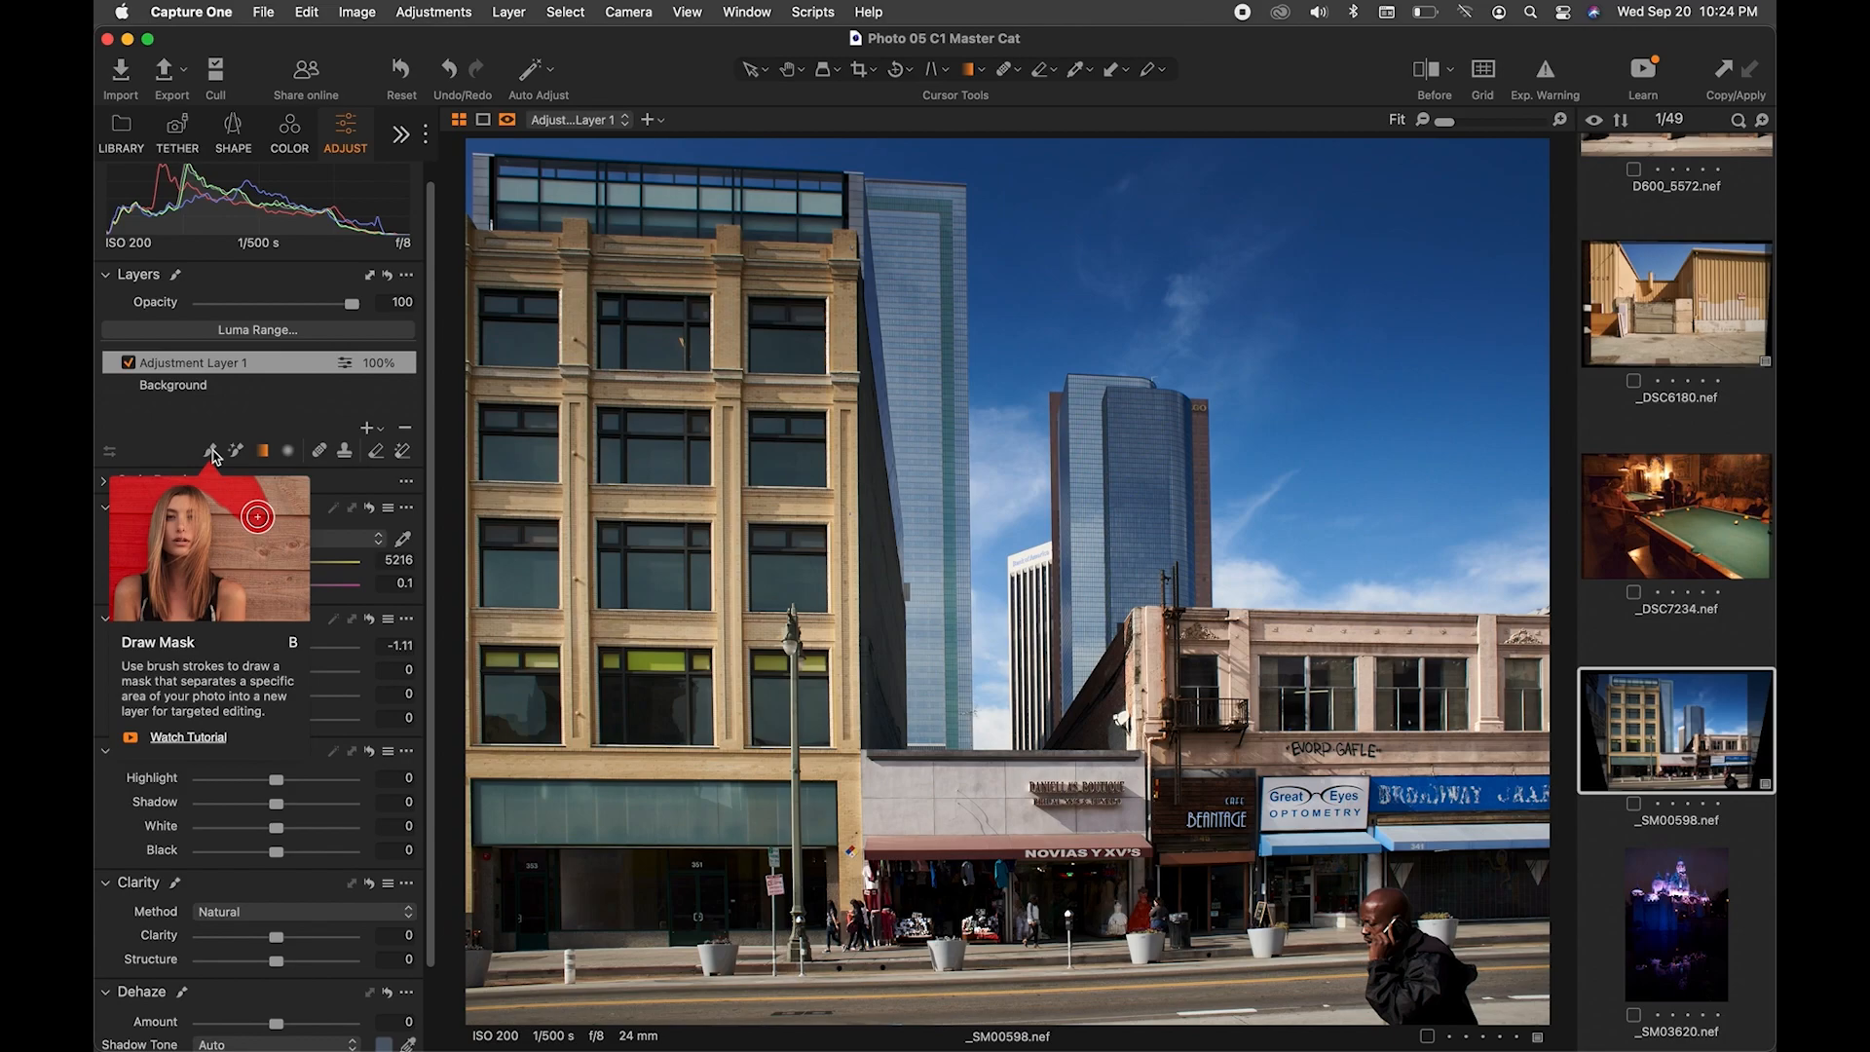
{"action": "key", "text": "super+z"}
Add a new adjustment layer and mask the blue sky on it with Magic Brush strokes along the top of the photo
{"action": "left_click", "coordinate": [369, 430]}
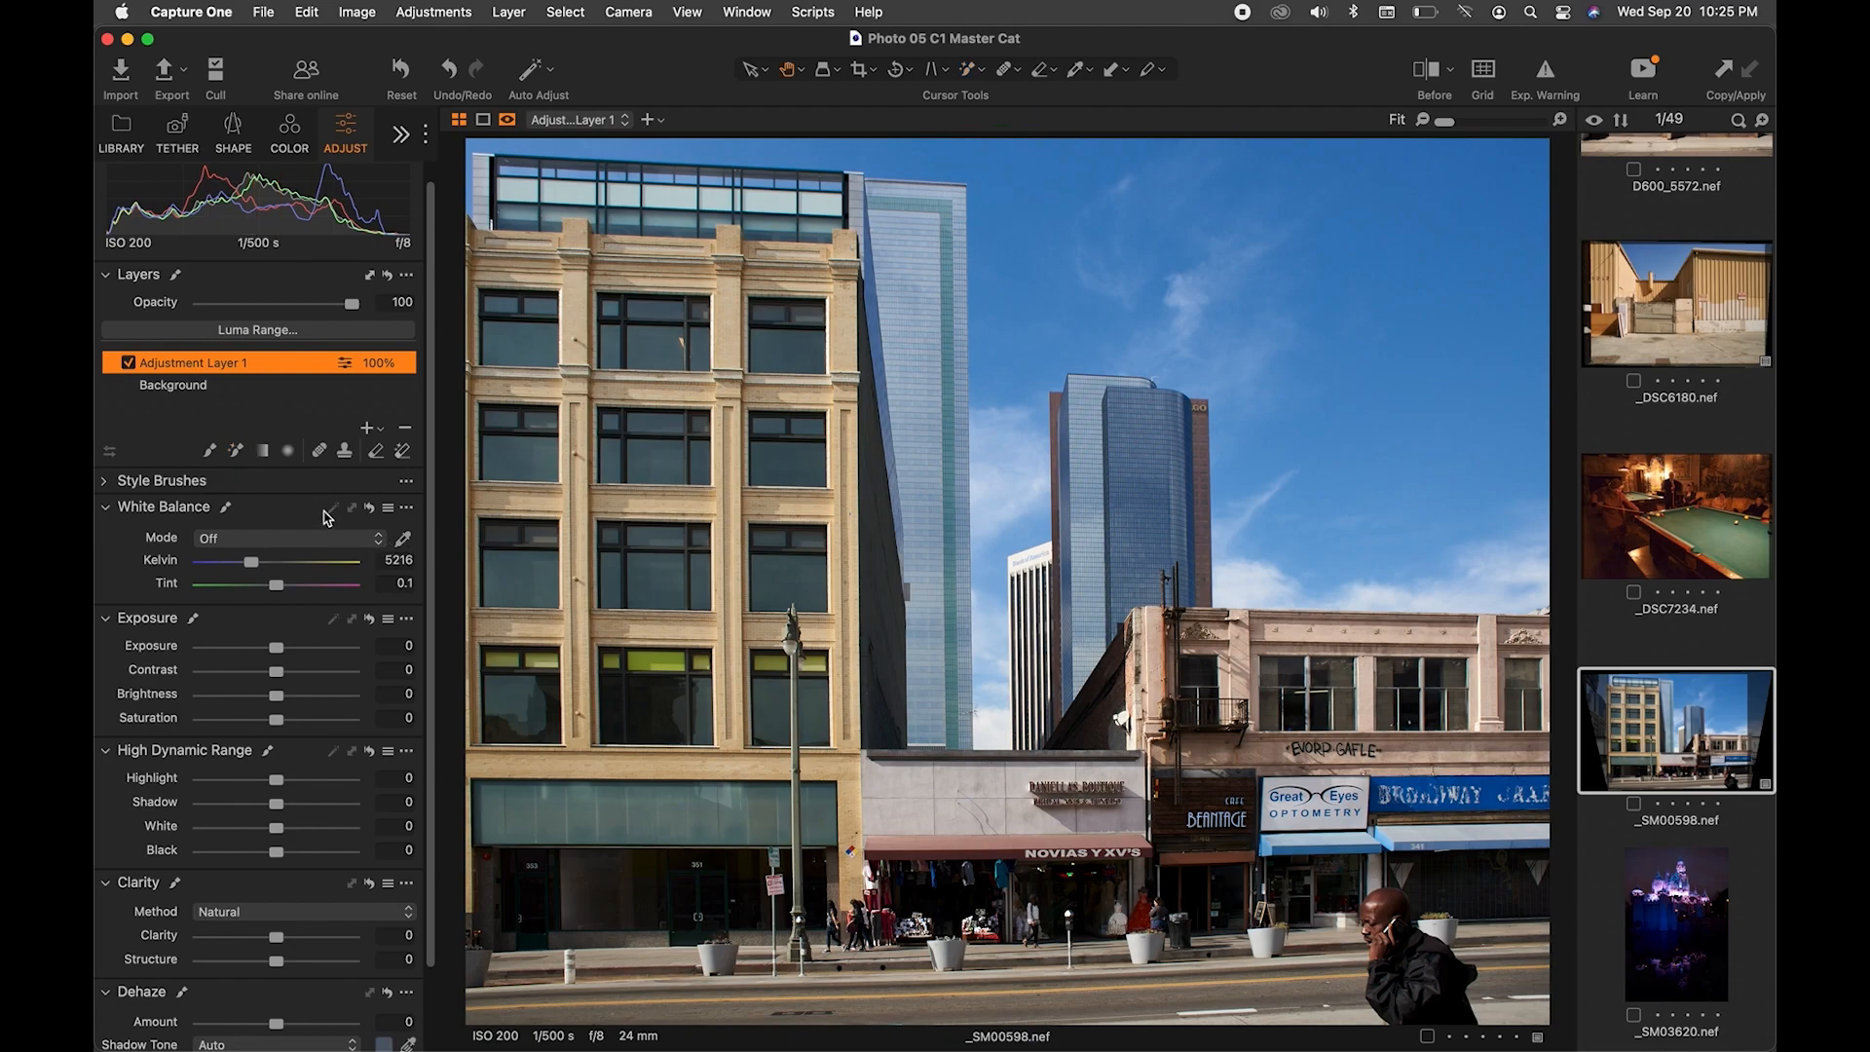
{"action": "left_click", "coordinate": [236, 452]}
{"action": "left_click", "coordinate": [570, 144]}
{"action": "left_click_drag", "start_coordinate": [570, 144], "coordinate": [1032, 195]}
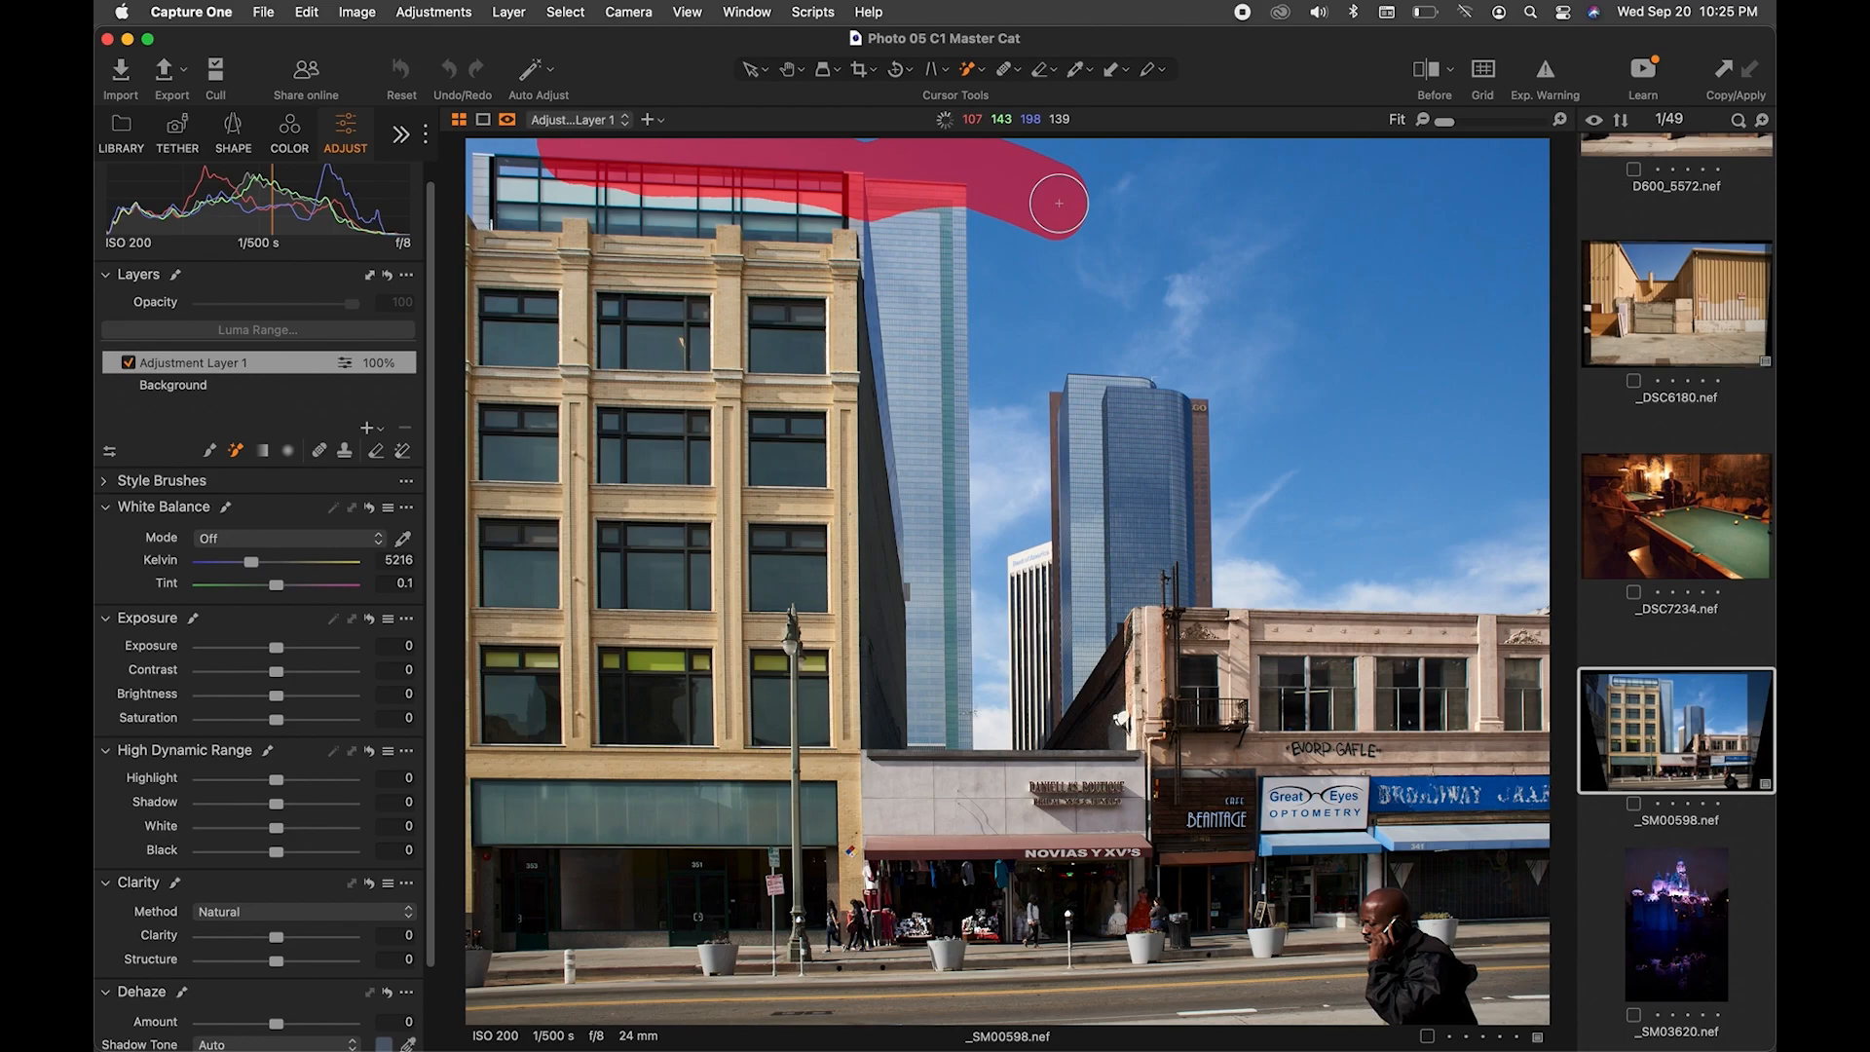
{"action": "mouse_move", "coordinate": [1003, 167]}
{"action": "left_mouse_down"}
{"action": "mouse_move", "coordinate": [1034, 220]}
{"action": "mouse_move", "coordinate": [1189, 245]}
{"action": "mouse_move", "coordinate": [1377, 180]}
{"action": "mouse_move", "coordinate": [1406, 249]}
{"action": "mouse_move", "coordinate": [1437, 249]}
{"action": "mouse_move", "coordinate": [1524, 223]}
{"action": "mouse_move", "coordinate": [1532, 165]}
{"action": "mouse_move", "coordinate": [1468, 194]}
{"action": "left_mouse_up"}
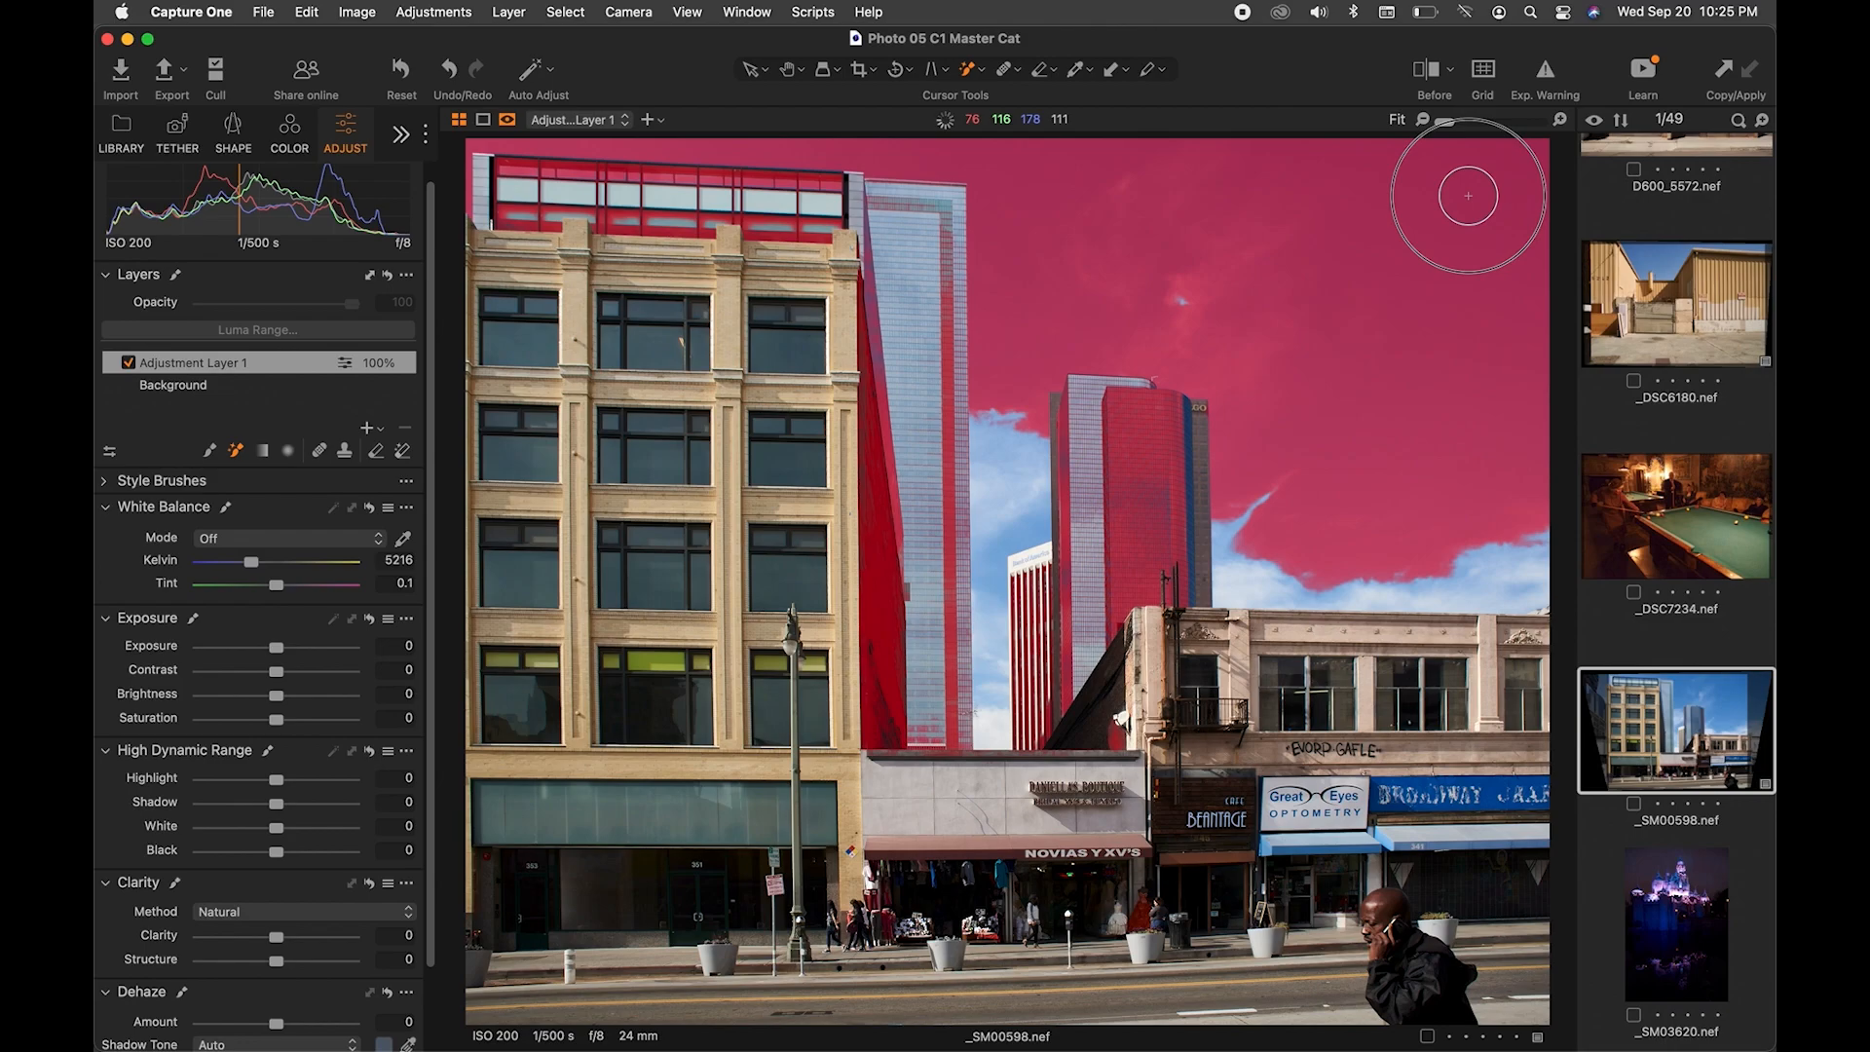
{"action": "left_click_drag", "start_coordinate": [1468, 195], "coordinate": [1468, 195]}
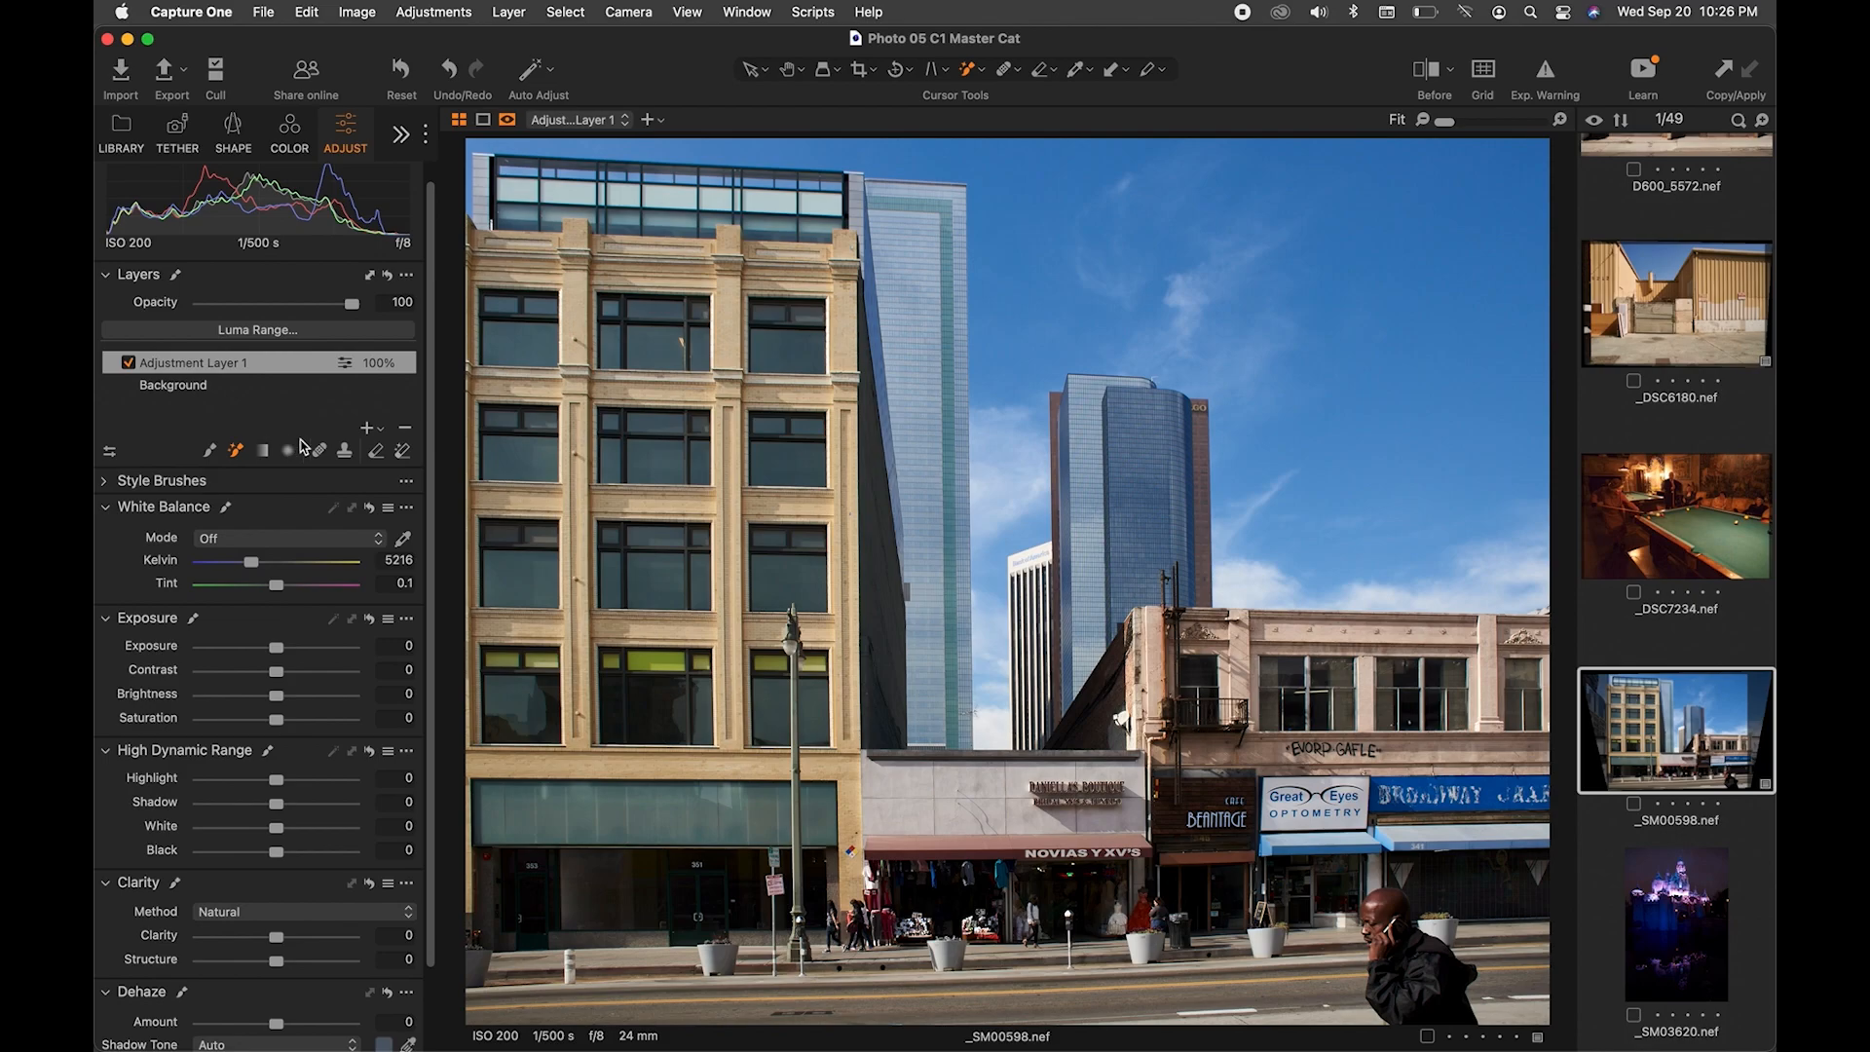
Remove the mask from the central skyscraper, the glass tower and the beige building's rooftop with the Magic Eraser
{"action": "left_click", "coordinate": [404, 453]}
{"action": "mouse_move", "coordinate": [1142, 444]}
{"action": "left_mouse_down"}
{"action": "mouse_move", "coordinate": [1121, 401]}
{"action": "mouse_move", "coordinate": [1114, 567]}
{"action": "mouse_move", "coordinate": [1128, 519]}
{"action": "left_mouse_up"}
{"action": "mouse_move", "coordinate": [865, 454]}
{"action": "left_mouse_down"}
{"action": "mouse_move", "coordinate": [881, 624]}
{"action": "mouse_move", "coordinate": [872, 268]}
{"action": "mouse_move", "coordinate": [819, 222]}
{"action": "mouse_move", "coordinate": [505, 218]}
{"action": "left_mouse_up"}
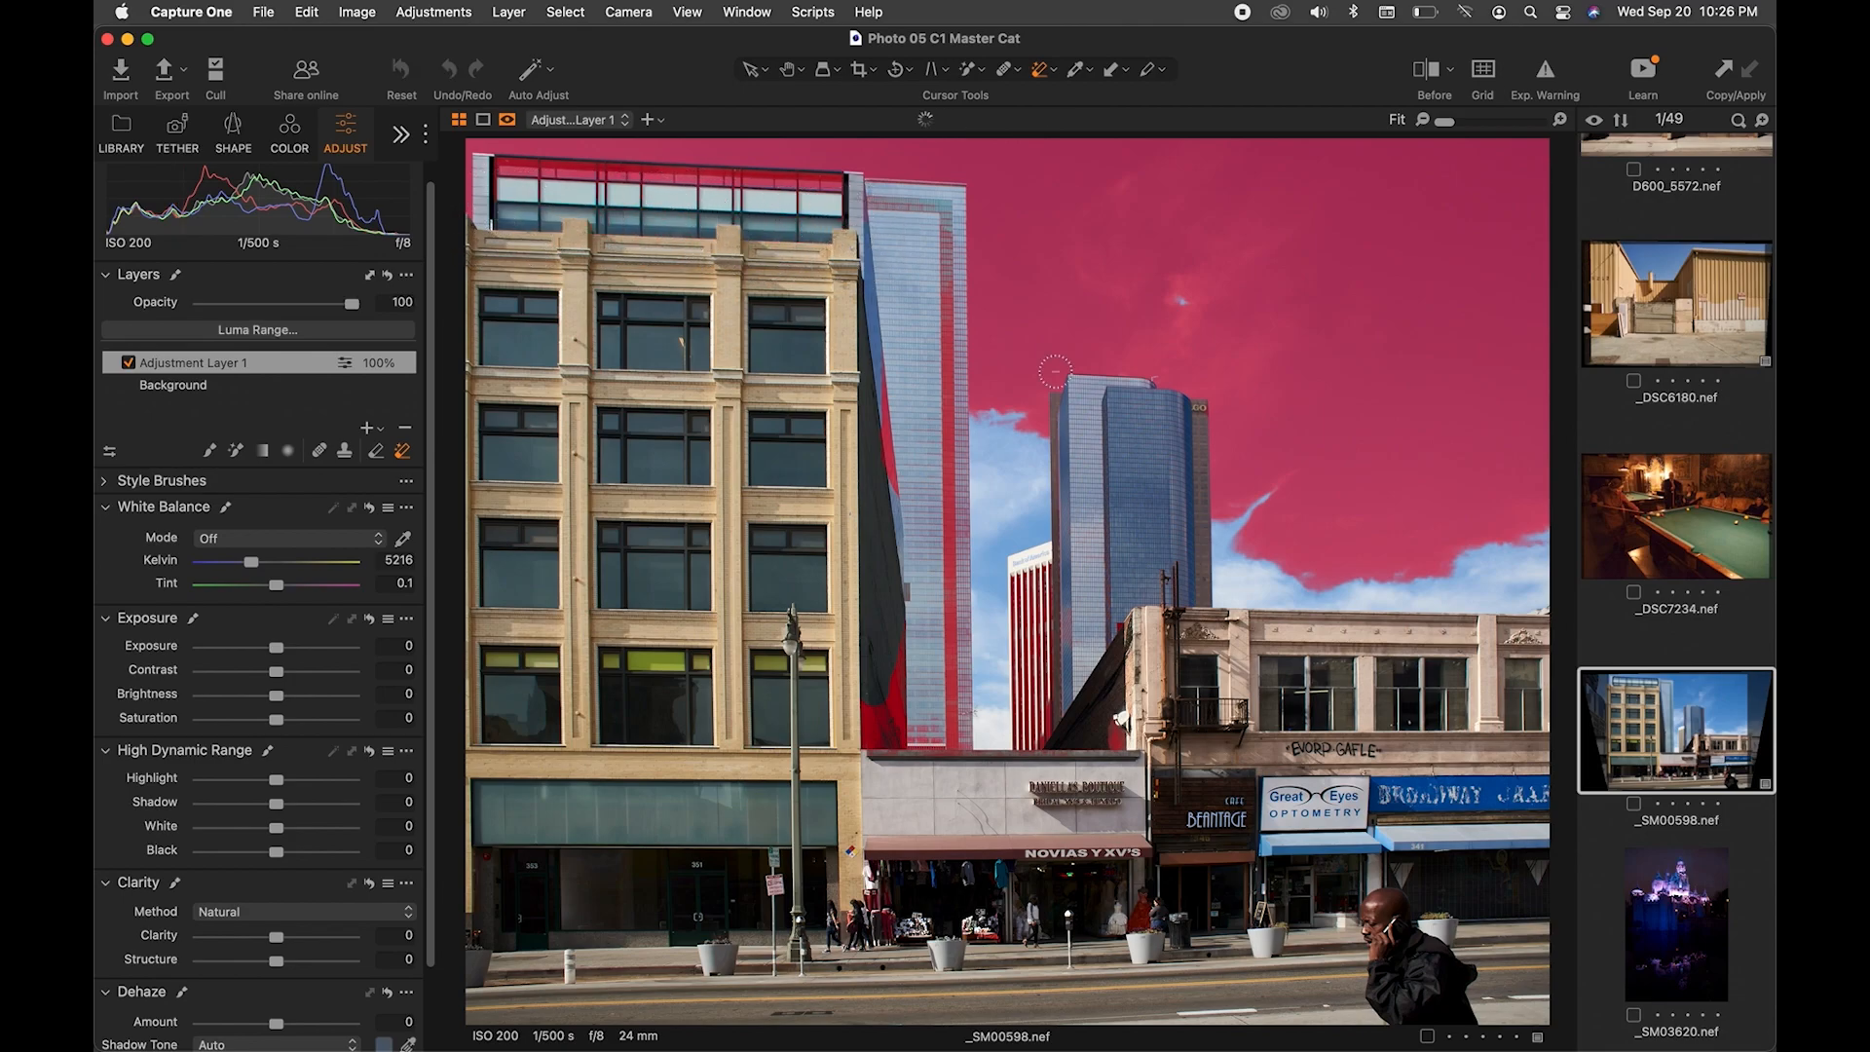
{"action": "mouse_move", "coordinate": [877, 481]}
{"action": "left_mouse_down"}
{"action": "mouse_move", "coordinate": [878, 280]}
{"action": "mouse_move", "coordinate": [869, 260]}
{"action": "mouse_move", "coordinate": [889, 386]}
{"action": "mouse_move", "coordinate": [835, 223]}
{"action": "mouse_move", "coordinate": [468, 221]}
{"action": "mouse_move", "coordinate": [547, 204]}
{"action": "mouse_move", "coordinate": [547, 185]}
{"action": "mouse_move", "coordinate": [498, 172]}
{"action": "mouse_move", "coordinate": [828, 203]}
{"action": "left_mouse_up"}
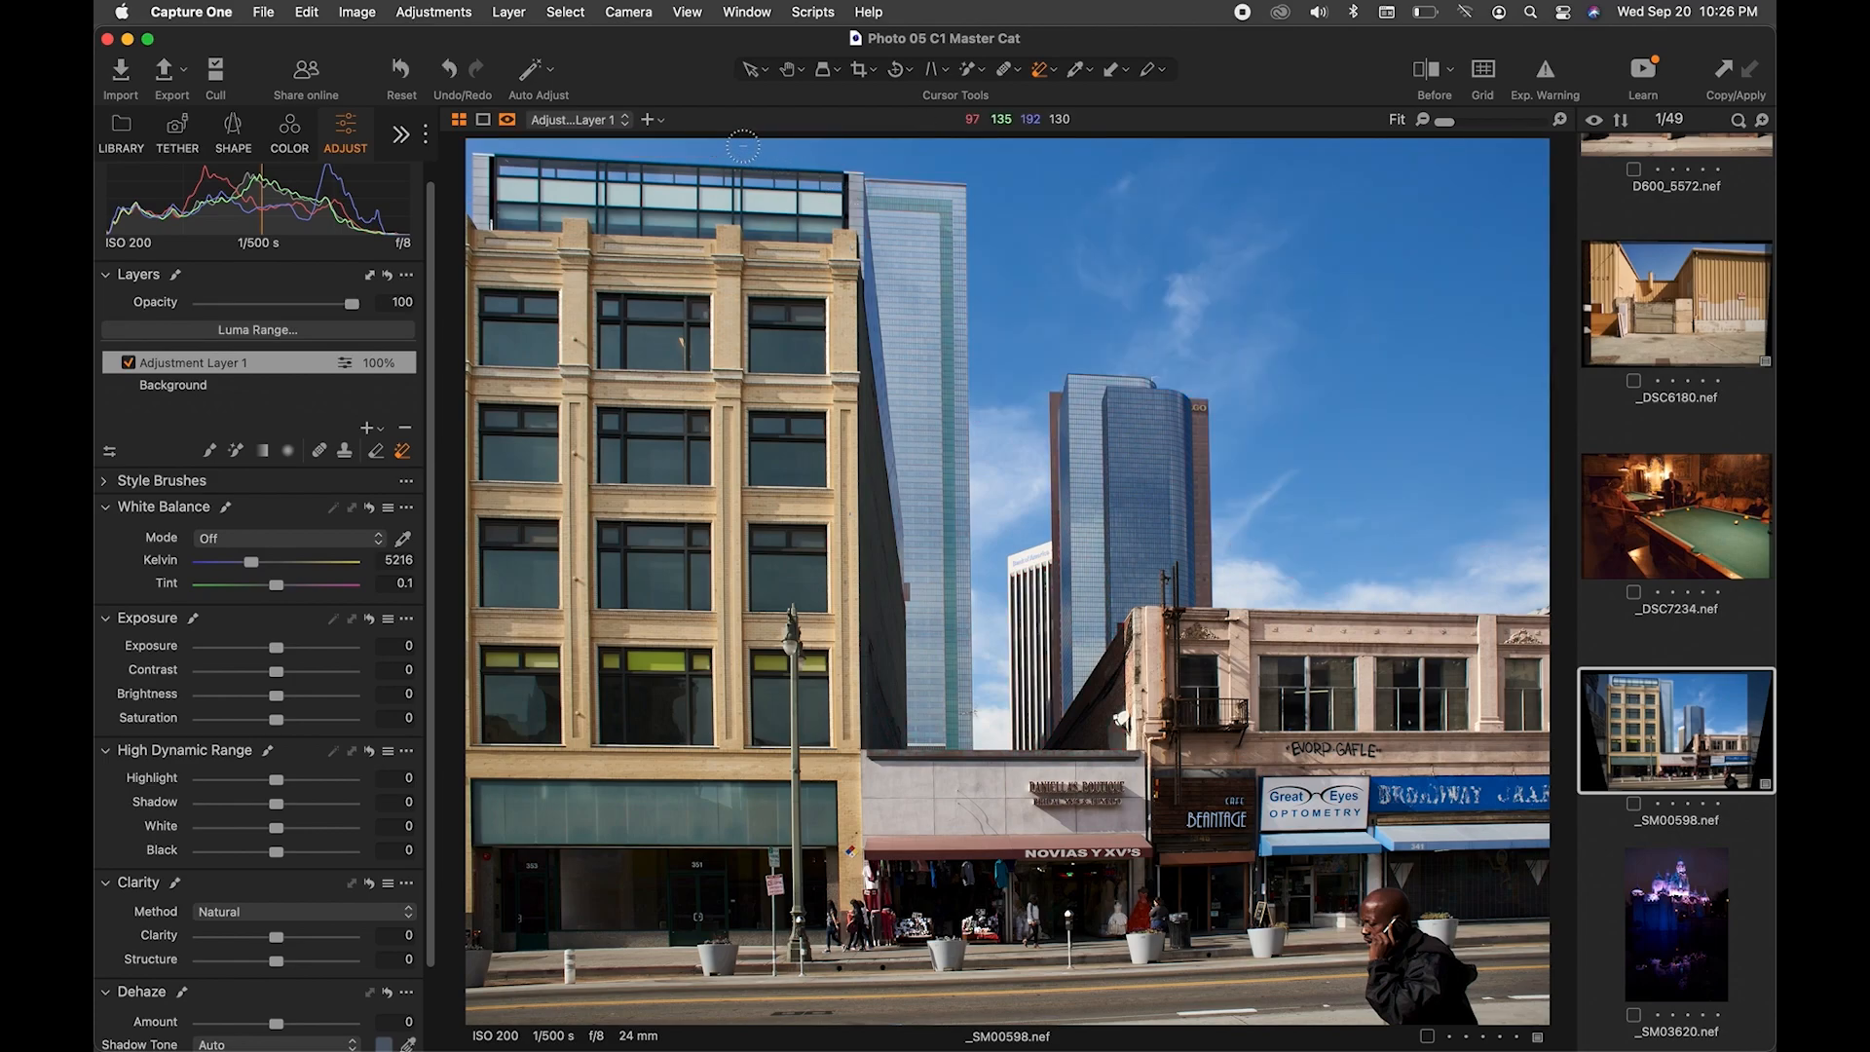
Mask the strip of sky above the beige building's roof with the Magic Brush
{"action": "left_click", "coordinate": [235, 449]}
{"action": "left_click", "coordinate": [689, 152]}
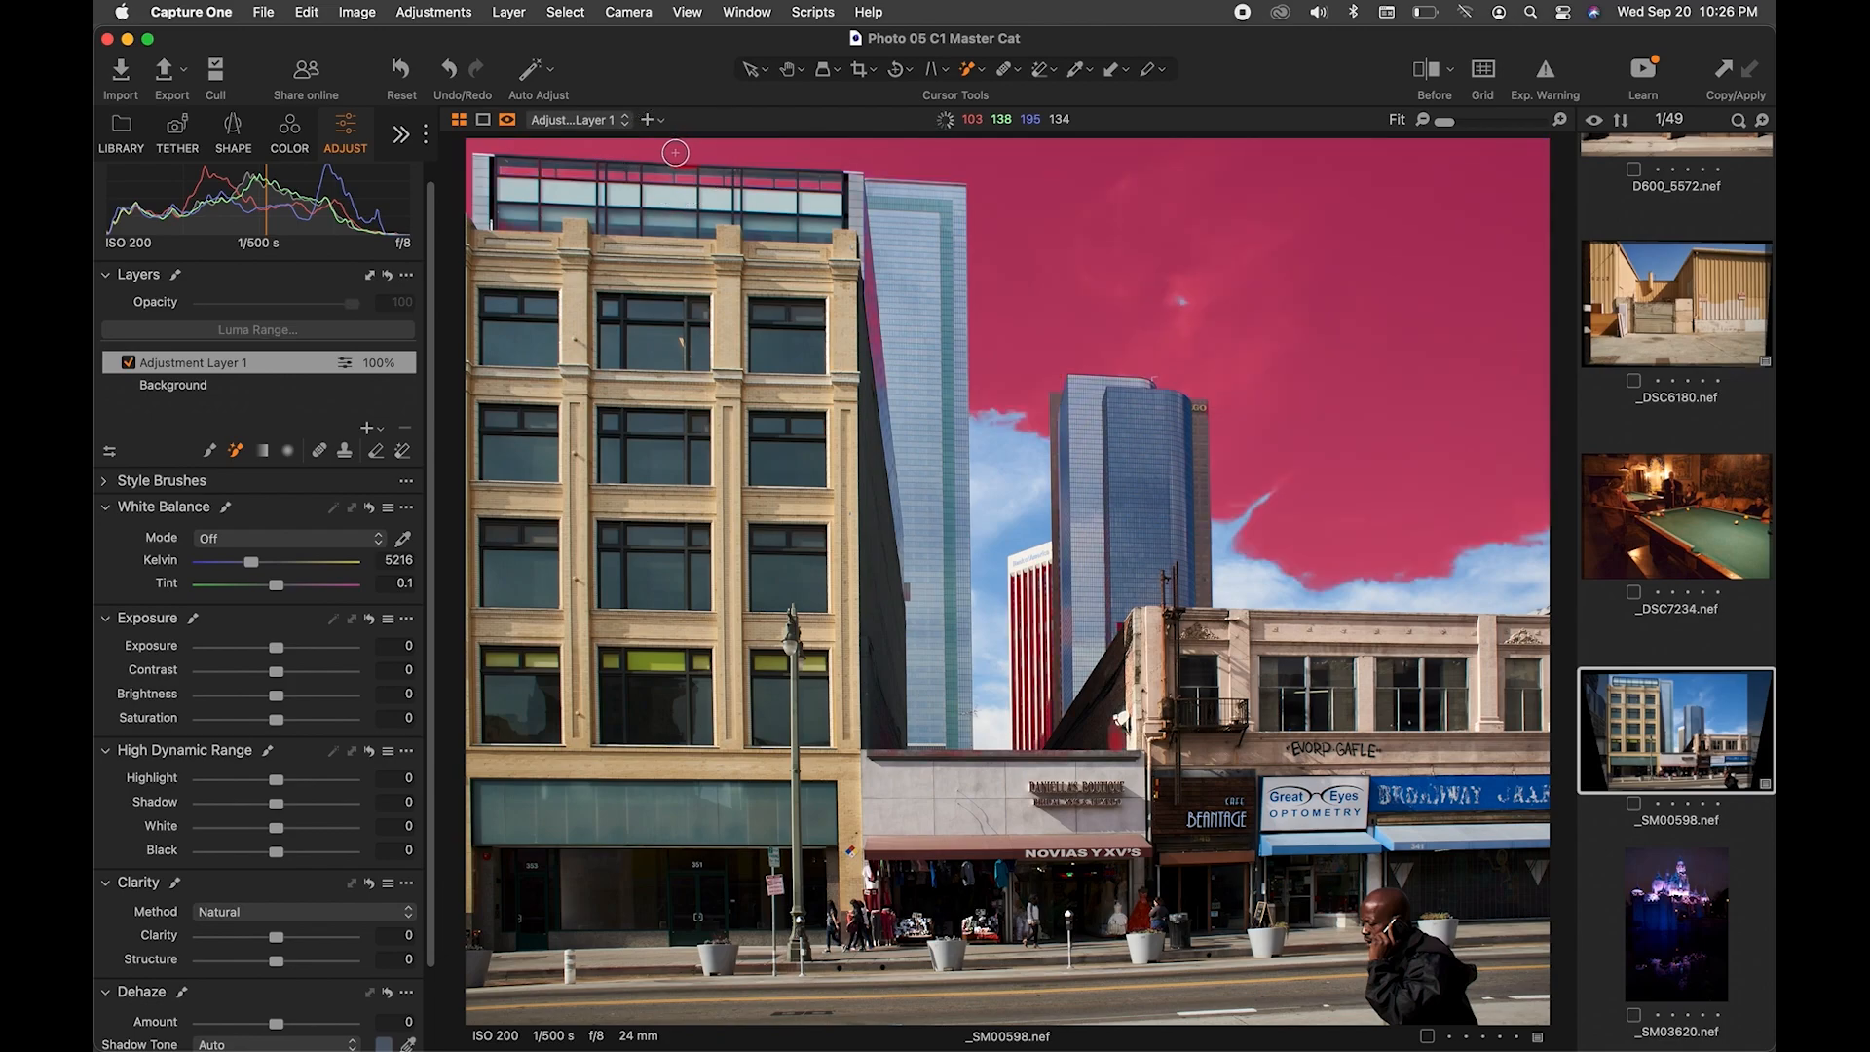
Extend the sky mask over the low clouds and the gap between the towers with Magic Brush strokes
{"action": "left_click", "coordinate": [1251, 585]}
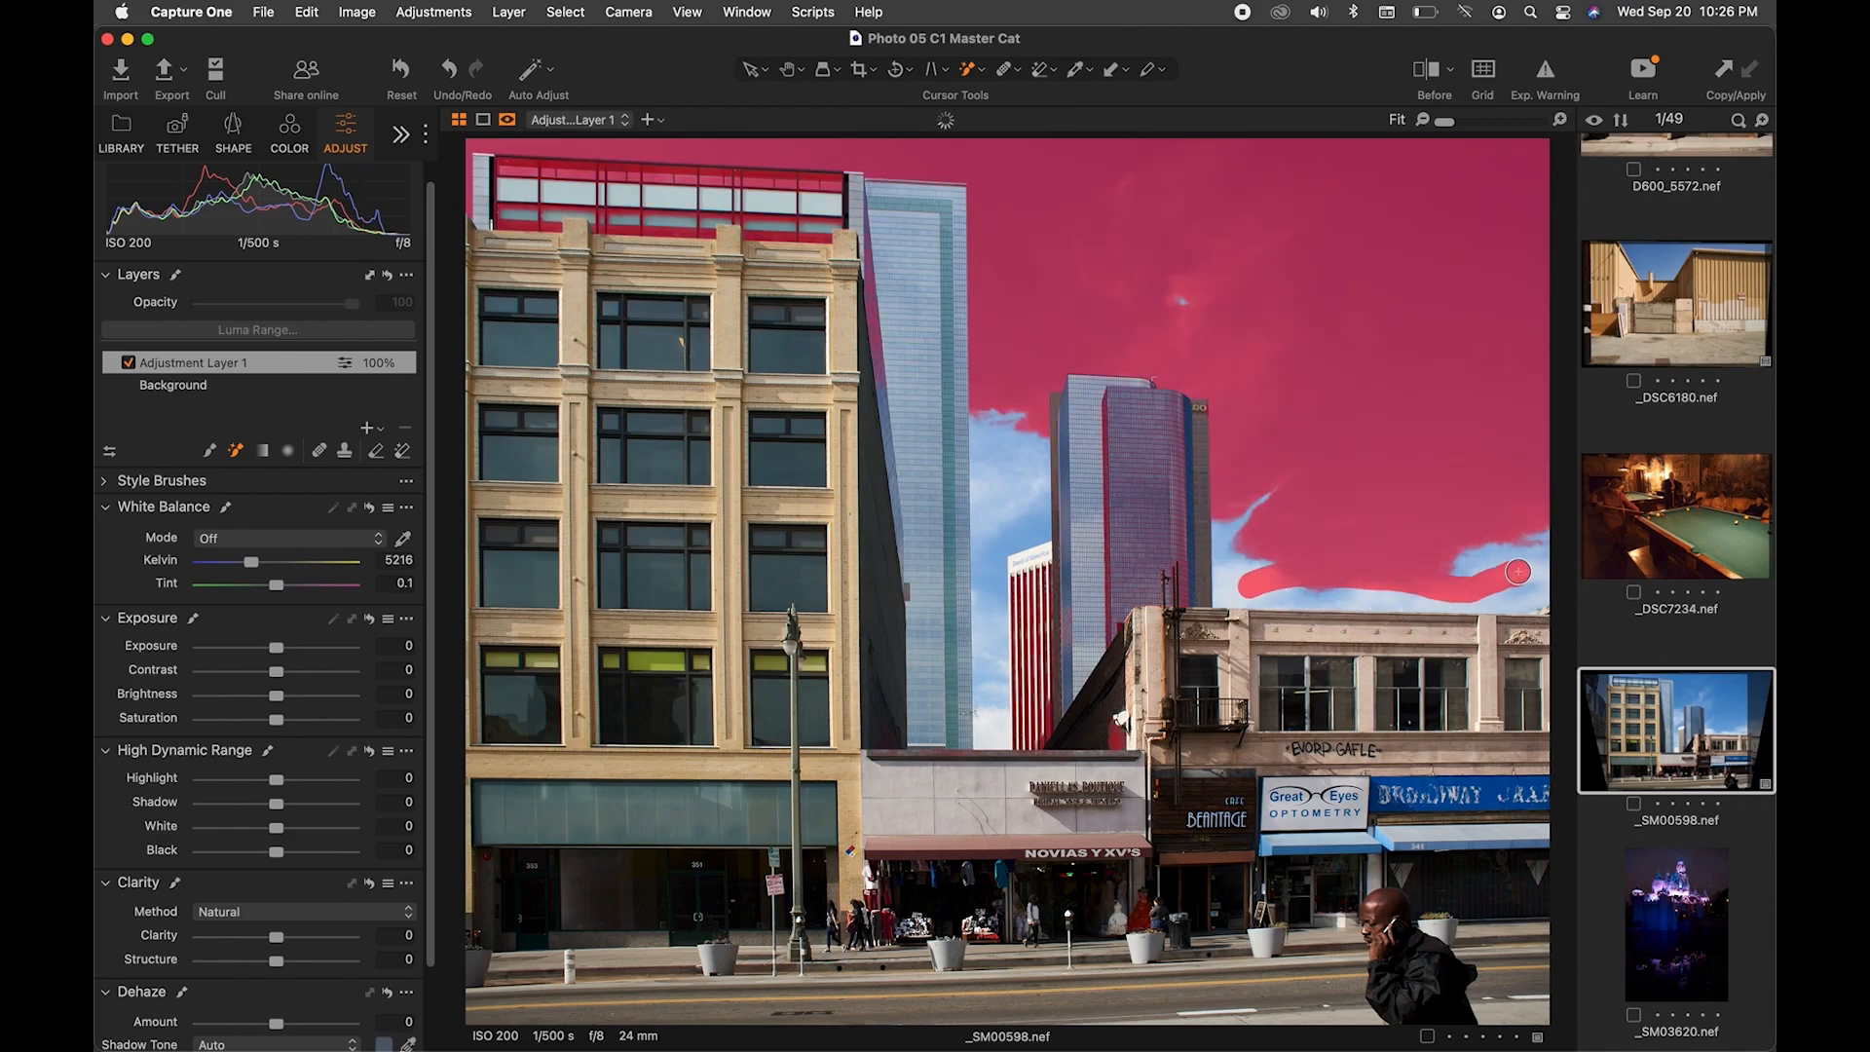
{"action": "left_click_drag", "start_coordinate": [993, 728], "coordinate": [994, 704]}
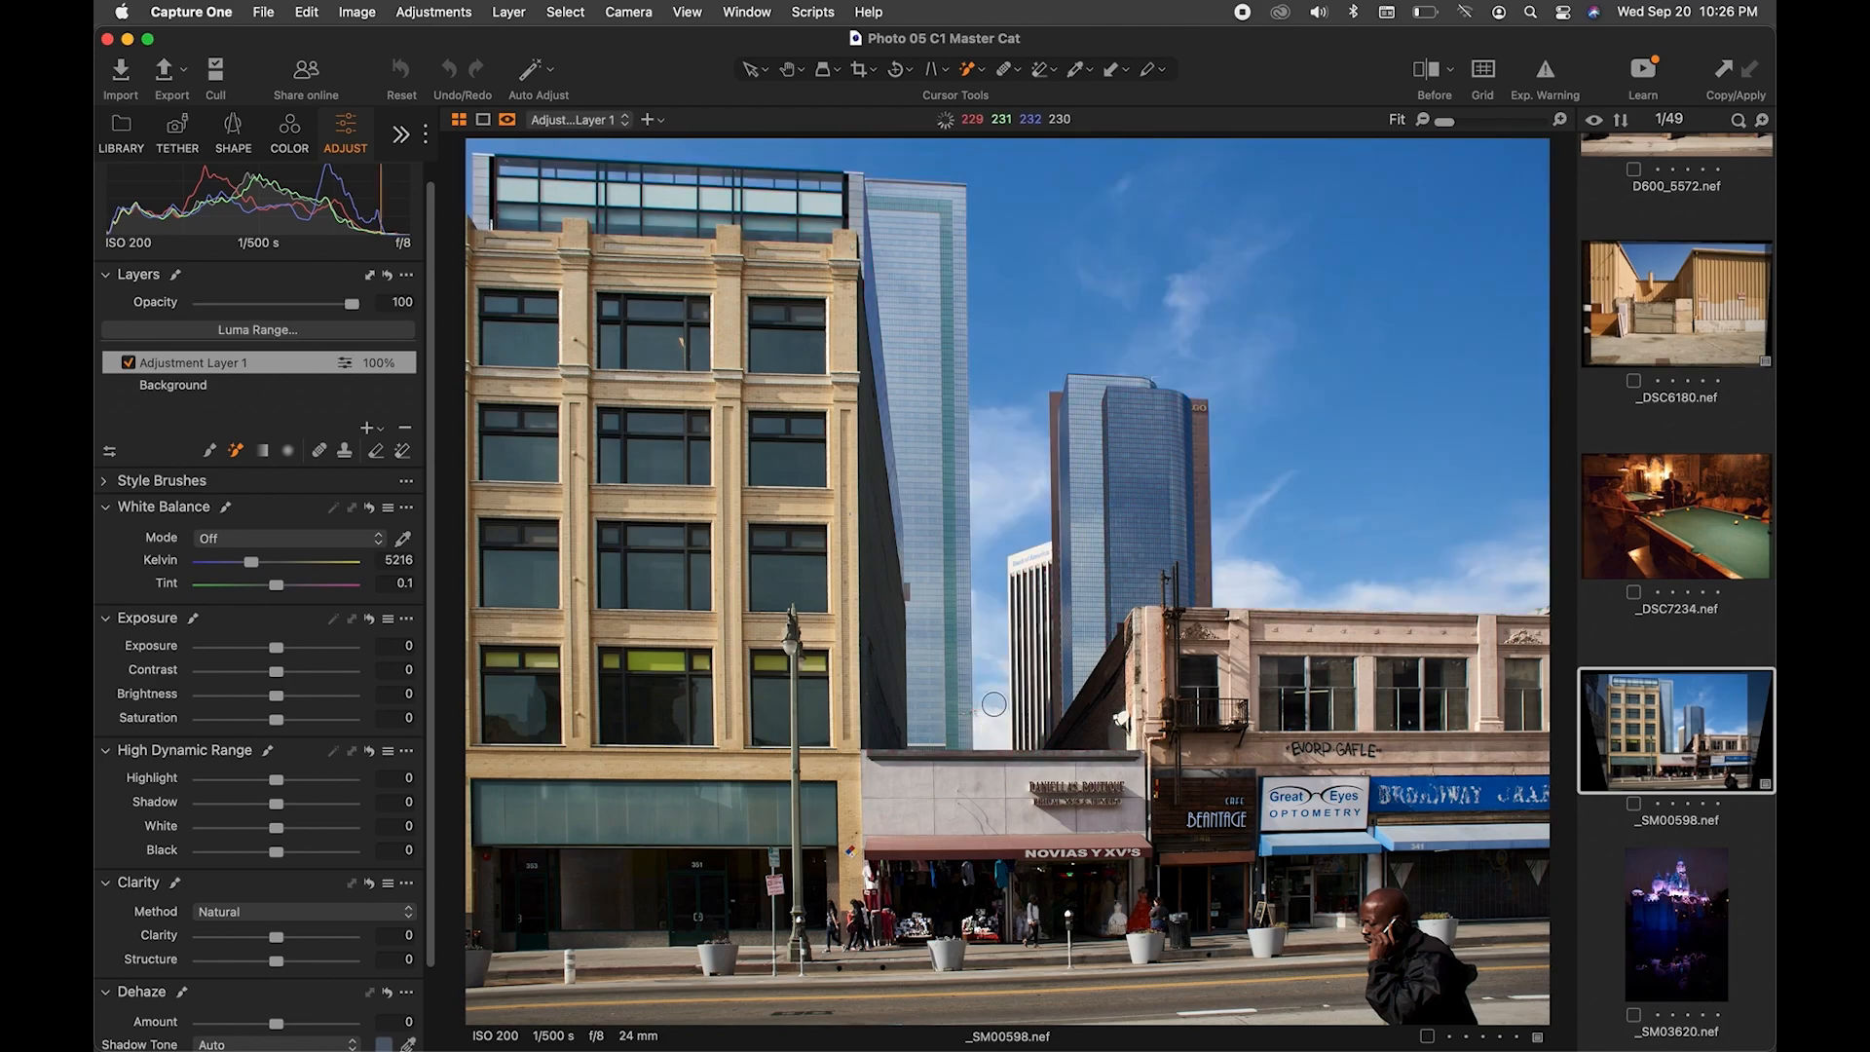
{"action": "left_click", "coordinate": [993, 704]}
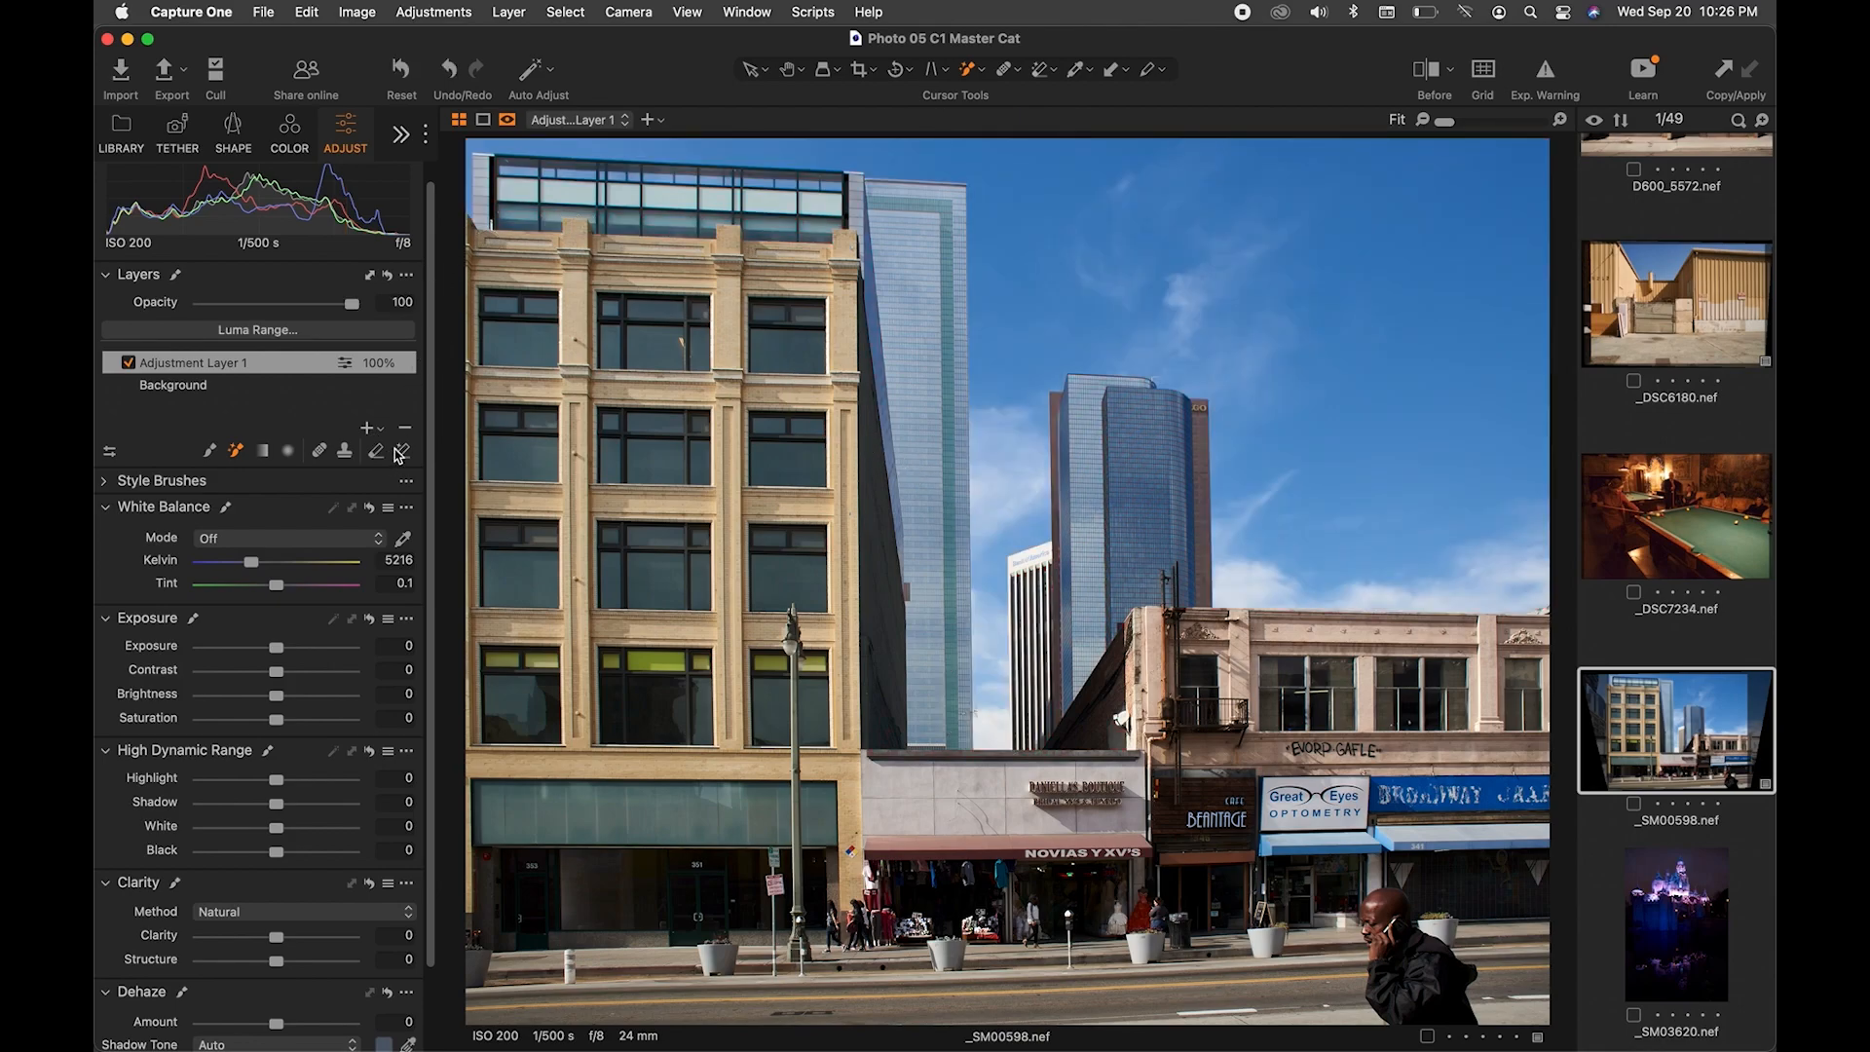
Remove the mask from the beige building's glass rooftop, the central skyscraper and the white striped tower with the Magic Eraser
{"action": "left_click", "coordinate": [865, 292]}
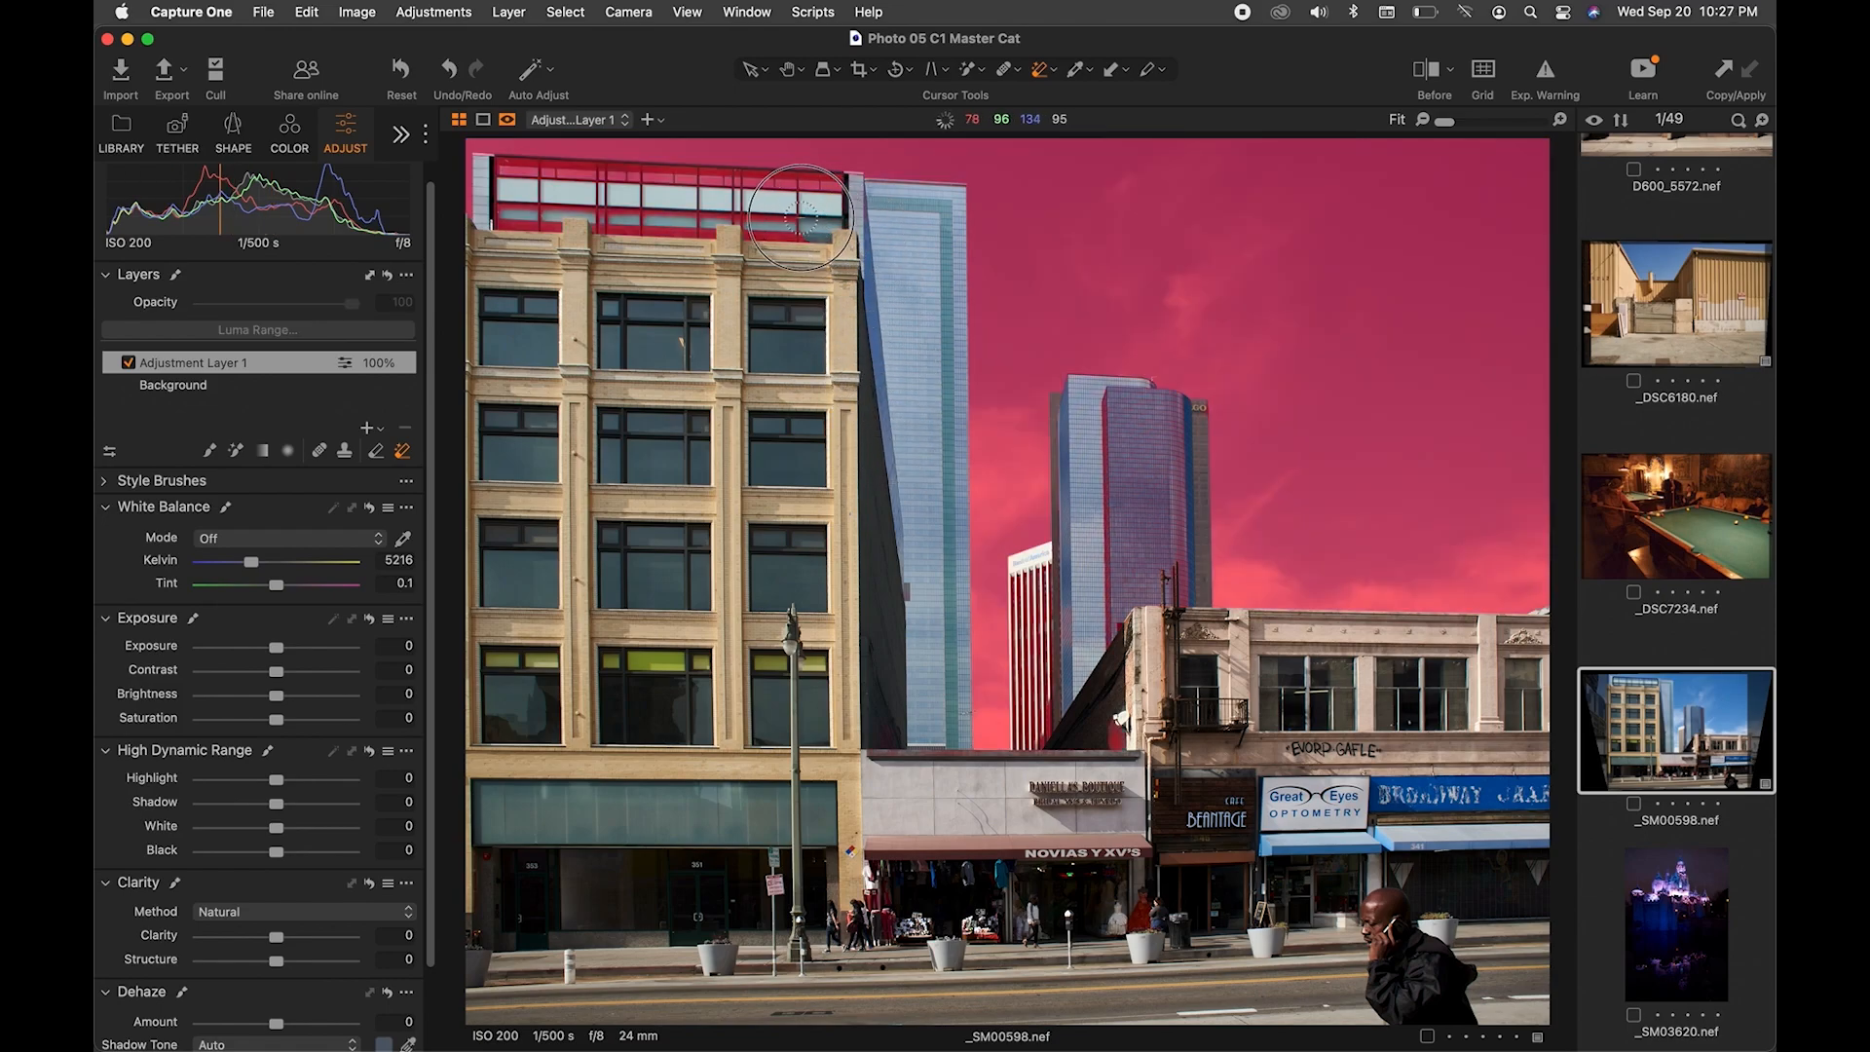
{"action": "mouse_move", "coordinate": [733, 210]}
{"action": "left_mouse_down"}
{"action": "mouse_move", "coordinate": [477, 200]}
{"action": "mouse_move", "coordinate": [658, 216]}
{"action": "mouse_move", "coordinate": [809, 190]}
{"action": "mouse_move", "coordinate": [828, 195]}
{"action": "mouse_move", "coordinate": [492, 190]}
{"action": "mouse_move", "coordinate": [910, 217]}
{"action": "mouse_move", "coordinate": [881, 282]}
{"action": "left_mouse_up"}
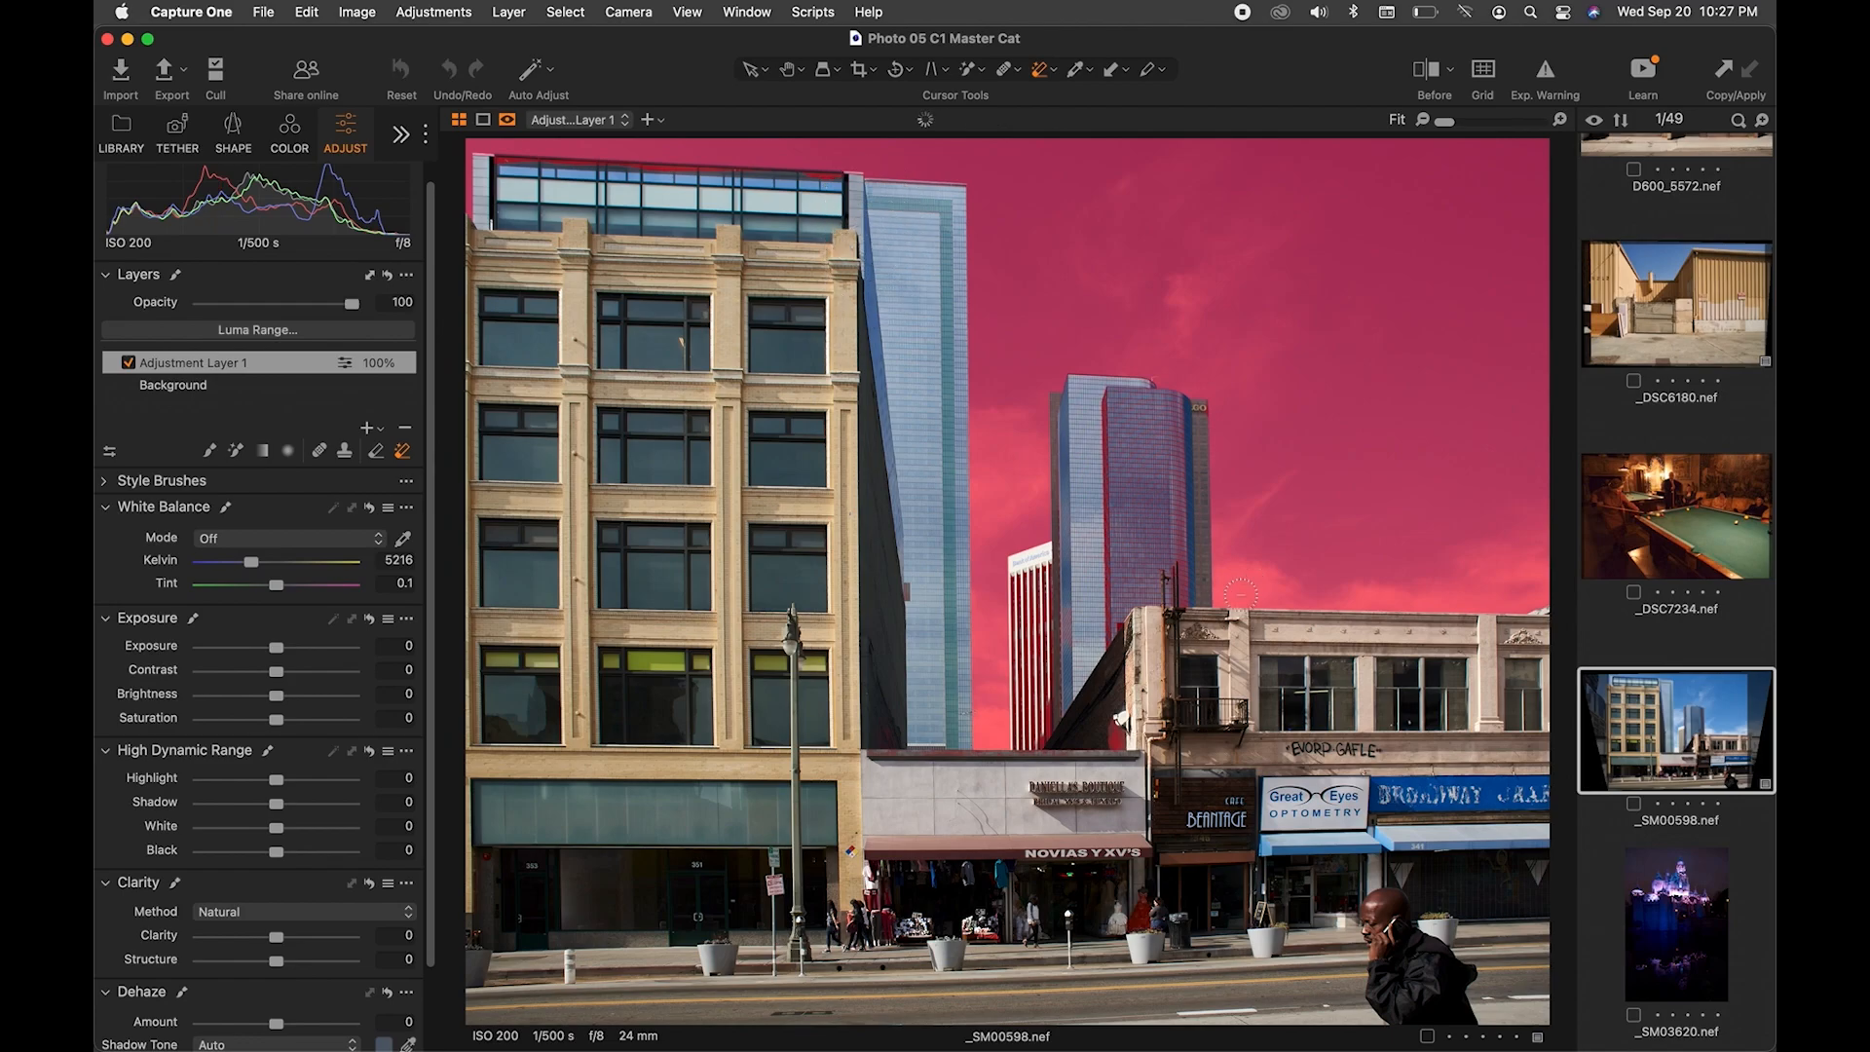
{"action": "mouse_move", "coordinate": [1121, 435]}
{"action": "left_mouse_down"}
{"action": "mouse_move", "coordinate": [1163, 437]}
{"action": "mouse_move", "coordinate": [1174, 471]}
{"action": "mouse_move", "coordinate": [1175, 628]}
{"action": "mouse_move", "coordinate": [1130, 416]}
{"action": "mouse_move", "coordinate": [1126, 634]}
{"action": "mouse_move", "coordinate": [1120, 457]}
{"action": "mouse_move", "coordinate": [1077, 684]}
{"action": "mouse_move", "coordinate": [1034, 580]}
{"action": "mouse_move", "coordinate": [1034, 741]}
{"action": "mouse_move", "coordinate": [1115, 728]}
{"action": "mouse_move", "coordinate": [1129, 603]}
{"action": "mouse_move", "coordinate": [1121, 643]}
{"action": "mouse_move", "coordinate": [1106, 607]}
{"action": "mouse_move", "coordinate": [1162, 499]}
{"action": "mouse_move", "coordinate": [1184, 396]}
{"action": "mouse_move", "coordinate": [1179, 450]}
{"action": "left_mouse_up"}
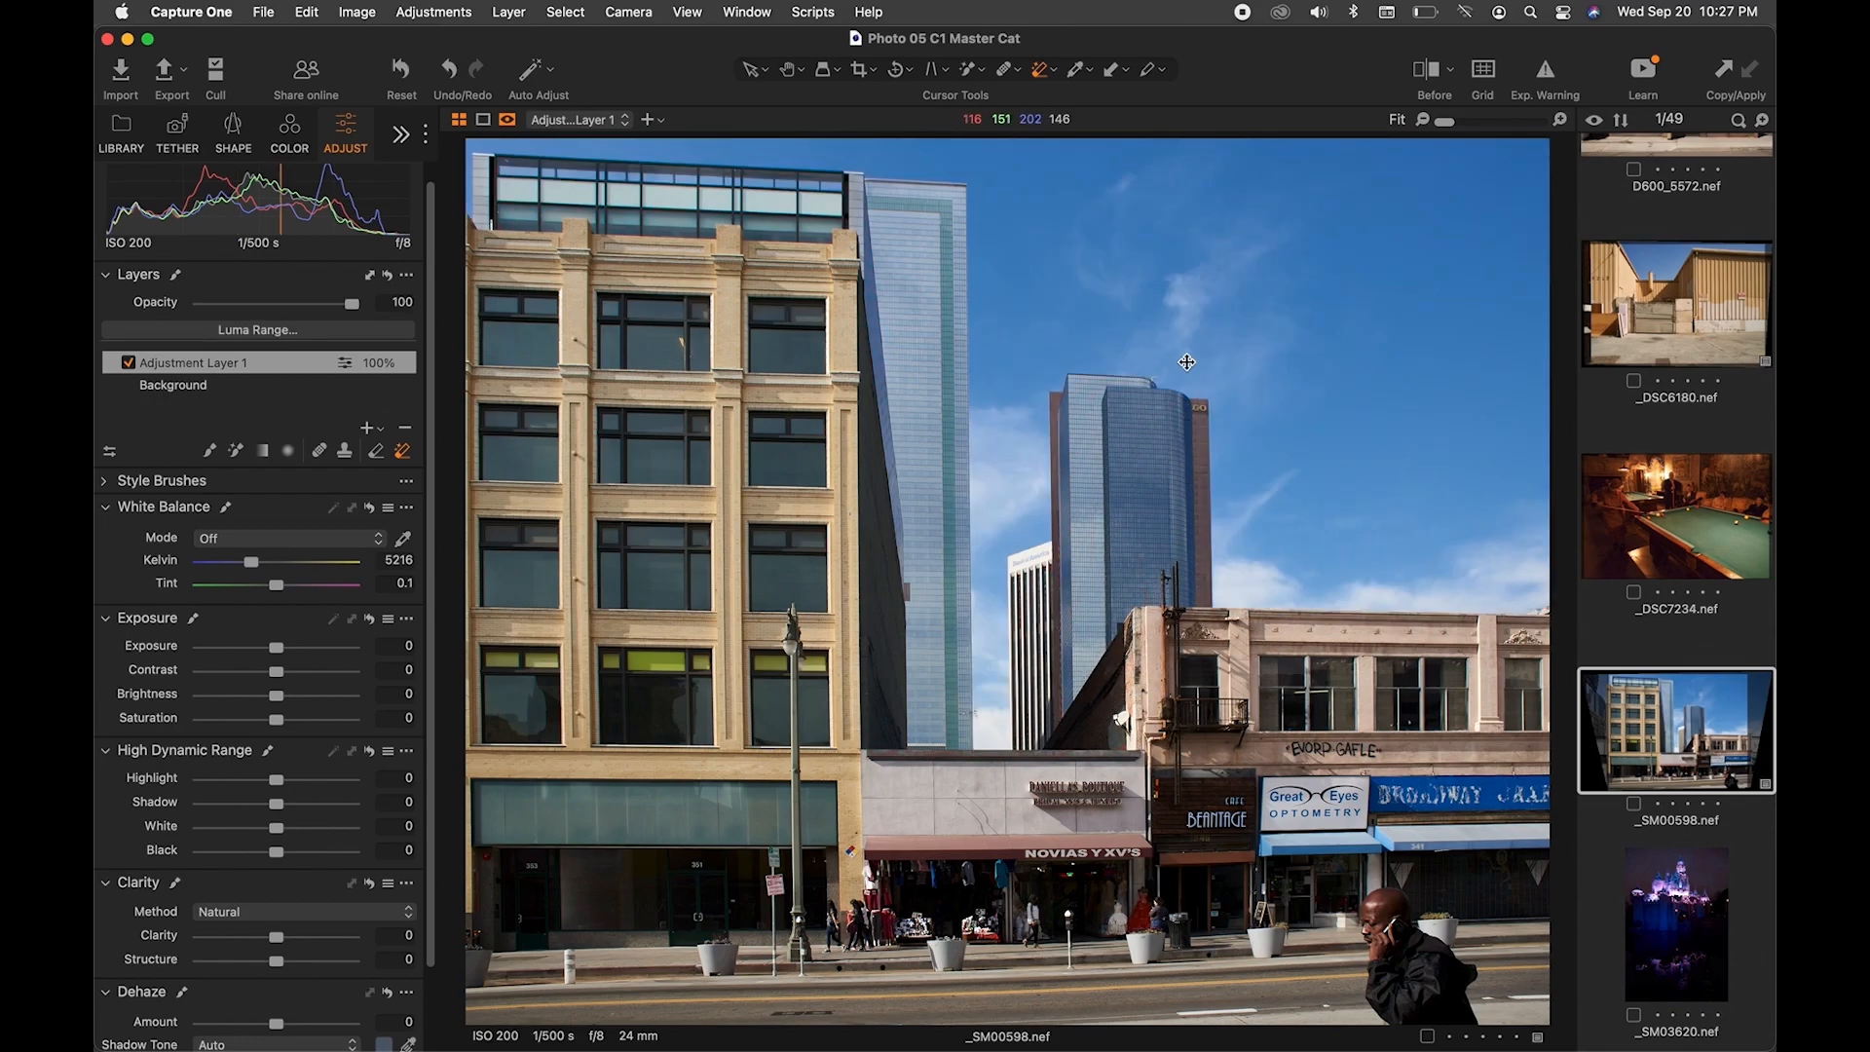
{"action": "mouse_move", "coordinate": [1183, 433]}
{"action": "left_mouse_down"}
{"action": "mouse_move", "coordinate": [1114, 531]}
{"action": "mouse_move", "coordinate": [1106, 429]}
{"action": "mouse_move", "coordinate": [1158, 434]}
{"action": "mouse_move", "coordinate": [1167, 529]}
{"action": "mouse_move", "coordinate": [1150, 609]}
{"action": "mouse_move", "coordinate": [1122, 570]}
{"action": "mouse_move", "coordinate": [1123, 608]}
{"action": "mouse_move", "coordinate": [1129, 540]}
{"action": "mouse_move", "coordinate": [1183, 533]}
{"action": "mouse_move", "coordinate": [1192, 588]}
{"action": "mouse_move", "coordinate": [1033, 594]}
{"action": "mouse_move", "coordinate": [1049, 692]}
{"action": "mouse_move", "coordinate": [1031, 739]}
{"action": "mouse_move", "coordinate": [1049, 757]}
{"action": "mouse_move", "coordinate": [1109, 737]}
{"action": "left_mouse_up"}
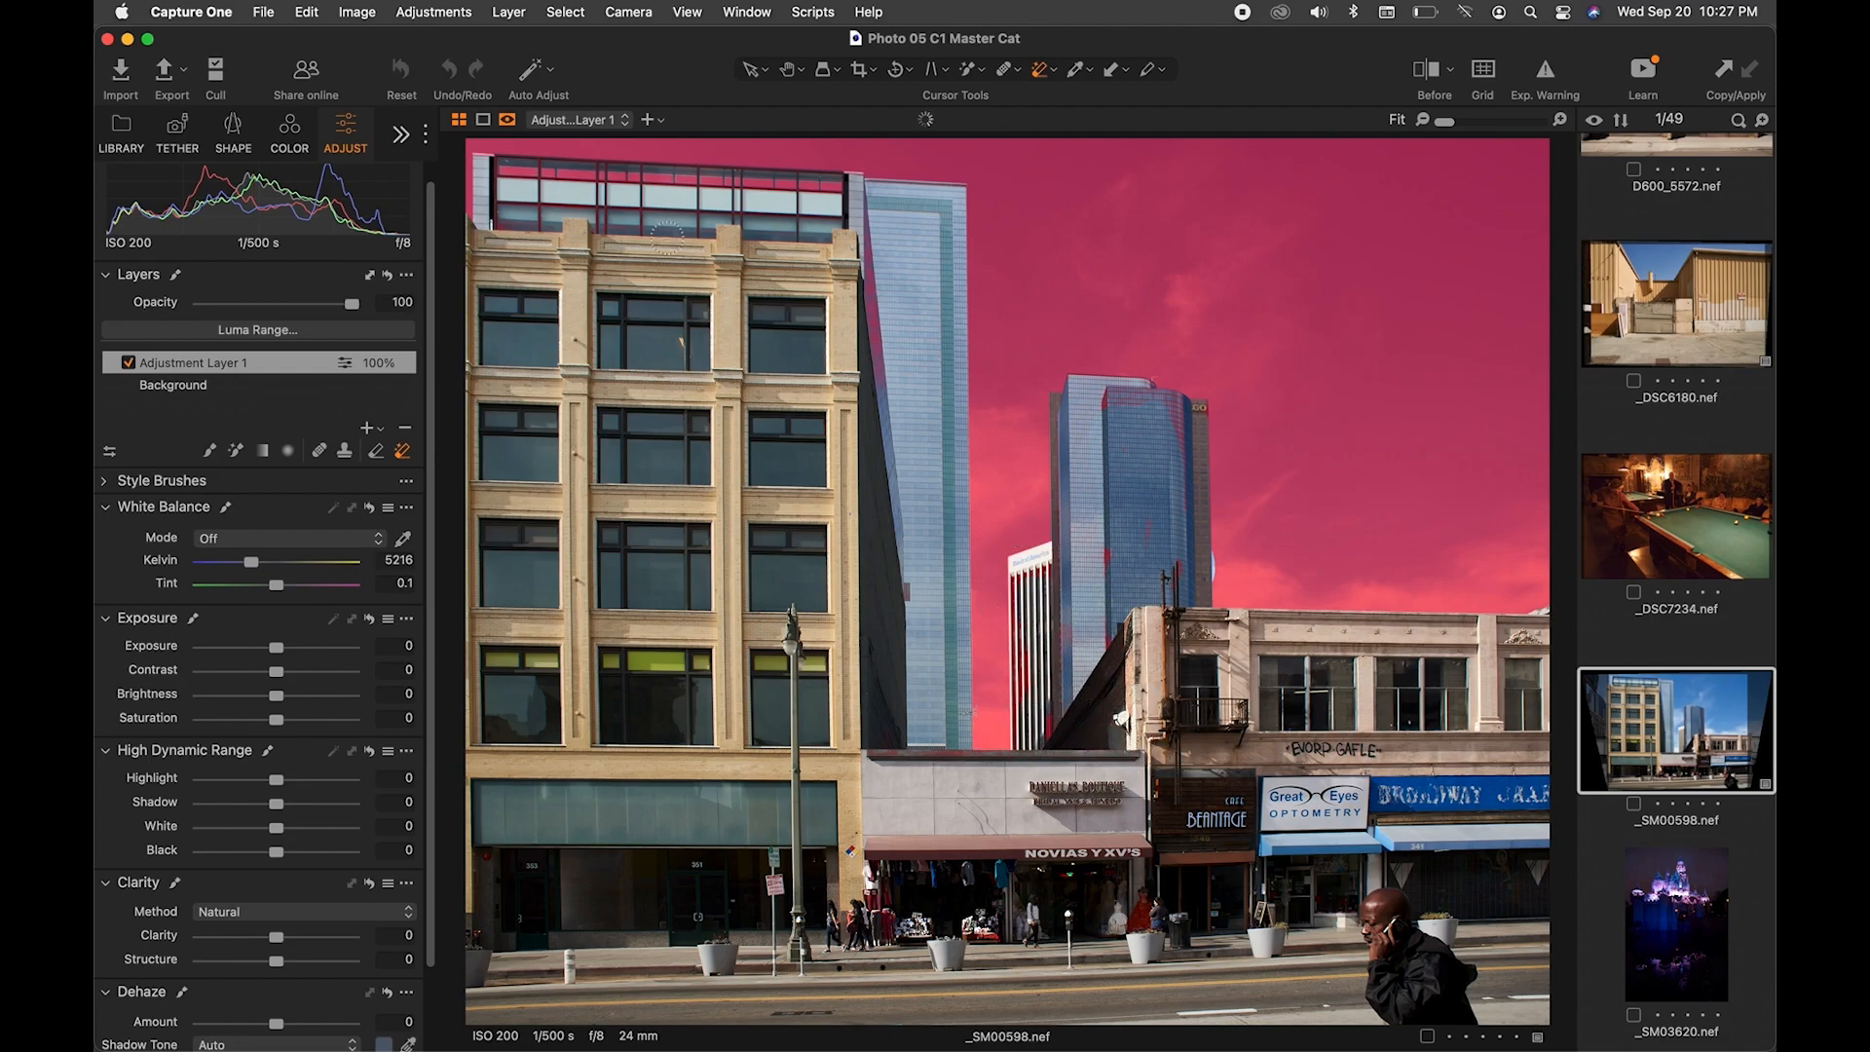
{"action": "right_click", "coordinate": [281, 368]}
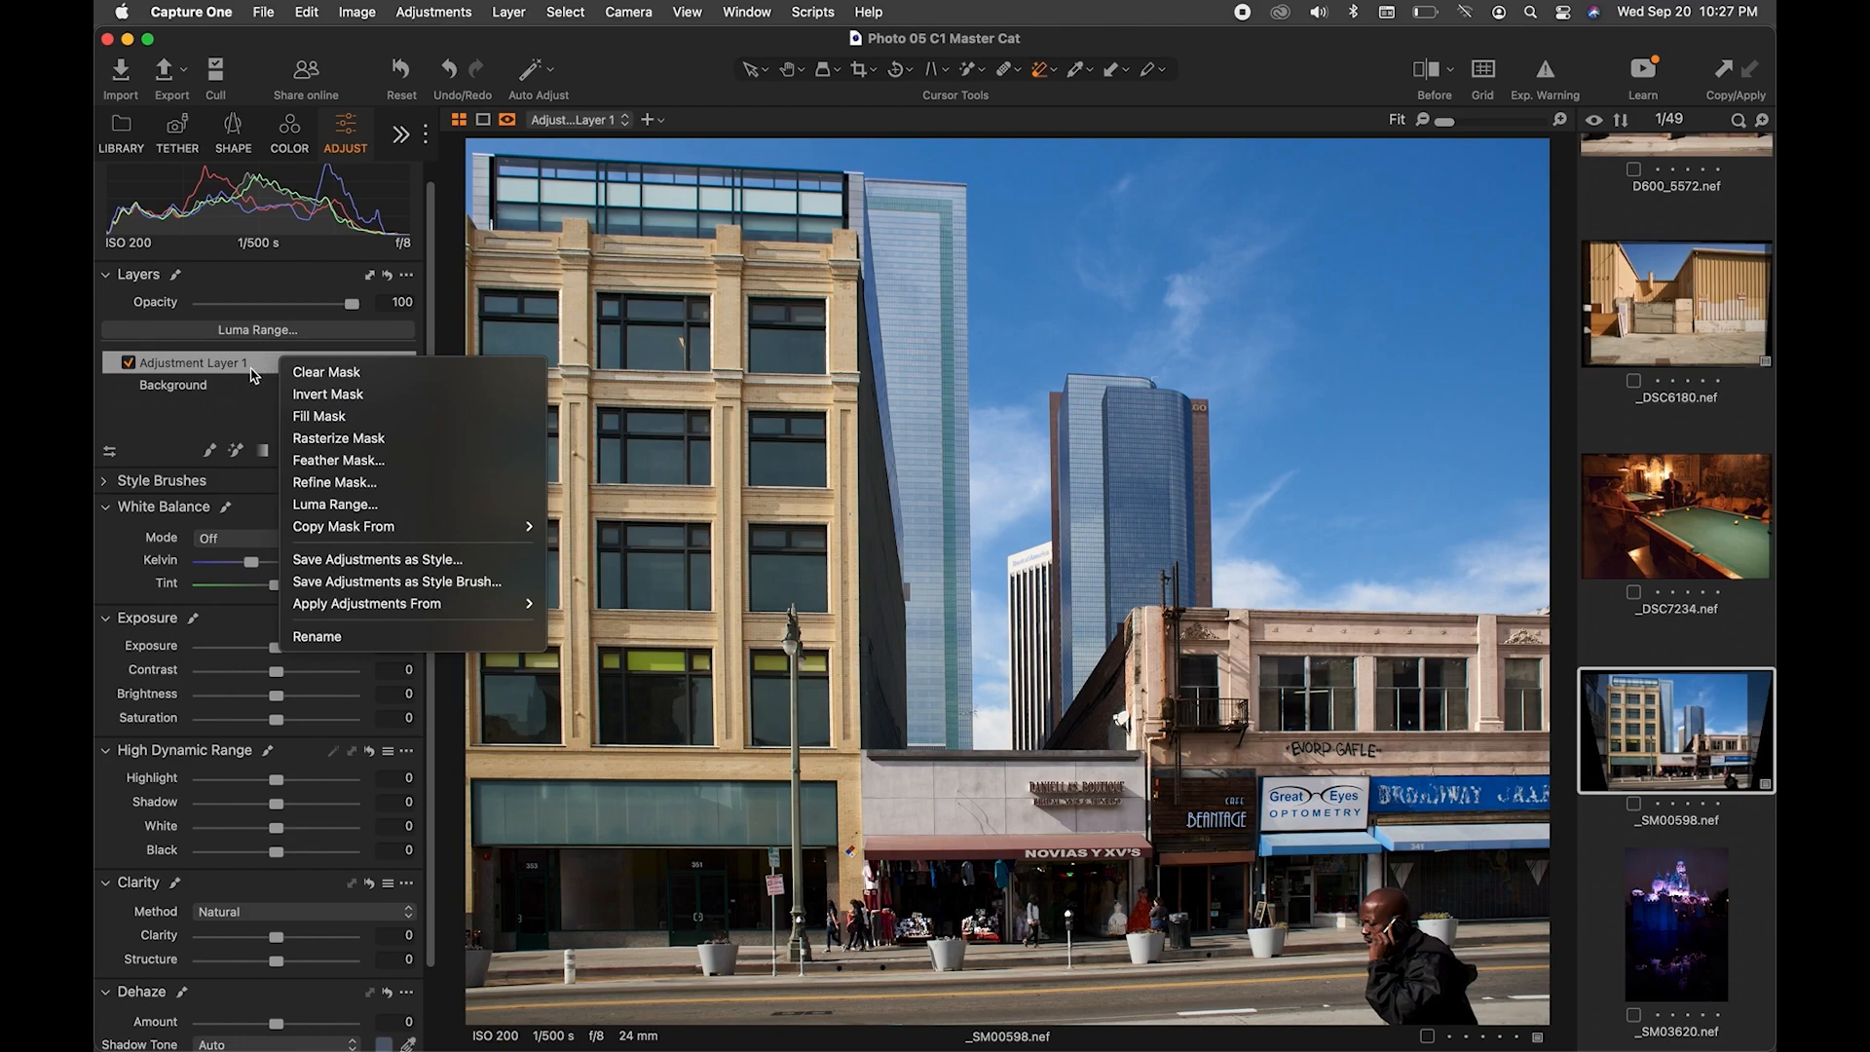
{"action": "left_click", "coordinate": [251, 370]}
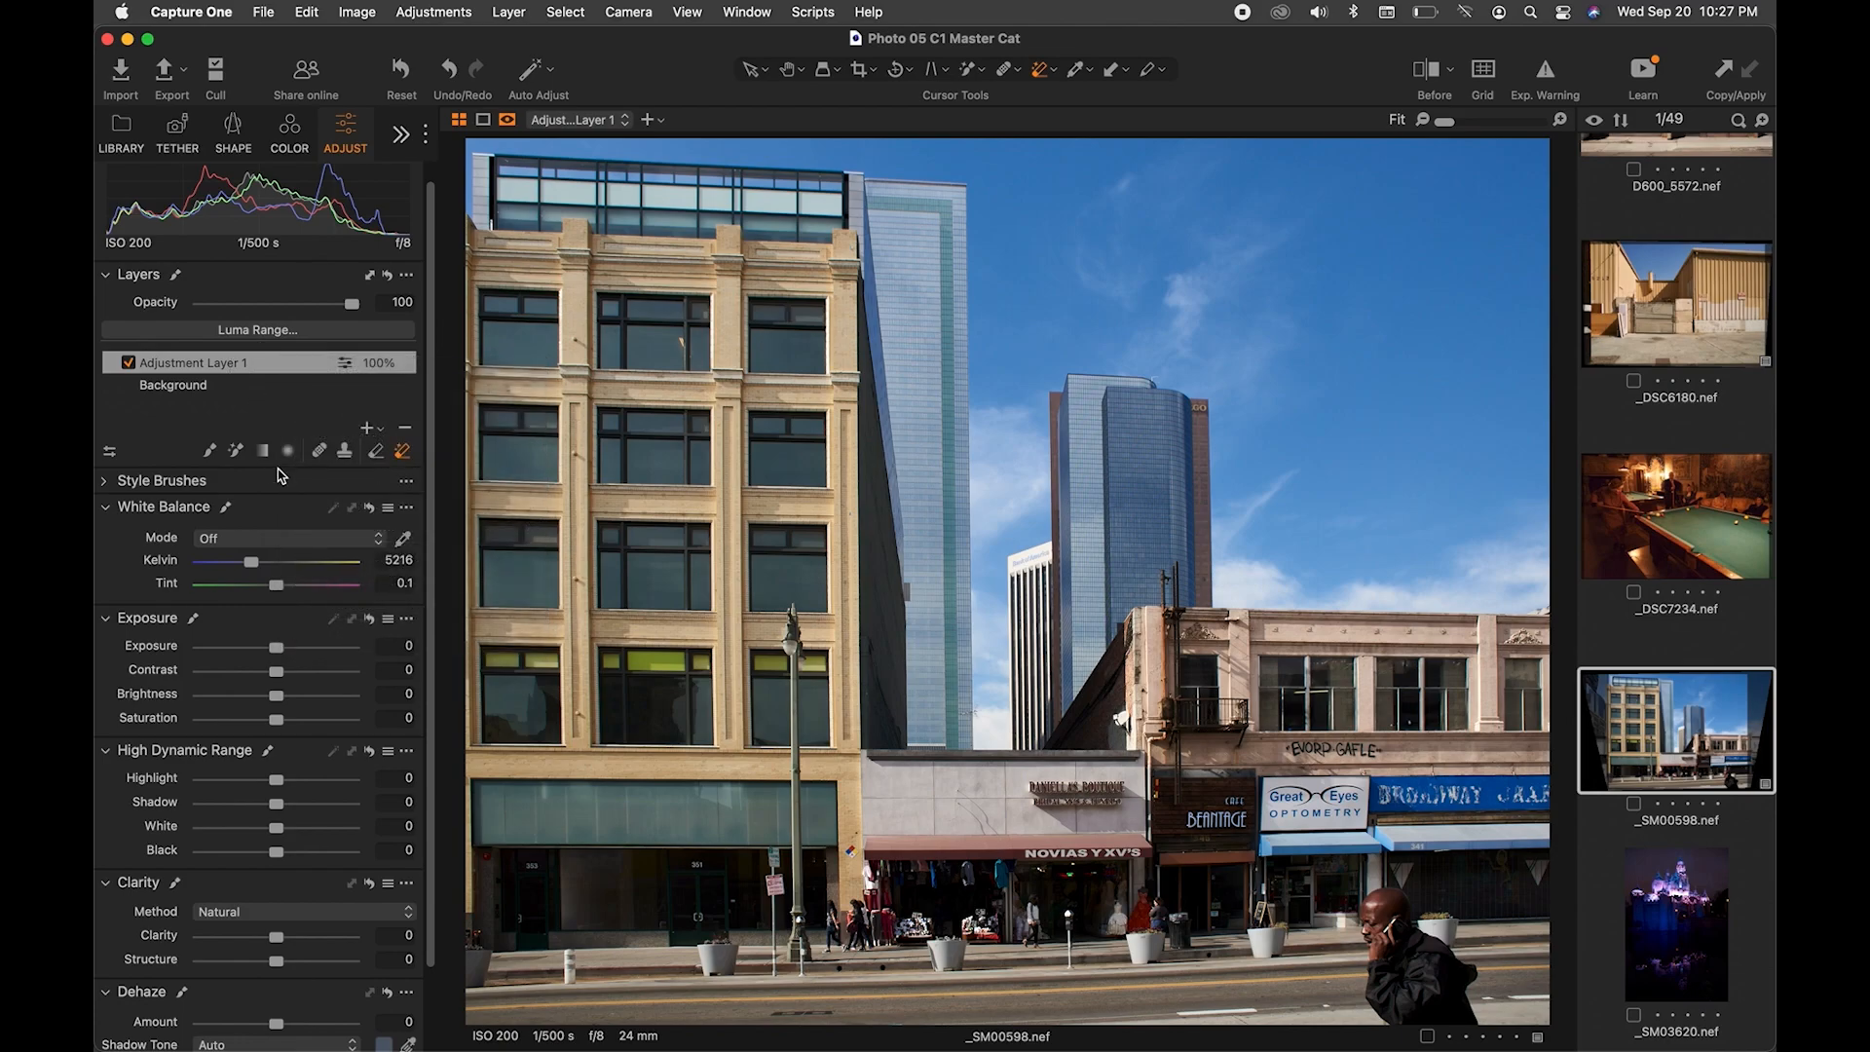
Darken and cool the masked sky by setting the adjustment layer's Exposure to -1.37 and its white balance Kelvin to 4560
{"action": "left_click_drag", "start_coordinate": [278, 657], "coordinate": [260, 660]}
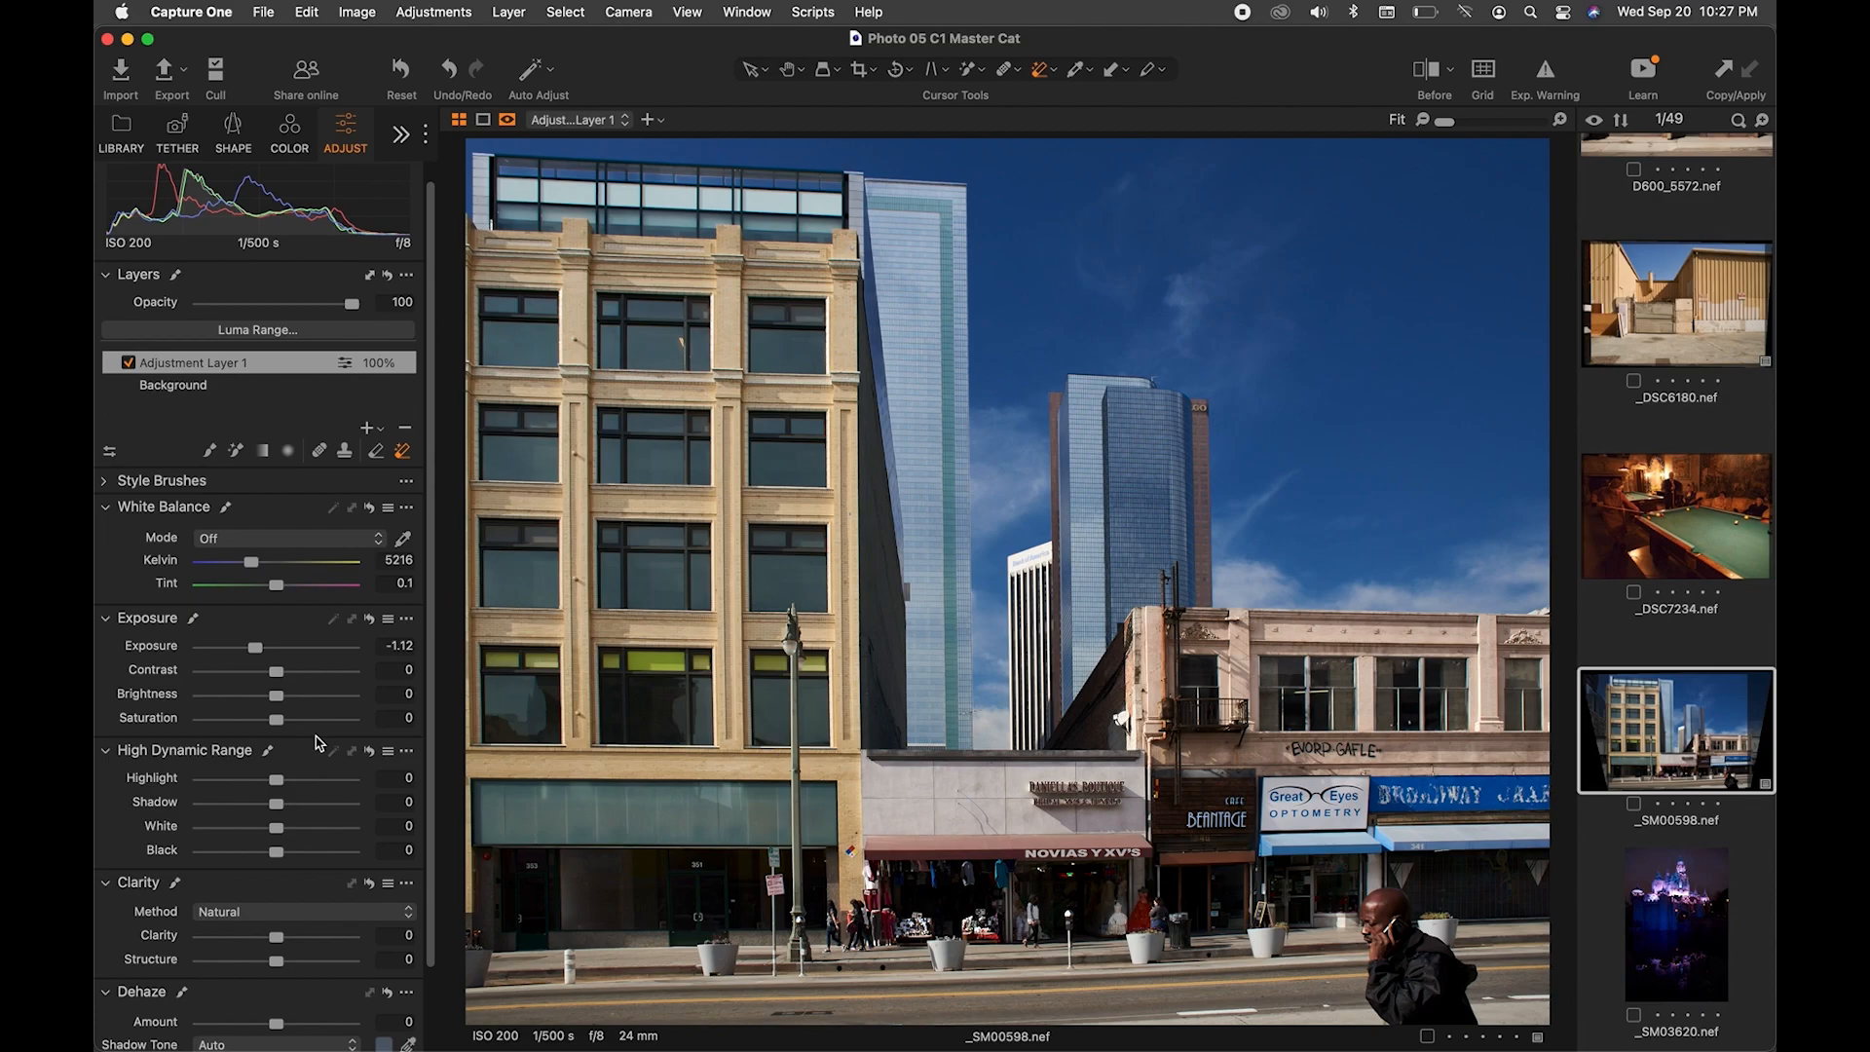
{"action": "mouse_move", "coordinate": [251, 564]}
{"action": "left_mouse_down"}
{"action": "mouse_move", "coordinate": [296, 568]}
{"action": "mouse_move", "coordinate": [243, 570]}
{"action": "left_mouse_up"}
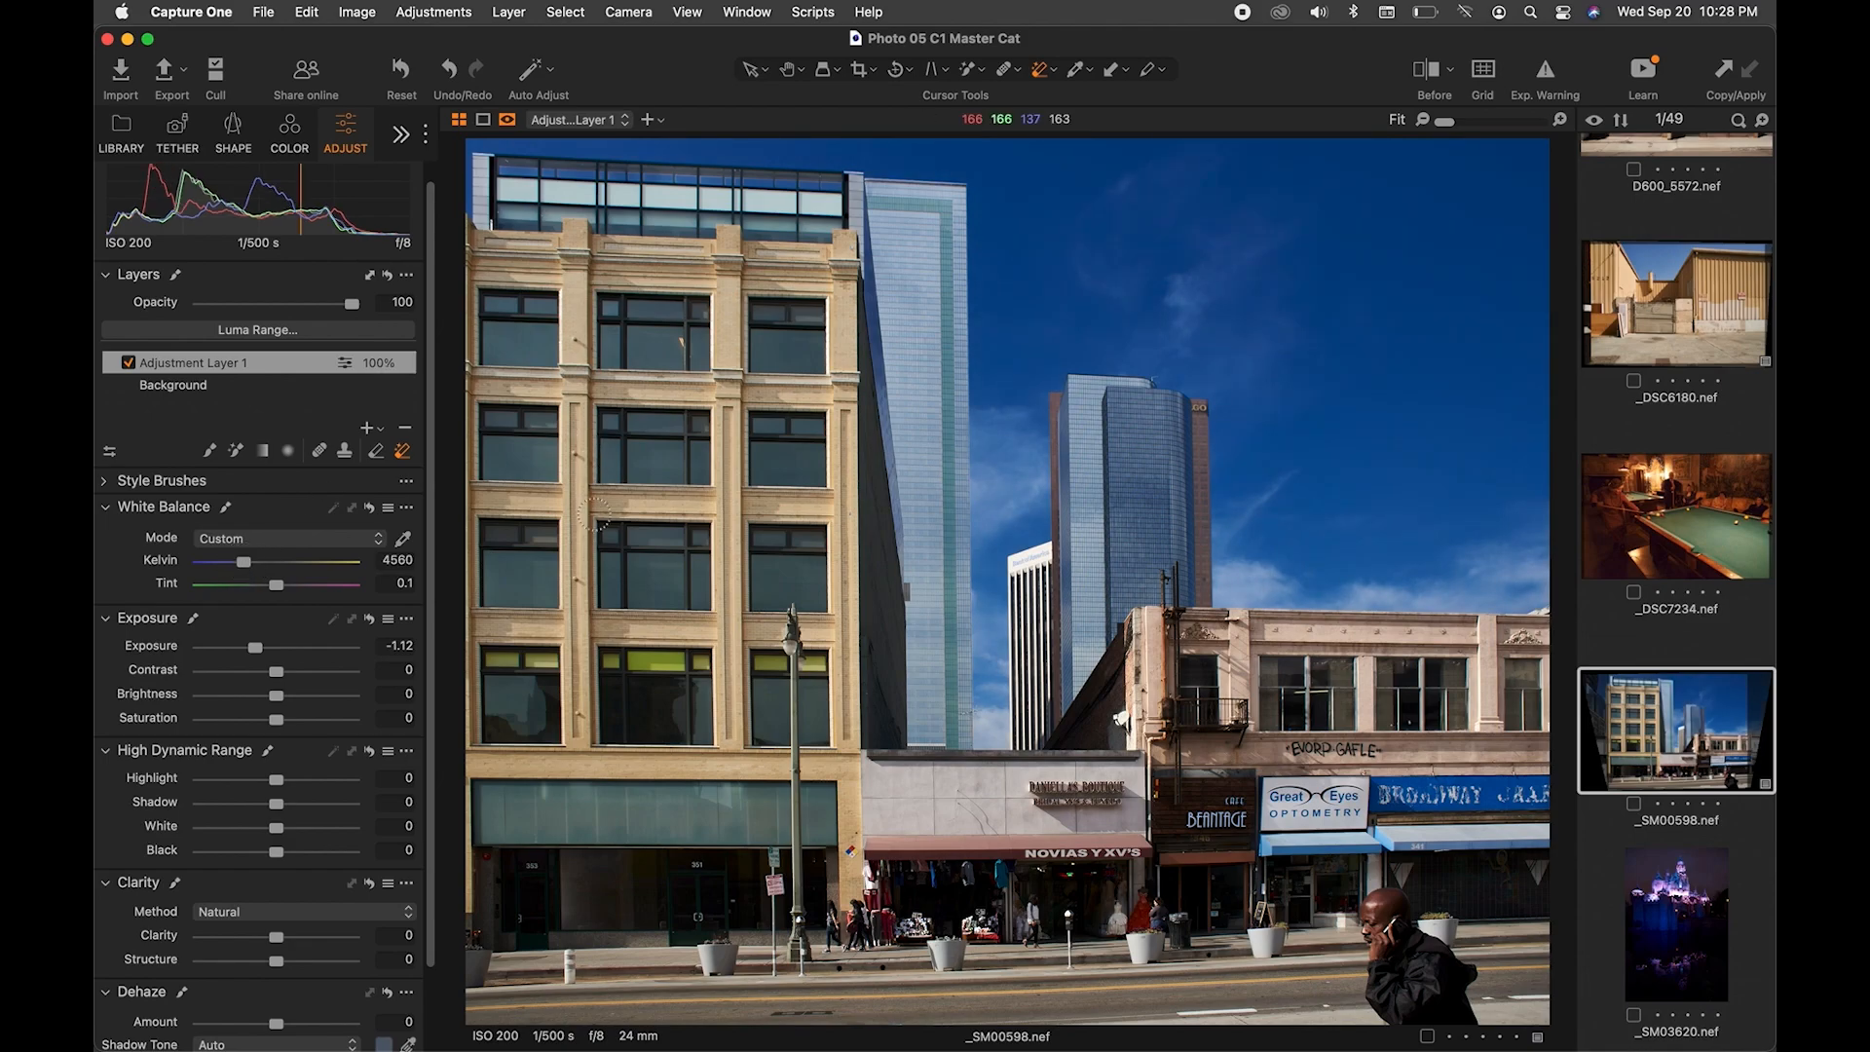
{"action": "scroll", "coordinate": [297, 702], "scroll_direction": "down", "scroll_amount": 3}
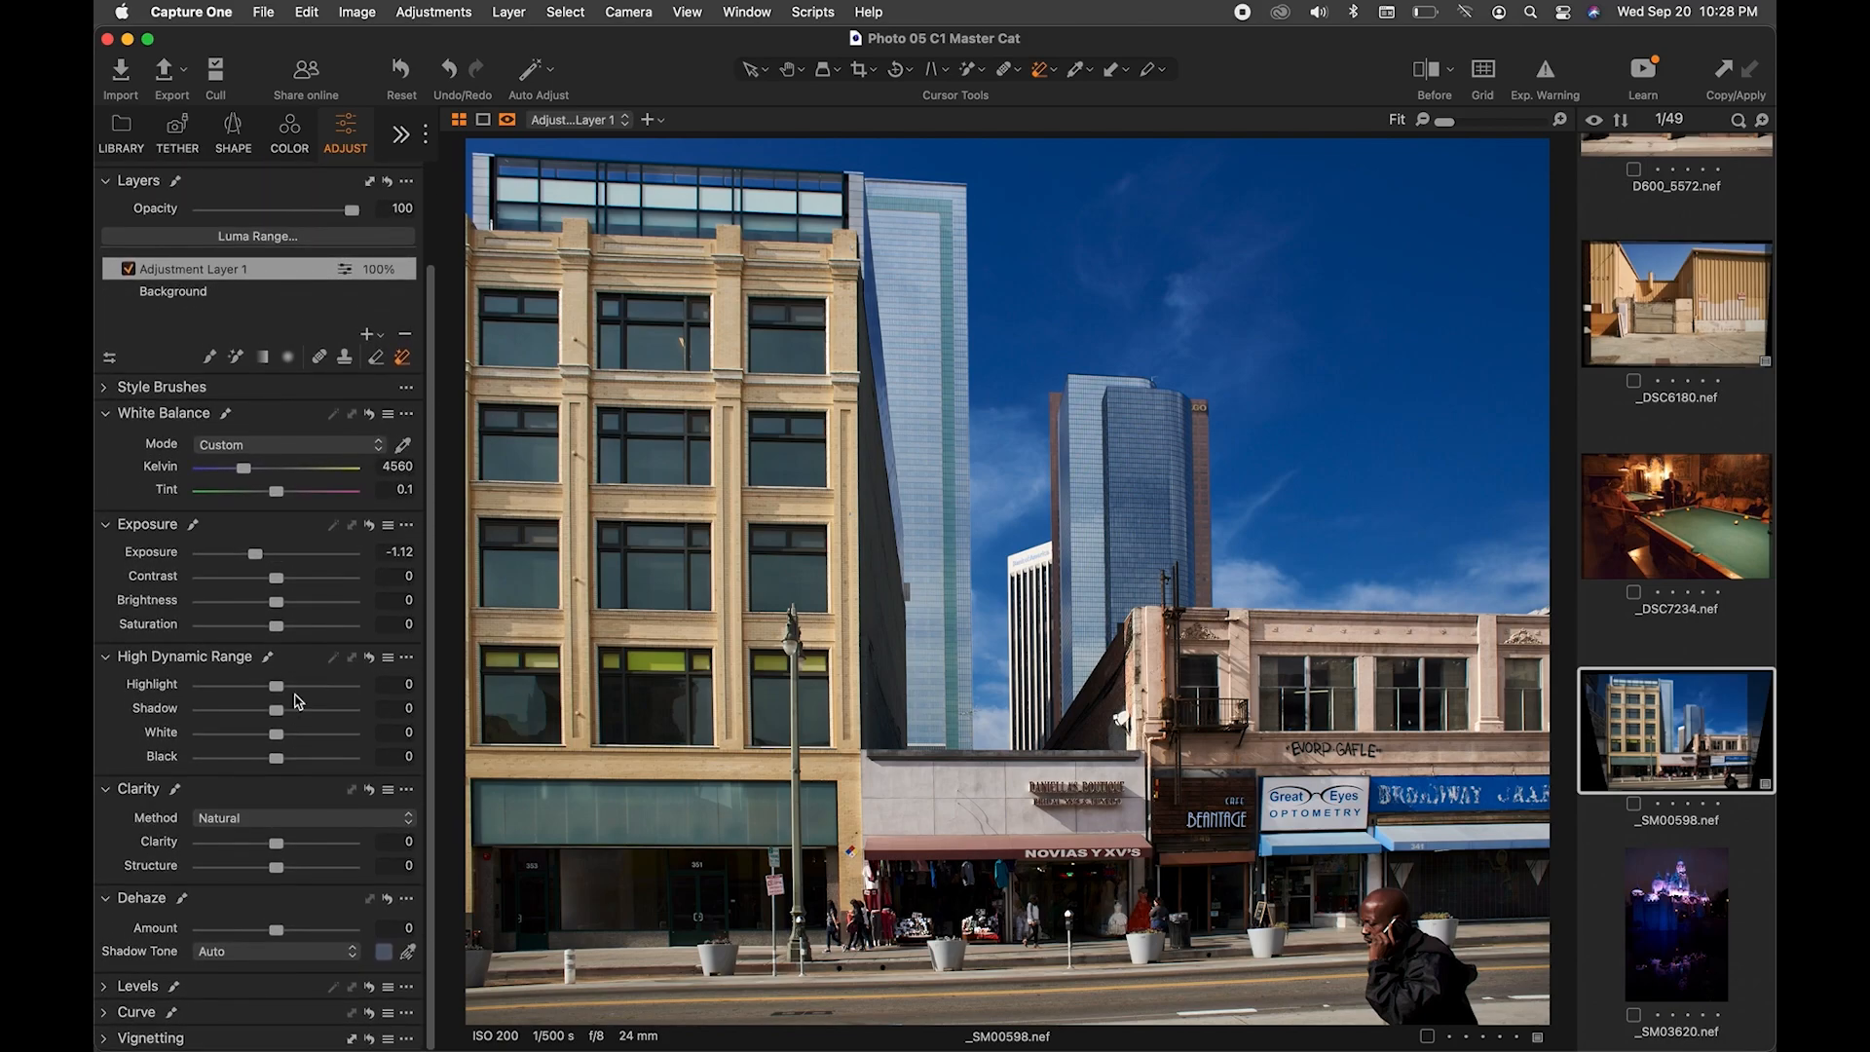
{"action": "left_click_drag", "start_coordinate": [253, 552], "coordinate": [249, 553]}
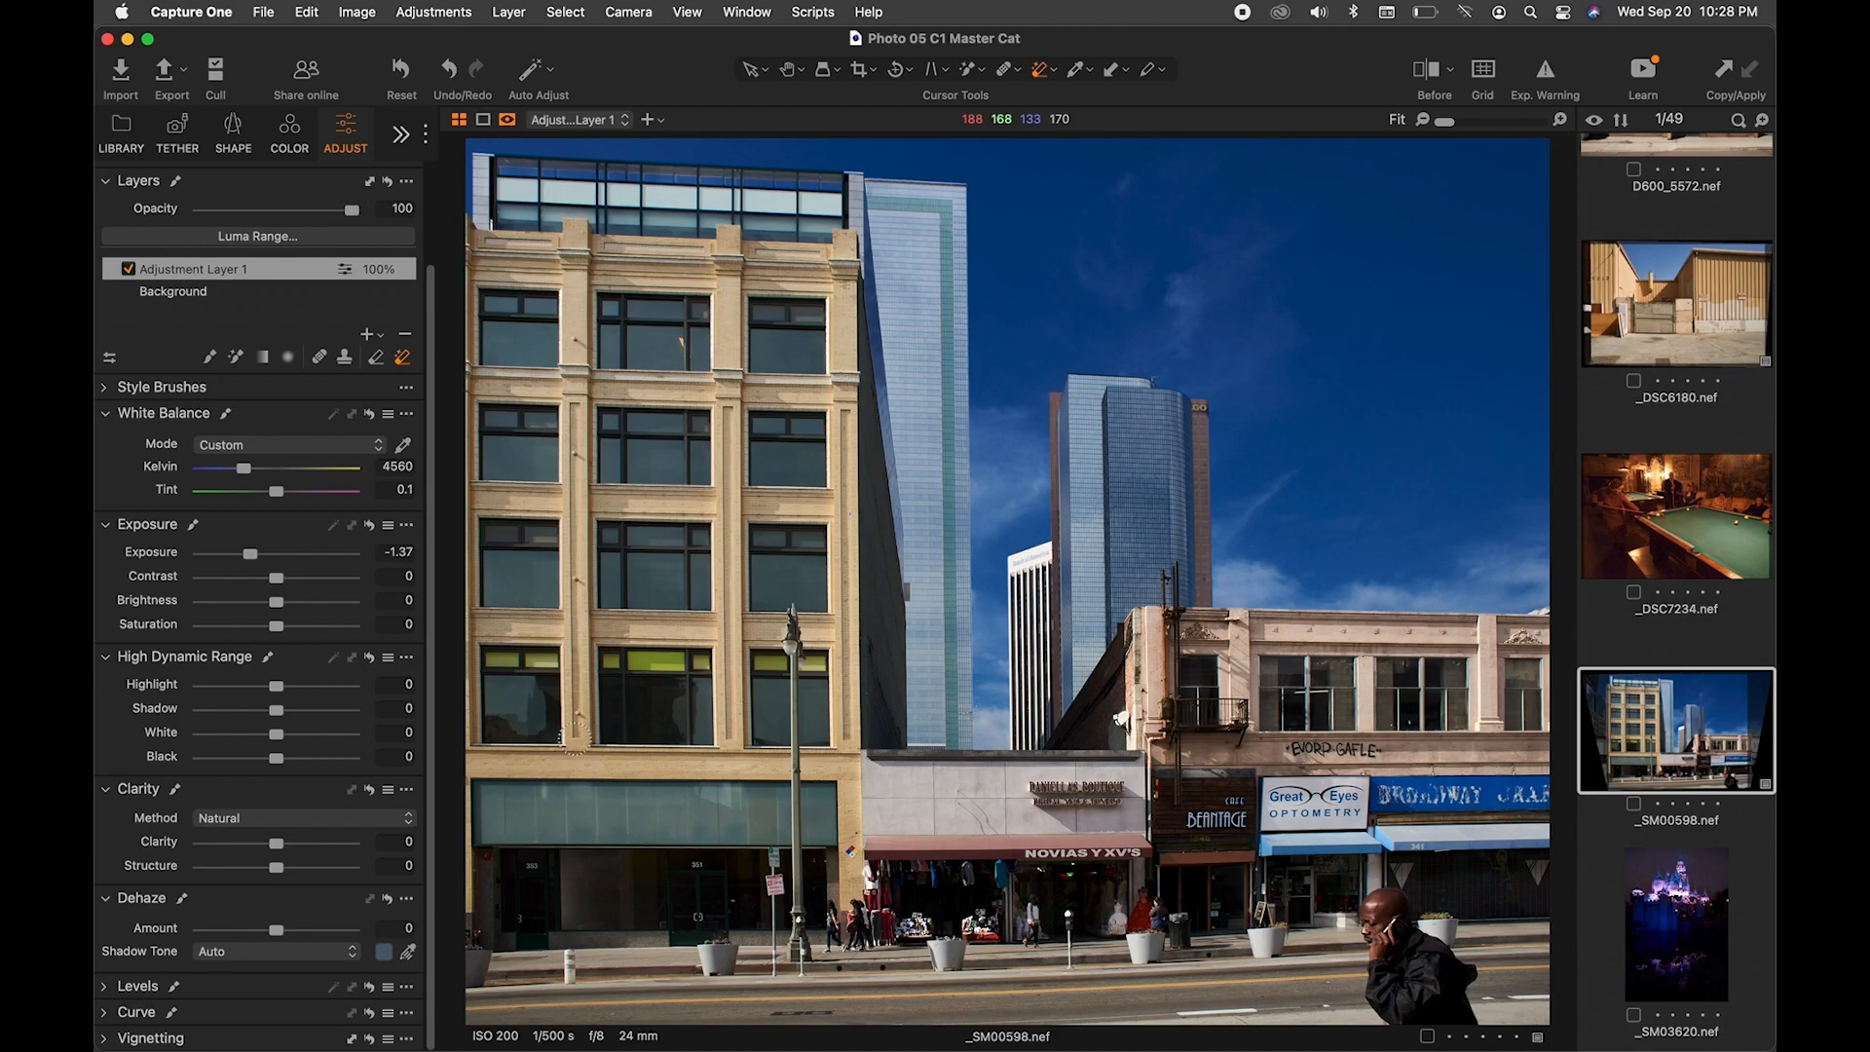
Compare the street photo before and after the edits by sweeping the split-view divider across it, and close the comparison
{"action": "left_click", "coordinate": [1431, 72]}
{"action": "left_click_drag", "start_coordinate": [1007, 582], "coordinate": [486, 398]}
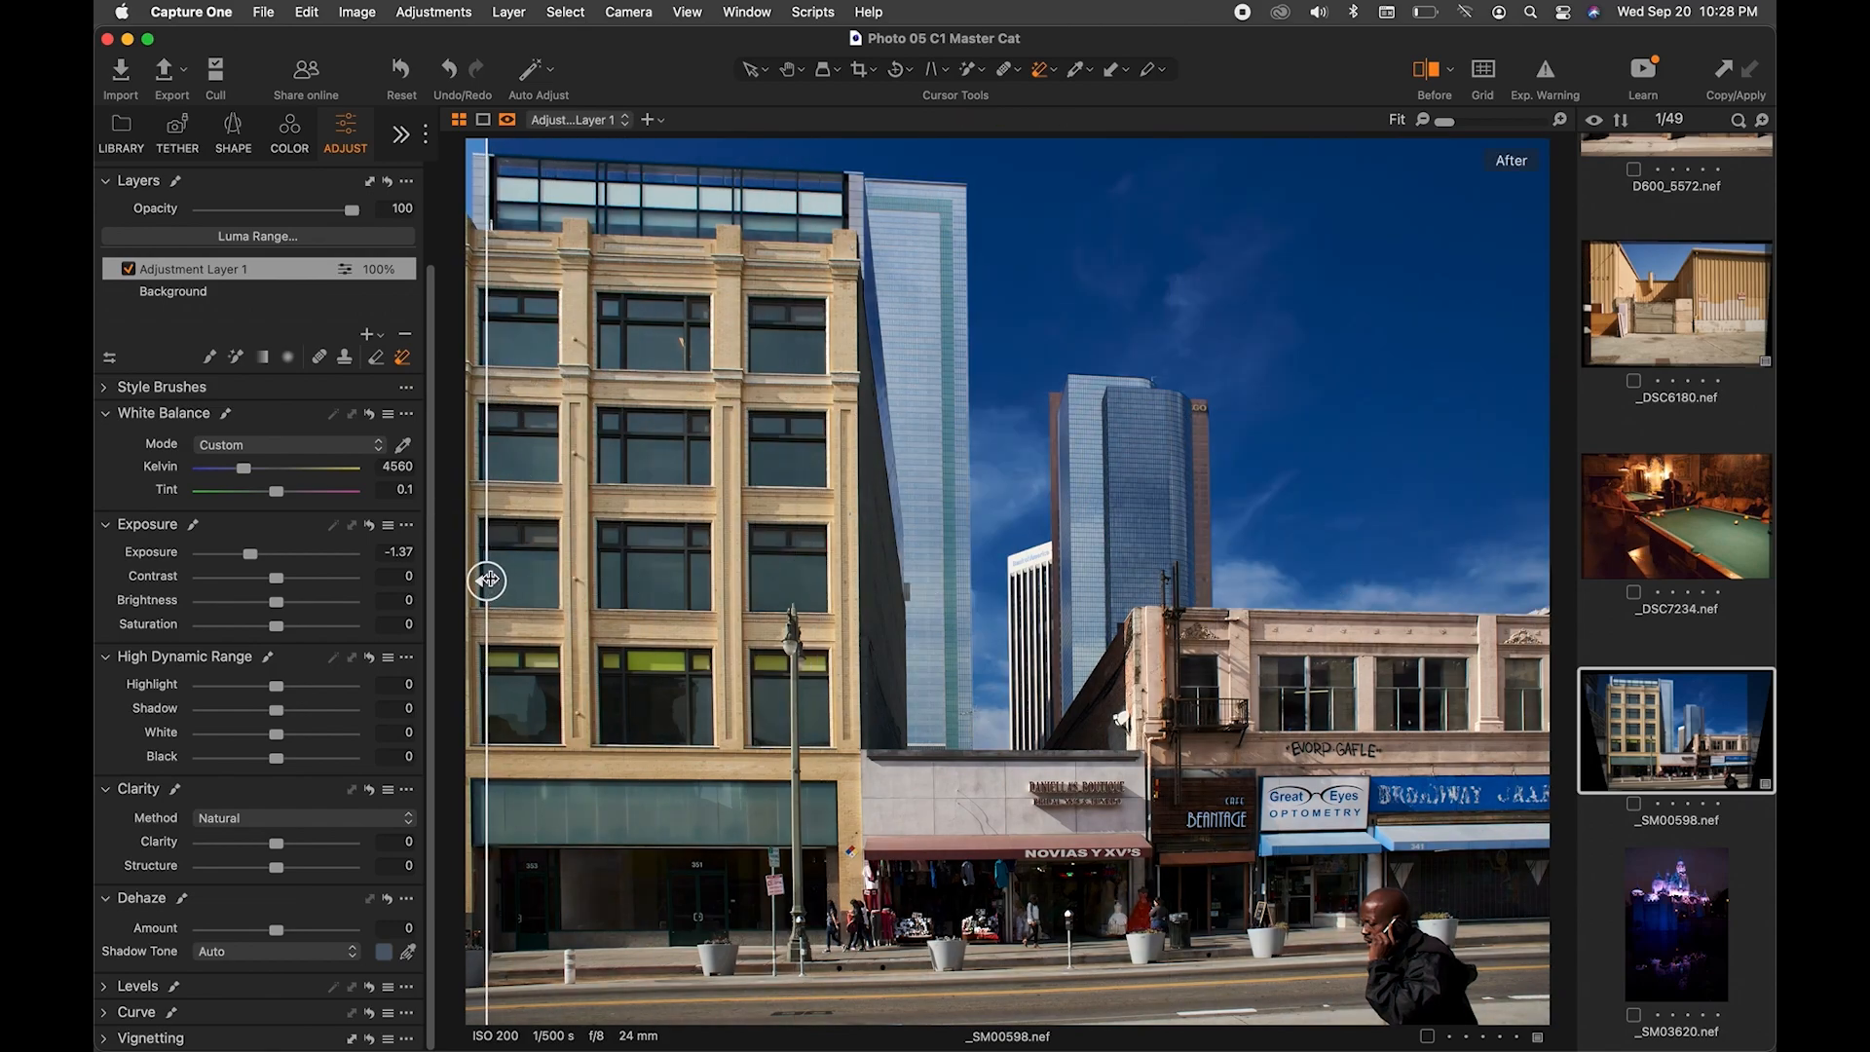
{"action": "left_click", "coordinate": [1425, 72]}
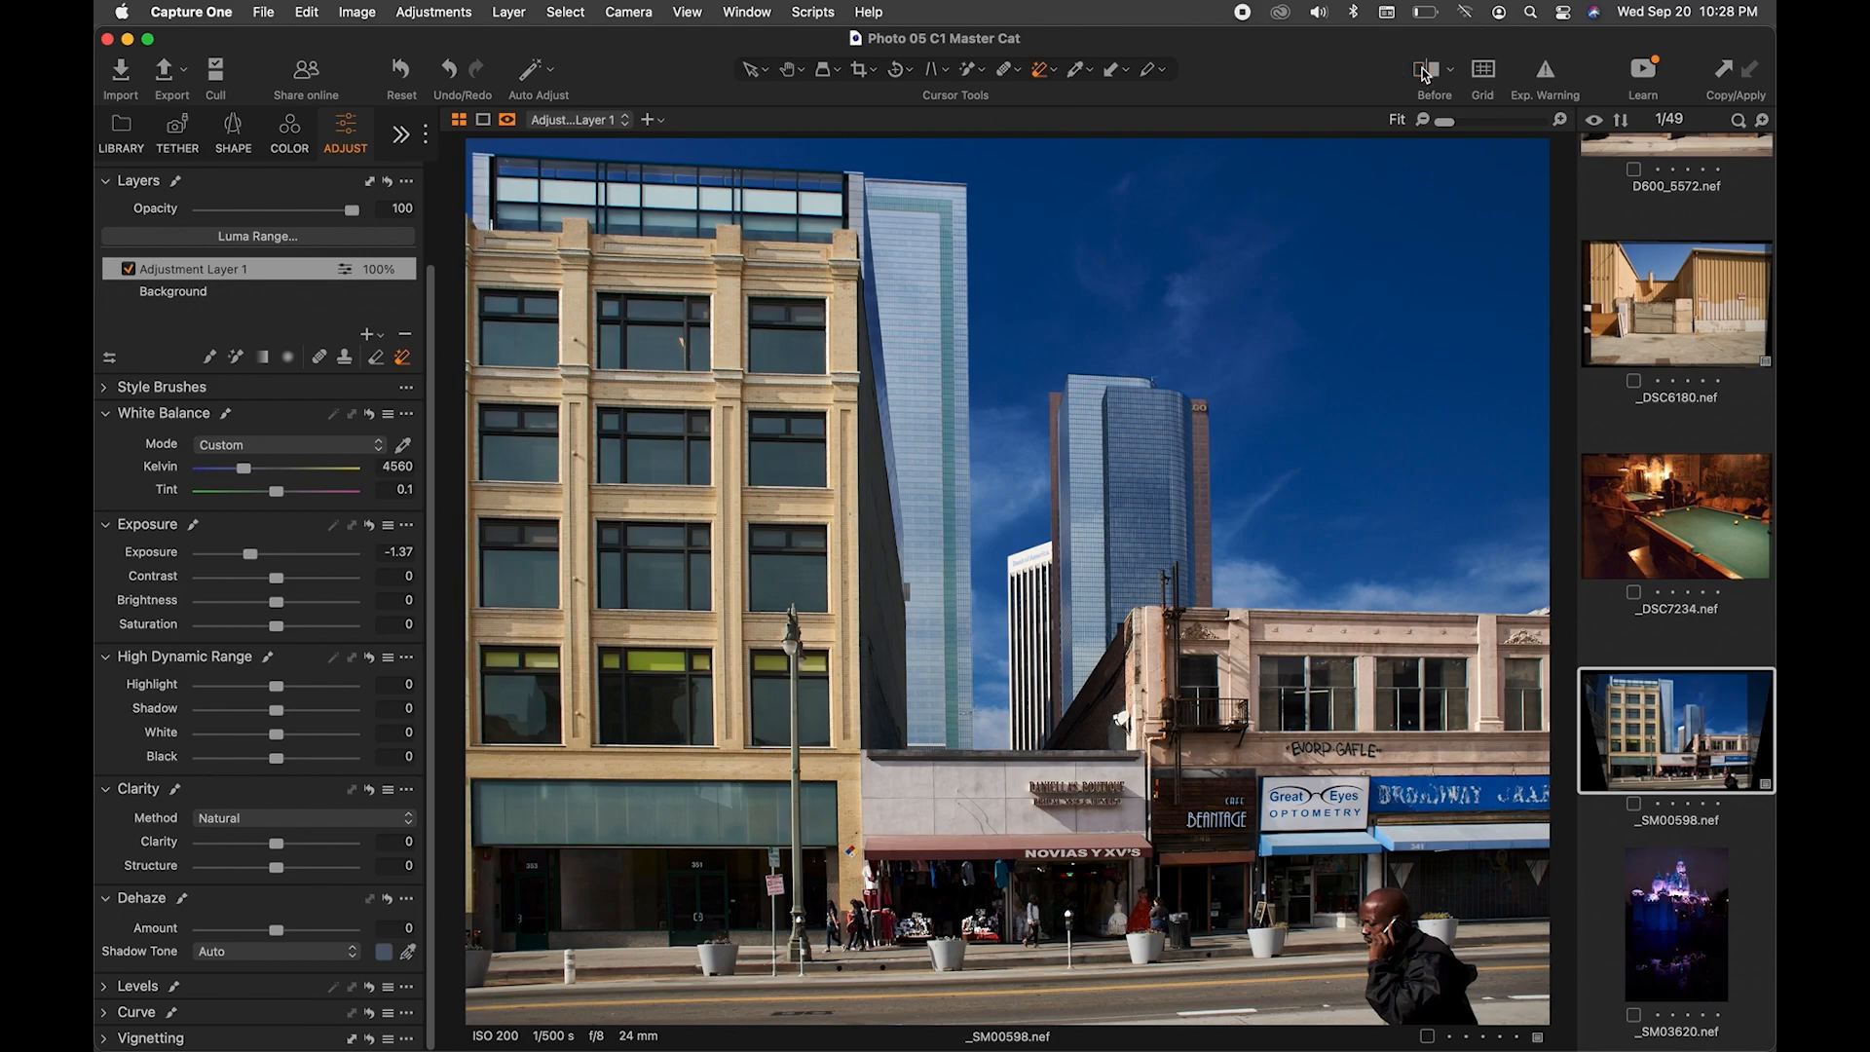